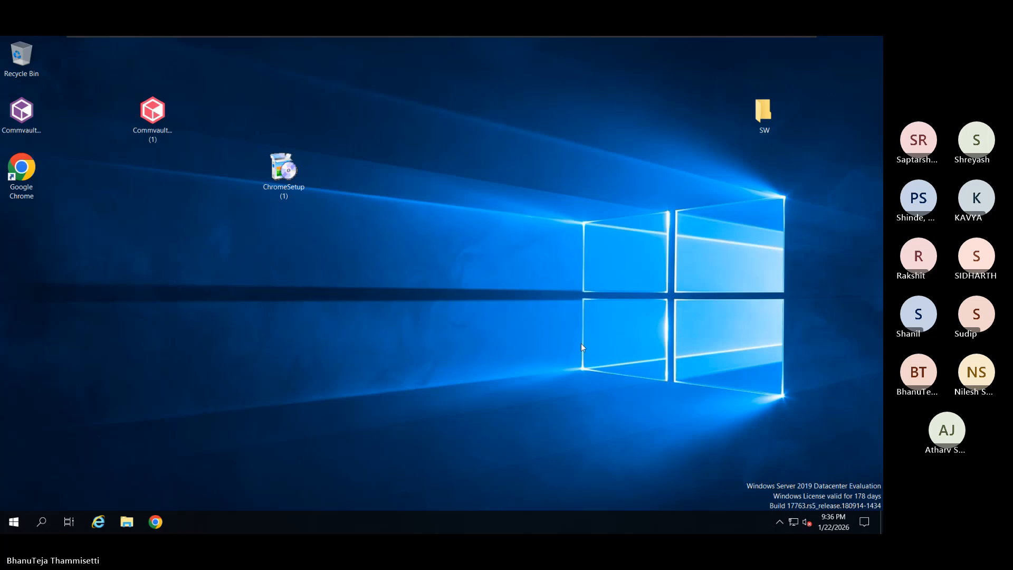
Launch Commvault Process Manager from the Commvault group in the Start menu
click(14, 522)
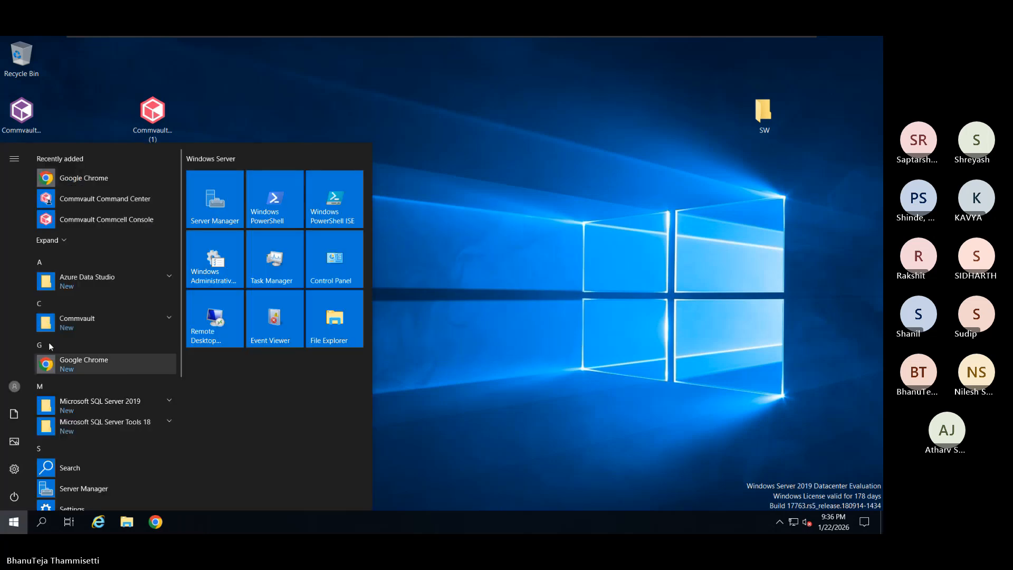
click(127, 324)
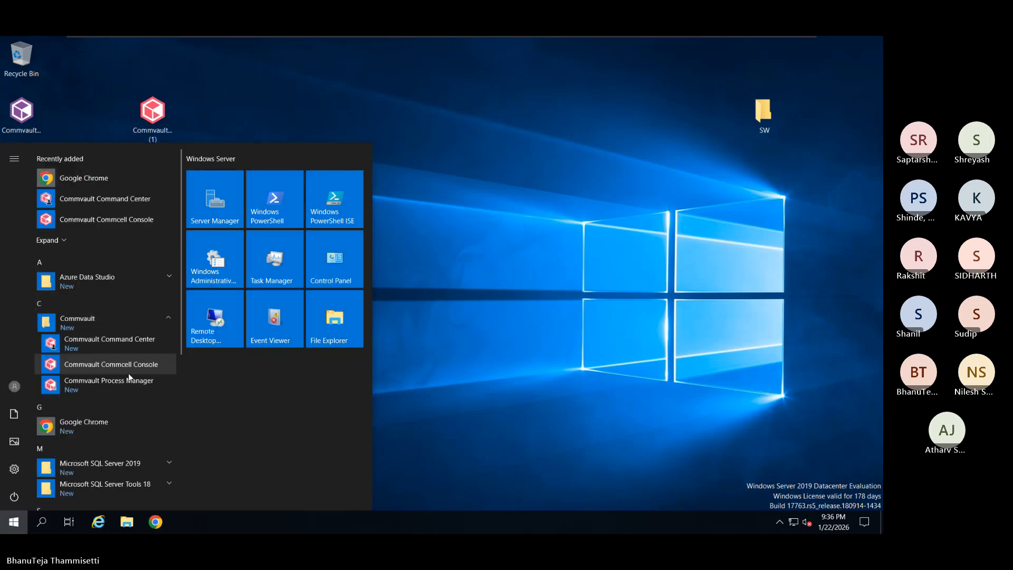
click(128, 385)
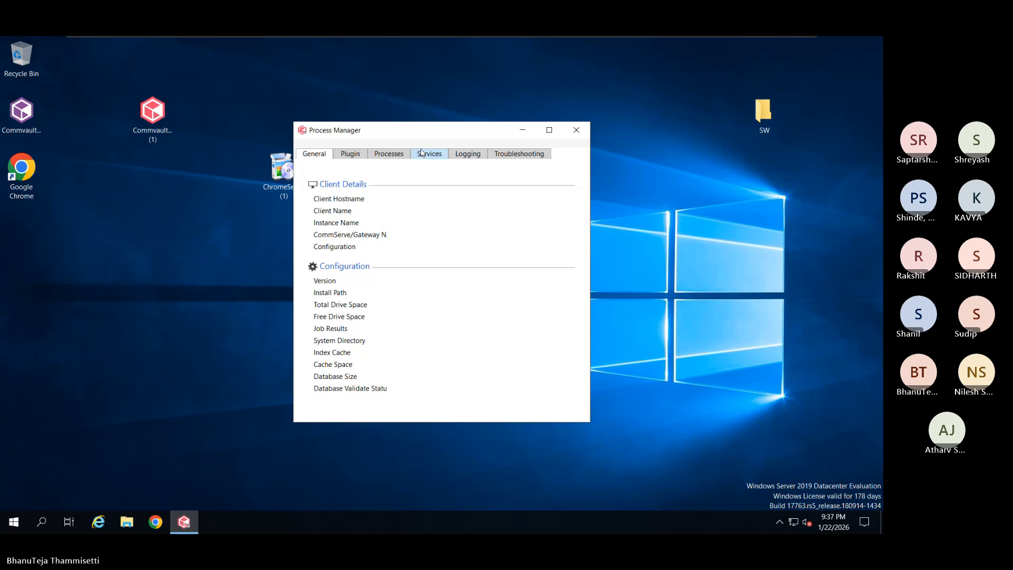
Review the Commvault services on the Services tab and restart All Services
click(429, 154)
scroll(442, 330, down, 3)
scroll(442, 329, up, 3)
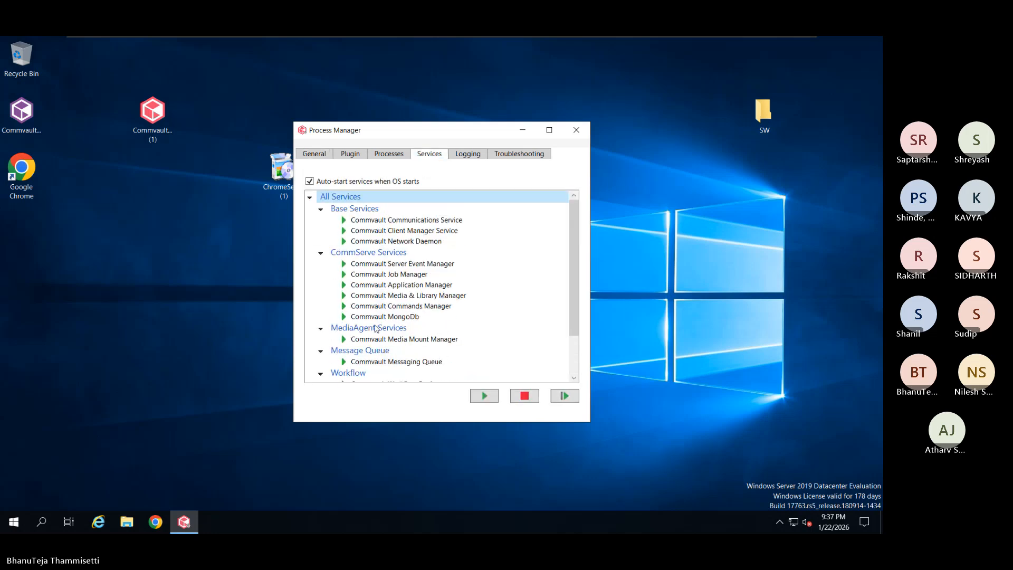
scroll(375, 328, down, 3)
scroll(375, 328, up, 1)
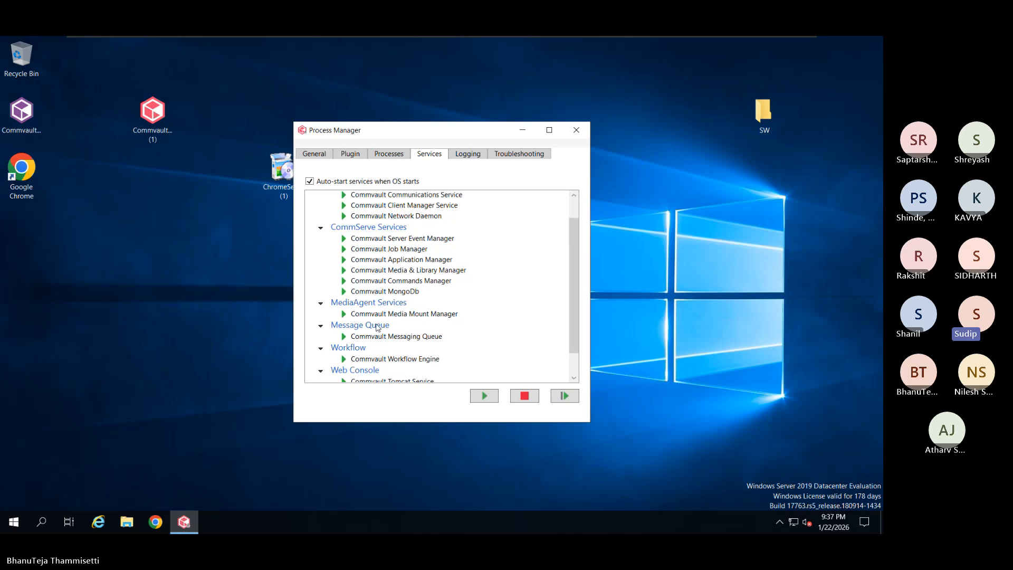
scroll(377, 327, down, 1)
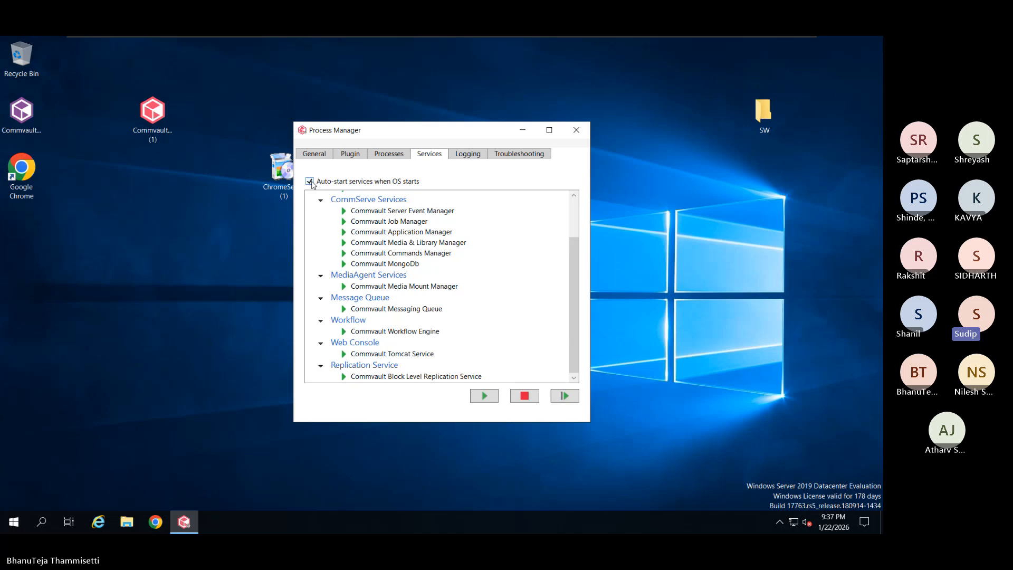
scroll(340, 274, up, 2)
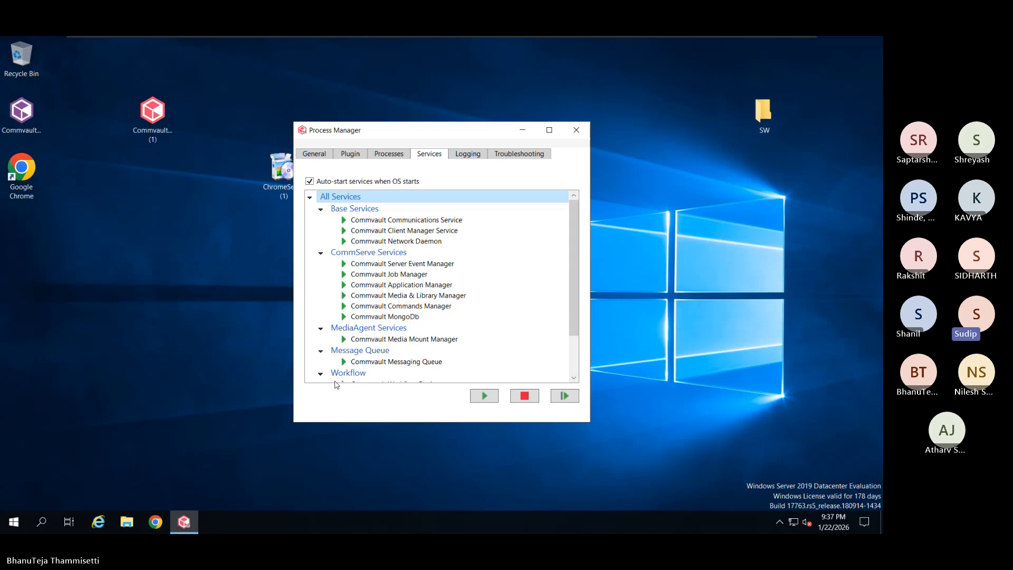
click(564, 397)
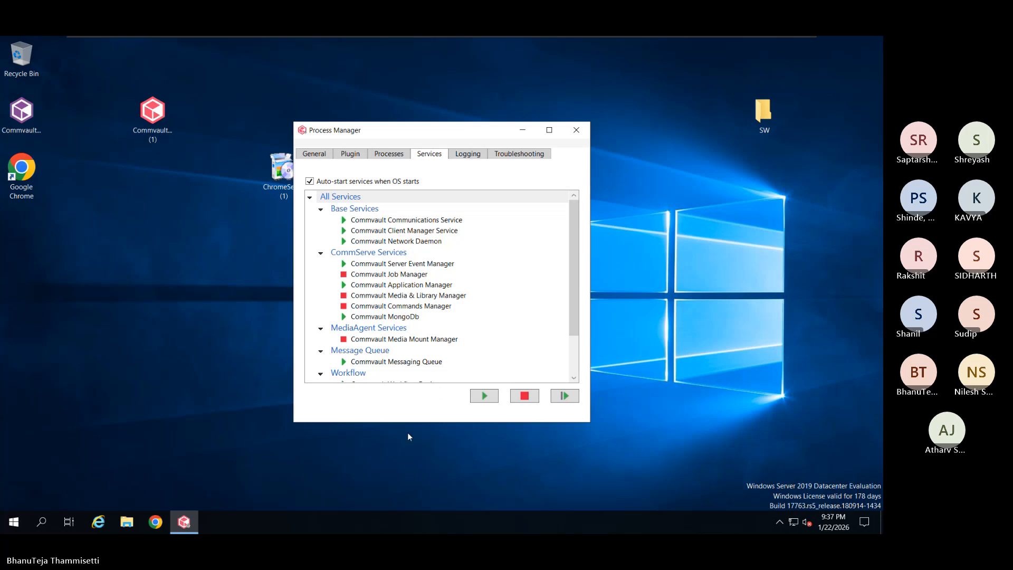
Check the client details and confirm all services except Tomcat have stopped
click(313, 153)
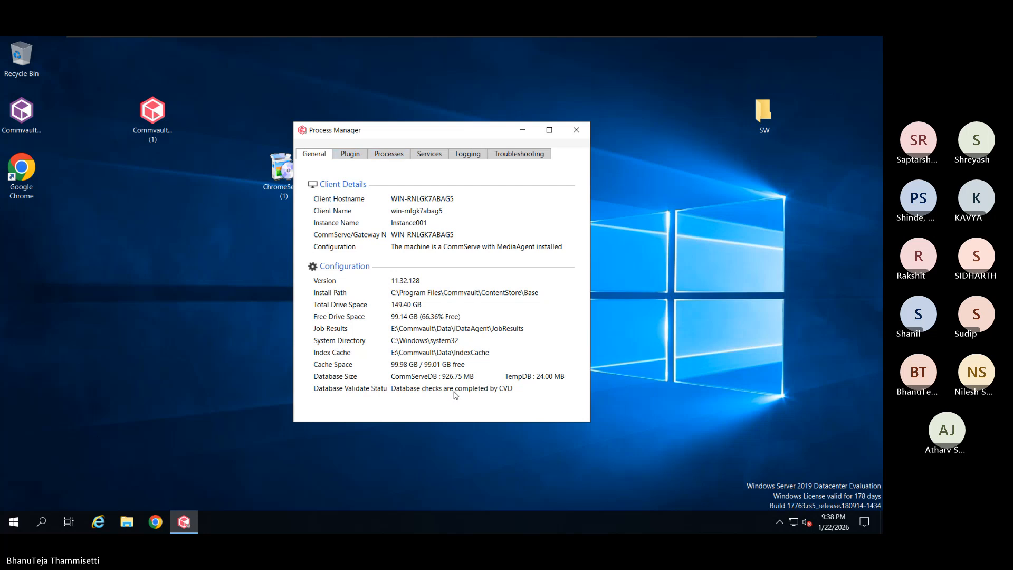
click(429, 153)
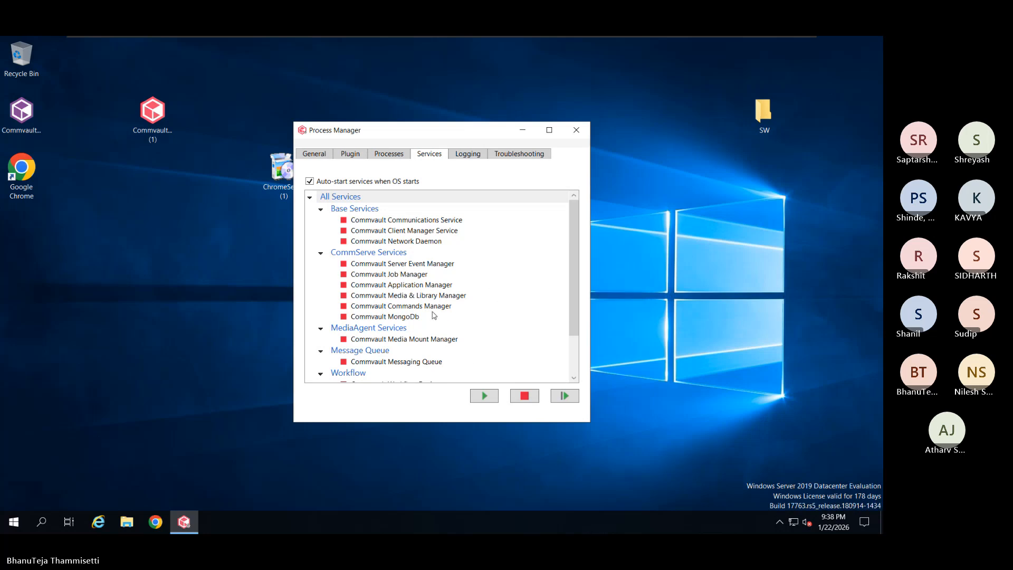
scroll(455, 338, down, 2)
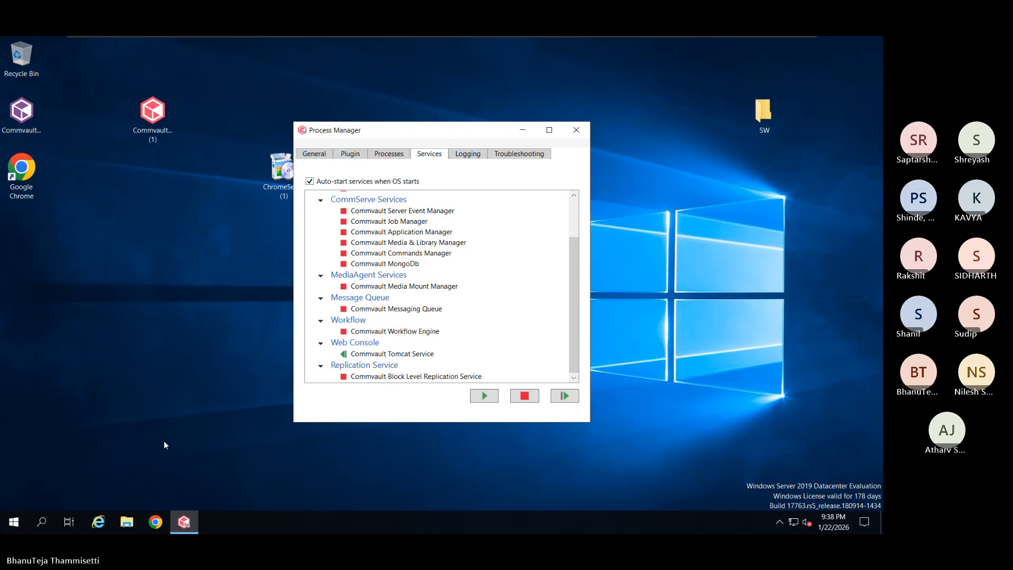
click(14, 522)
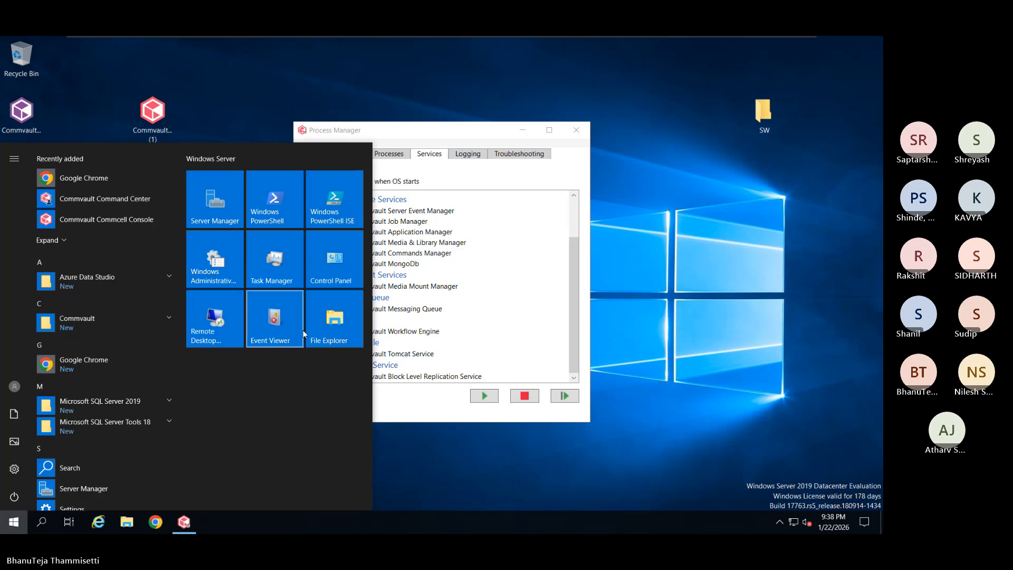
View the Local Server properties in Server Manager, then minimize it
click(231, 219)
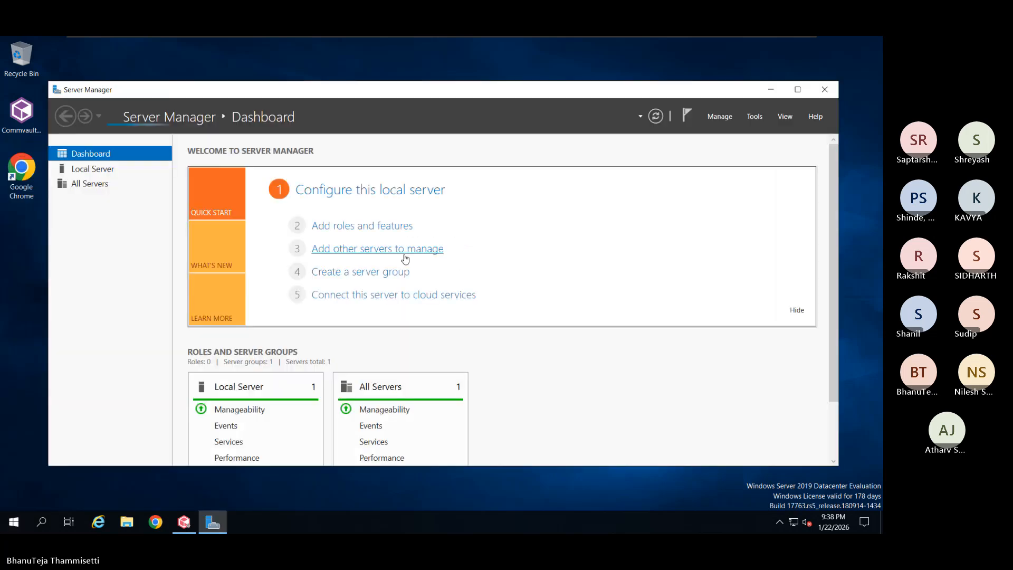
click(119, 168)
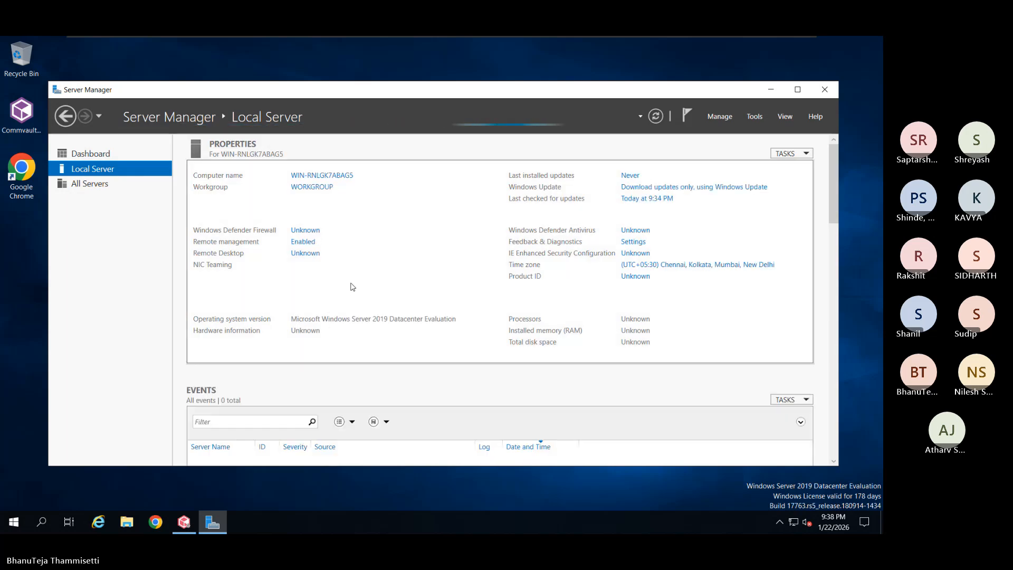
click(770, 93)
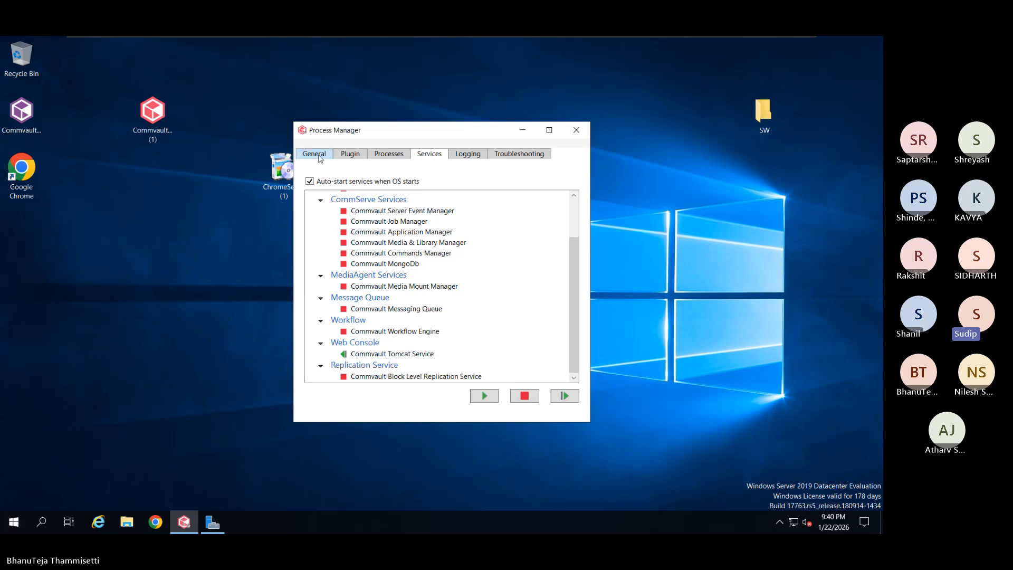
Move Process Manager up-left and confirm only the Tomcat Service is still running
drag(424, 138, 387, 107)
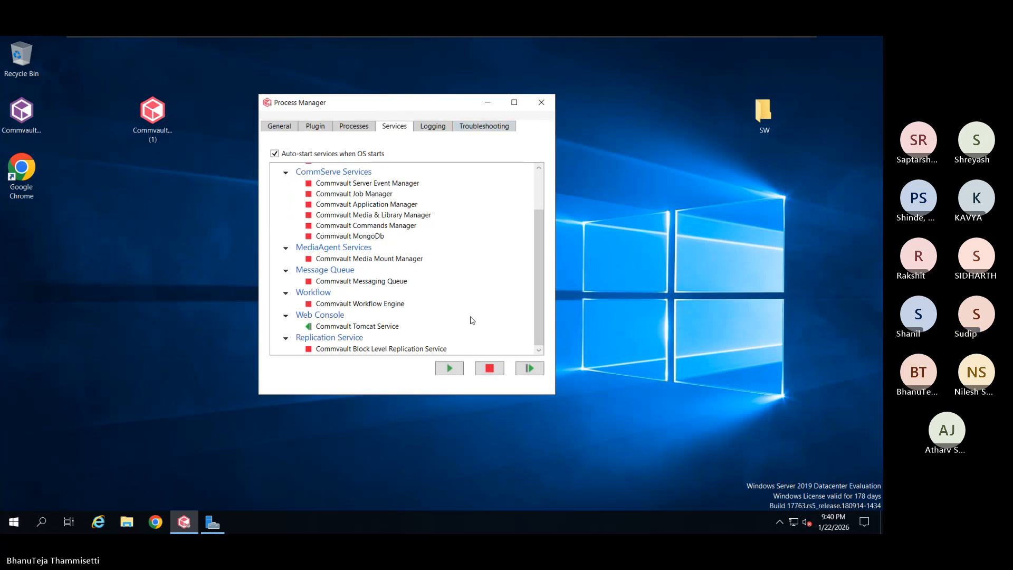
scroll(472, 320, up, 2)
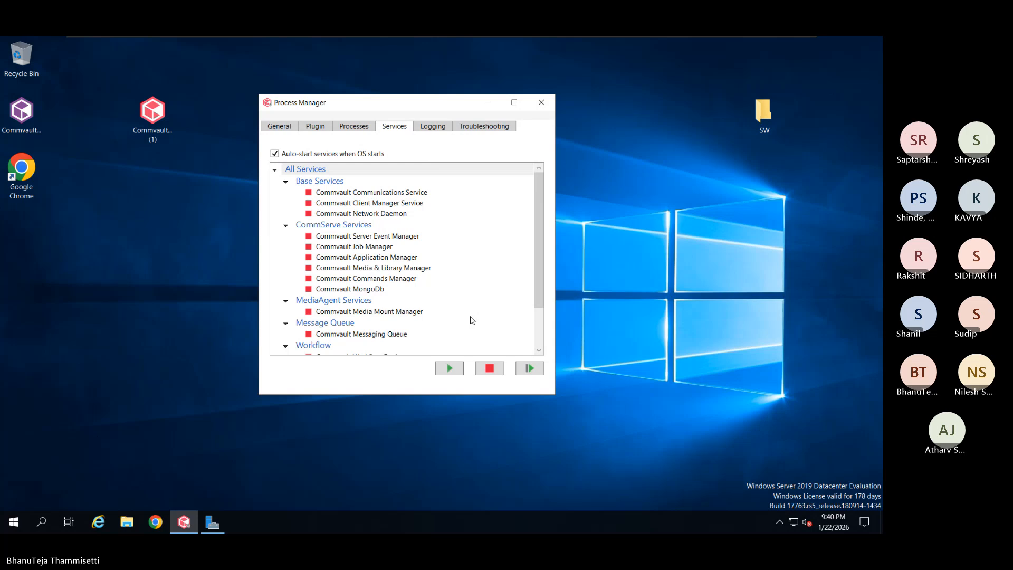
scroll(472, 320, down, 2)
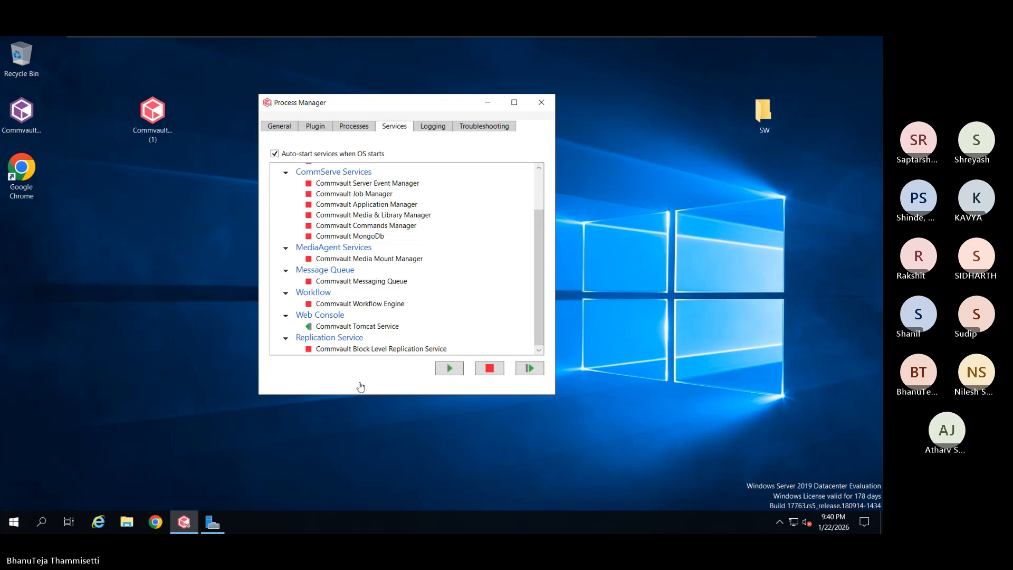
Open Task Manager from the taskbar, move it right and browse the process list
right_click(336, 522)
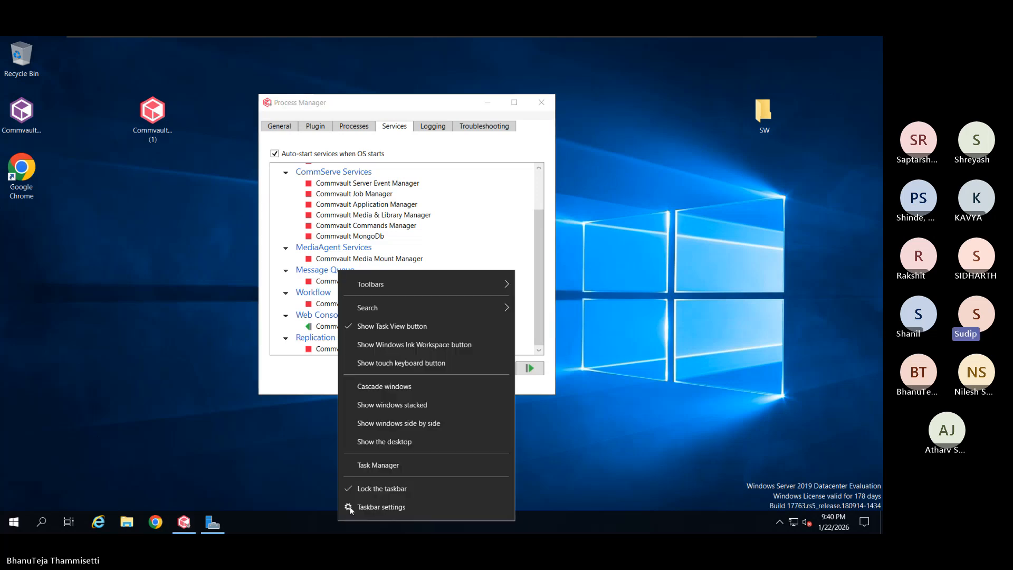
click(377, 466)
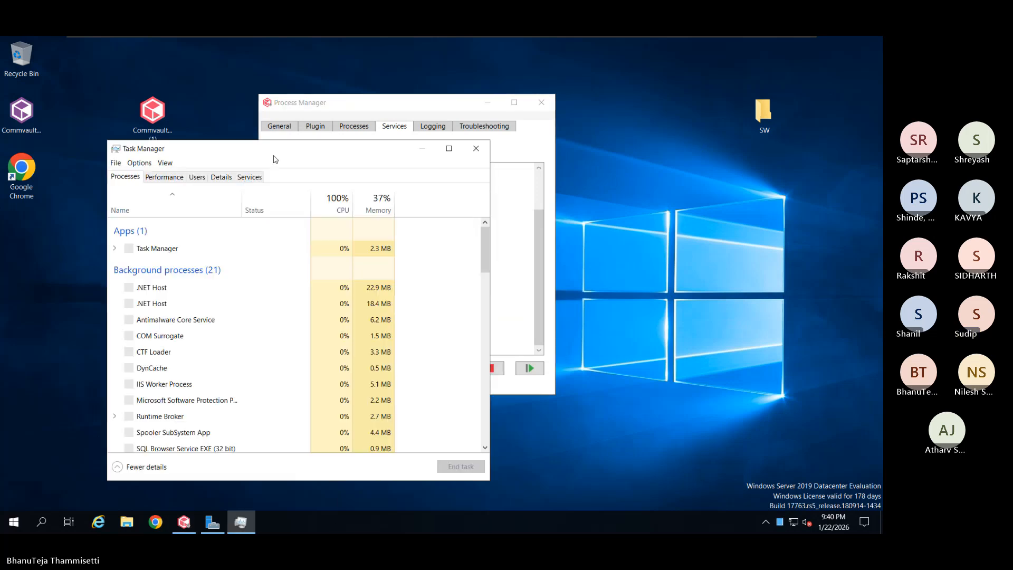
drag(275, 160, 466, 141)
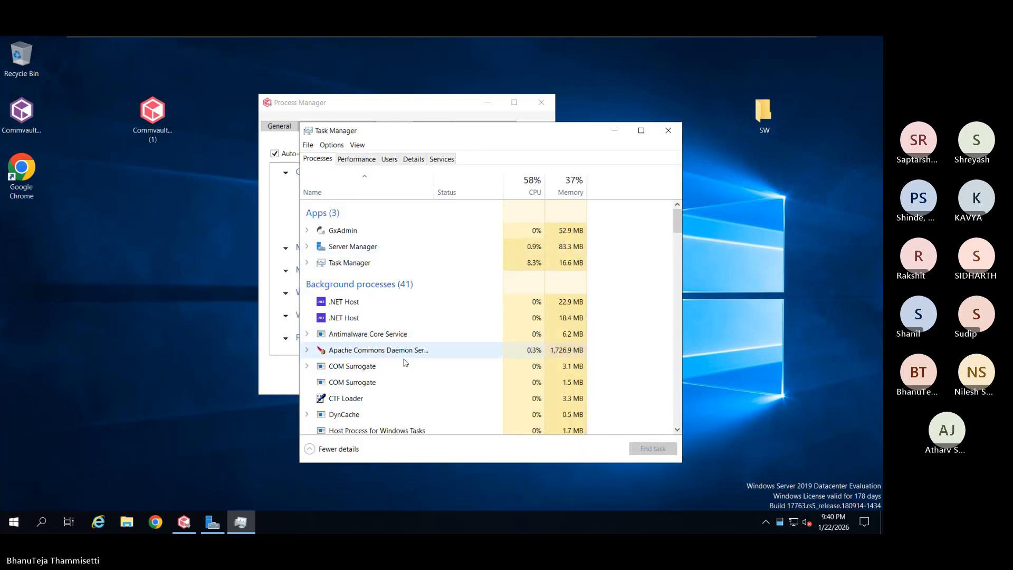
scroll(396, 372, down, 3)
scroll(410, 373, down, 4)
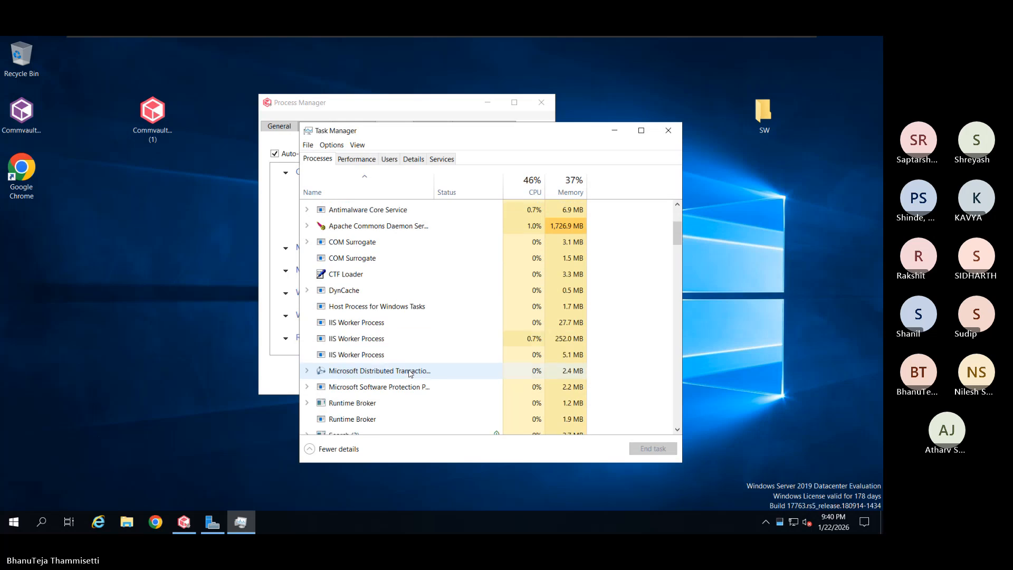
scroll(410, 373, down, 5)
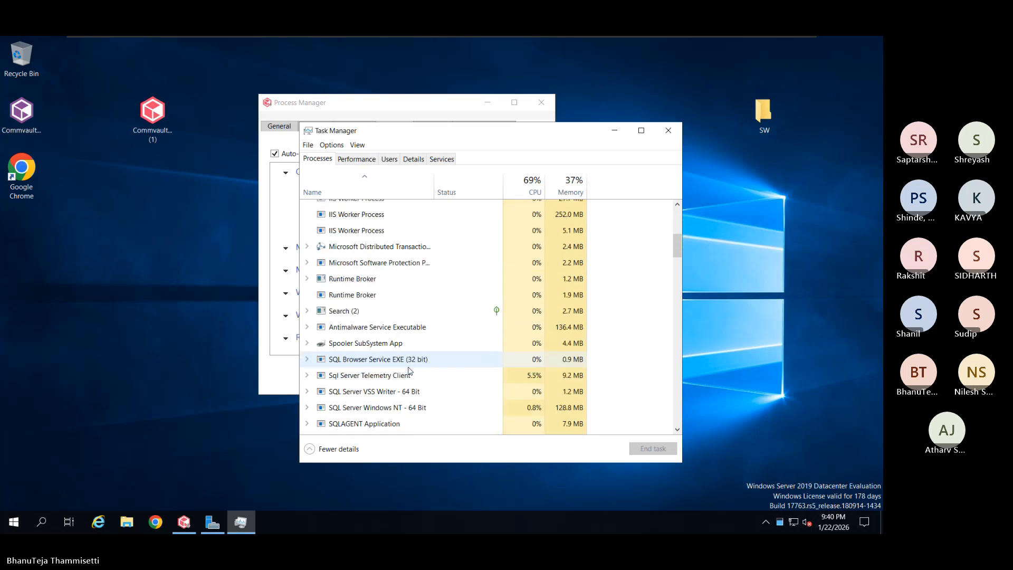
click(409, 366)
key(t)
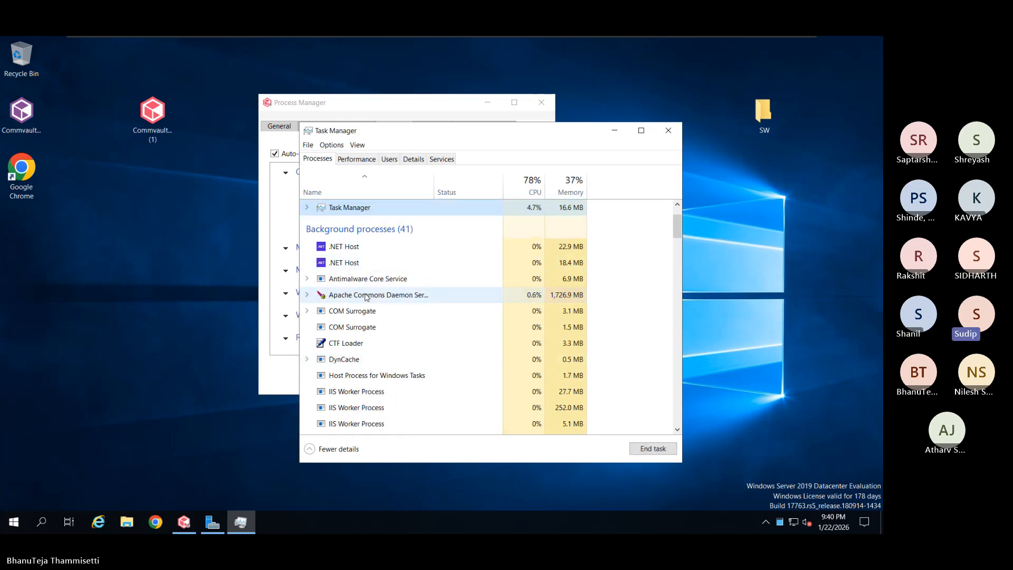
Expand Apache Commons Daemon to reveal Commvault Tomcat Service, then place Process Manager beside Task Manager
click(308, 296)
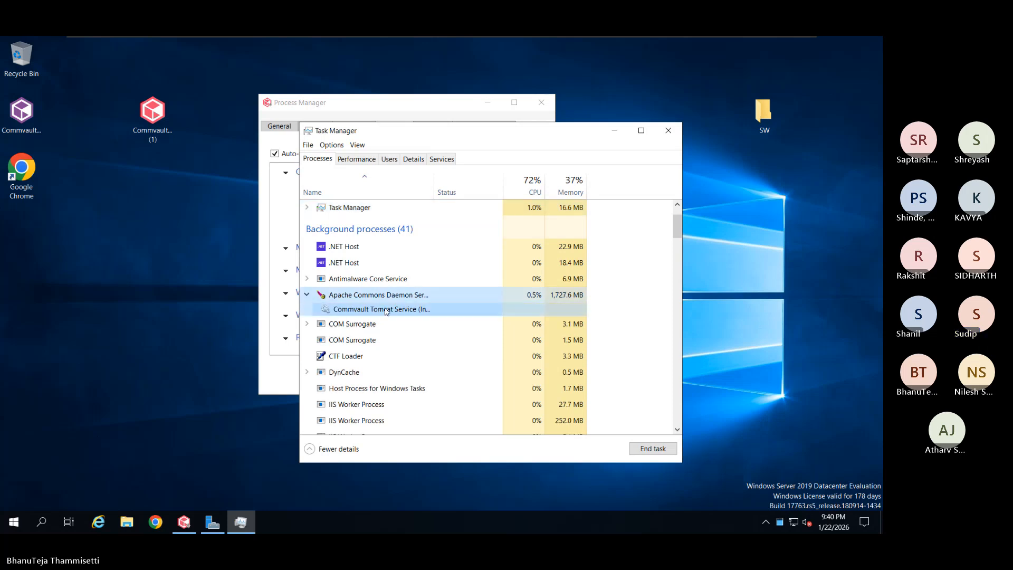
right_click(343, 311)
key(Escape)
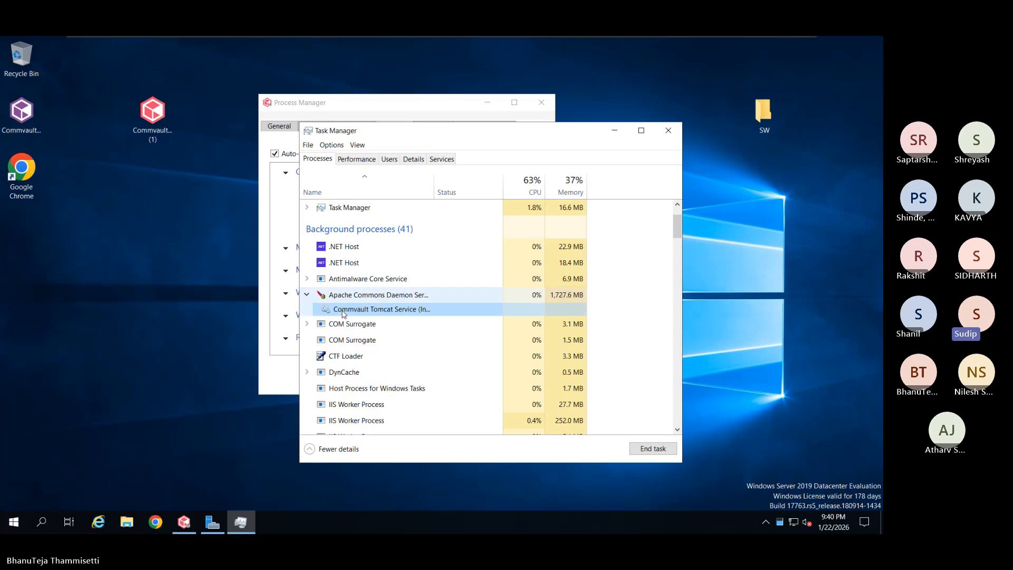
drag(394, 135, 515, 100)
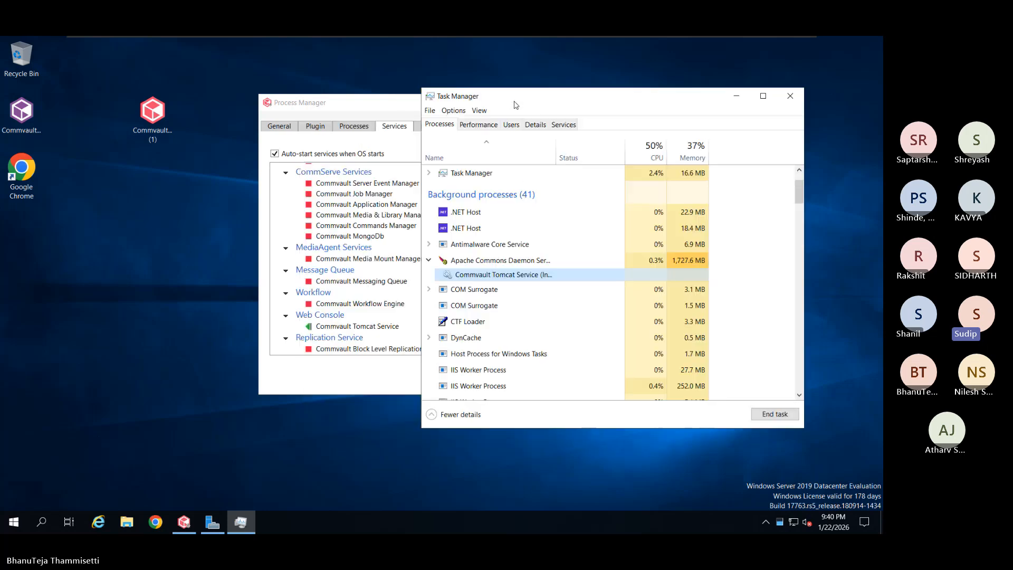
drag(400, 104, 361, 101)
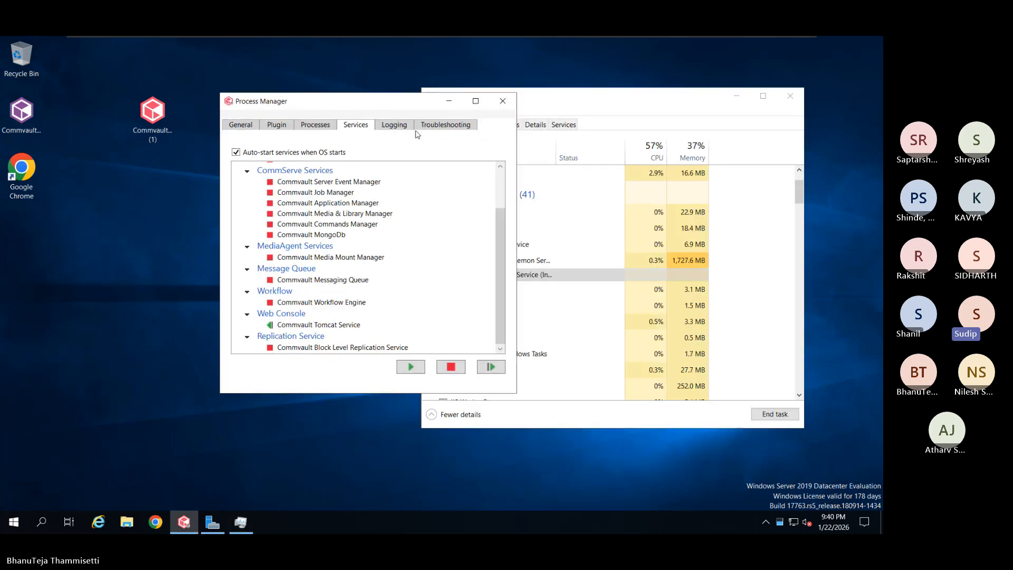
Confirm the Commvault services are running again and minimize Task Manager
click(544, 90)
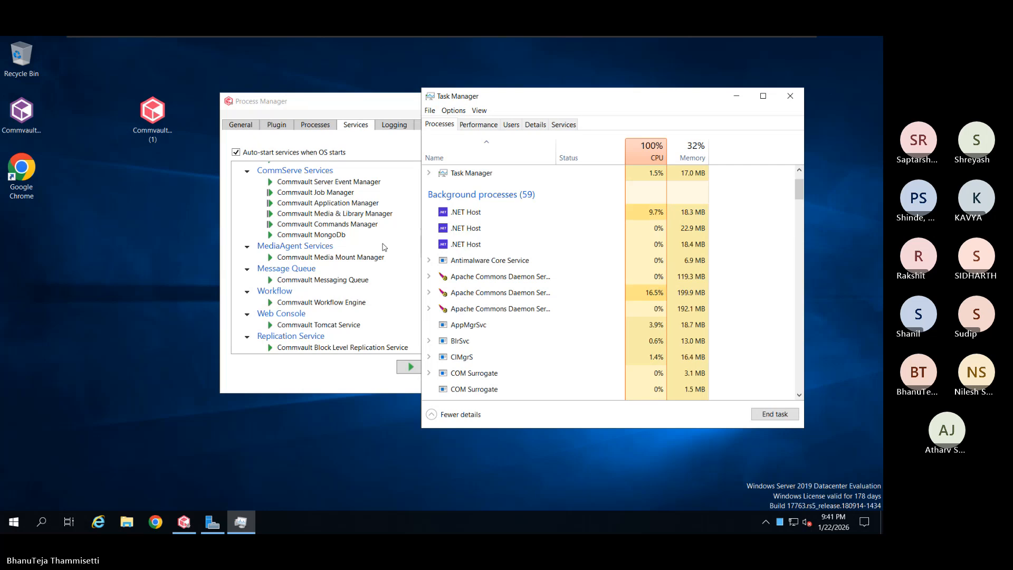
click(737, 97)
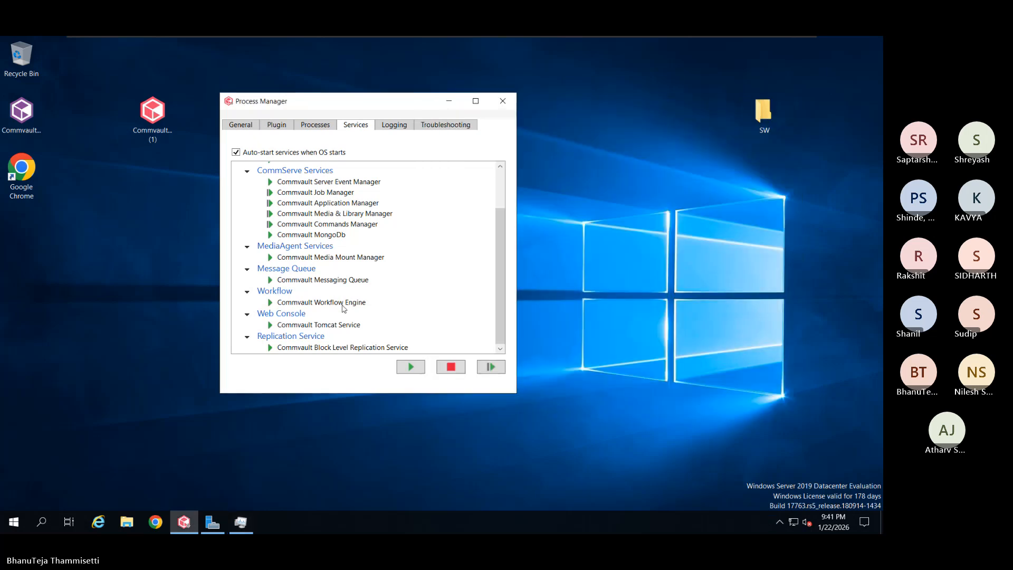
scroll(343, 307, up, 2)
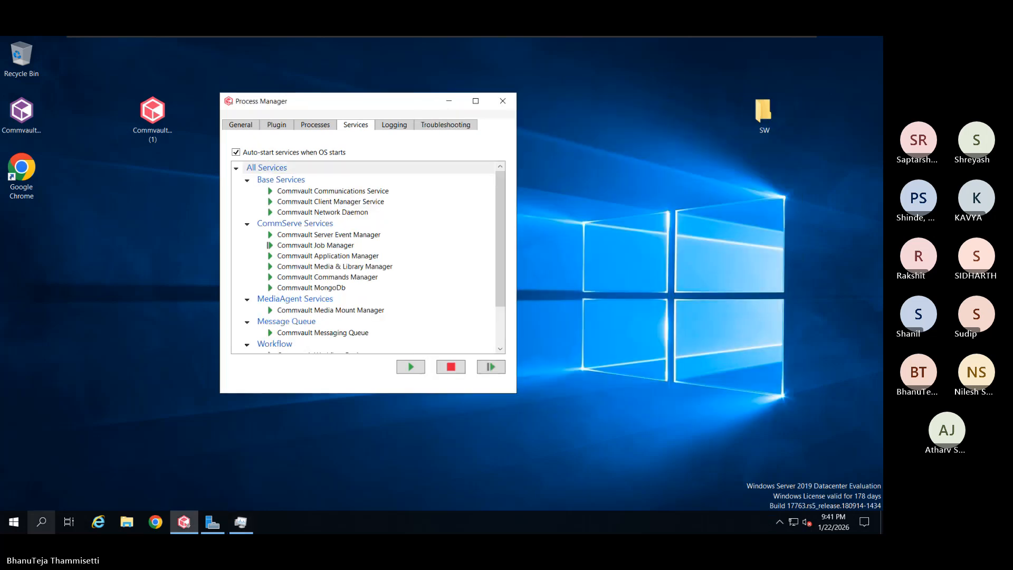
Launch Commvault Commcell Console from the Start menu and minimize Process Manager while it loads
click(24, 520)
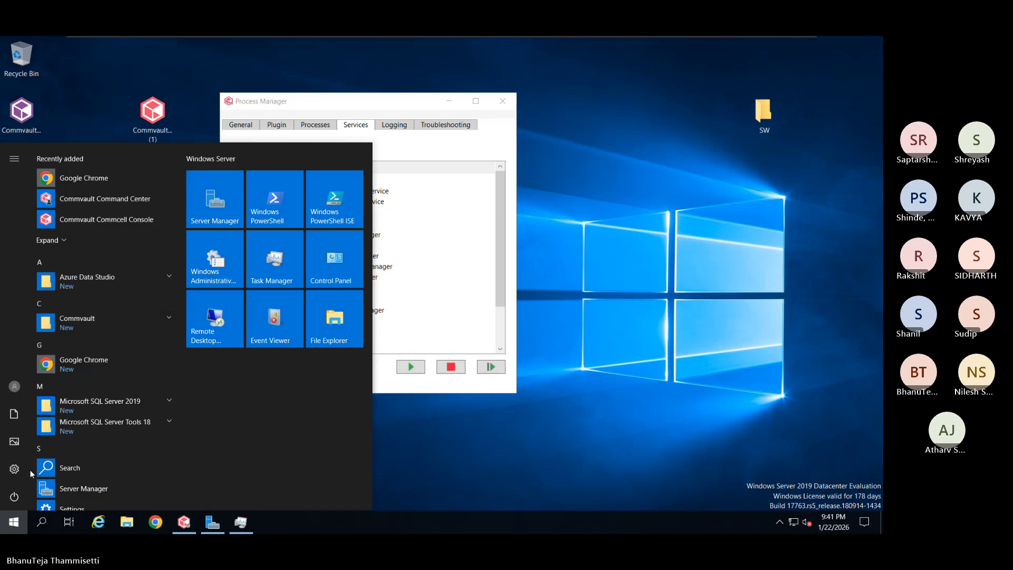
click(111, 316)
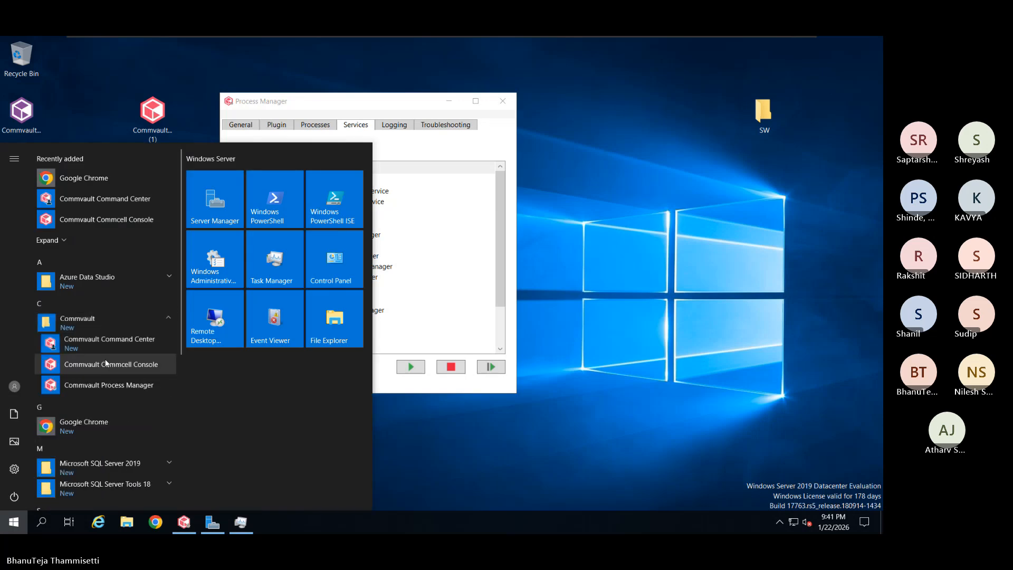
click(106, 364)
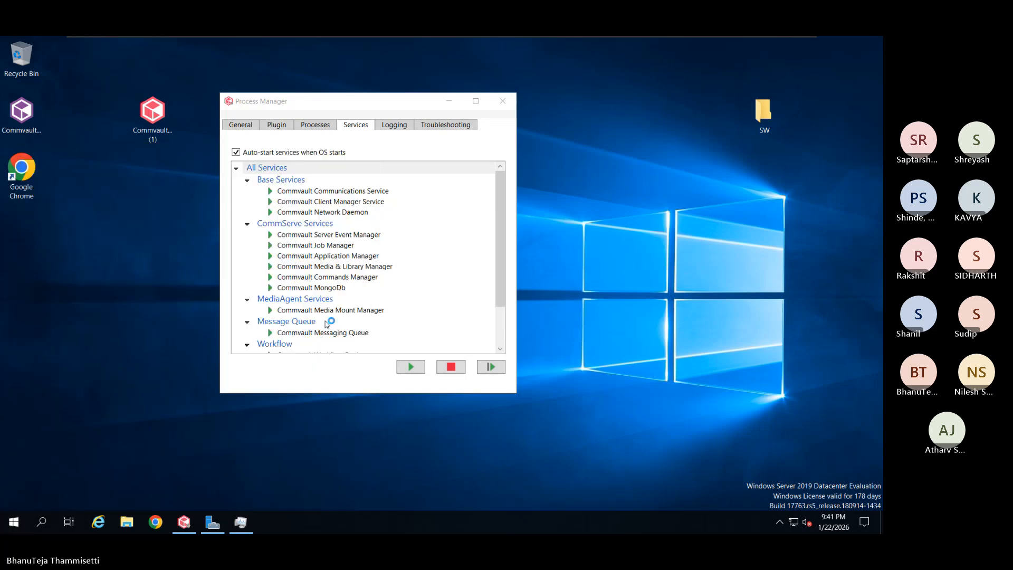
drag(375, 108, 265, 130)
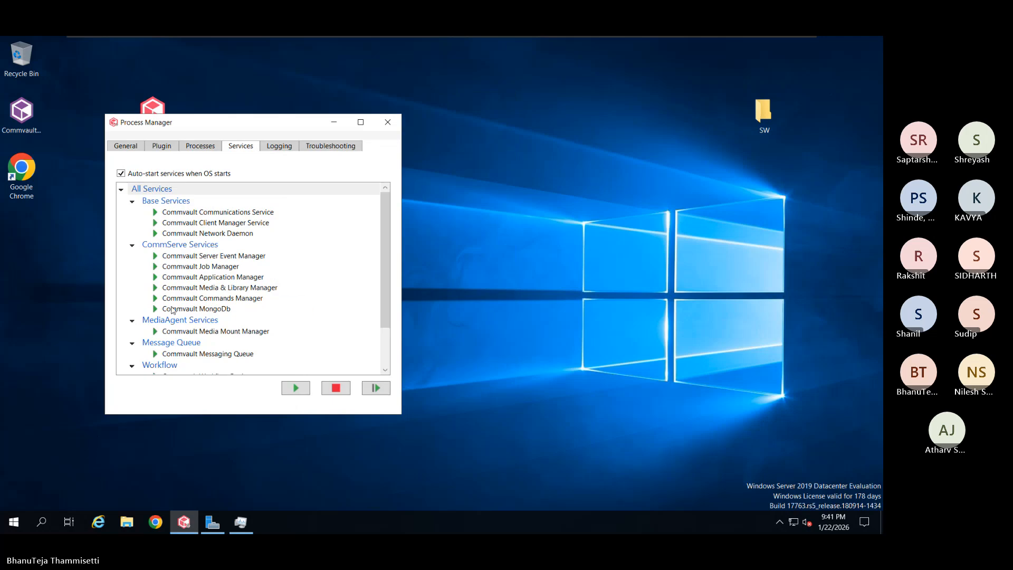
scroll(269, 305, down, 2)
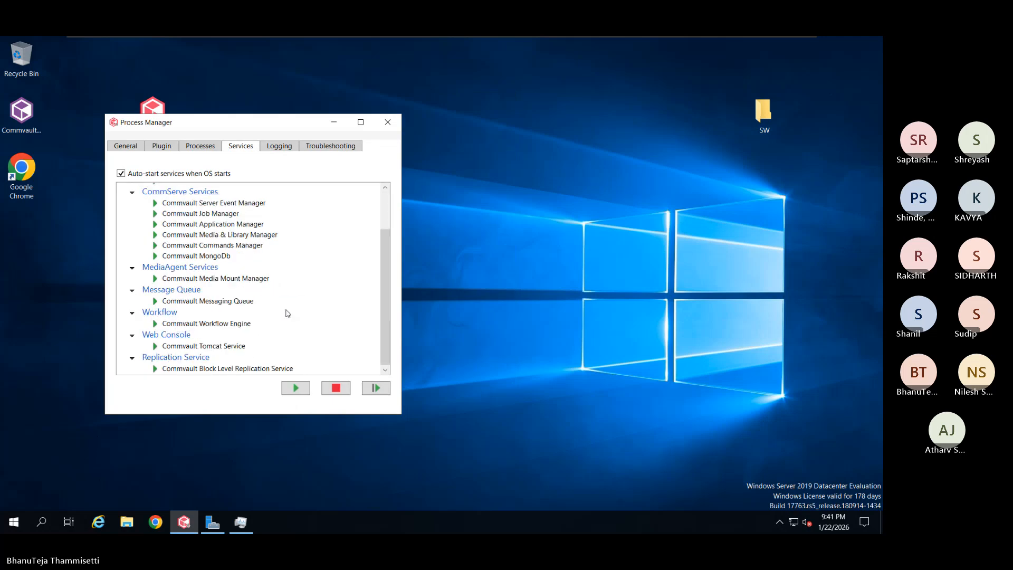
scroll(287, 313, up, 3)
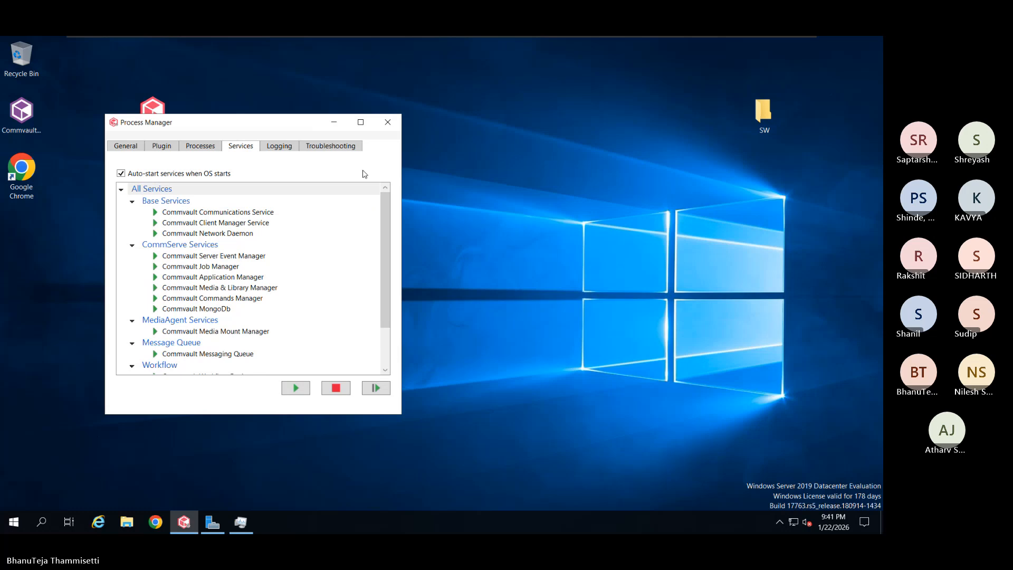
click(334, 122)
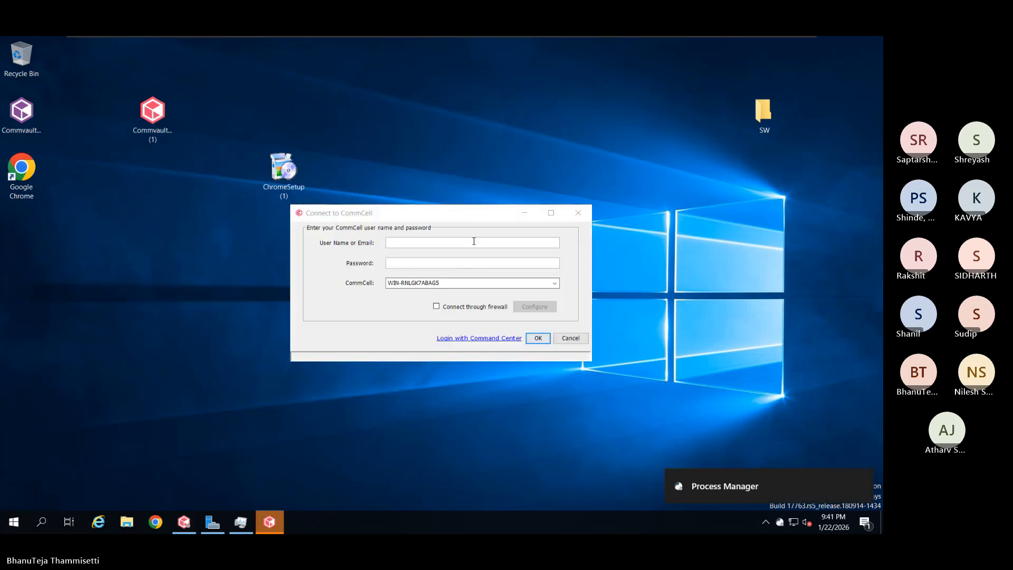
Log in to Connect to CommCell with the administrator user name and password
text(admin)
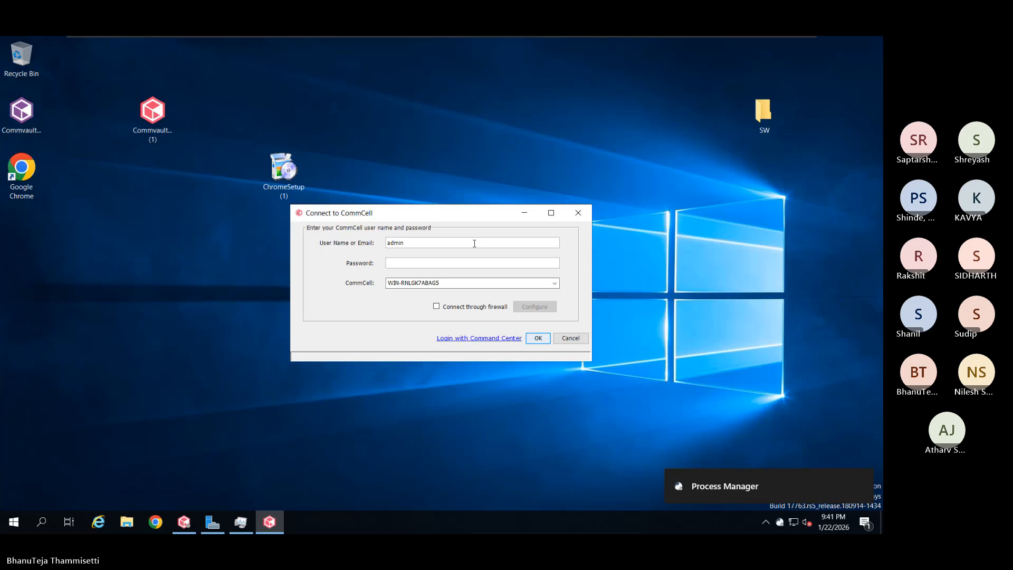
key(Tab)
text(*********)
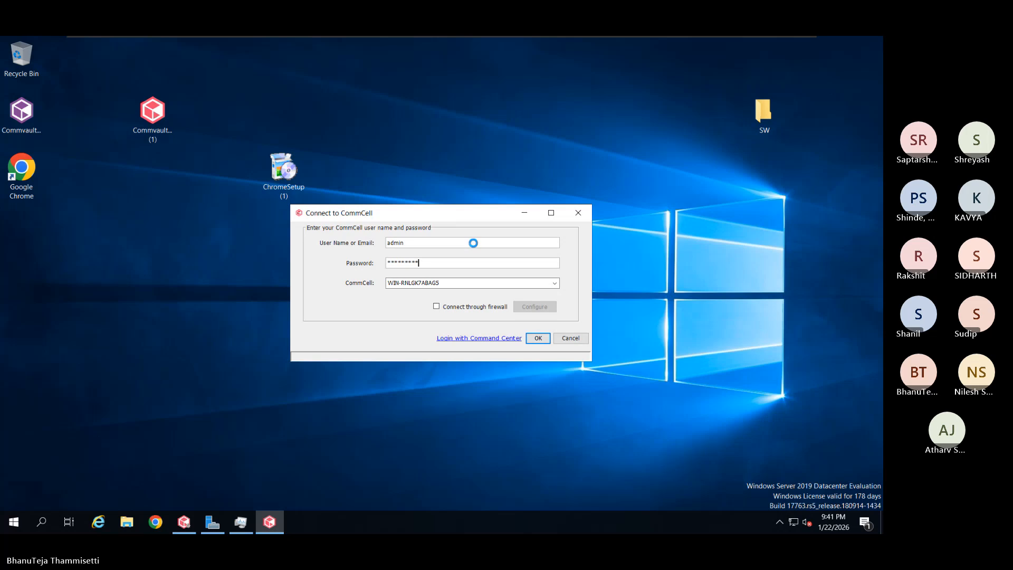
key(Return)
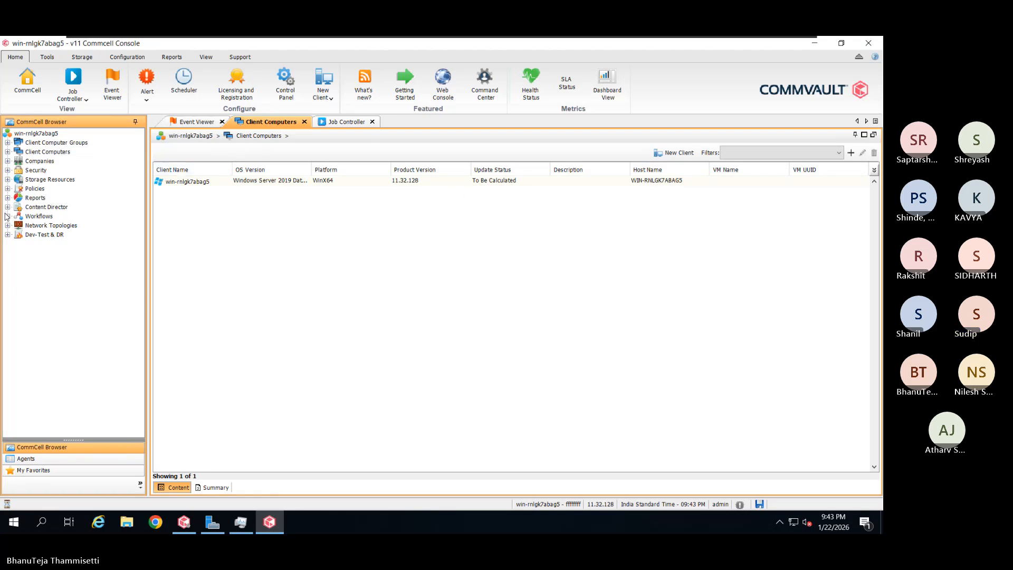
Check Storage Policies and Libraries, confirming neither has any entries yet
click(7, 189)
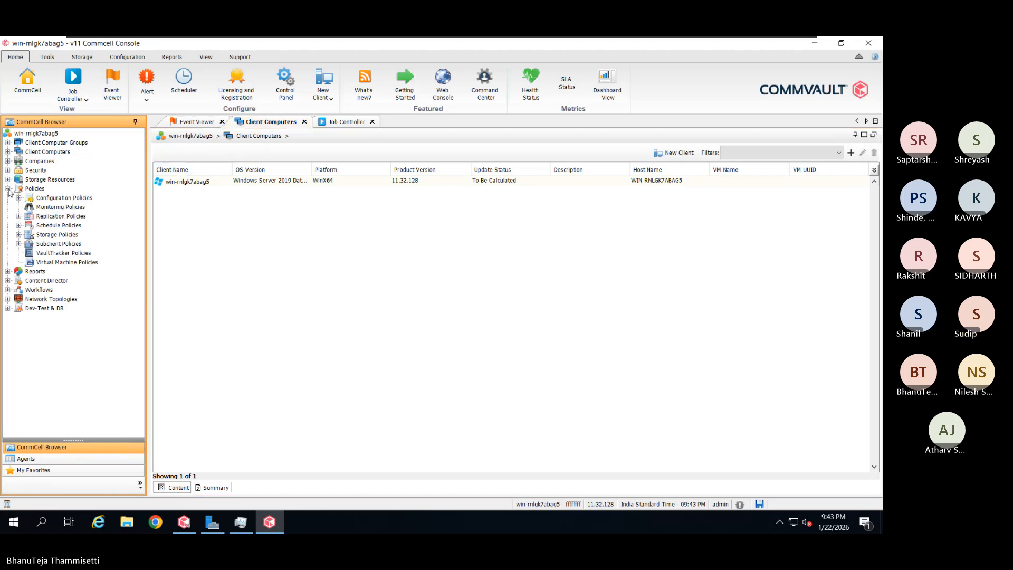
click(55, 235)
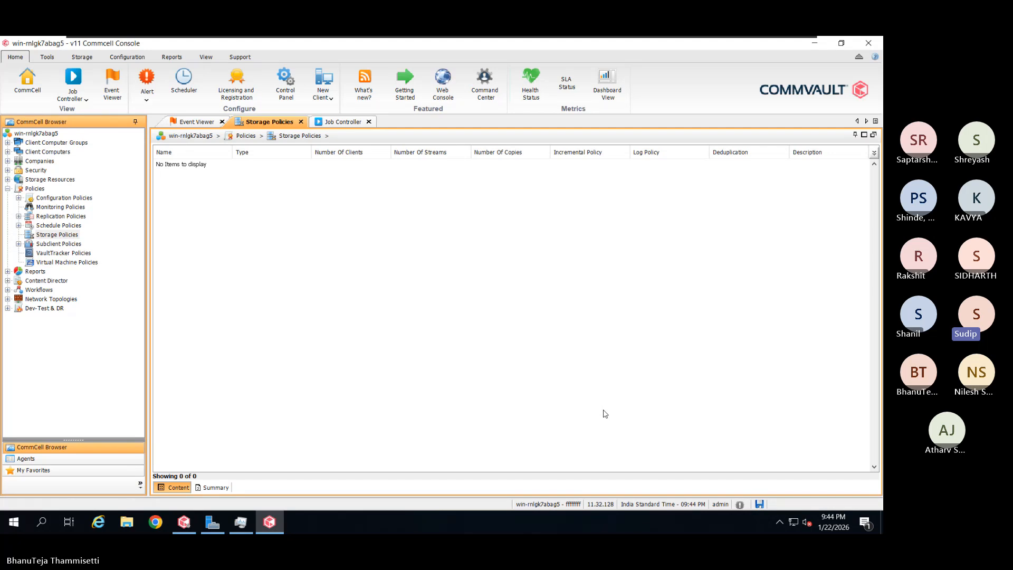
click(8, 179)
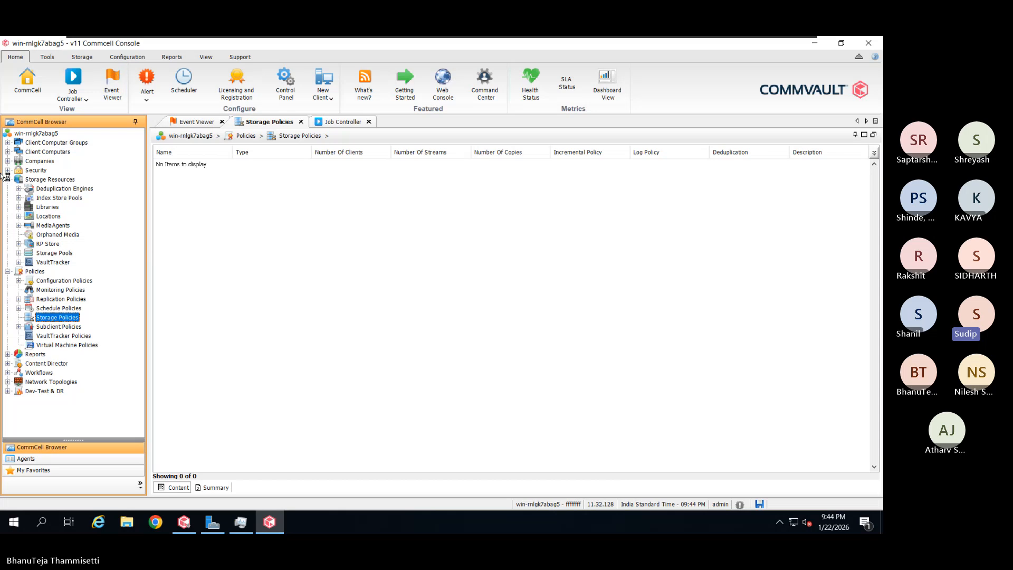
click(55, 209)
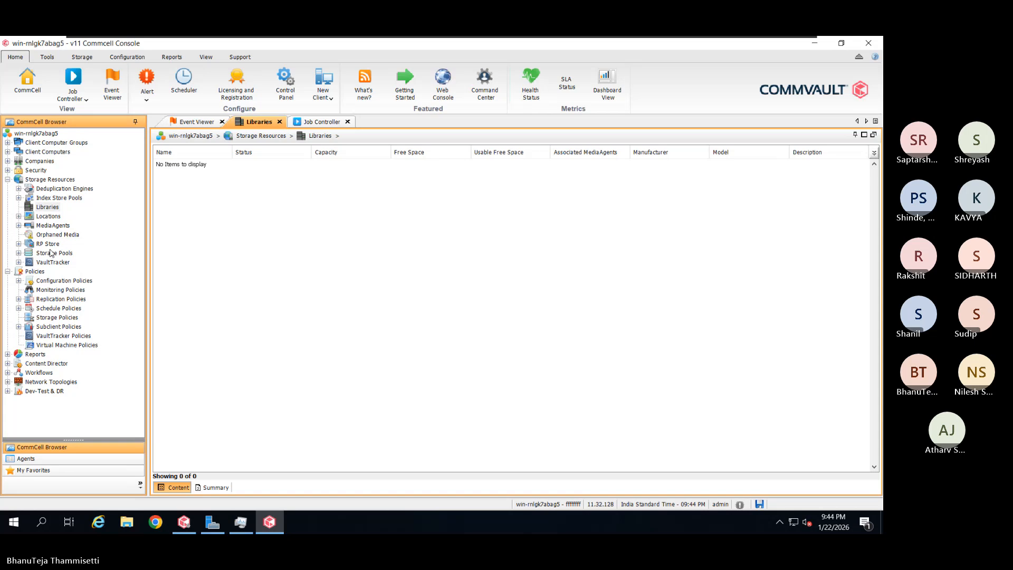
Open the Add Disk Library dialog from the Libraries context menu
click(55, 198)
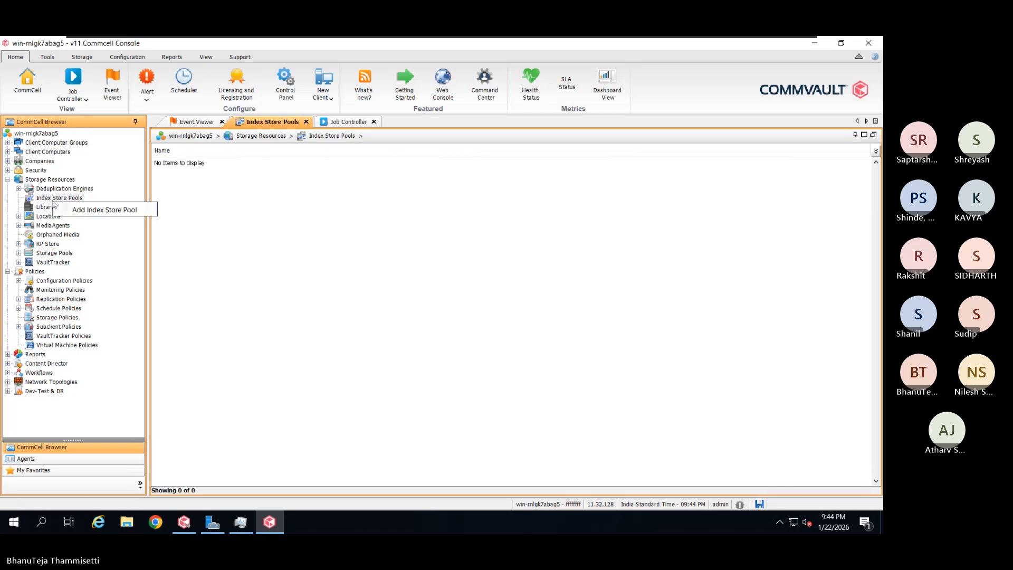
right_click(49, 208)
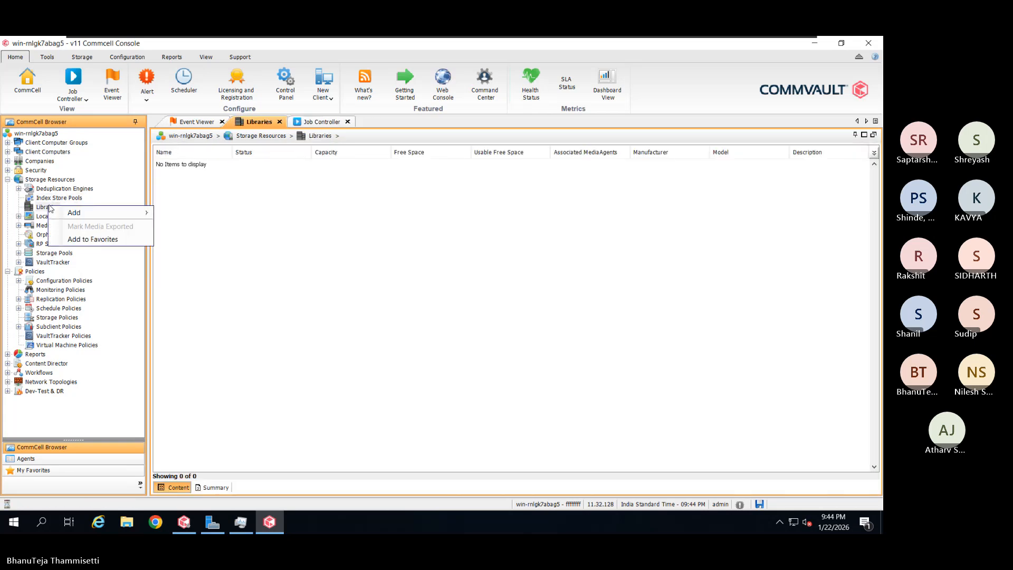
mouse_move(88, 212)
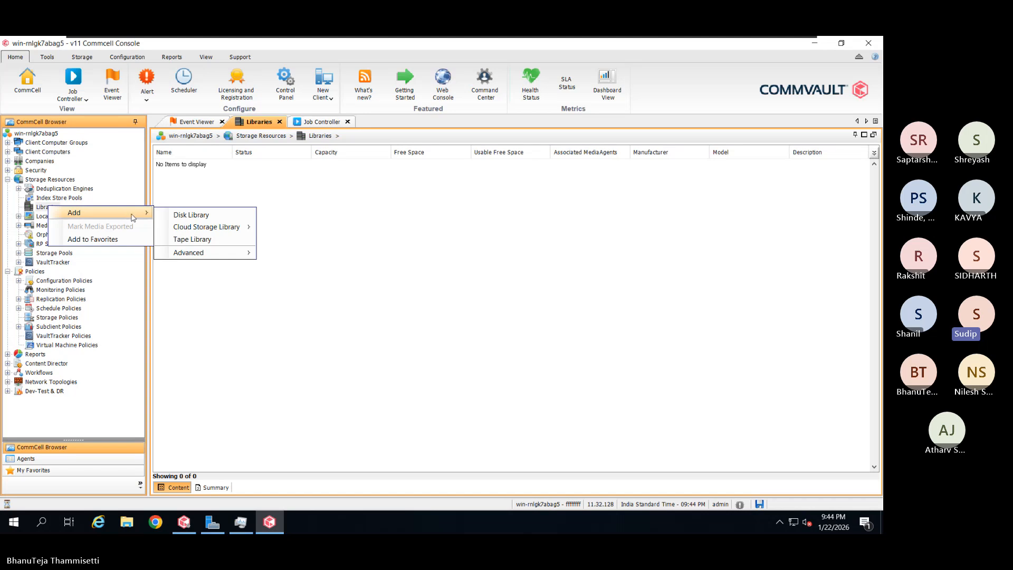
click(176, 215)
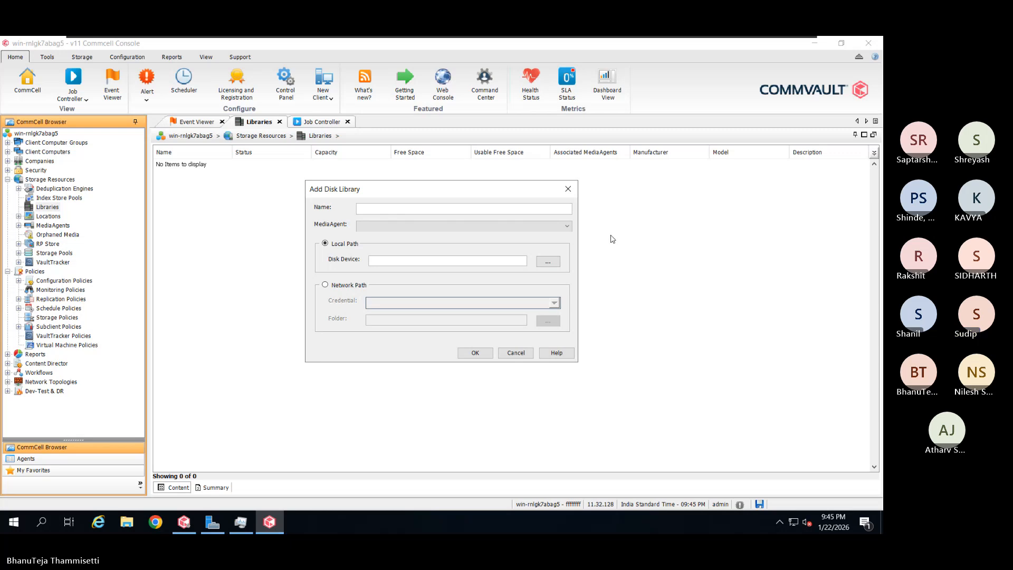
Name the library Disk_Lib, select MediaAgent win-rnlgk7abag5, and browse for its disk folder
click(468, 208)
text(isk_Lib)
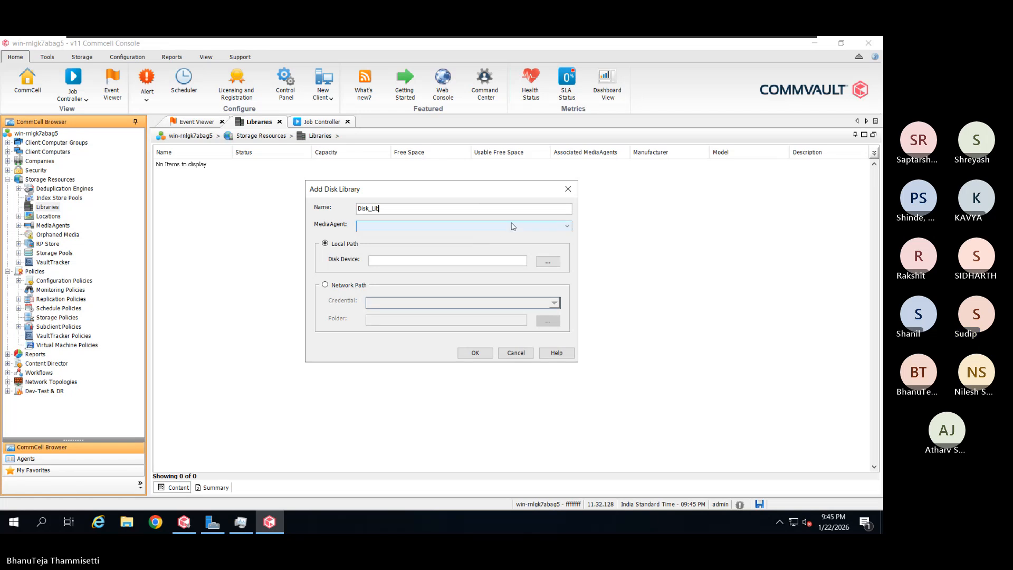
click(533, 230)
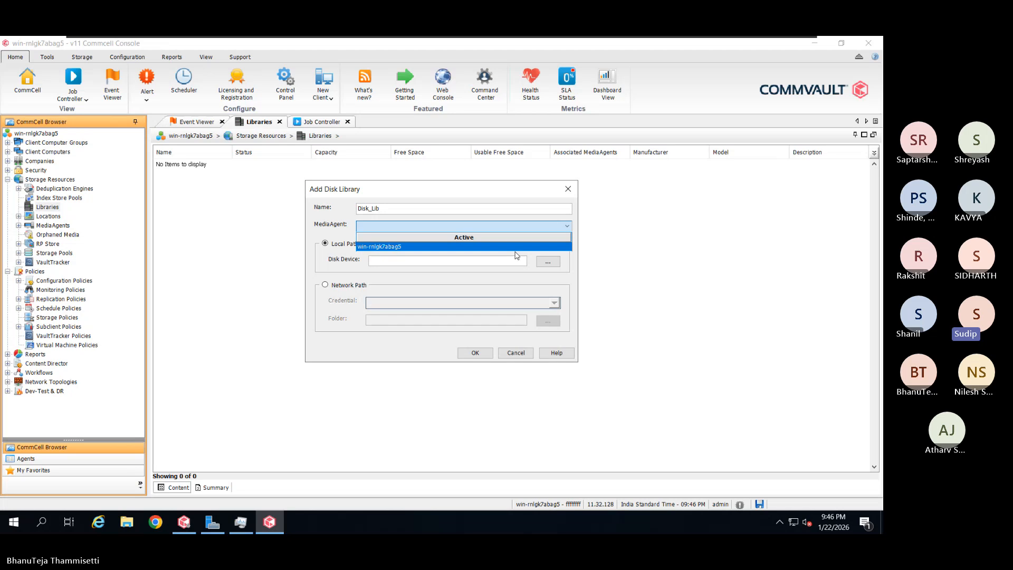
click(516, 255)
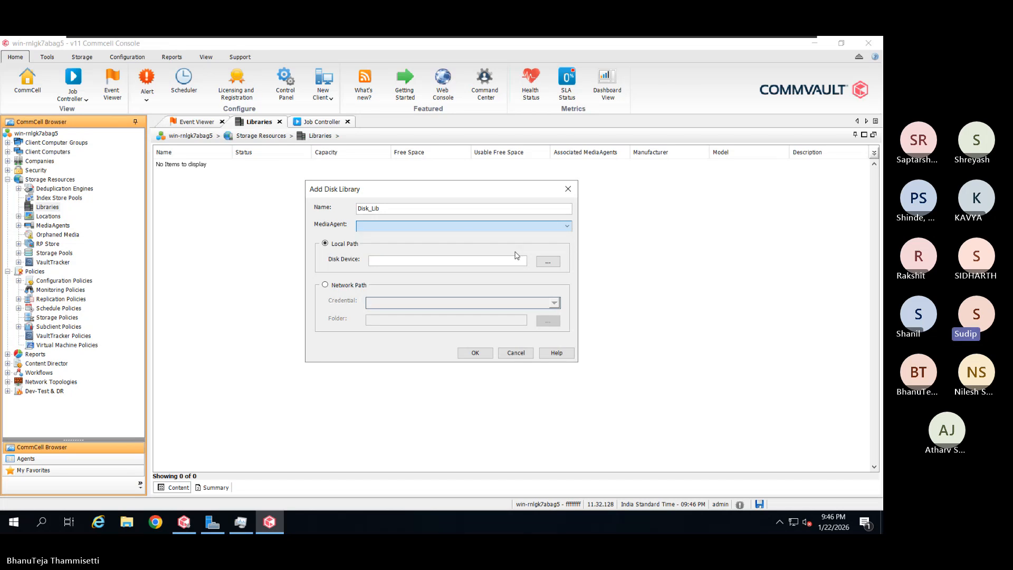
click(524, 230)
click(515, 245)
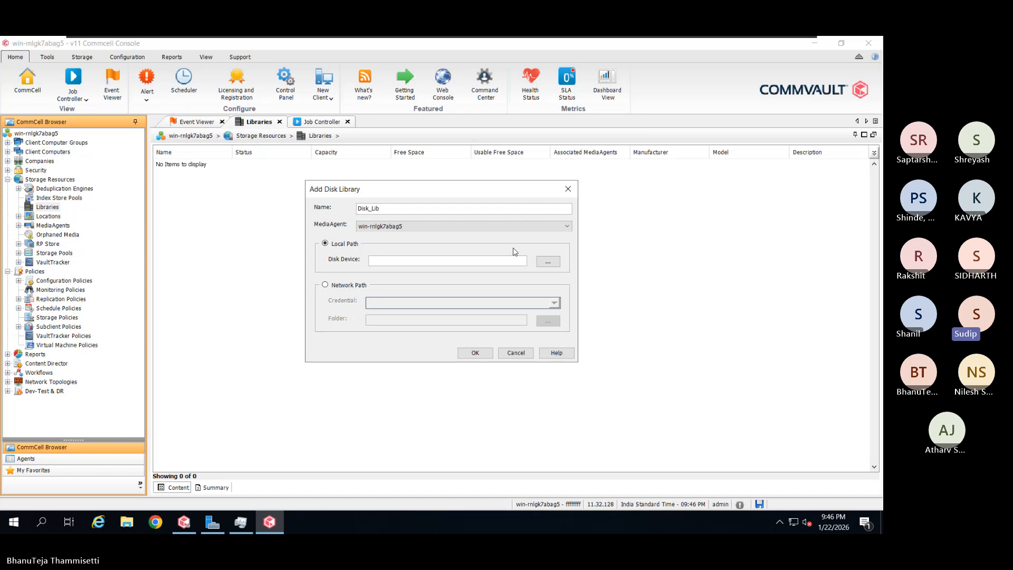
click(554, 260)
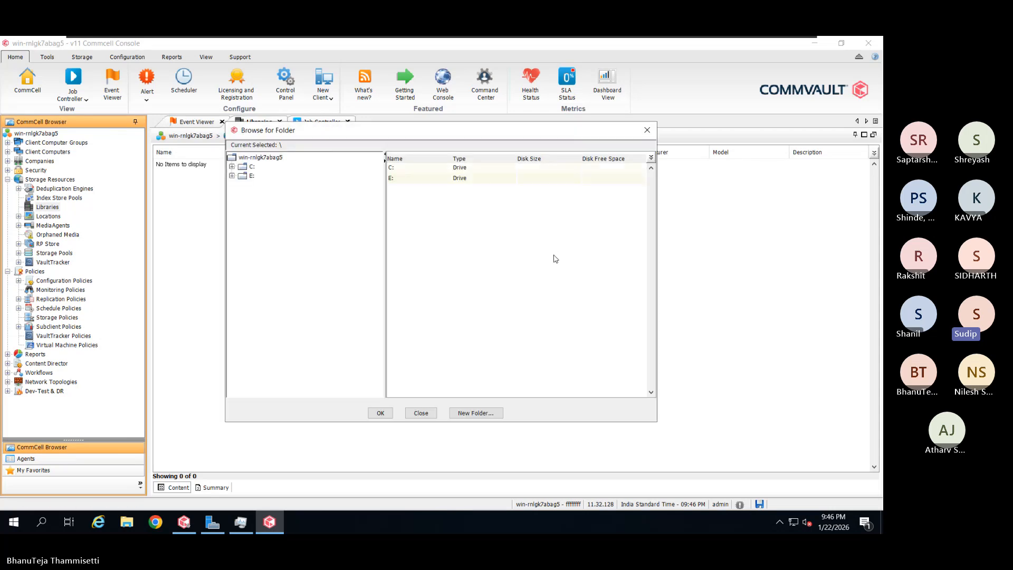
Make a new folder named Disk_Lib on drive E: and accept E:\Disk_Lib as the disk device
drag(493, 136, 640, 130)
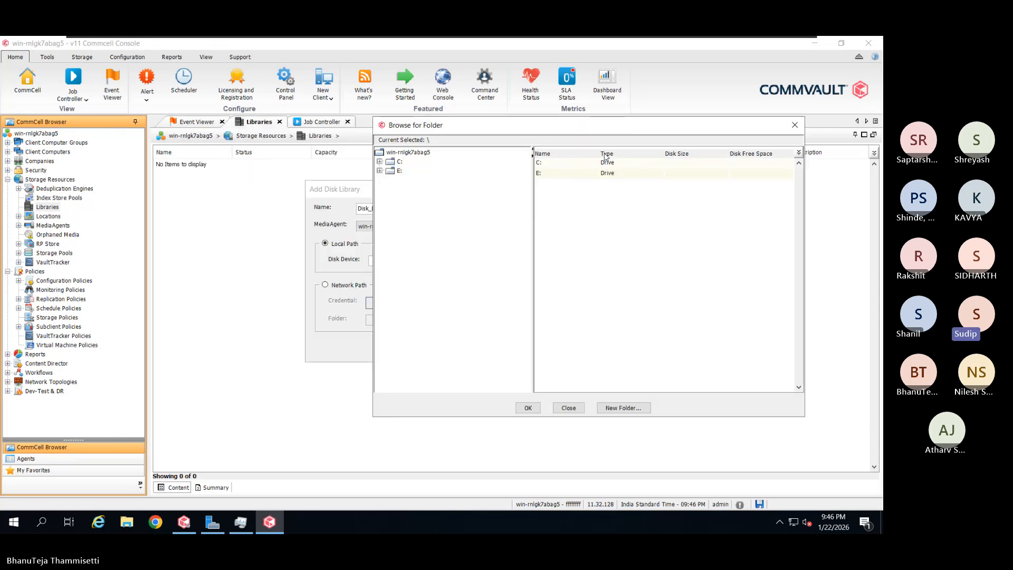
click(399, 171)
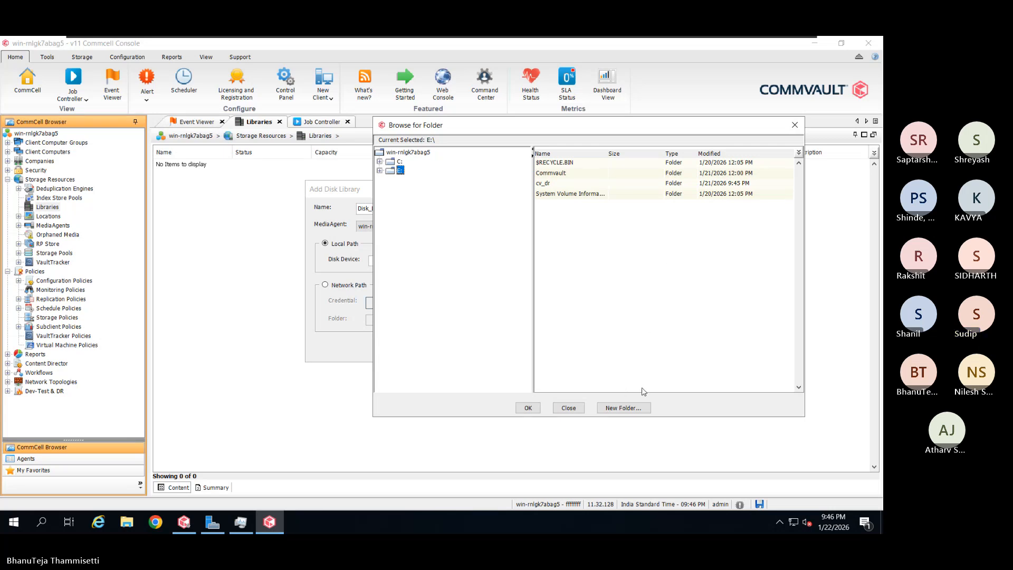
click(633, 409)
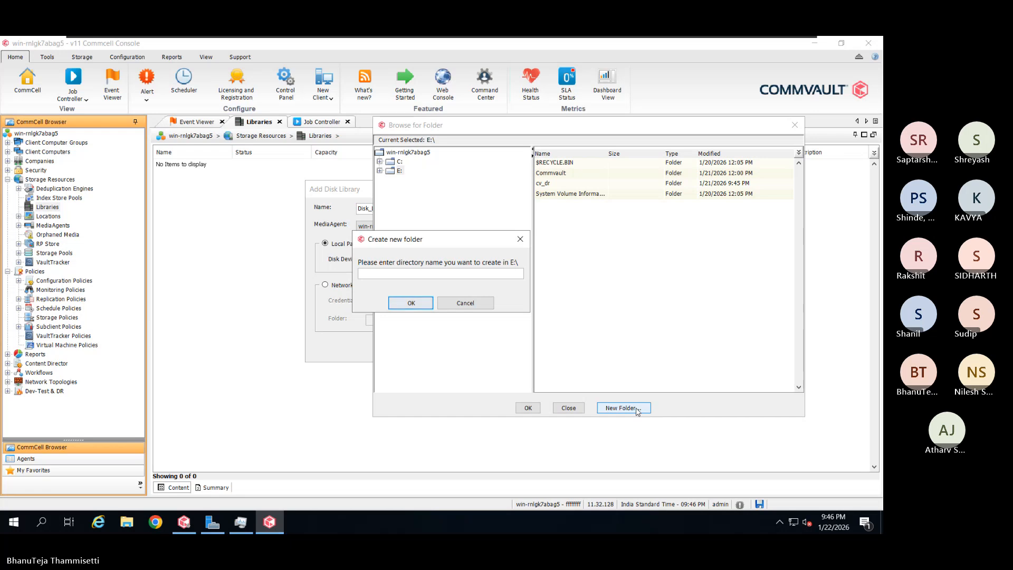
drag(465, 242, 577, 244)
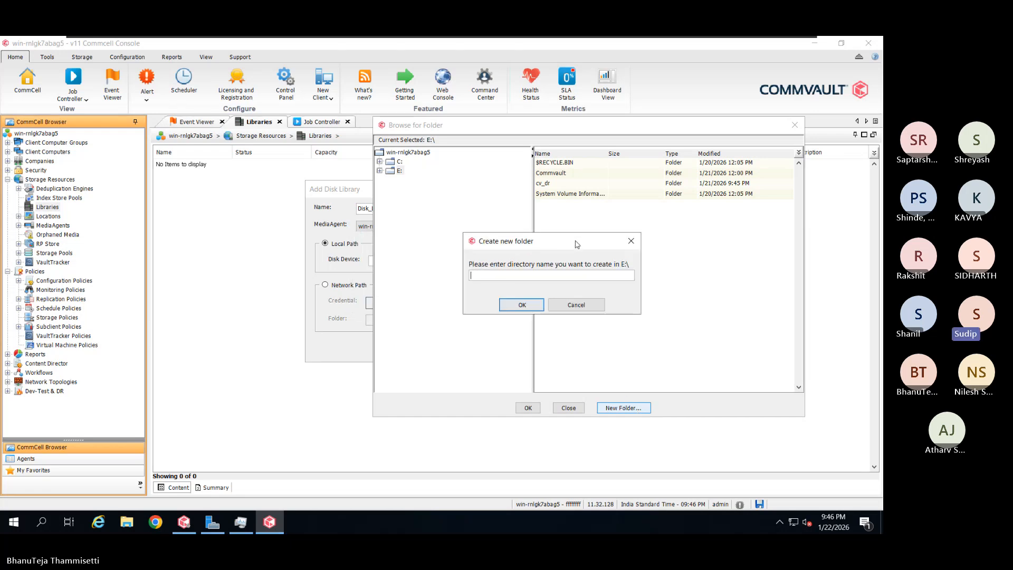
text(Disk_)
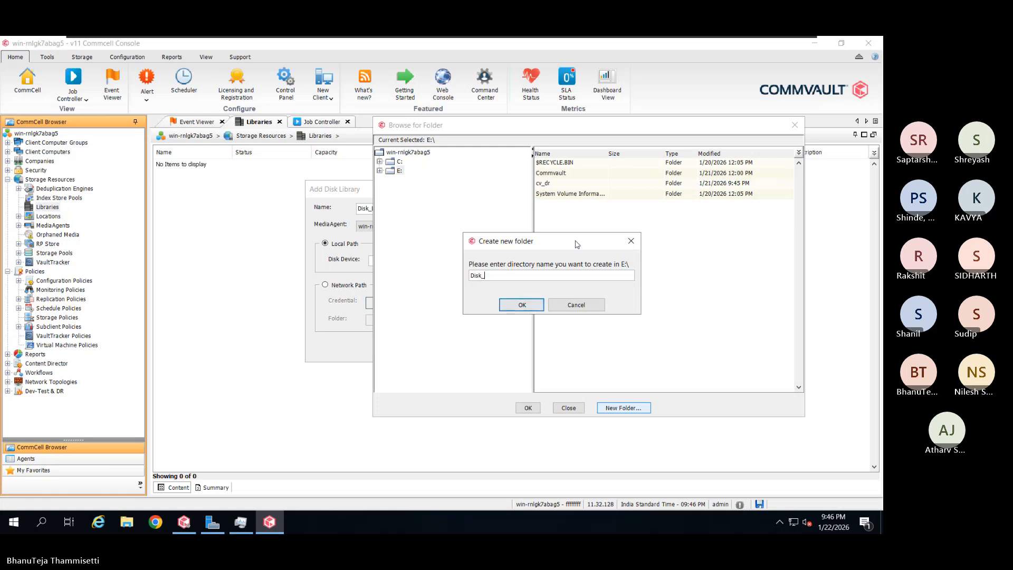
text(Lib)
click(501, 306)
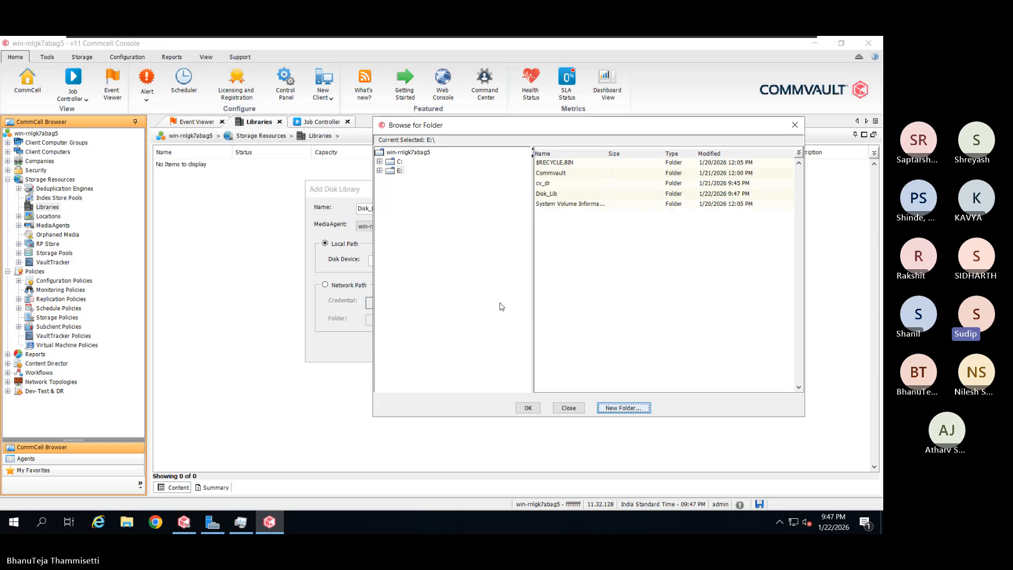
click(586, 195)
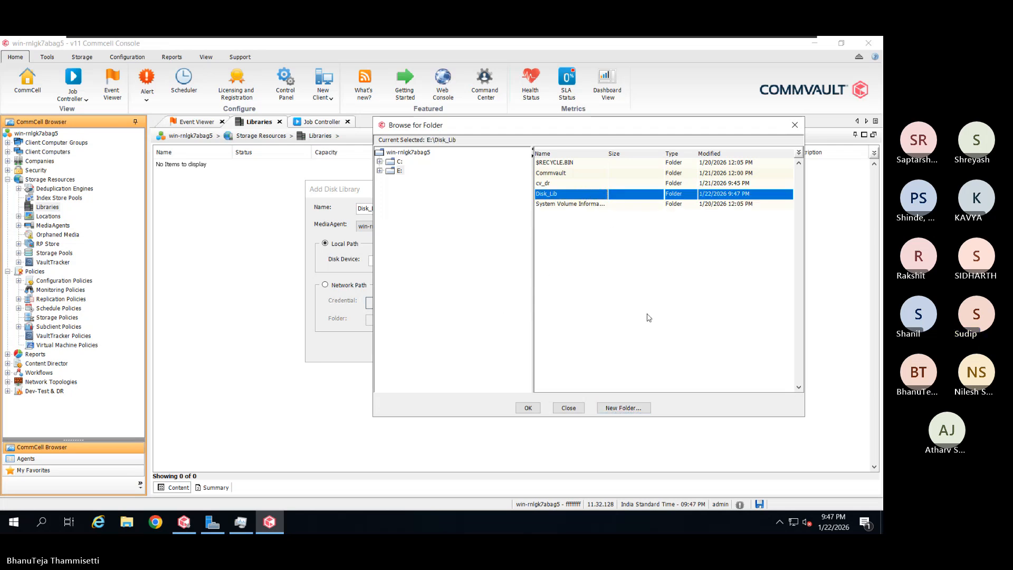
click(528, 408)
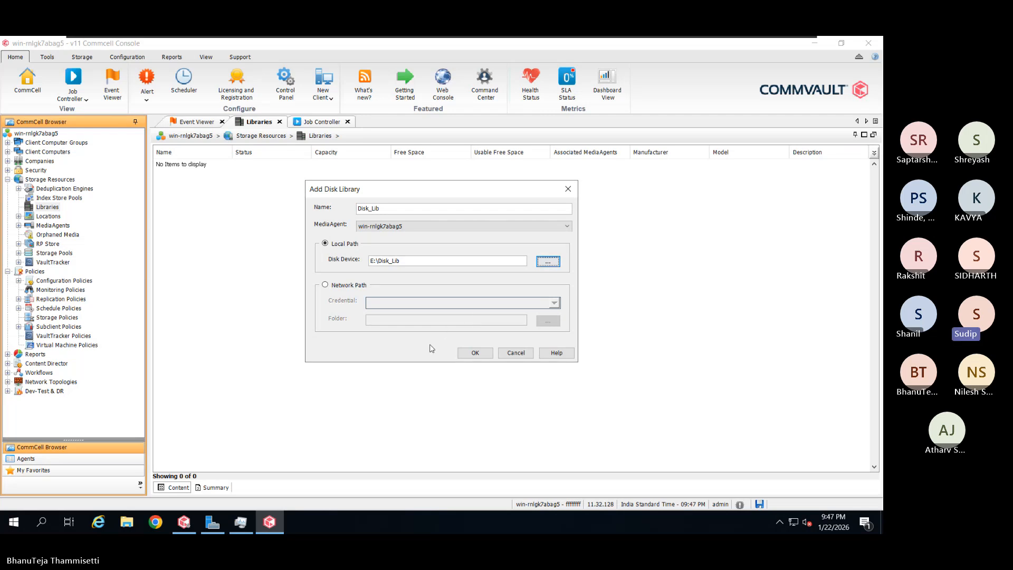
Confirm the dialog so Disk_Lib appears under Libraries as Ready with 99.98 GB capacity
click(460, 353)
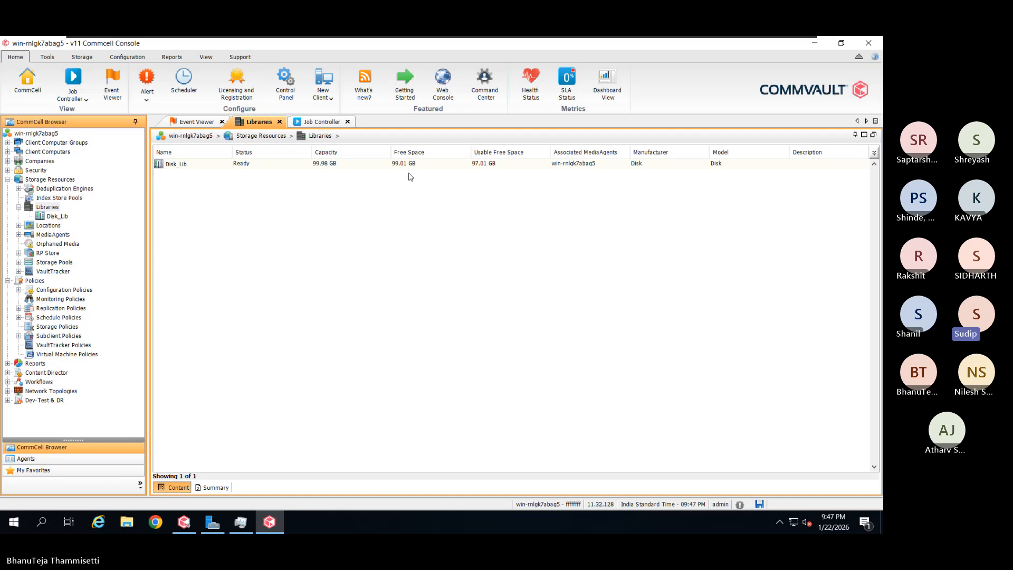
click(262, 168)
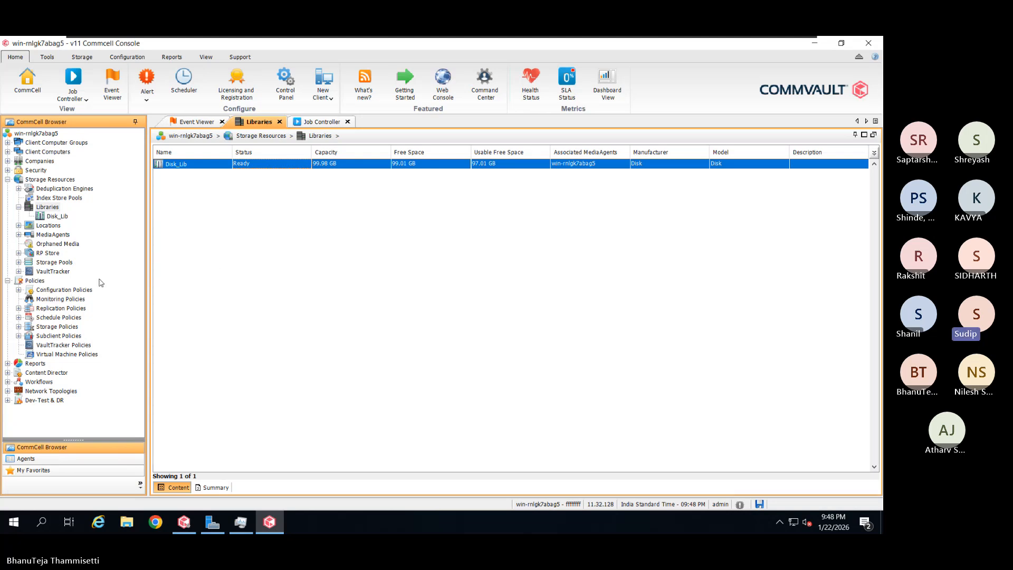
Open Policies > Storage Policies and refresh the view to show the CommServeDR policy
click(37, 280)
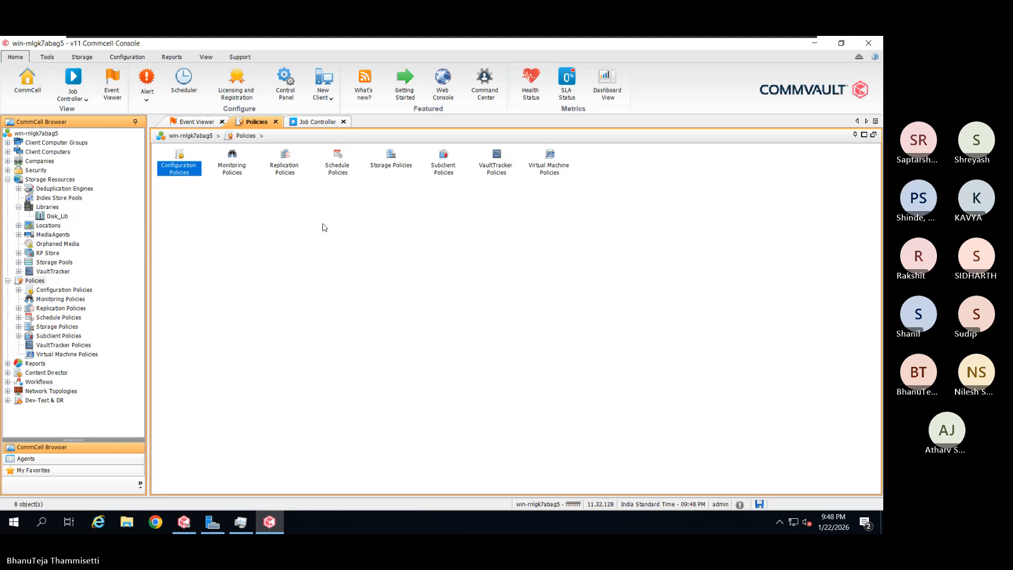
double_click(396, 166)
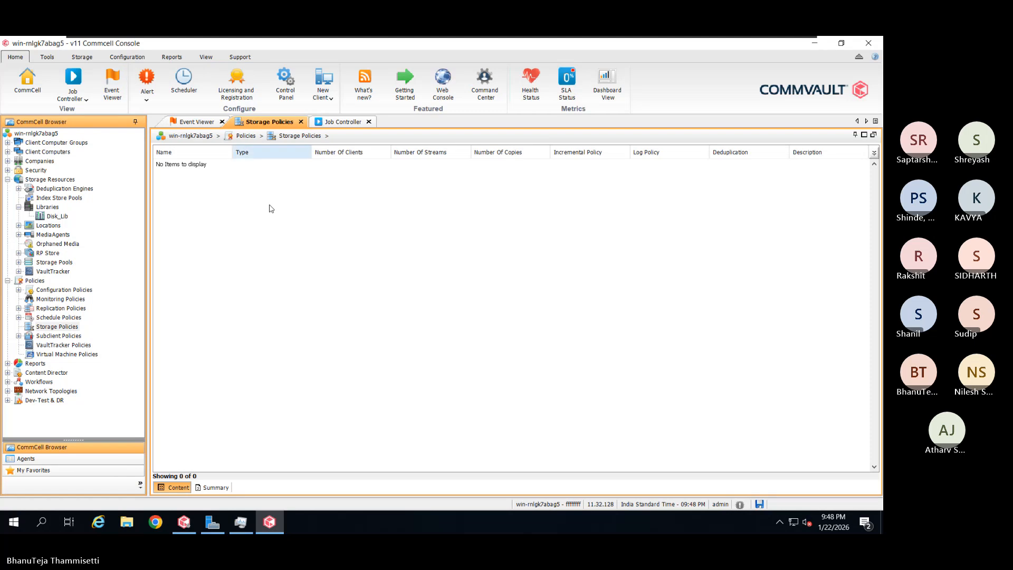
click(208, 58)
click(66, 81)
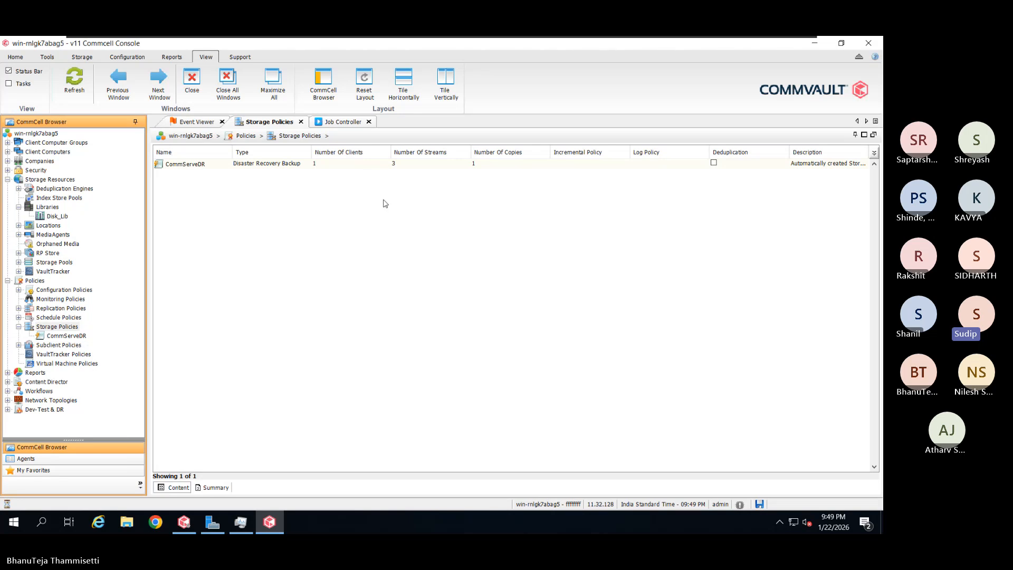
Open the CommServeDR policy's copies, select its Primary copy, then switch to Deduplication Engines
click(811, 164)
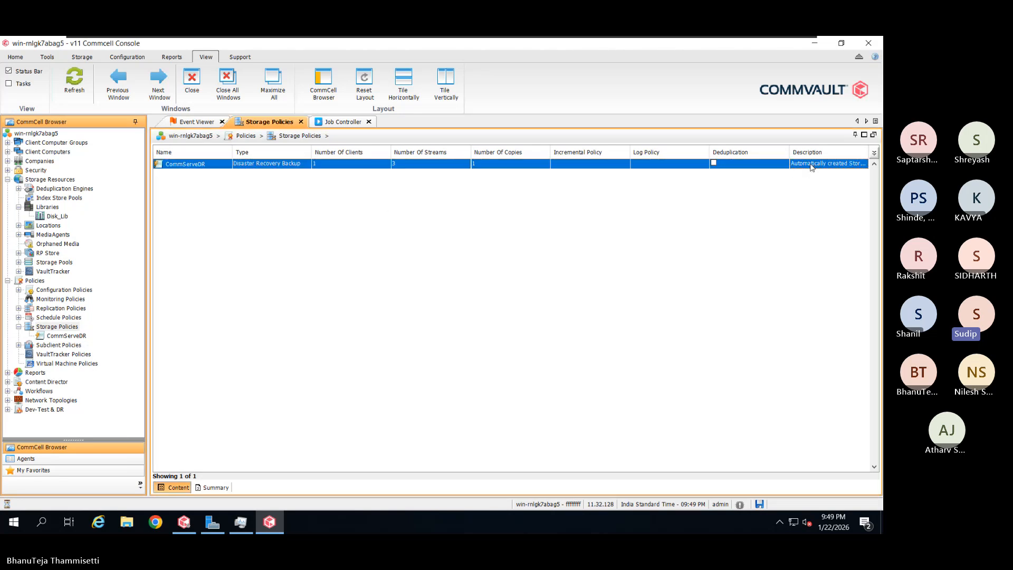
drag(789, 152, 758, 153)
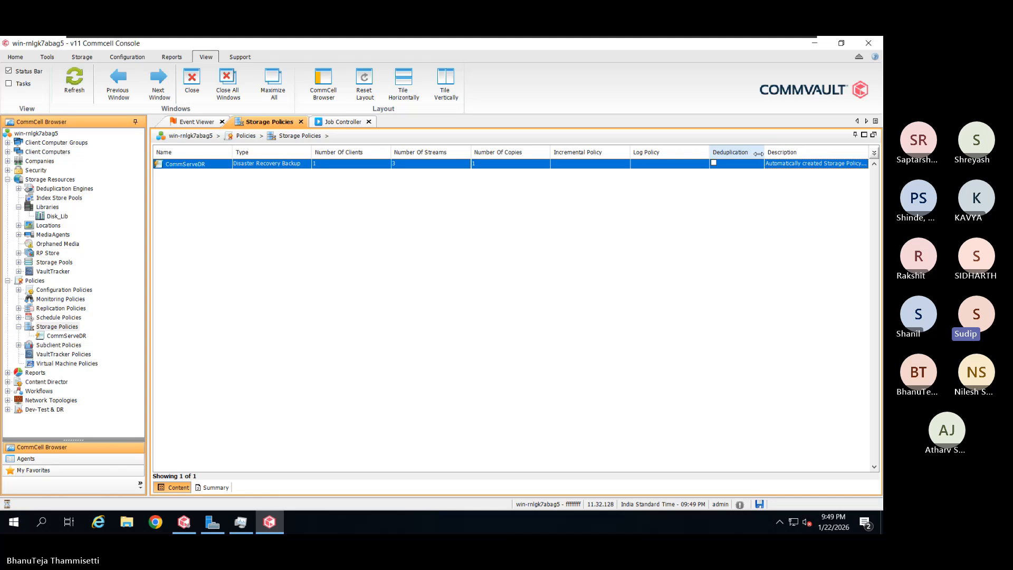
double_click(783, 165)
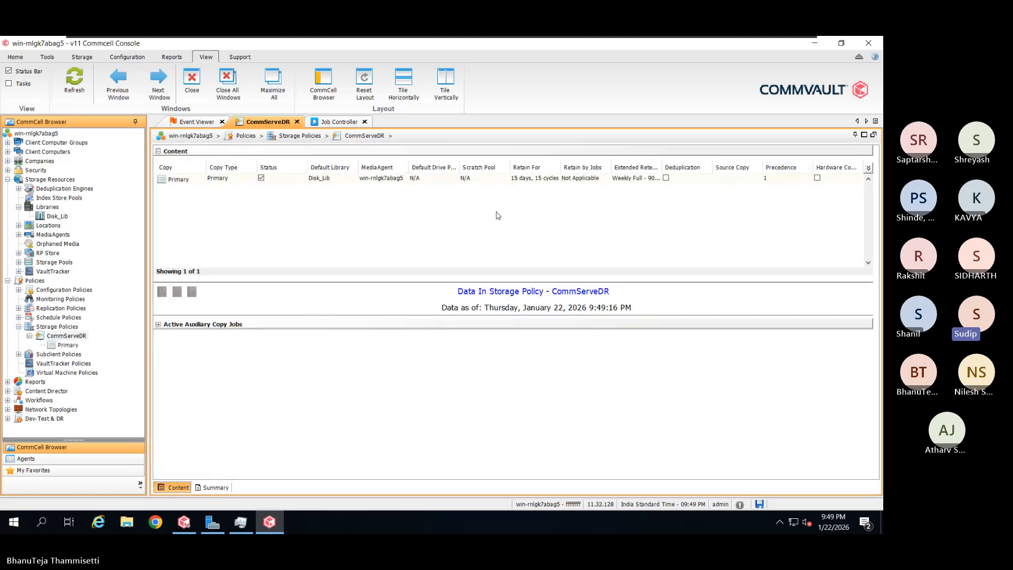
click(74, 338)
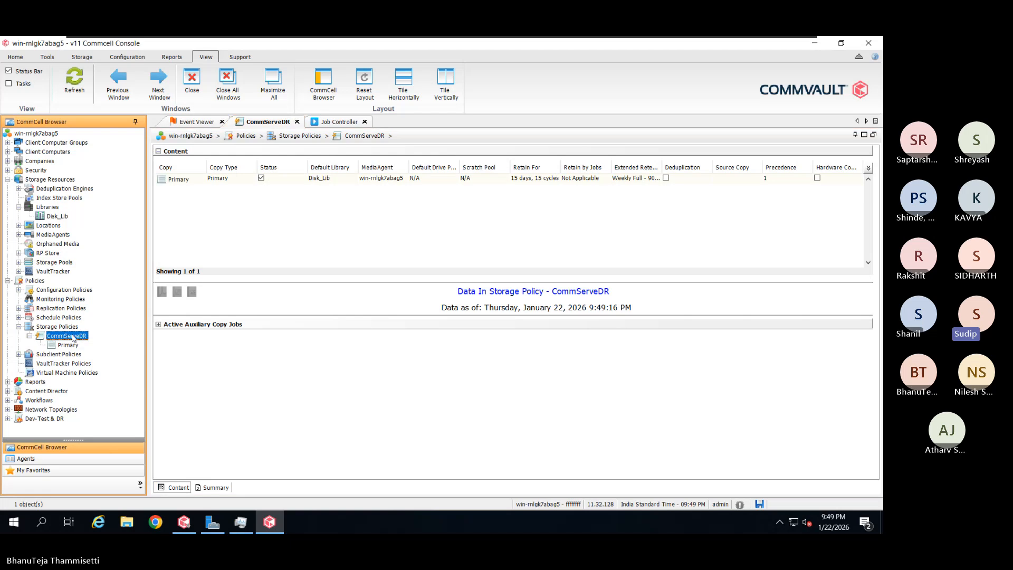
click(57, 326)
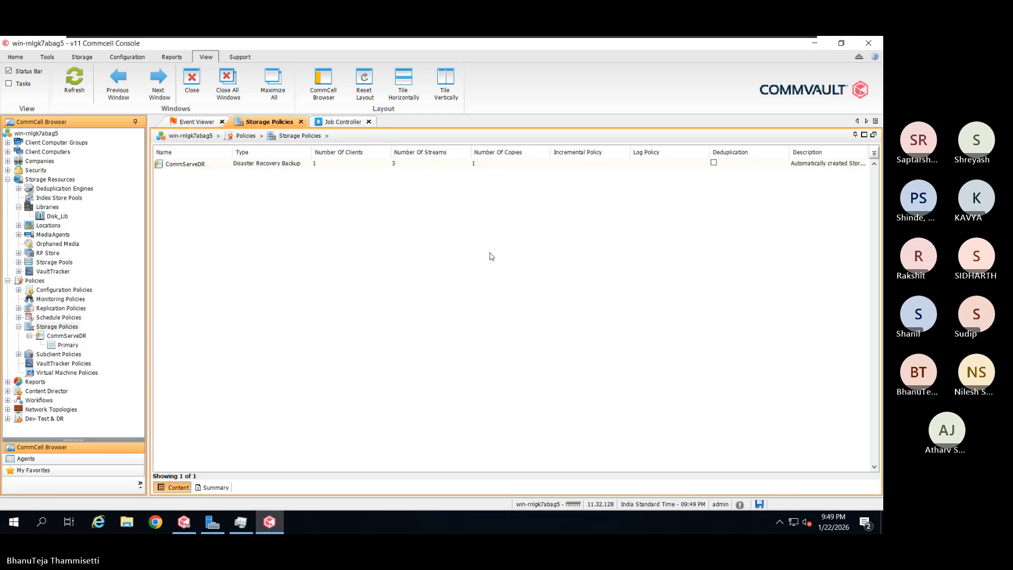
click(715, 167)
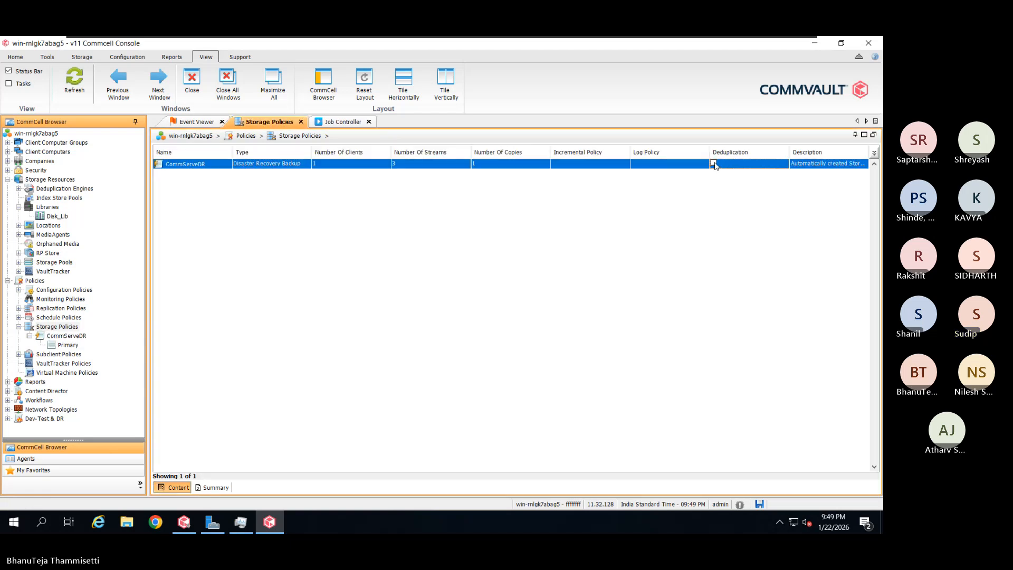
double_click(714, 163)
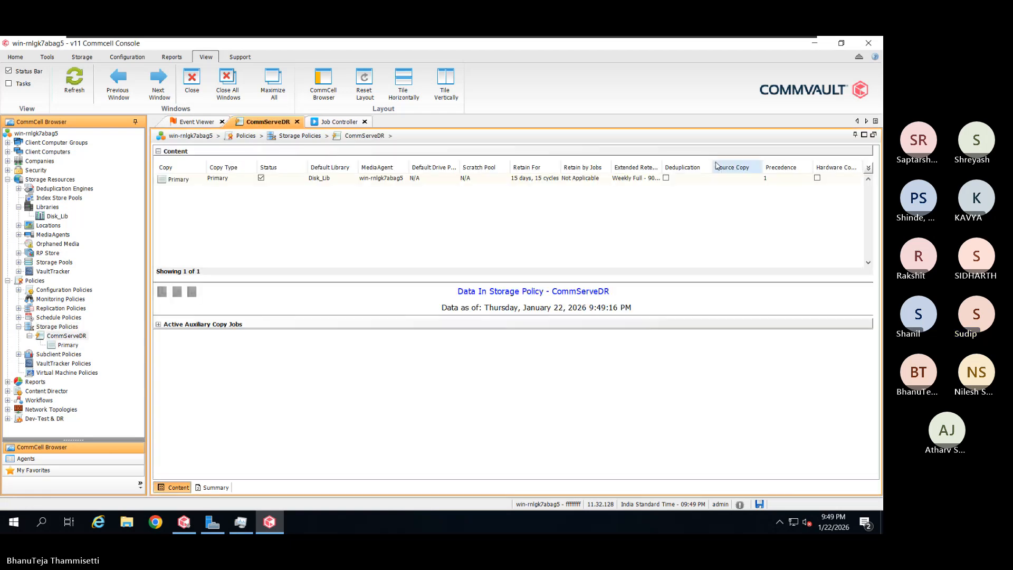
click(667, 180)
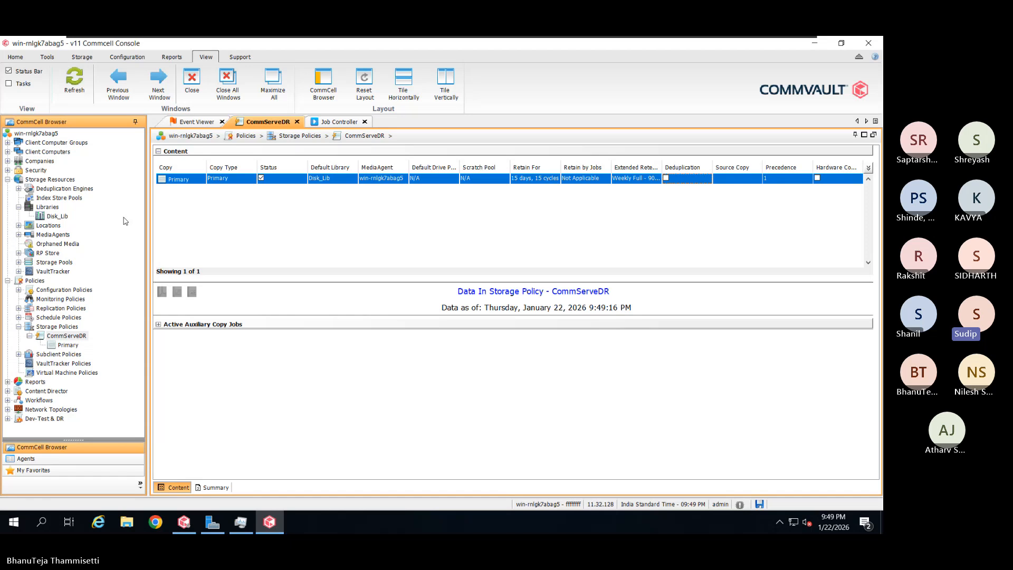
click(21, 193)
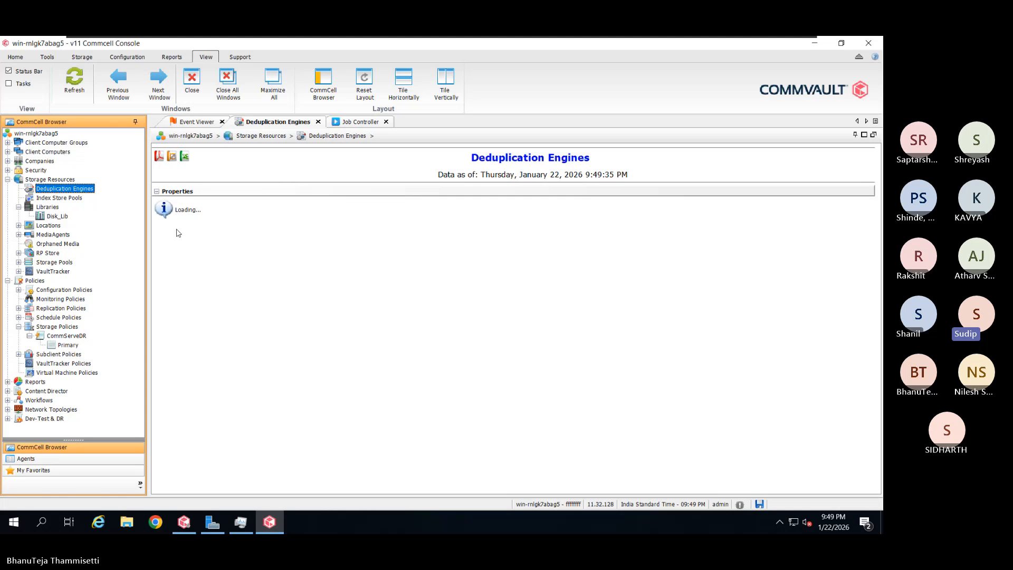
Go back to Policies > Storage Policies in the CommCell Browser tree
click(72, 328)
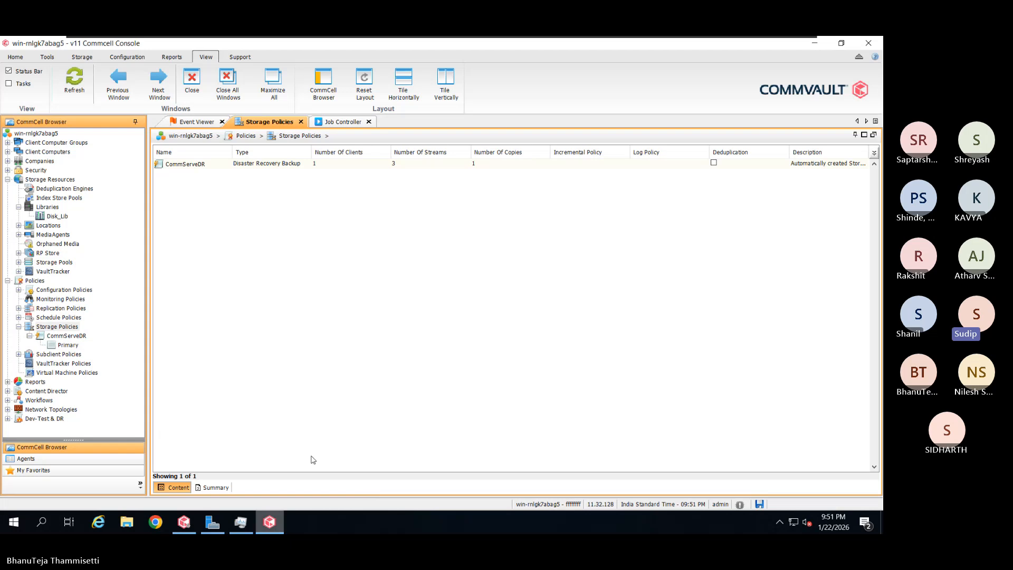
Open the CommServeDR policy's Properties on the Copy Precedence tab, showing Primary at 1
right_click(275, 165)
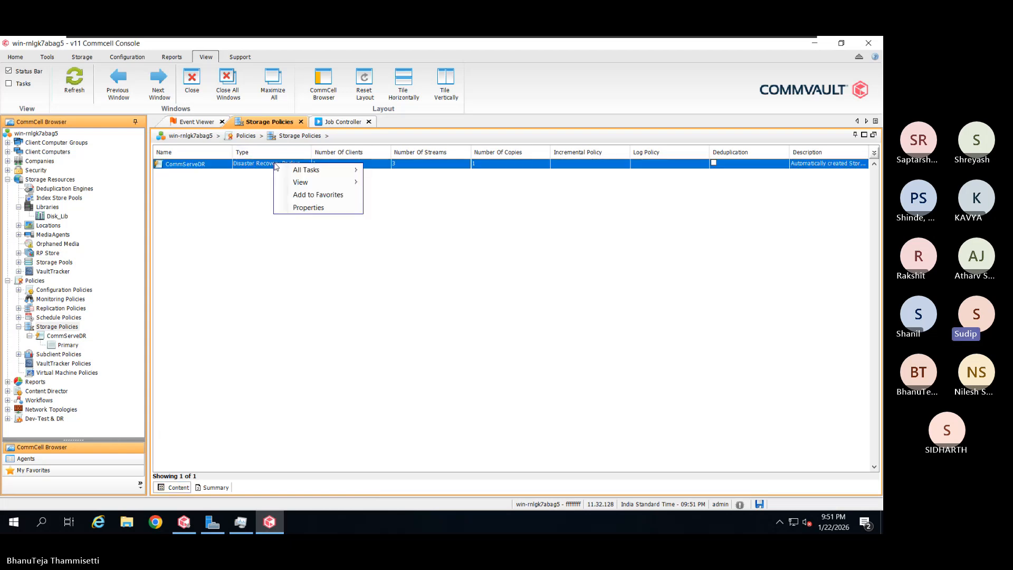
click(307, 208)
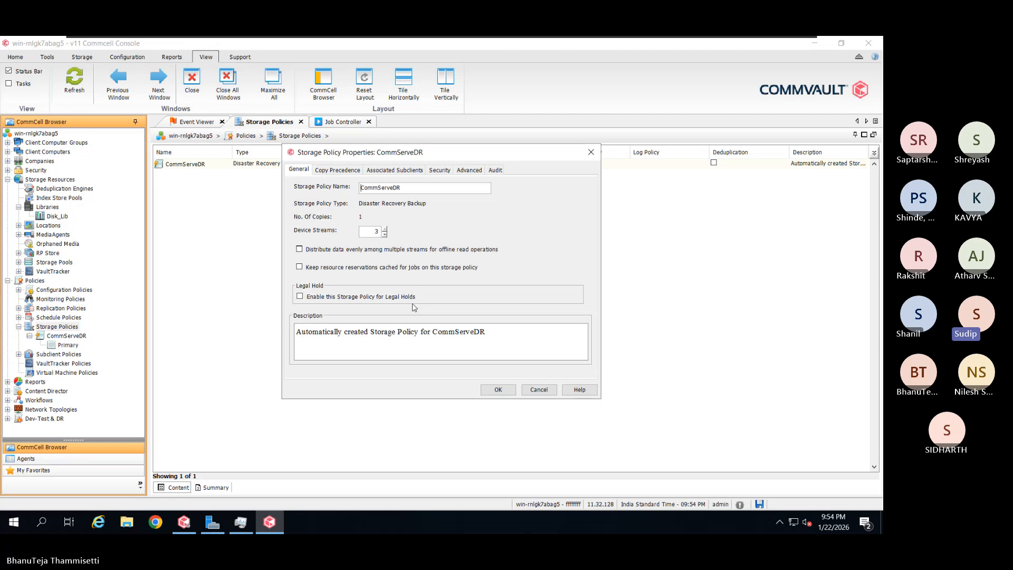
click(338, 169)
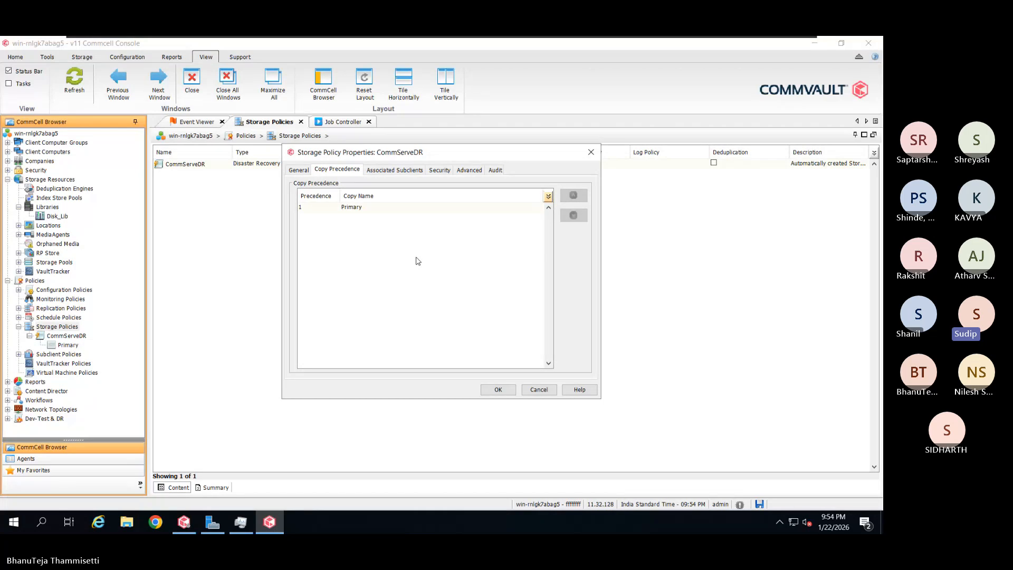
View Associated Subclients, showing the single DR Subclient under DR-BackupSet
click(417, 172)
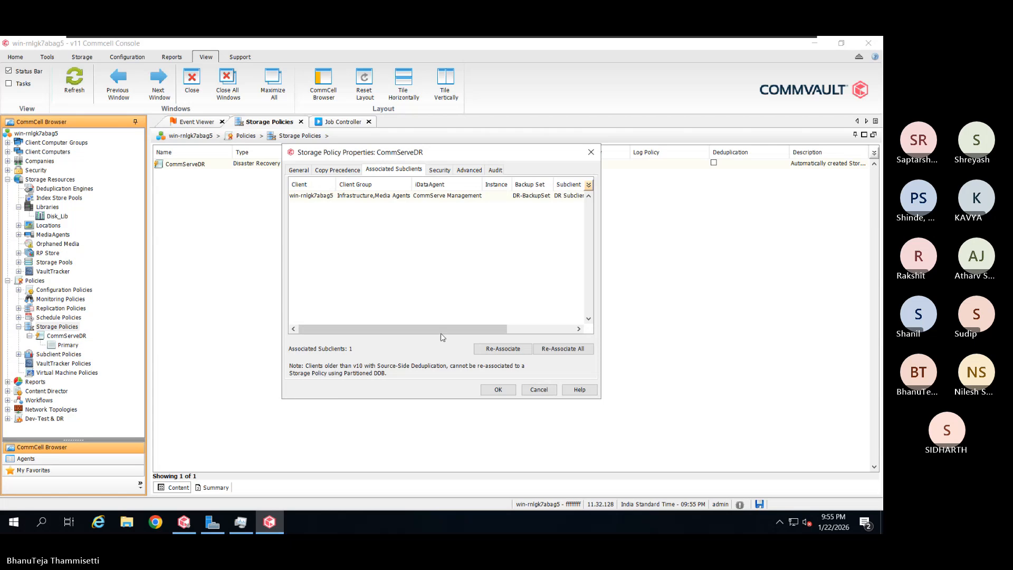
Scroll the subclient table to Policy Type, then view the empty Security associations
drag(441, 329, 540, 340)
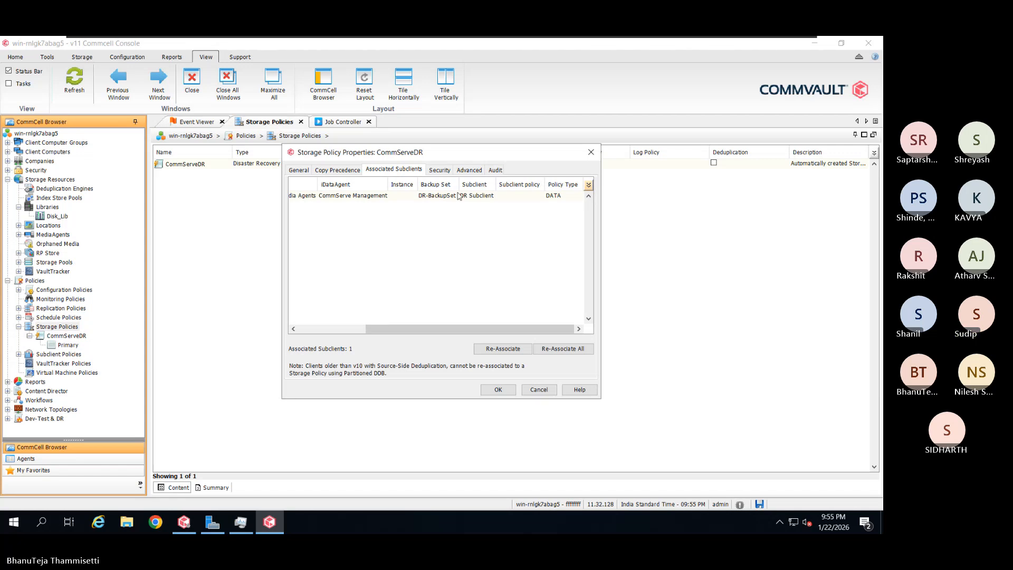
click(446, 171)
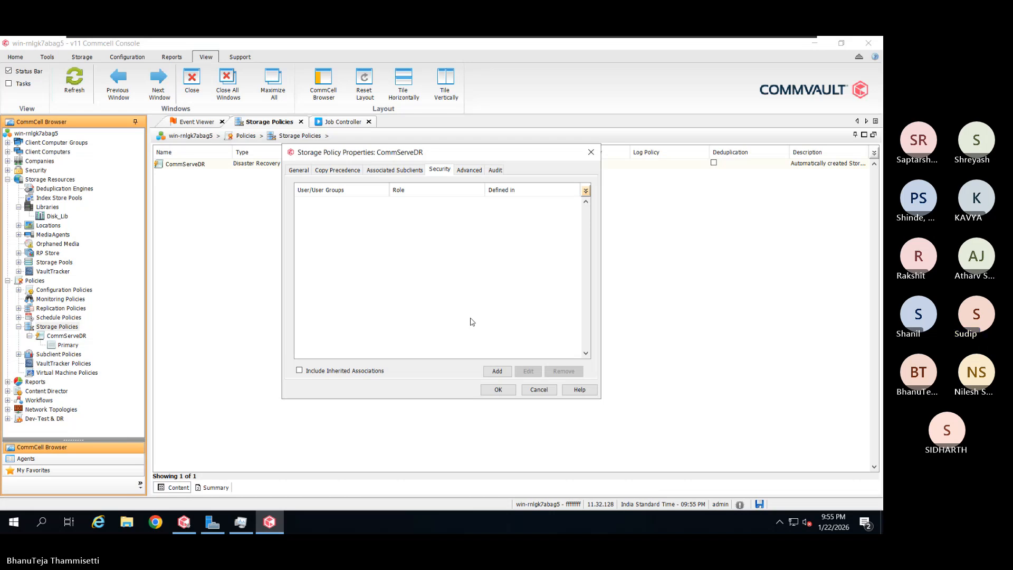
Show CommServeDR's Advanced settings: media password unchecked, time zone CommServe Time Zone
click(469, 170)
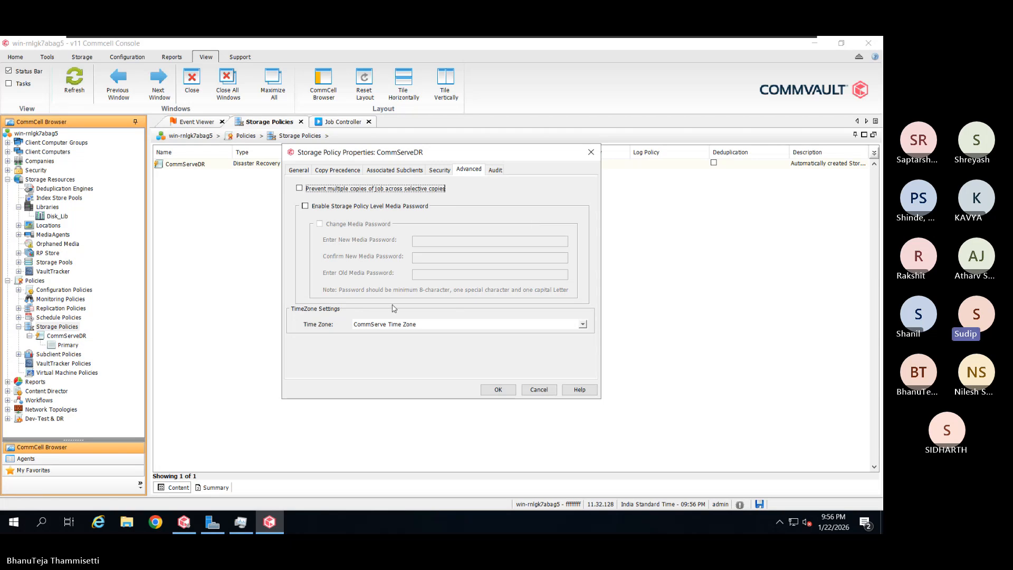
Keep the time zone at CommServe Time Zone and view the policy's empty audit history
click(511, 325)
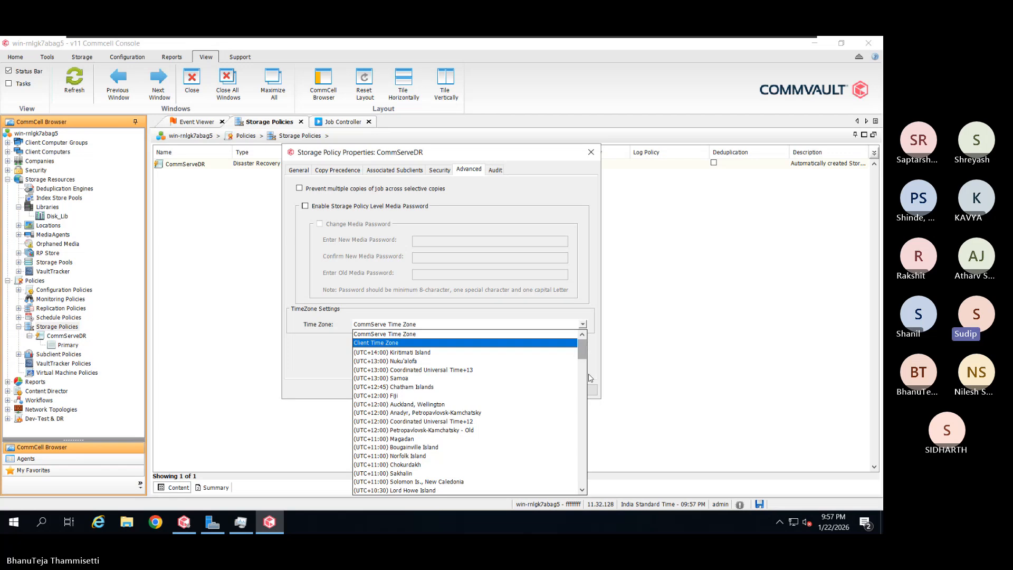
click(591, 310)
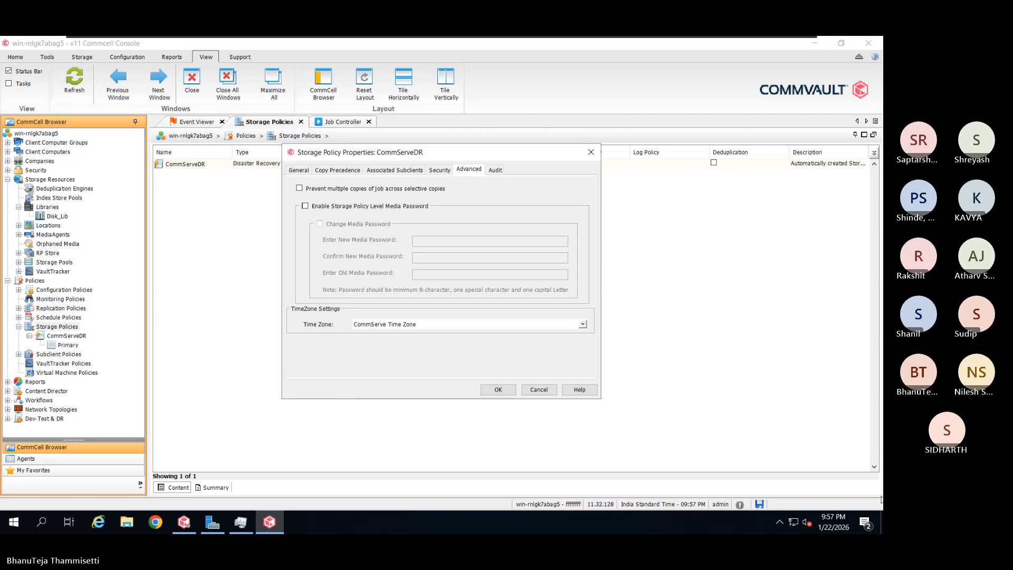
click(496, 170)
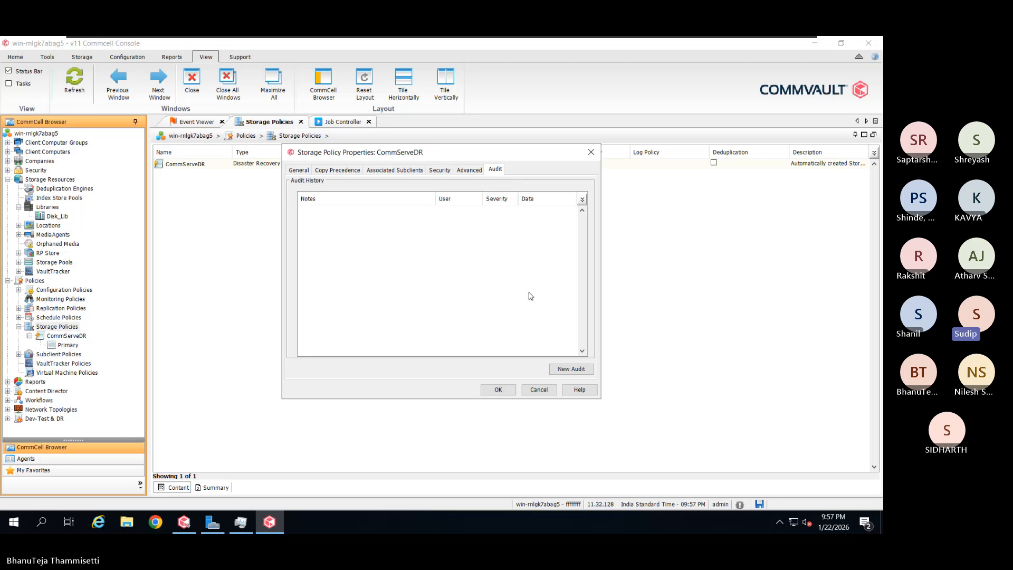
Discard a new audit note and close CommServeDR's properties without saving
click(569, 371)
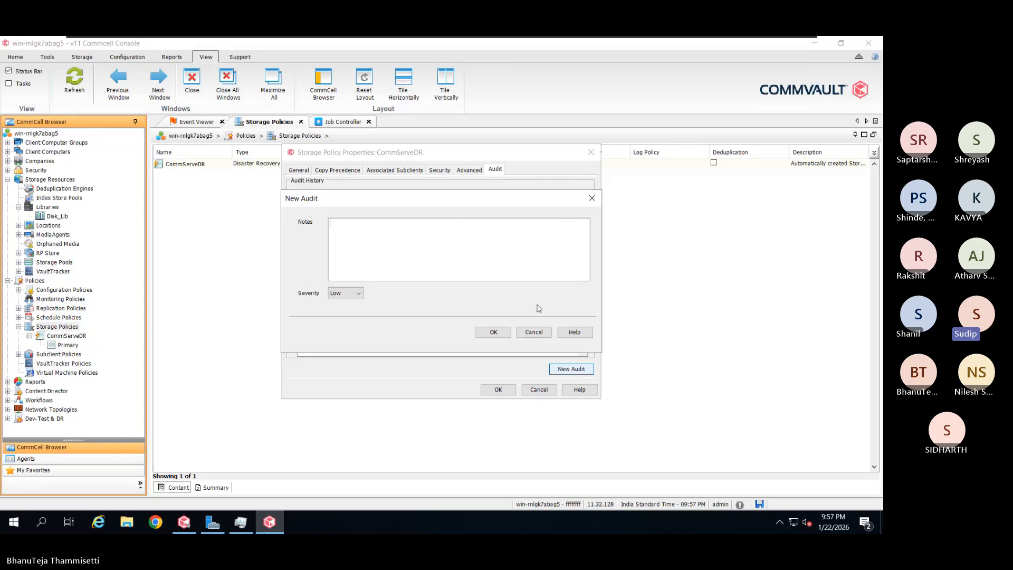
click(545, 334)
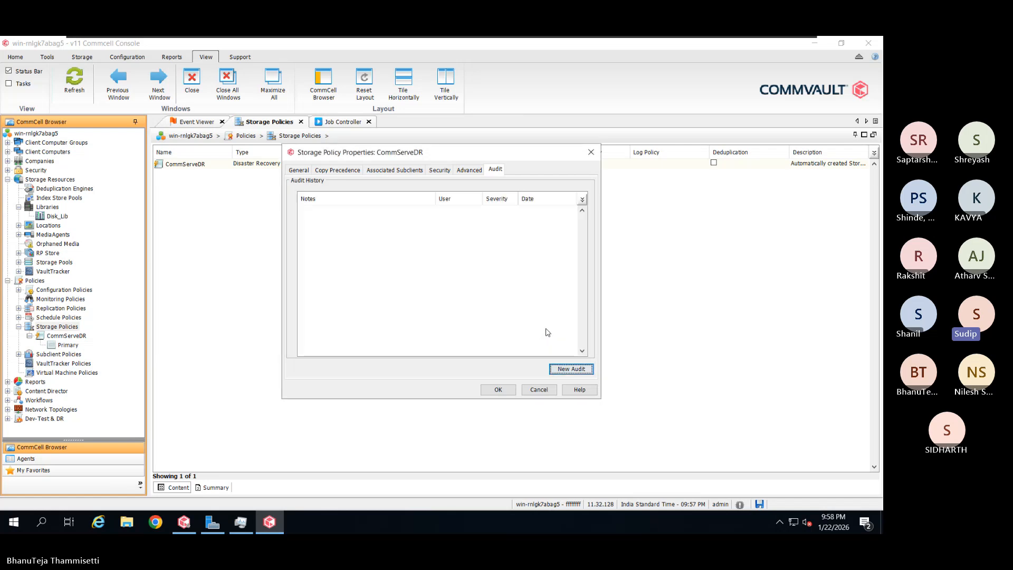
click(538, 389)
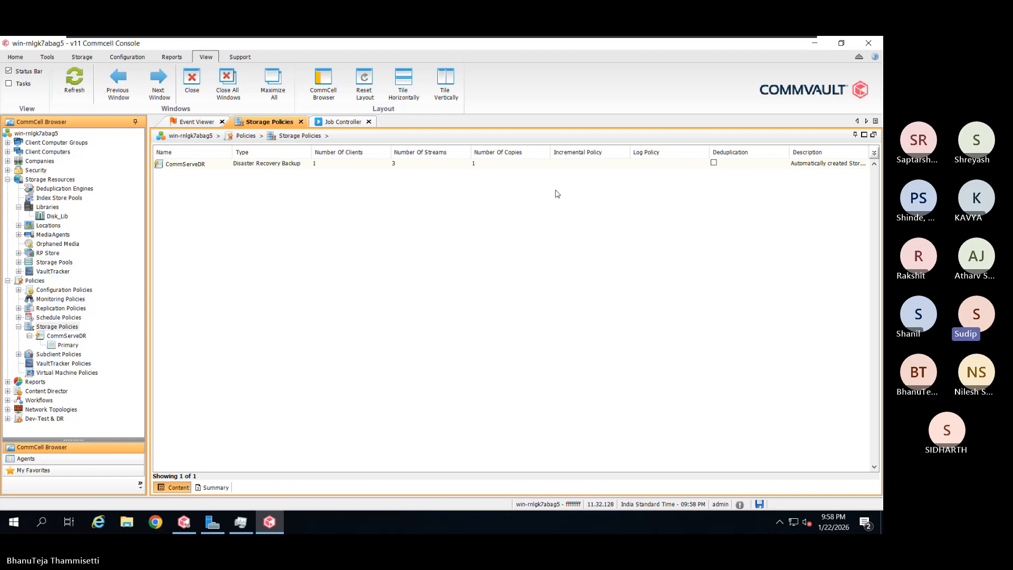
Check running jobs, then list the CommServeDR Primary copy's jobs, showing 0 records
click(343, 124)
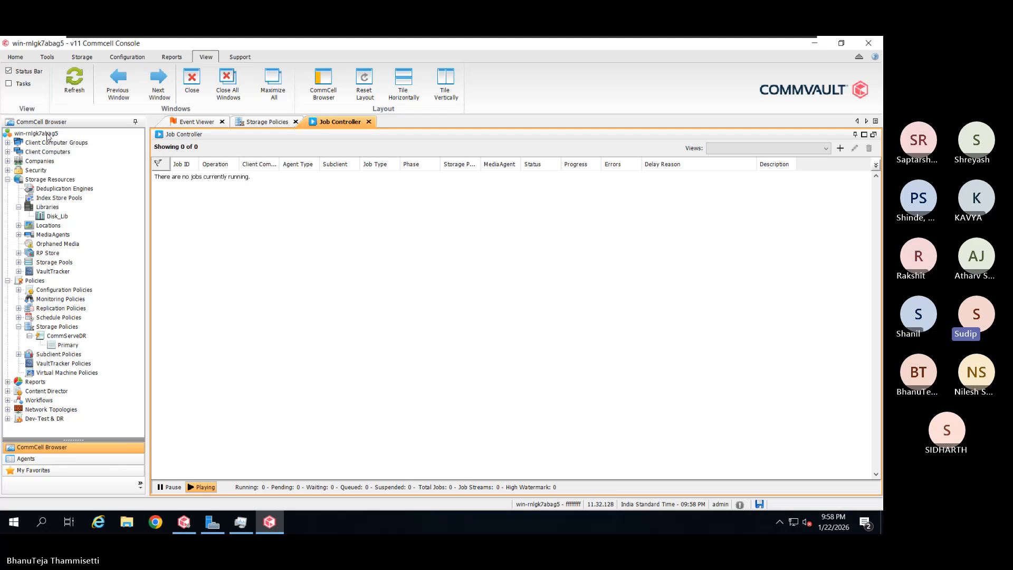
click(73, 328)
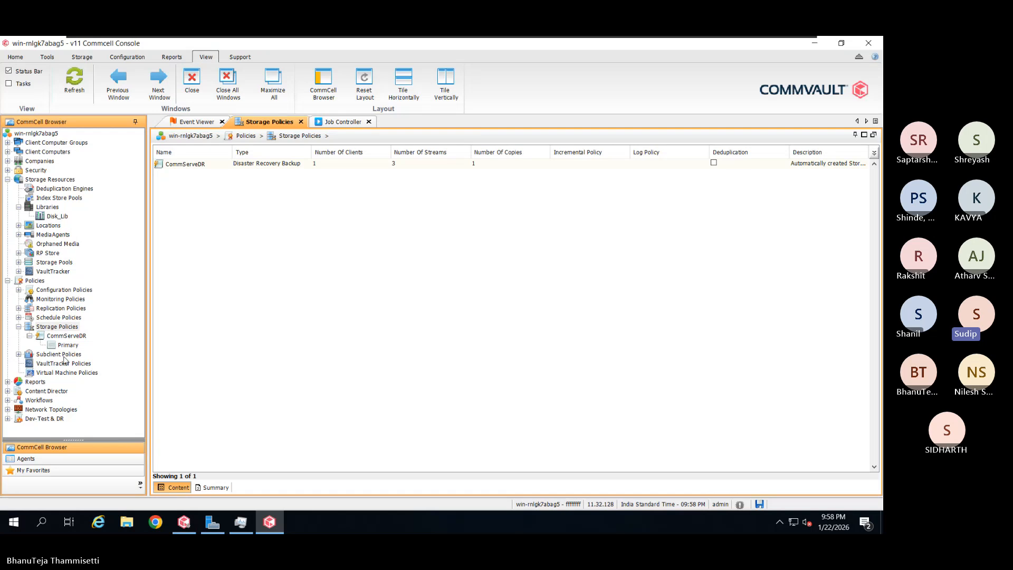
click(80, 336)
right_click(79, 336)
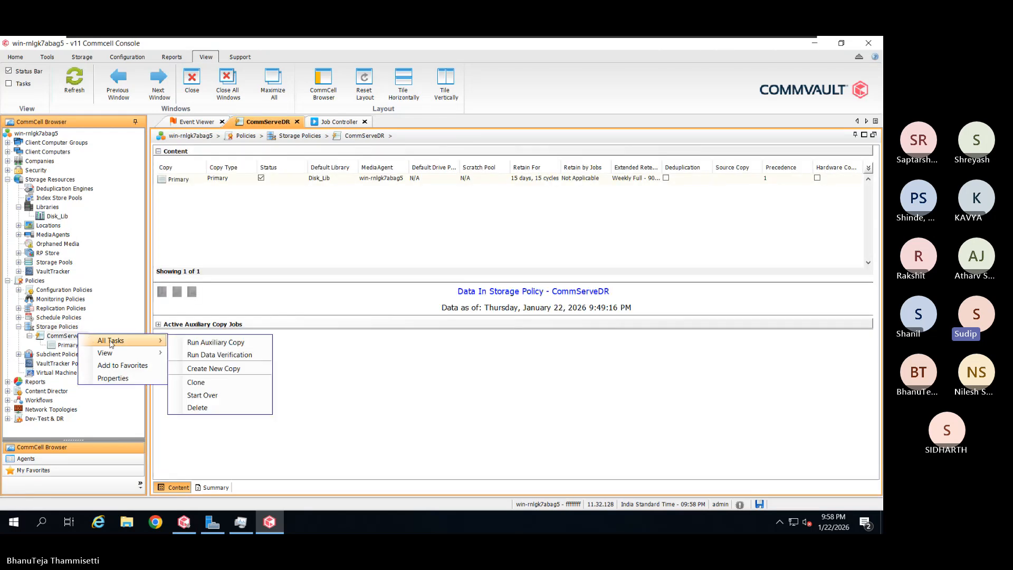
mouse_move(138, 352)
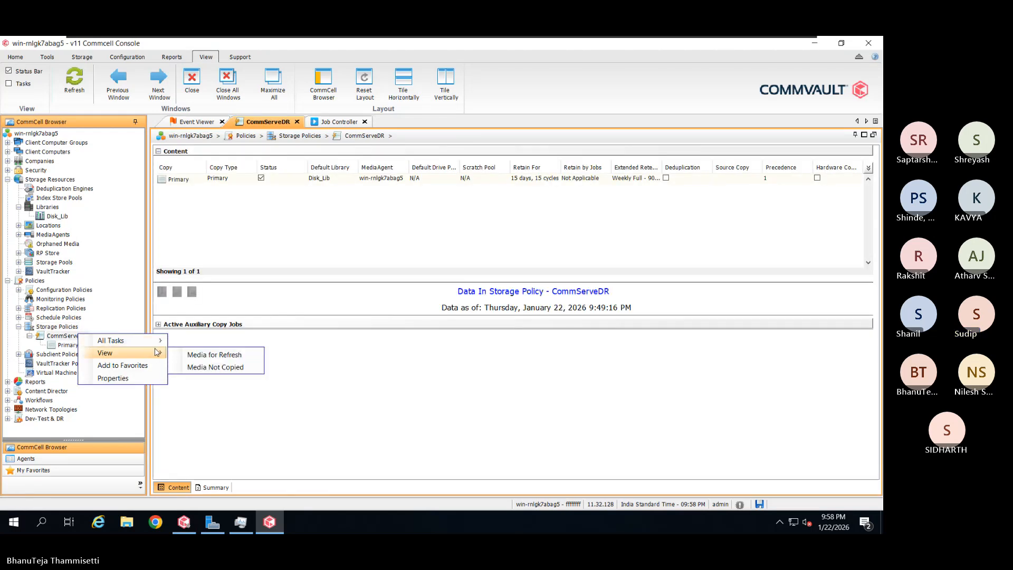
click(67, 344)
right_click(78, 346)
mouse_move(120, 366)
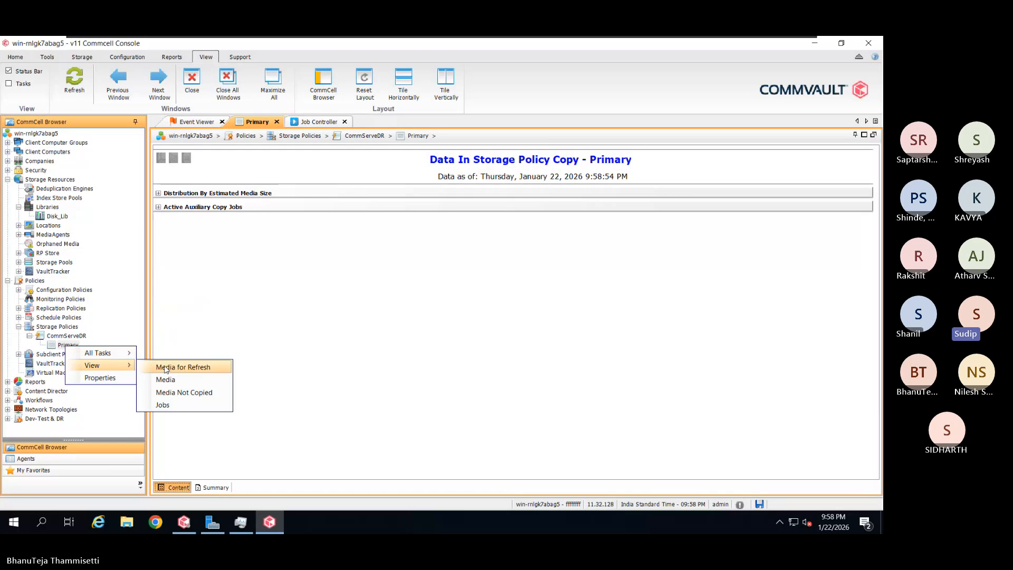
click(179, 405)
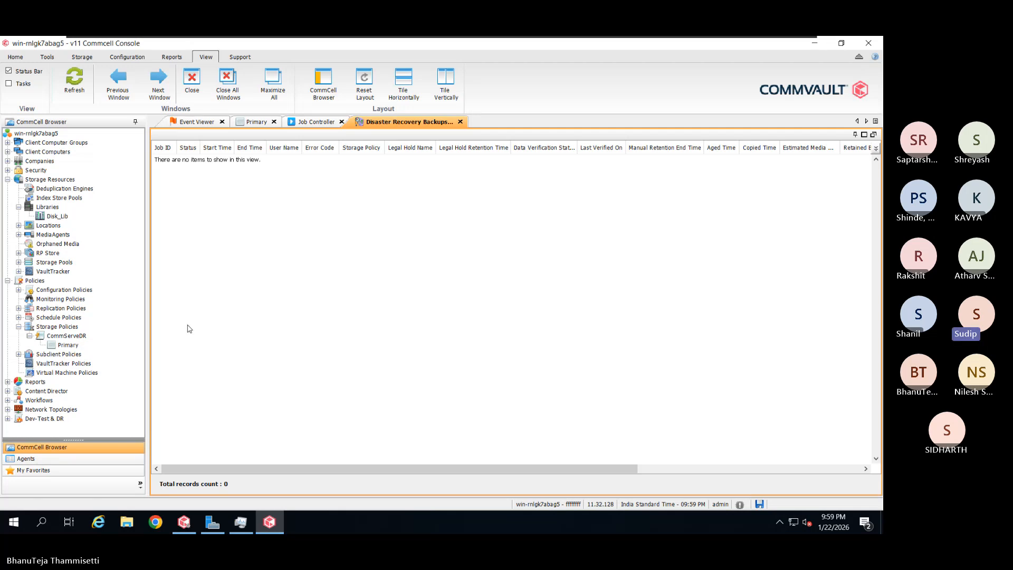
Look through the CommServeDR and Primary copy context menus without choosing anything
right_click(73, 339)
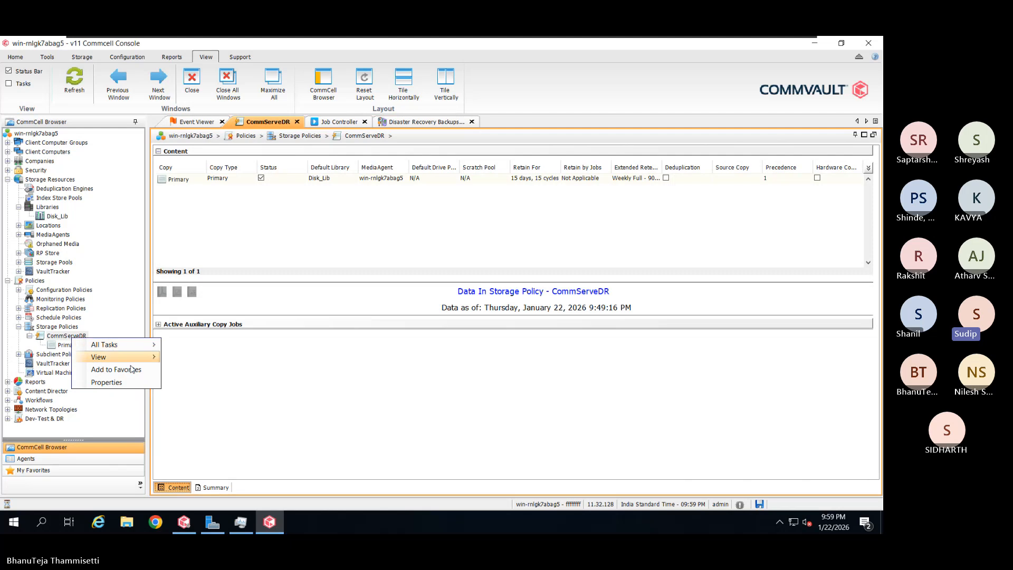
mouse_move(84, 348)
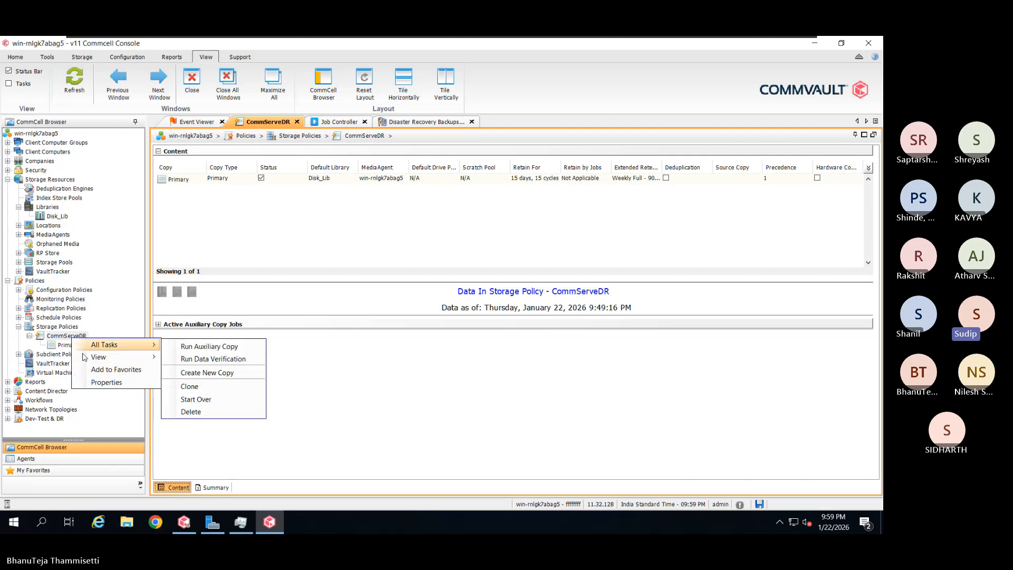
click(318, 386)
right_click(70, 347)
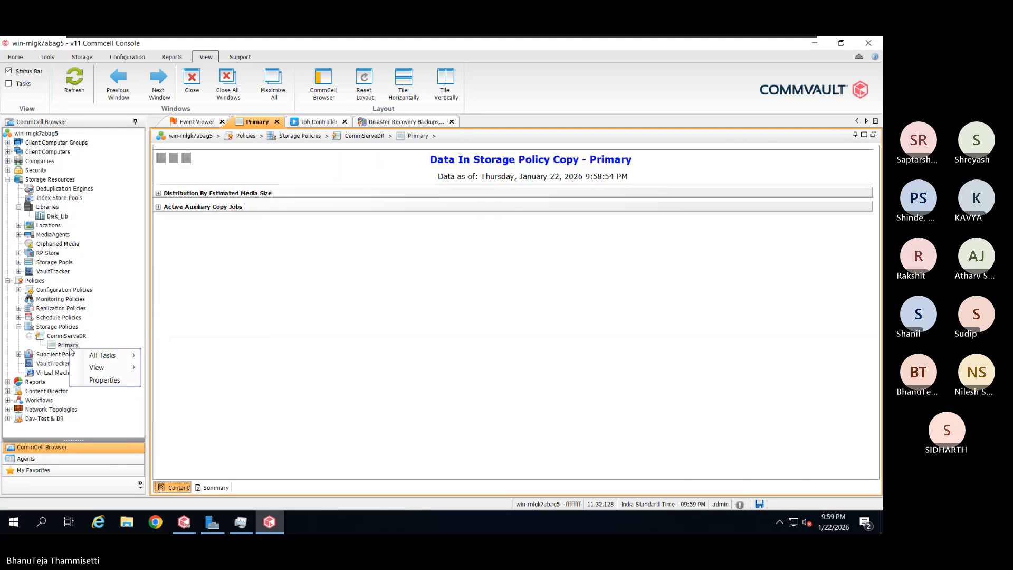
mouse_move(96, 368)
click(313, 315)
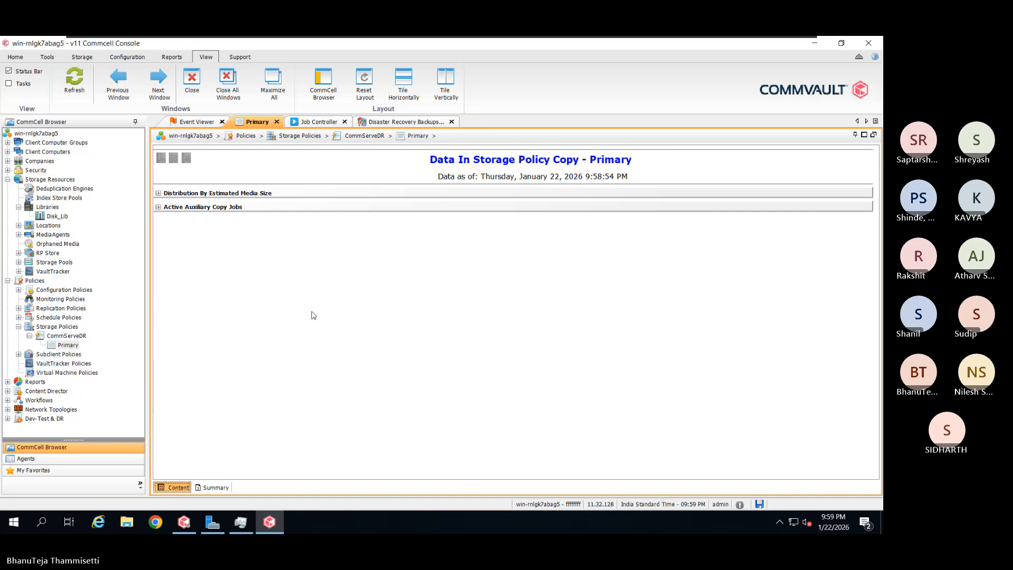
Glance at schedule policies, then return to CommServeDR showing its Primary copy on Disk_Lib
click(38, 318)
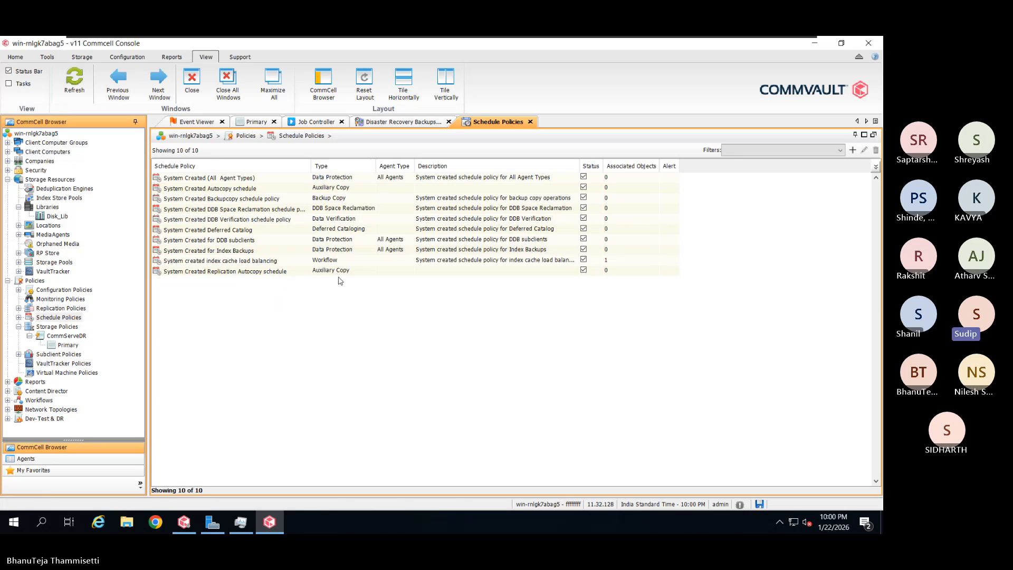
click(71, 339)
right_click(73, 339)
mouse_move(119, 347)
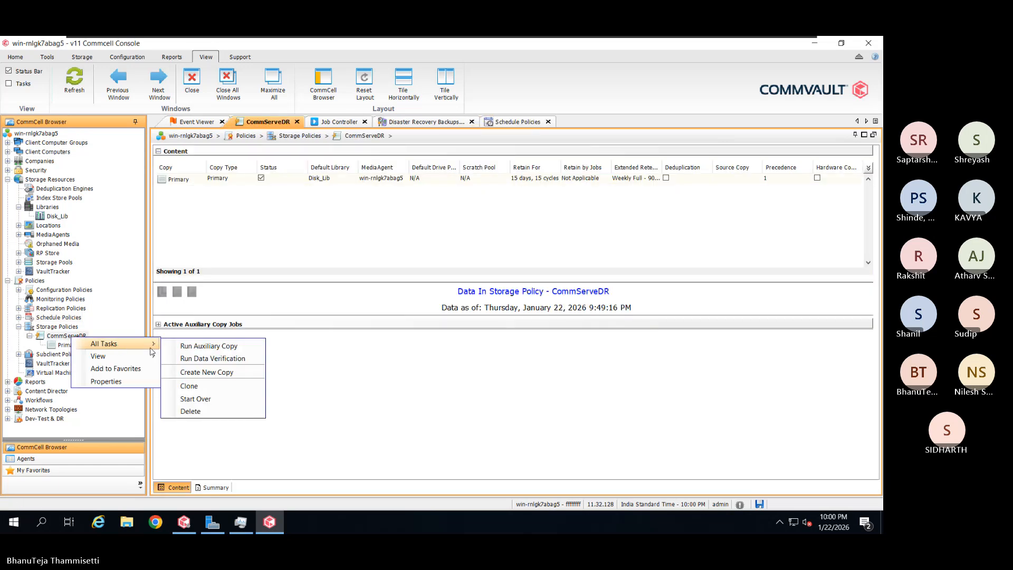
click(404, 351)
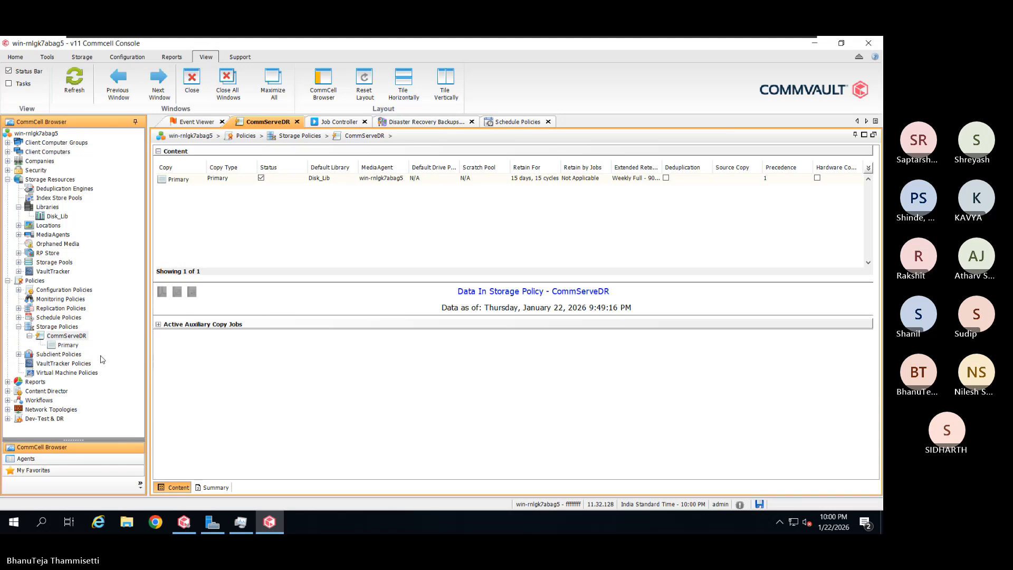
Launch a Full disaster recovery backup for the CommCell and see job 3 running in Job Controller
right_click(55, 134)
mouse_move(64, 137)
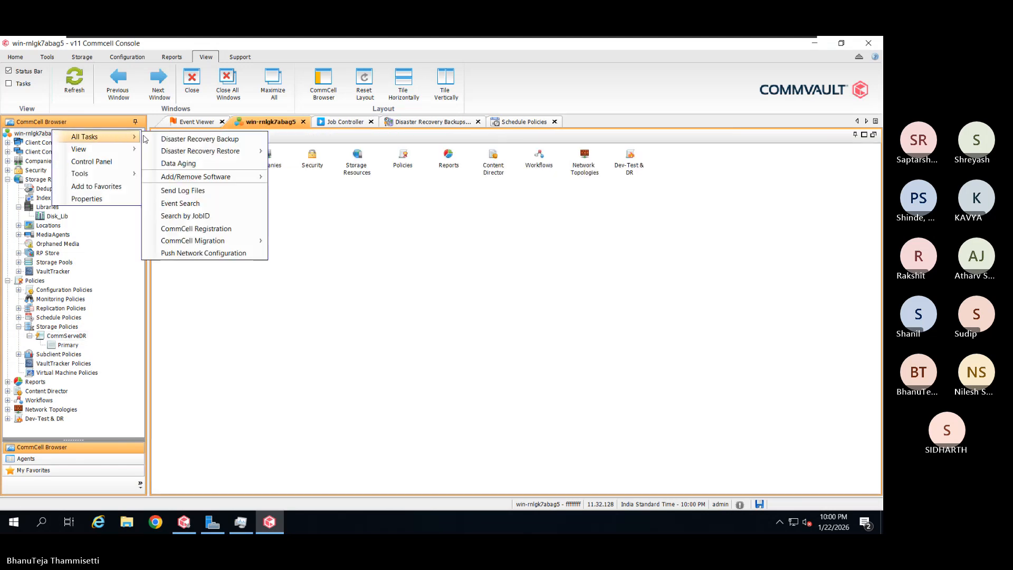
click(207, 140)
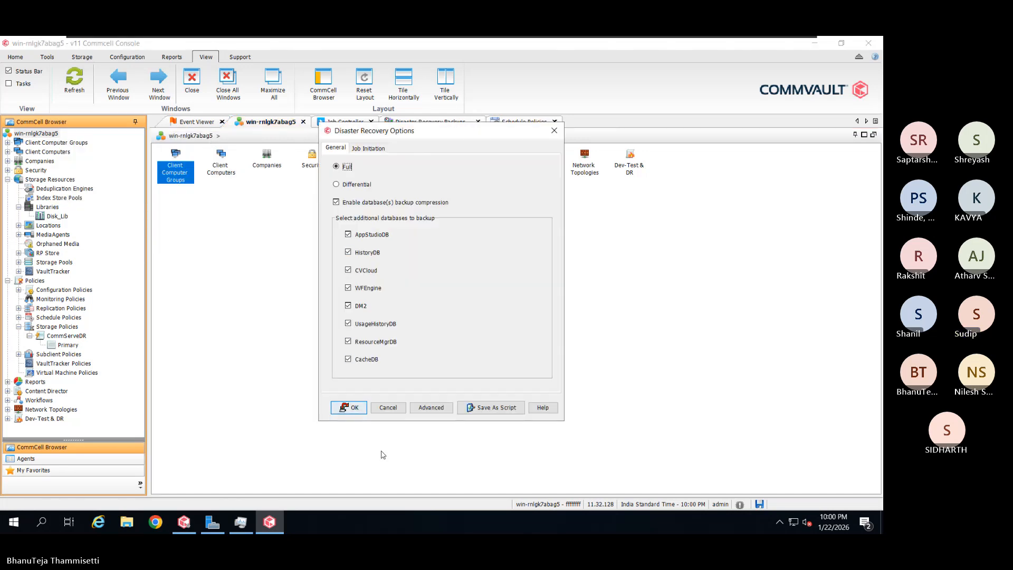
click(362, 414)
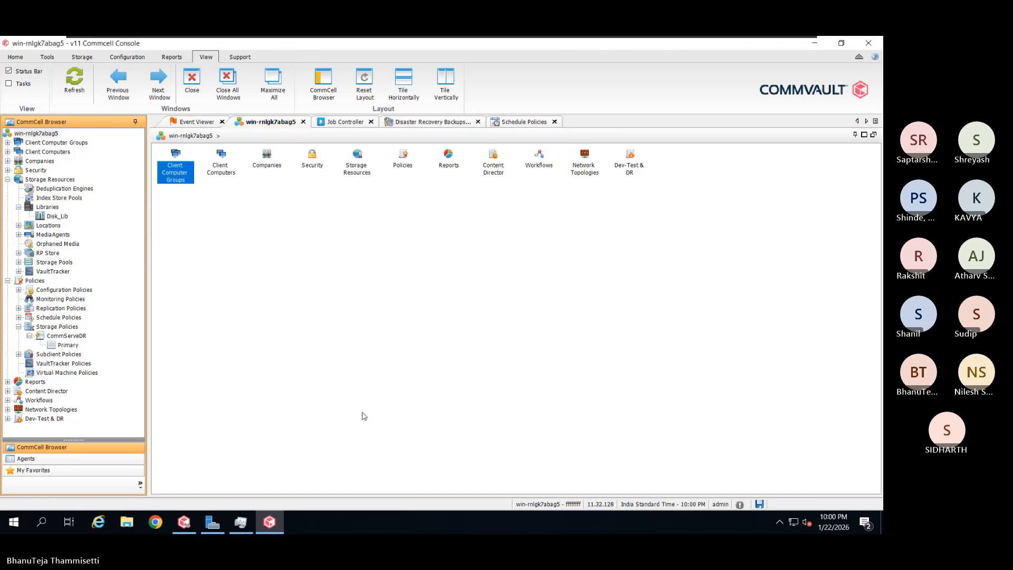
click(343, 124)
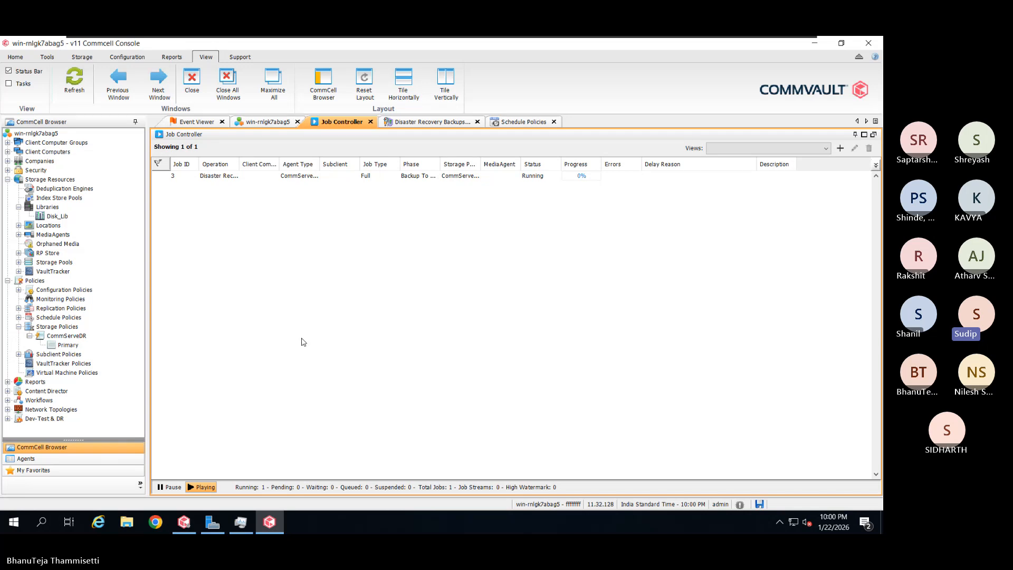
Open the details of job 3, showing the Full backup running at 50%
click(318, 179)
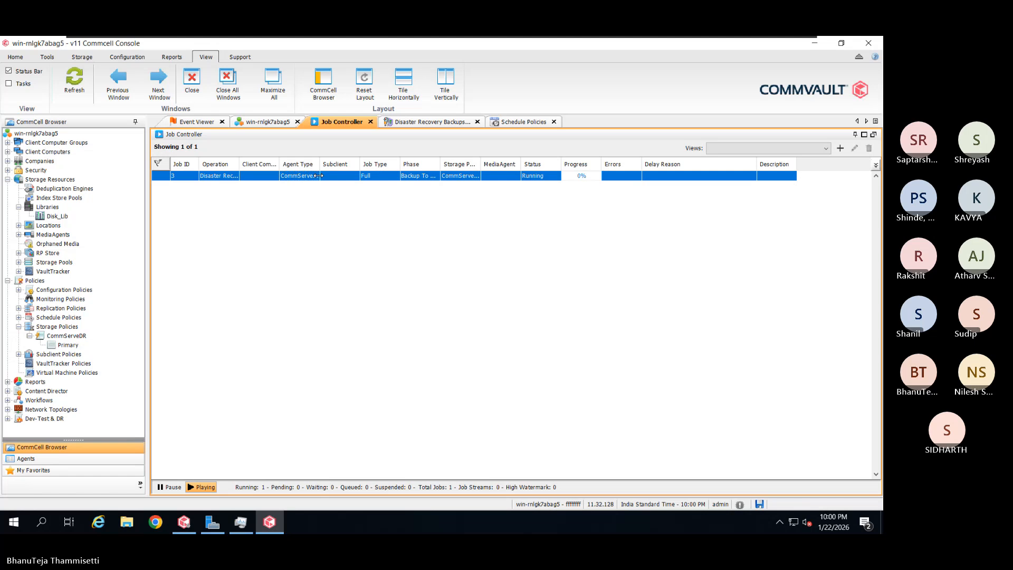
double_click(319, 178)
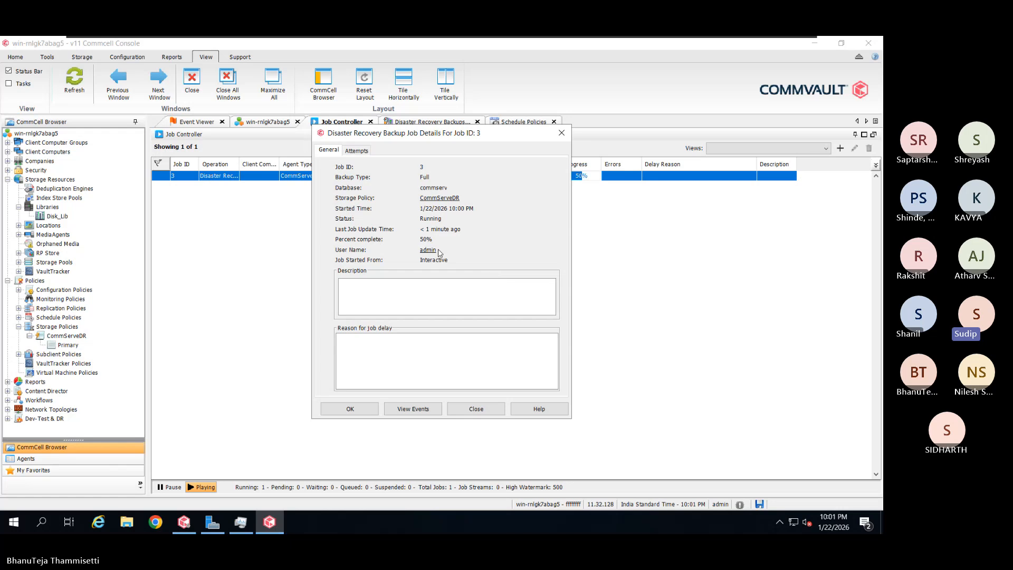
Review job 3's per-phase attempts table
click(356, 150)
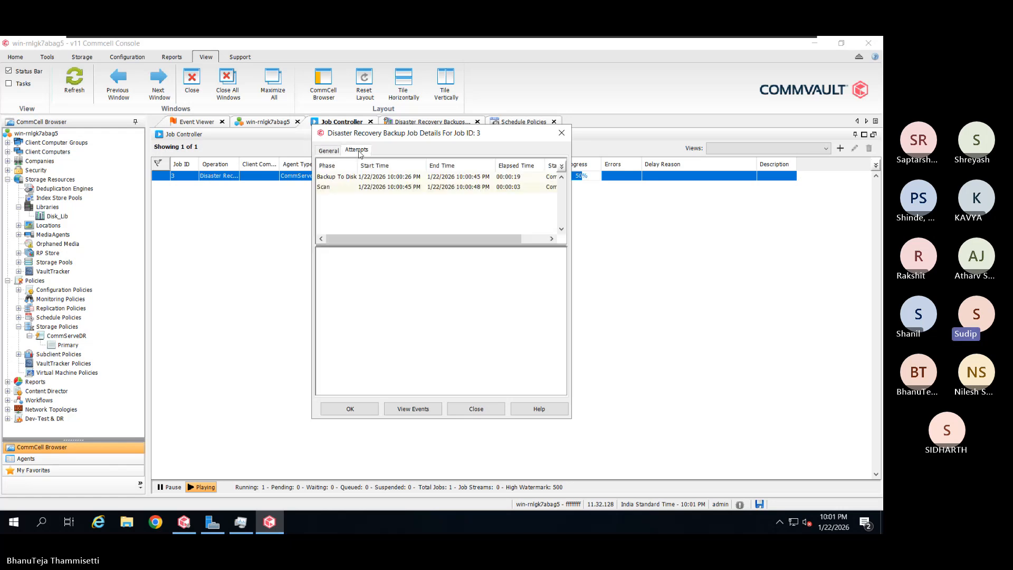
mouse_move(478, 240)
mouse_down()
mouse_move(487, 242)
mouse_move(474, 242)
mouse_up()
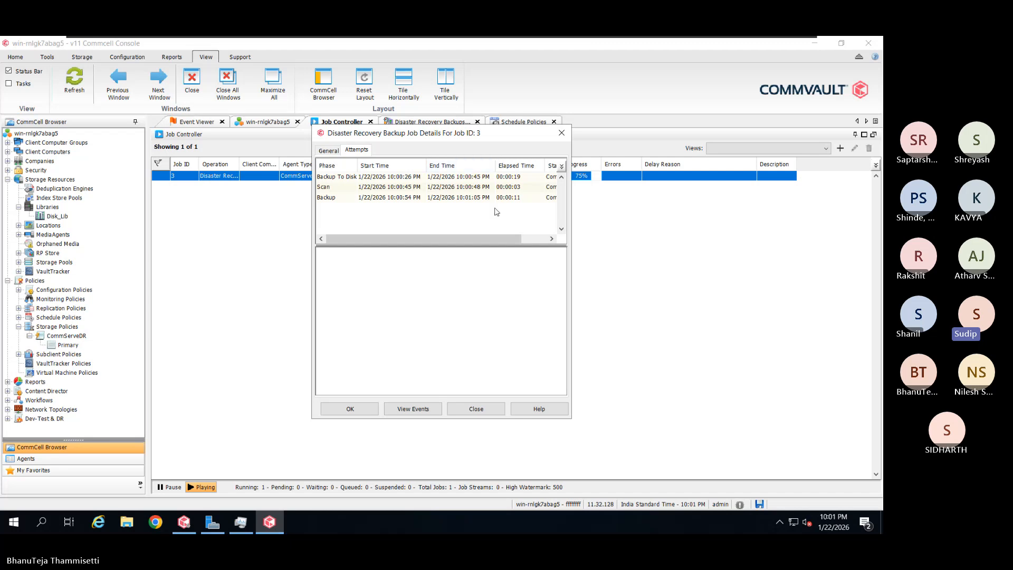
drag(489, 238, 515, 245)
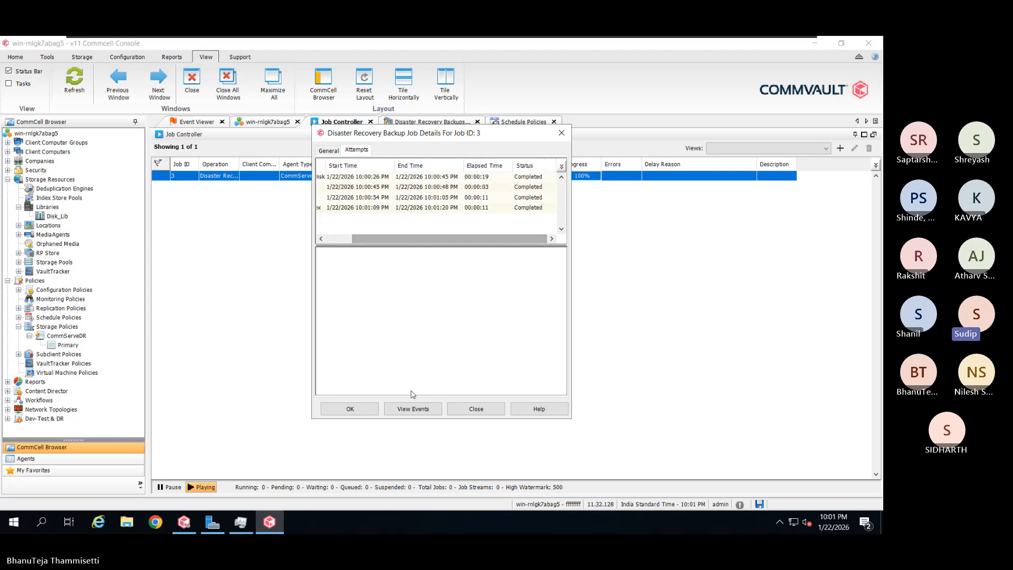
Inspect job 3's event list and read the description of completion event 73
click(412, 409)
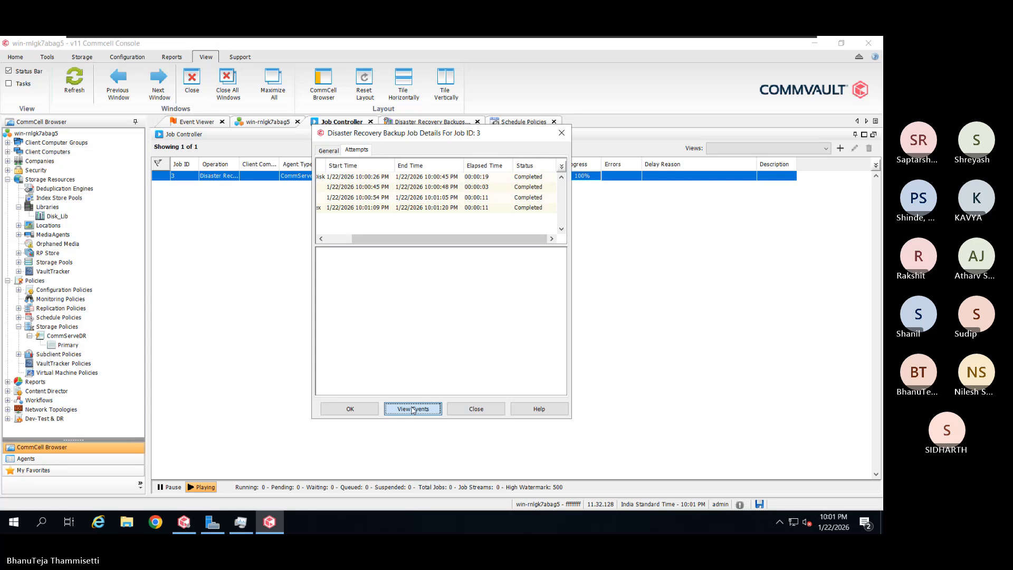
drag(575, 227, 816, 216)
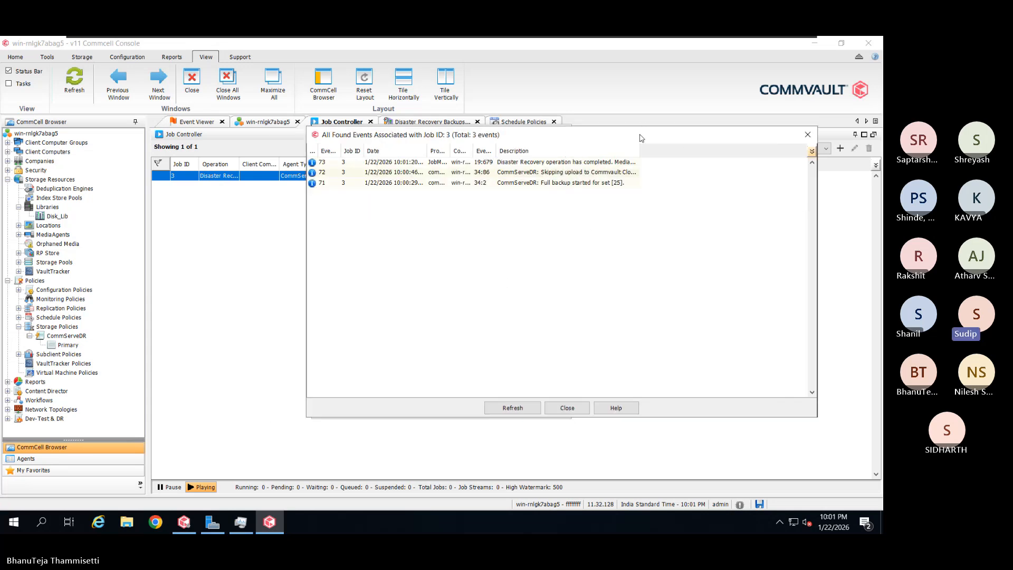
drag(641, 139, 712, 121)
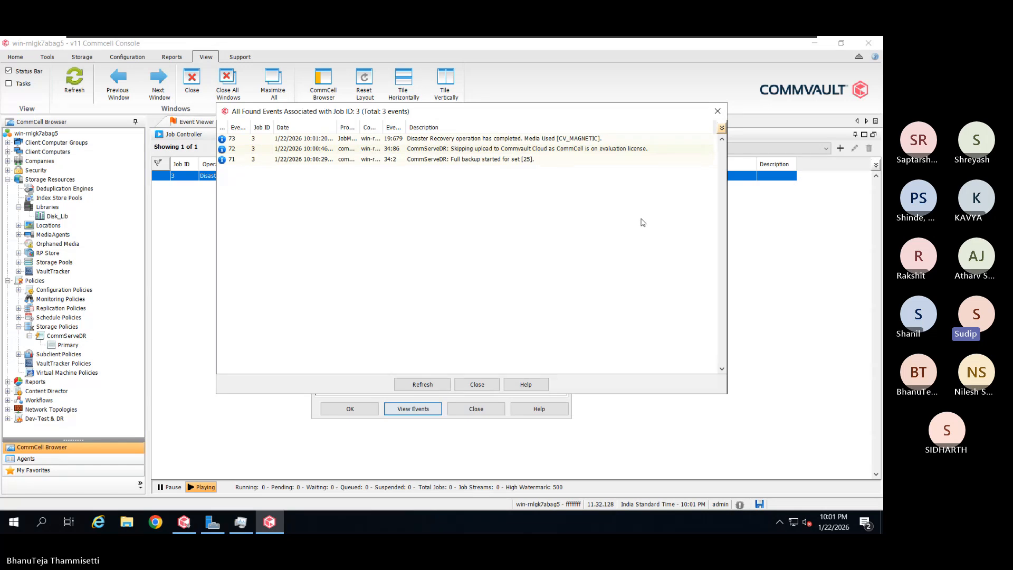
double_click(422, 139)
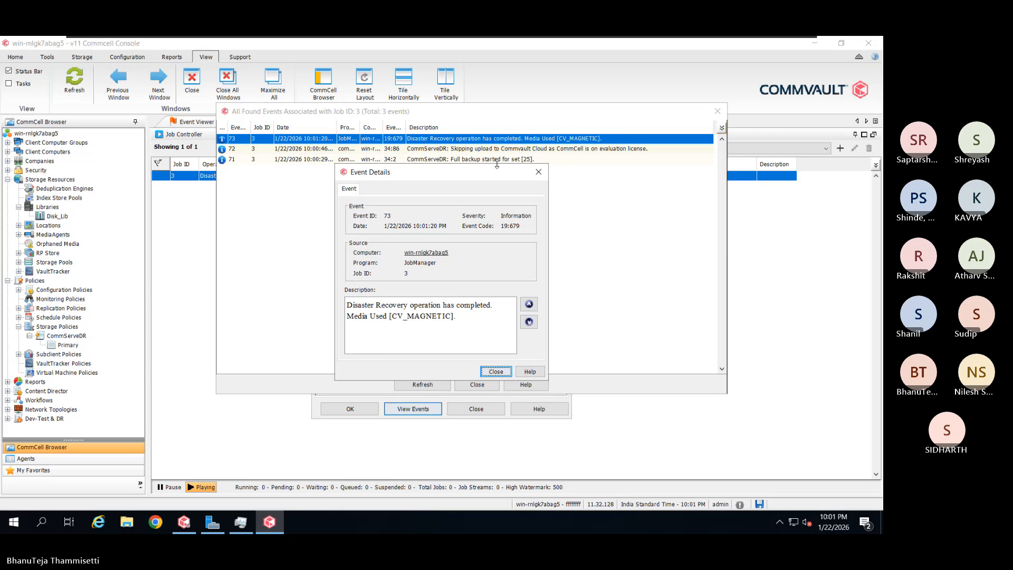
drag(494, 172, 528, 128)
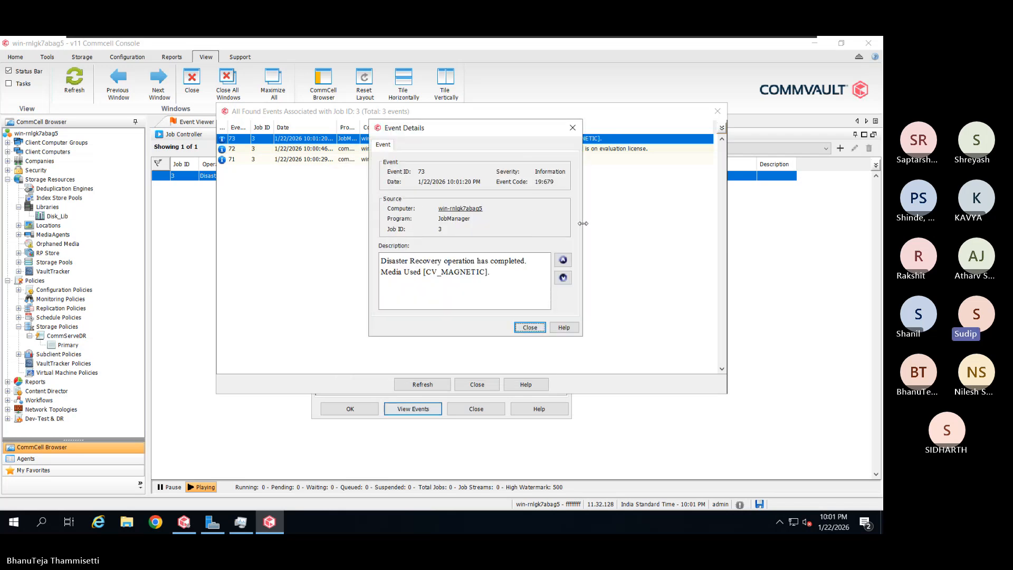
drag(582, 223, 666, 223)
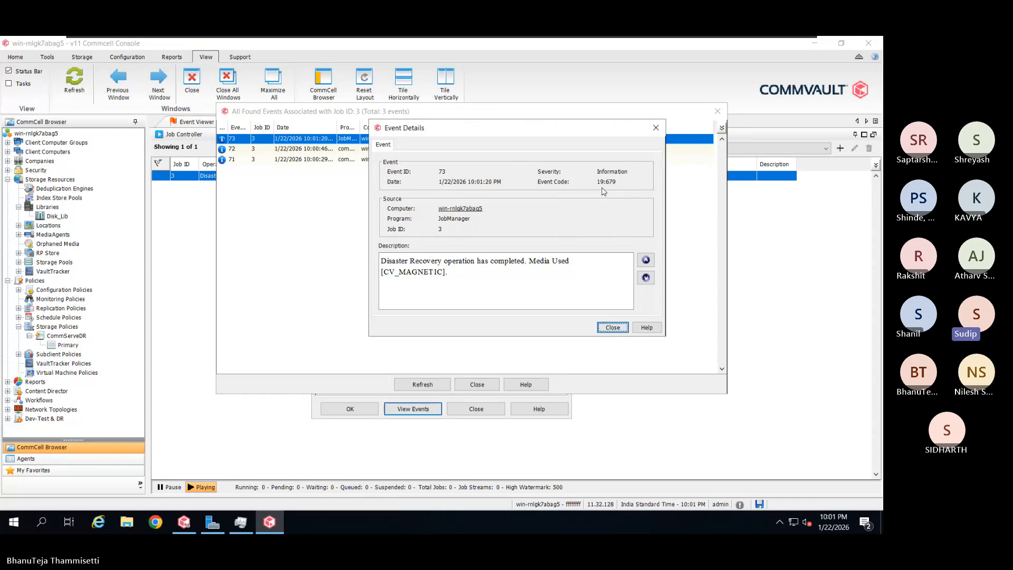
click(615, 329)
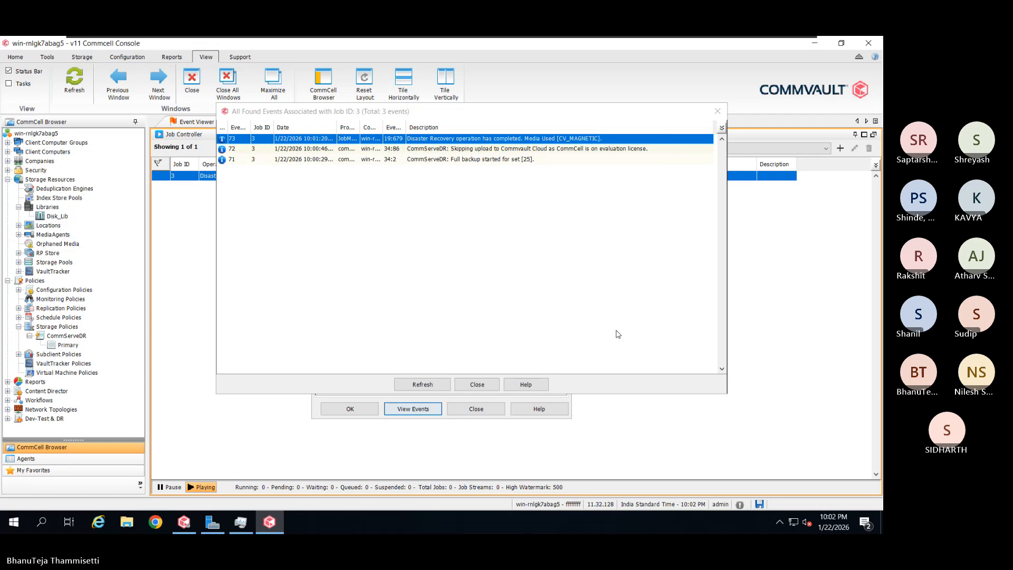
click(486, 385)
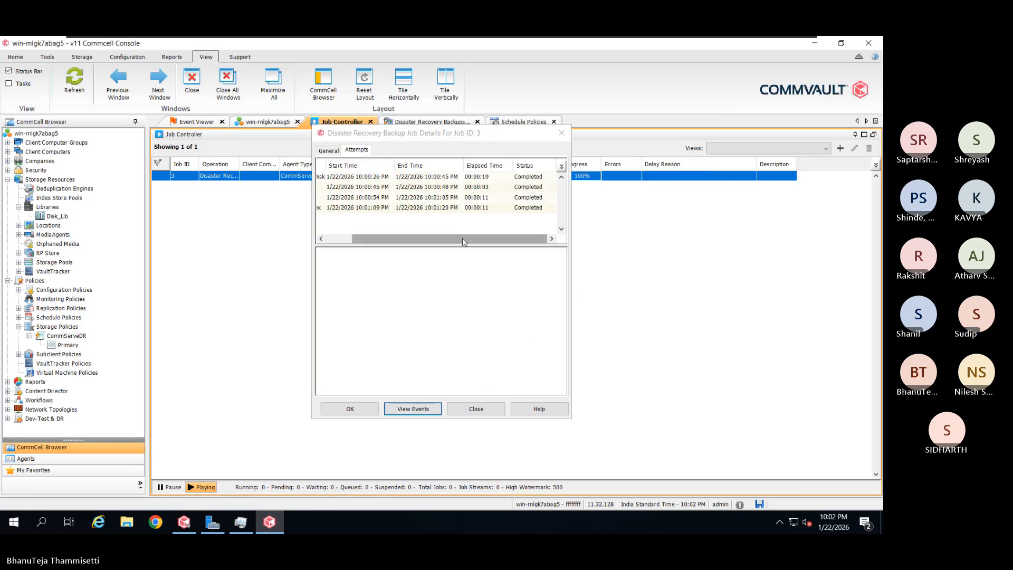
Recheck the General and Attempts tabs, then close job 3's details, now Completed
drag(463, 242, 361, 243)
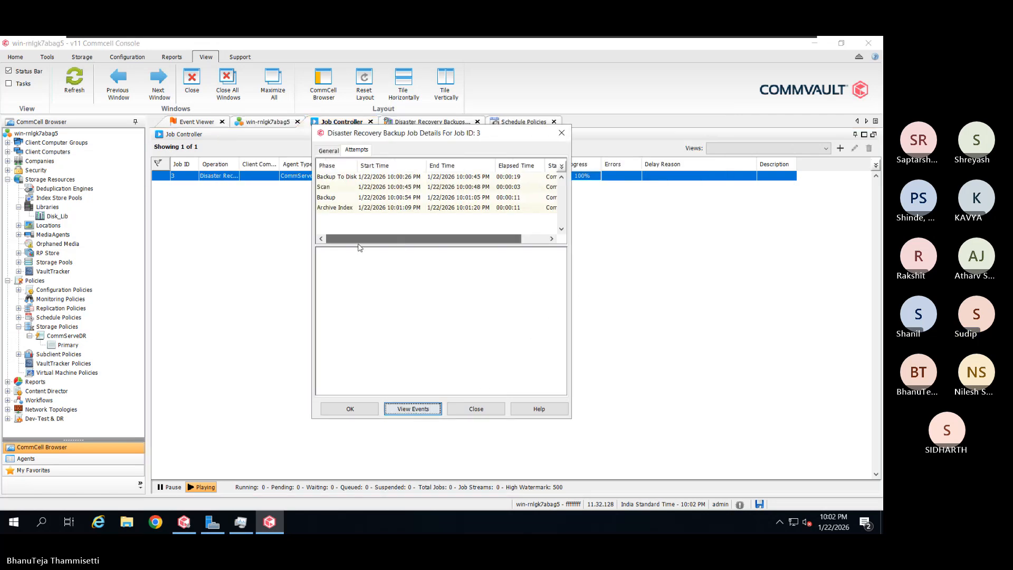
click(332, 151)
click(356, 151)
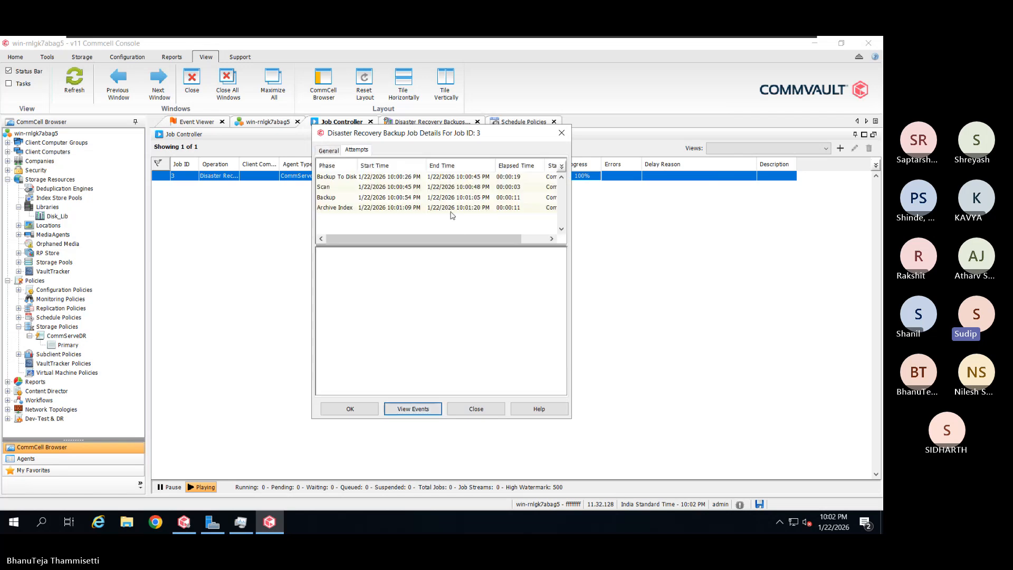
mouse_move(457, 238)
mouse_down()
mouse_move(474, 234)
mouse_move(455, 237)
mouse_up()
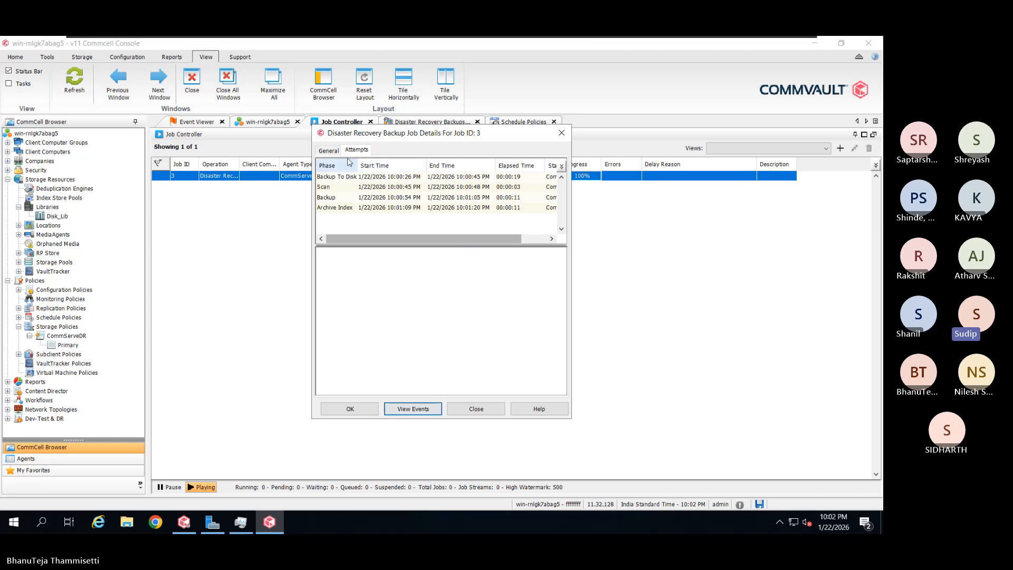
click(328, 151)
click(488, 410)
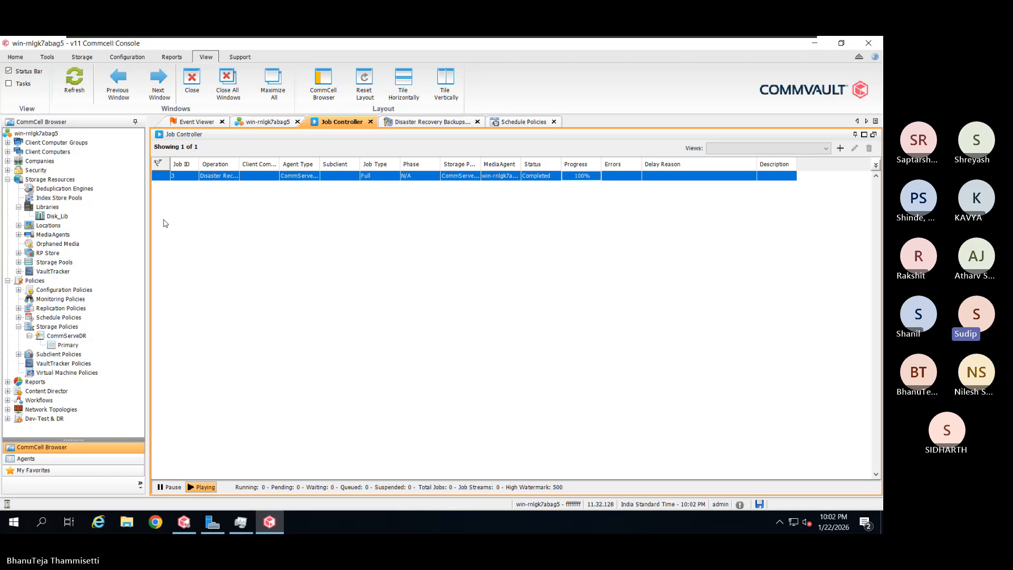
List the jobs in CommServeDR's Primary copy, showing one 219.57 MB backup job
click(76, 346)
right_click(75, 347)
mouse_move(106, 364)
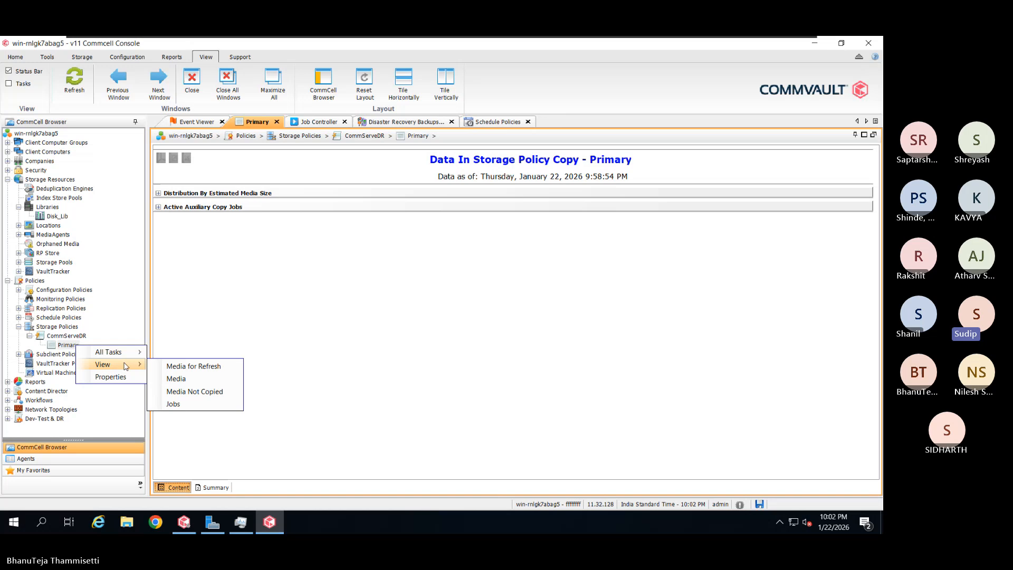
click(201, 404)
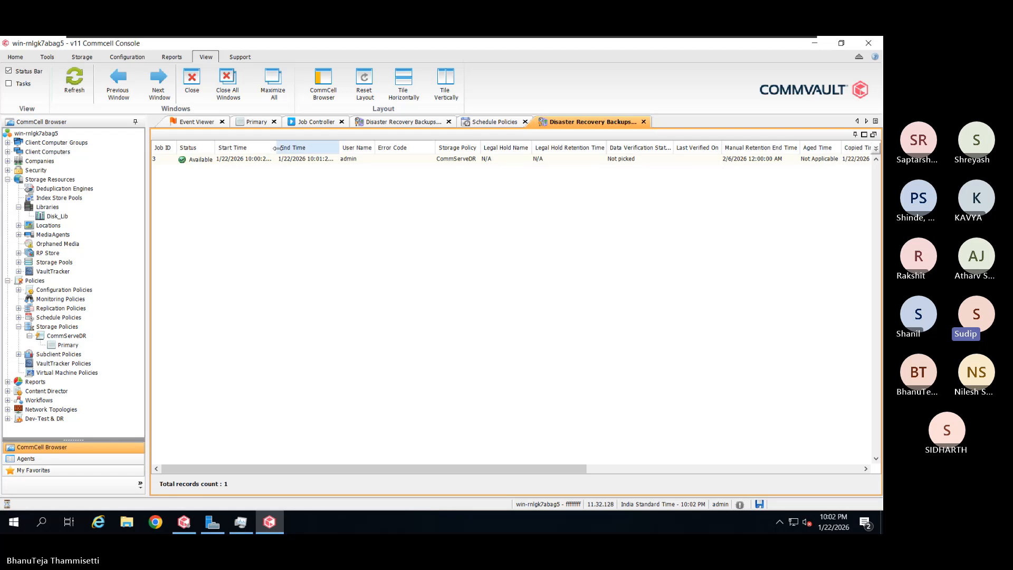
Widen the Start Time column and scroll right to inspect columns, including retention ending 2/6/2026
drag(275, 148, 289, 148)
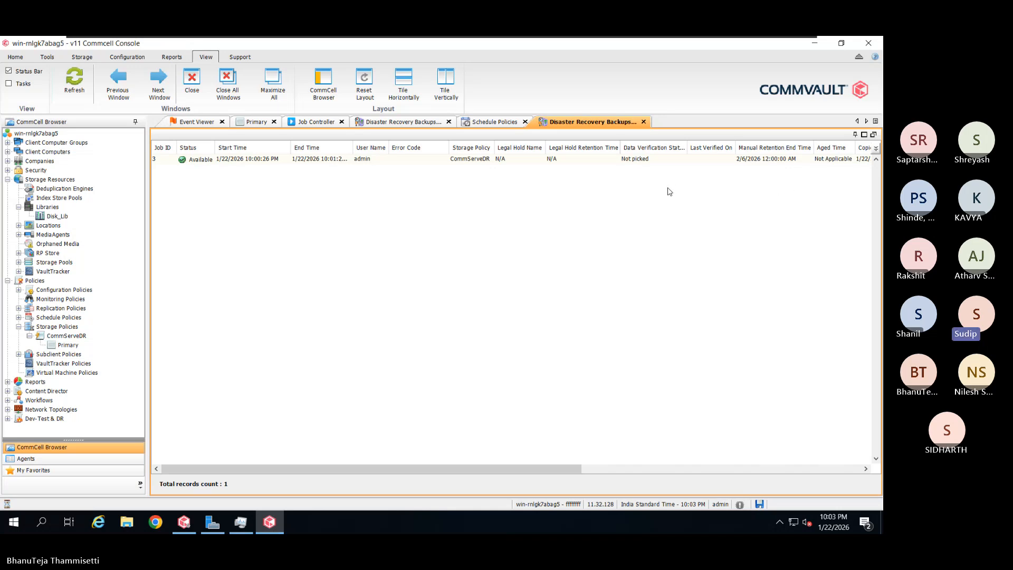
drag(552, 466, 626, 462)
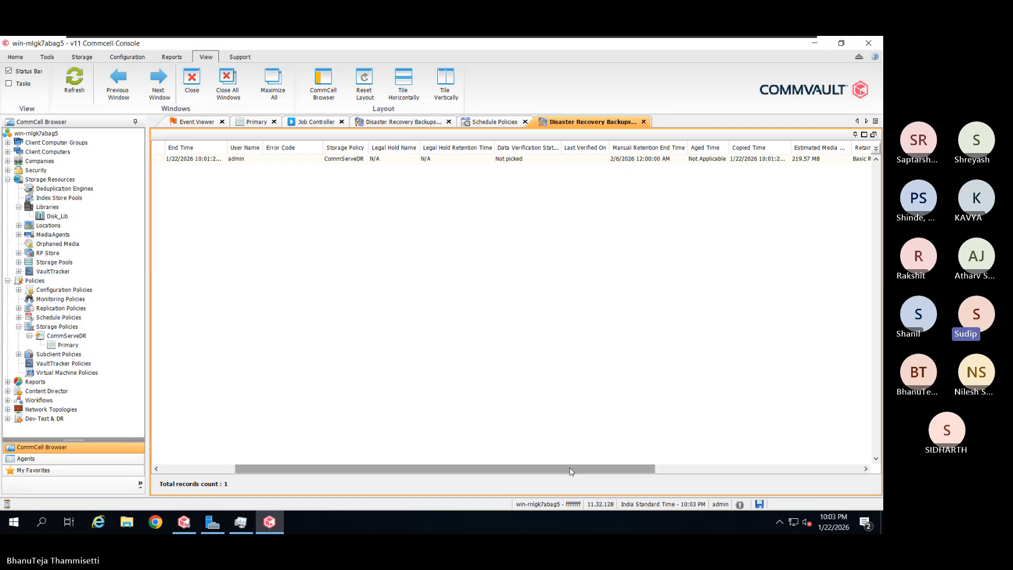
drag(573, 467, 644, 455)
scroll(697, 453, right, 5)
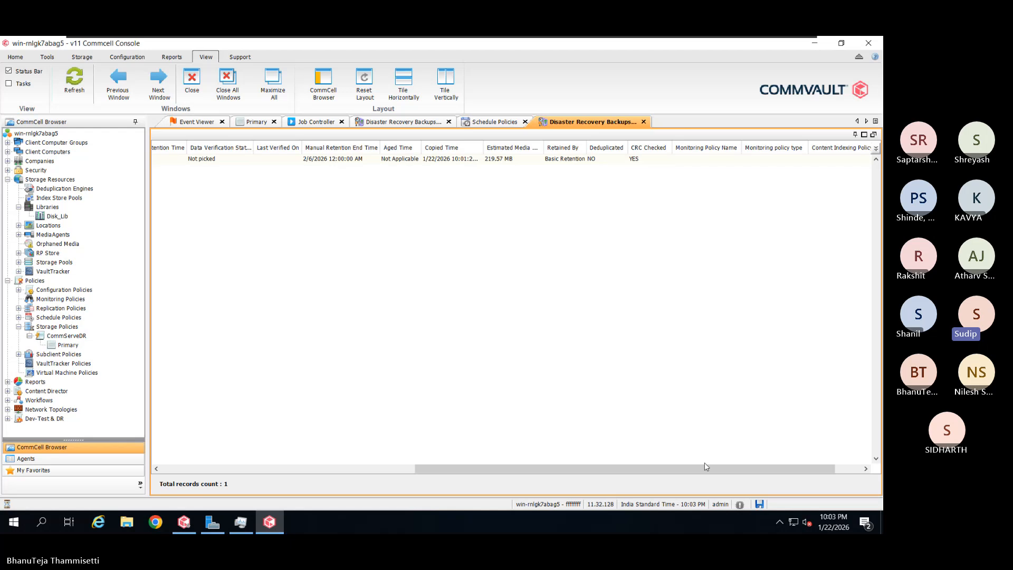
drag(705, 466, 764, 464)
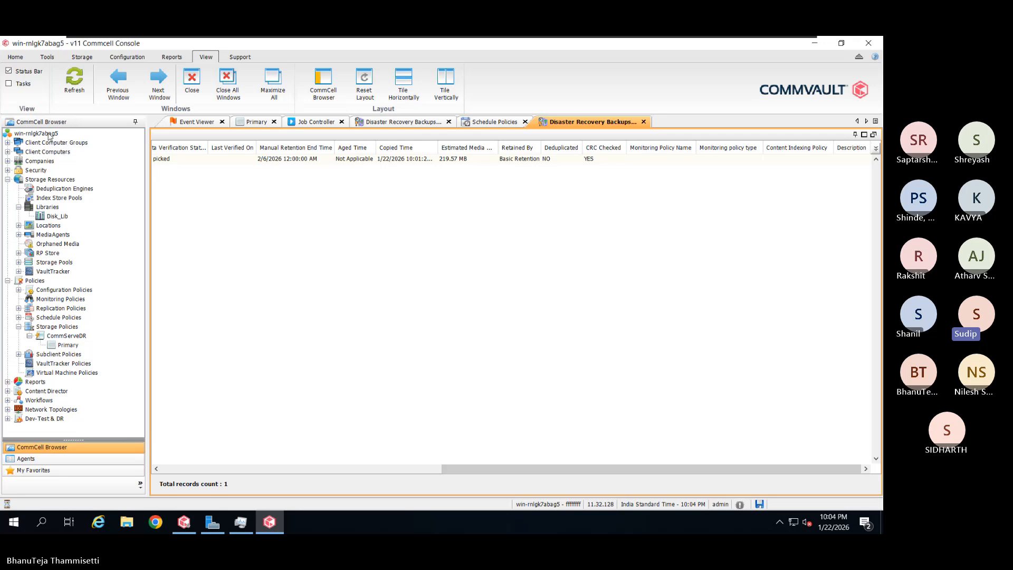
Launch a Differential disaster recovery backup and refresh the job list to see job 4 running
click(51, 135)
right_click(51, 135)
mouse_move(95, 139)
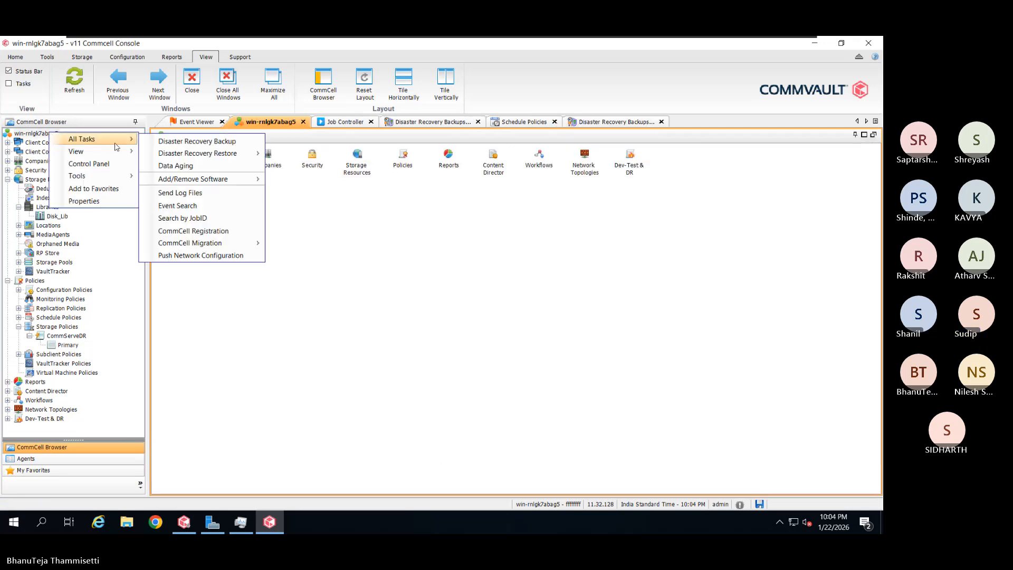
click(178, 142)
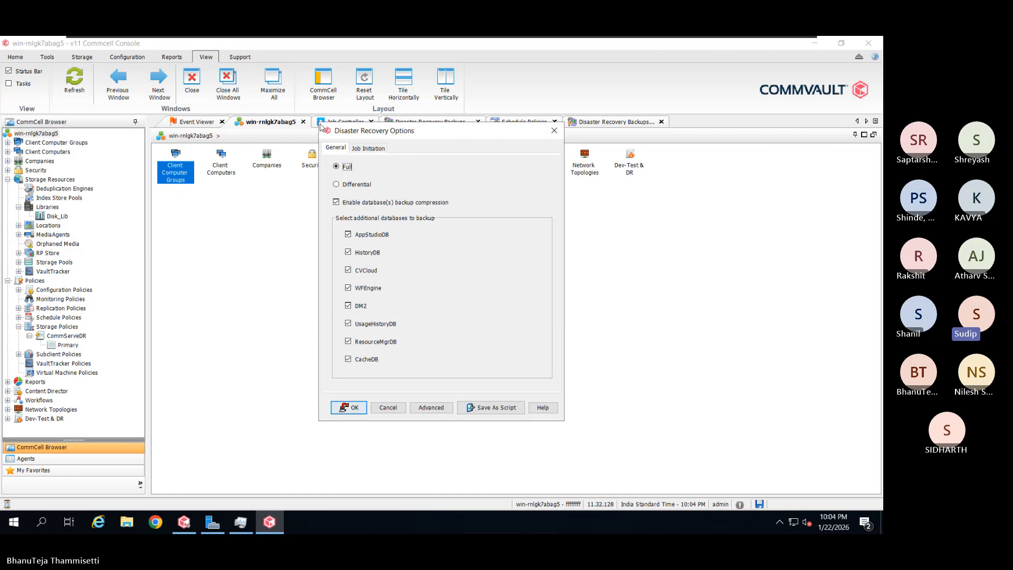
key(Tab)
click(357, 187)
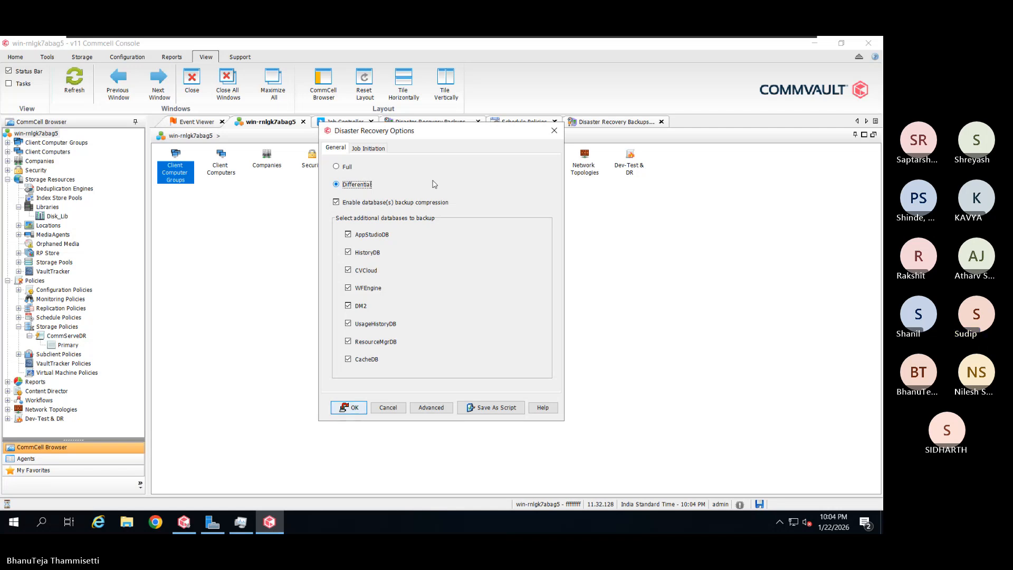
click(356, 405)
click(341, 122)
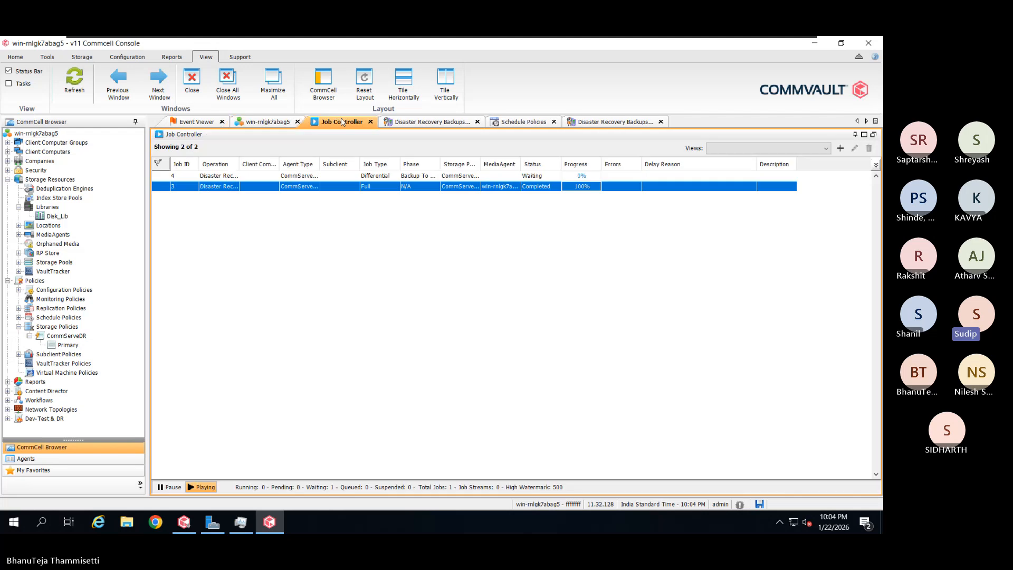
click(74, 83)
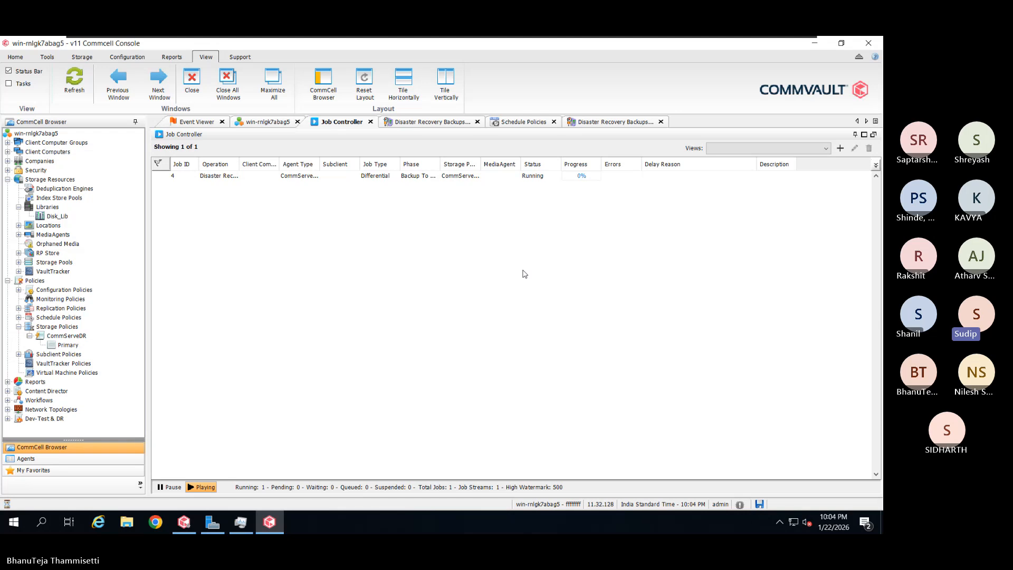
Monitor Differential job 4's details and phase attempts until it completes at 100%, then close them
double_click(422, 176)
drag(480, 138, 438, 131)
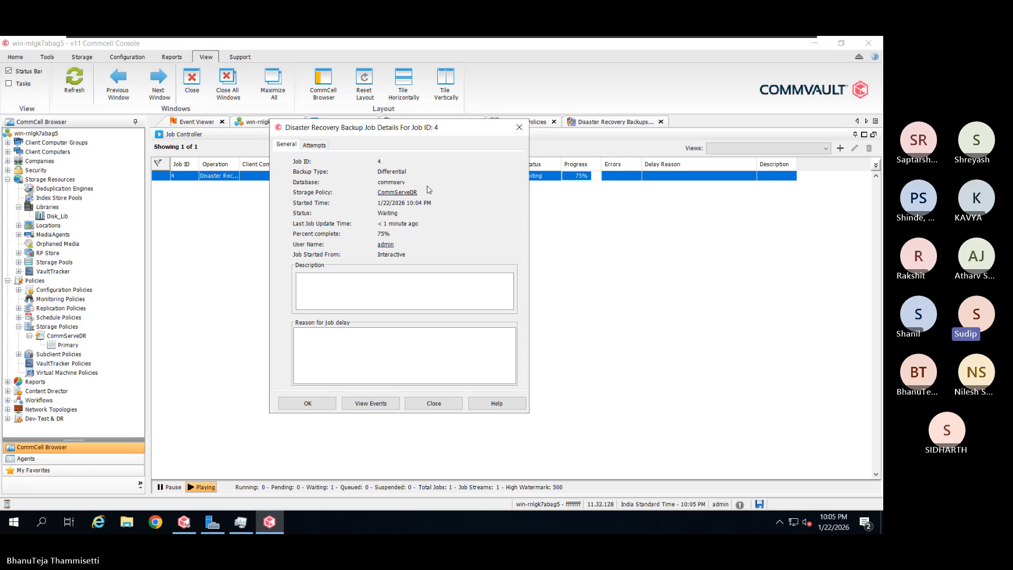
click(315, 145)
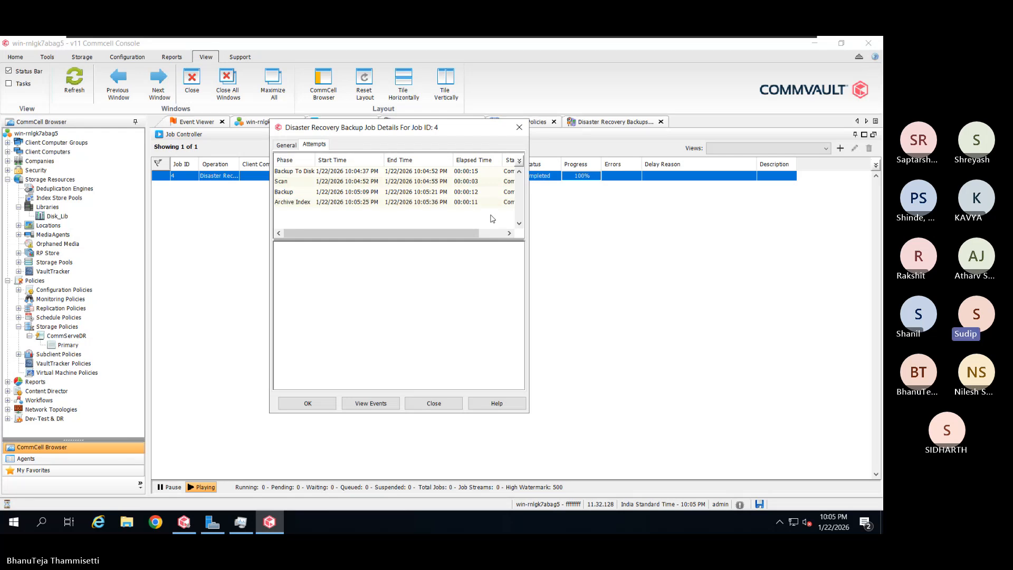
click(452, 407)
click(452, 407)
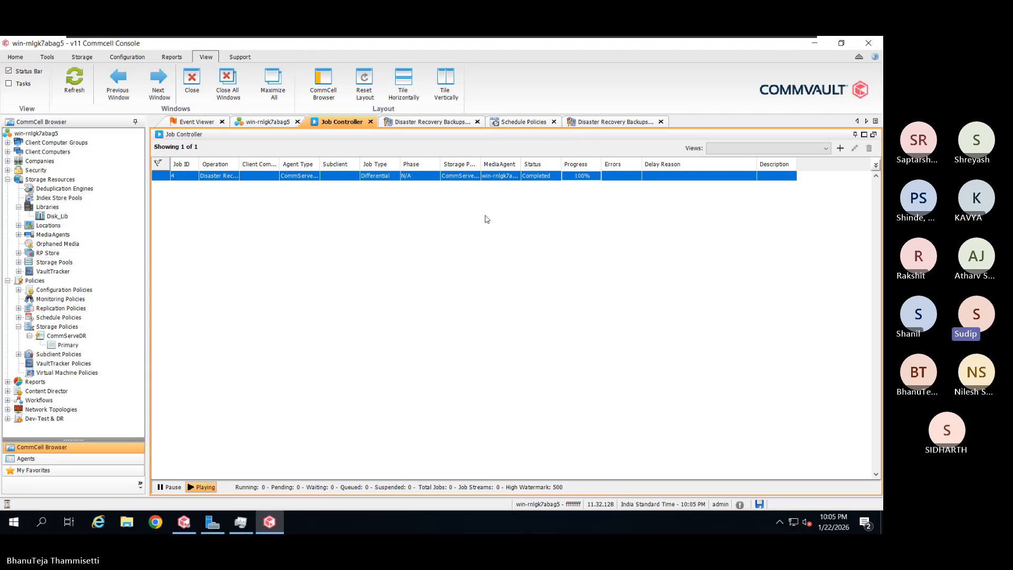
List the jobs stored in the CommServeDR Primary copy
click(67, 344)
right_click(67, 345)
mouse_move(110, 364)
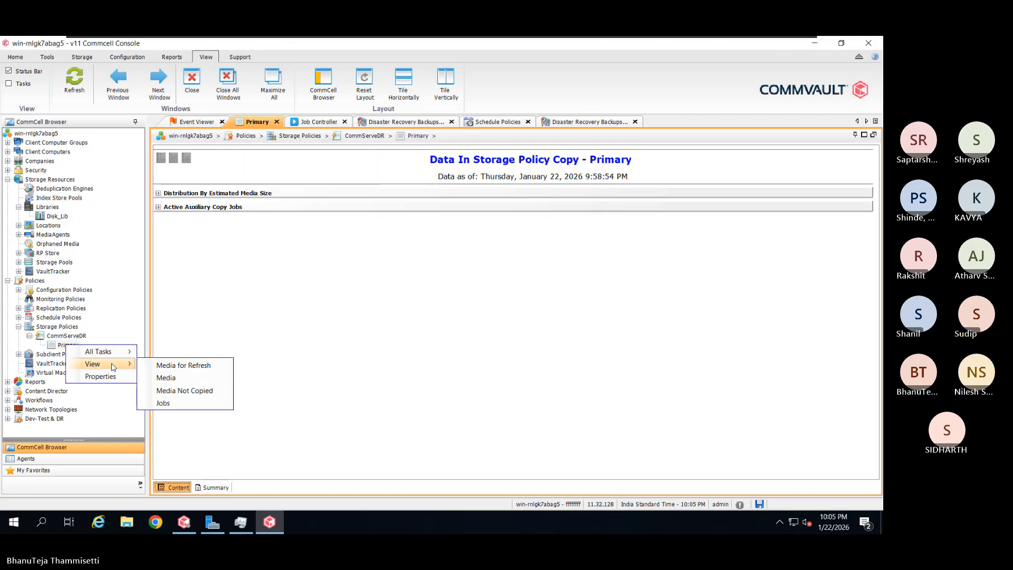
click(188, 404)
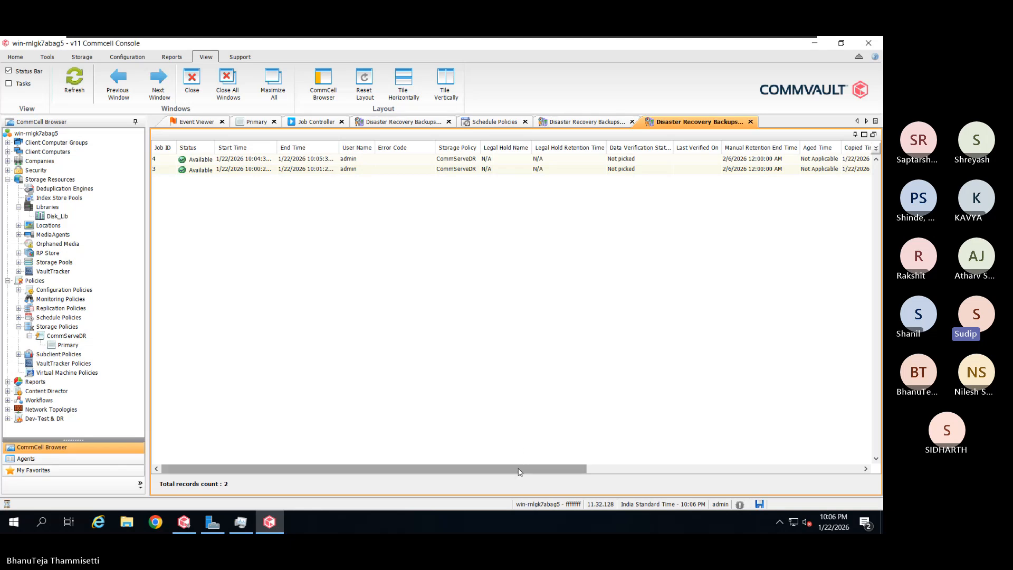
Scroll the jobs table right to review both Available jobs (226.75 MB and 219.57 MB)
drag(519, 471, 676, 462)
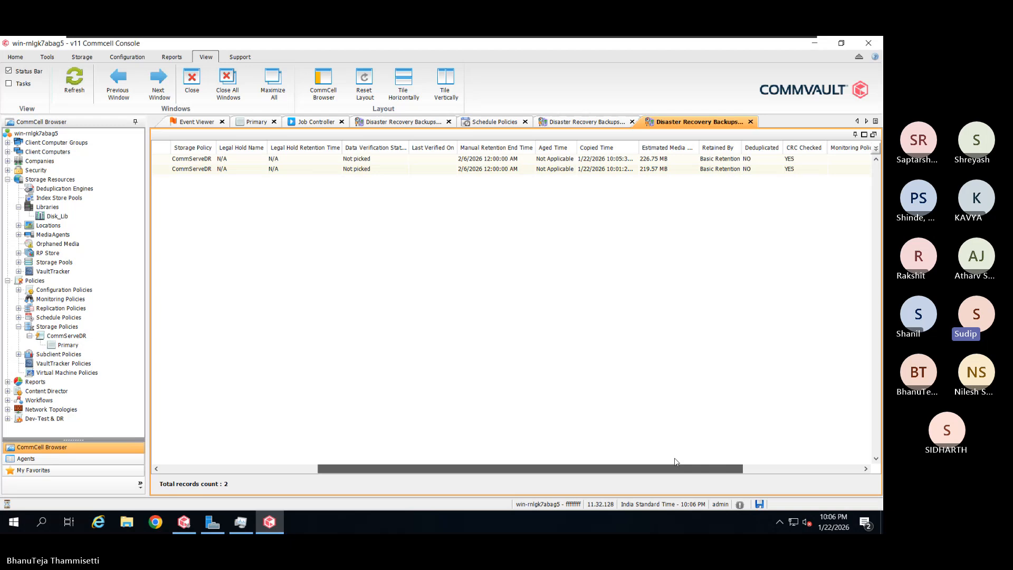
drag(676, 462, 678, 462)
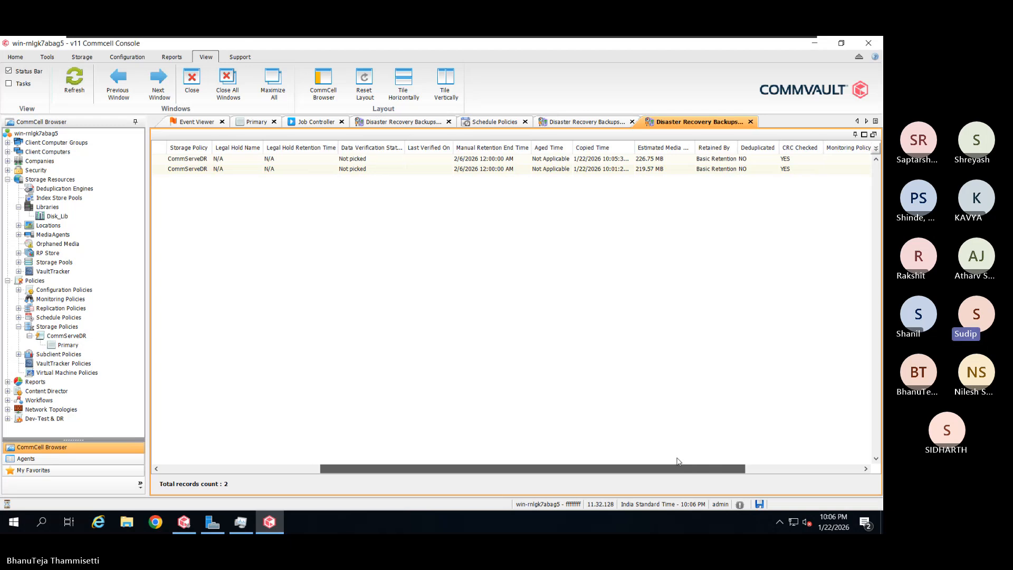
drag(678, 462, 680, 461)
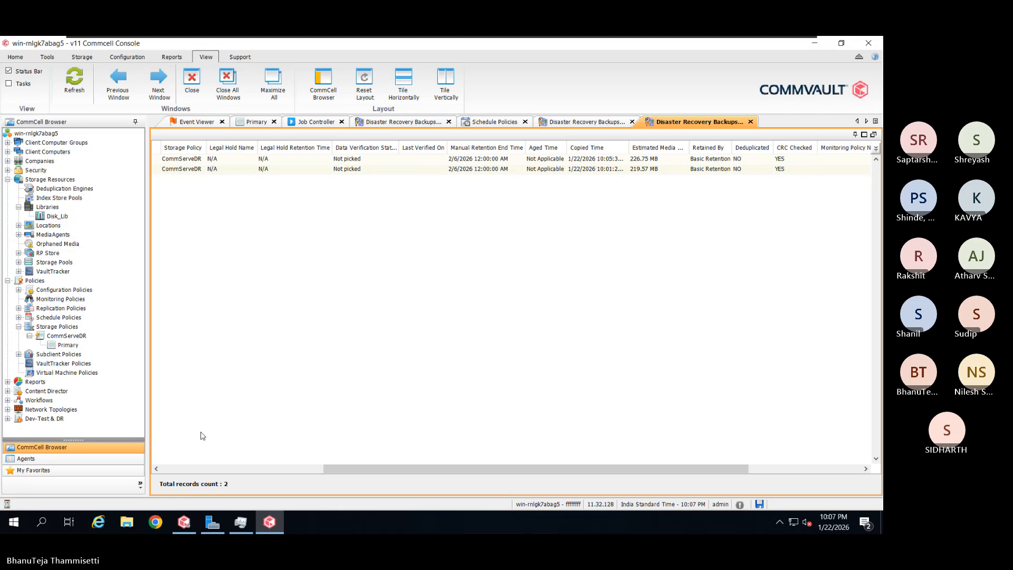
Bring up a File Explorer window at Quick access in front of the CommCell Console
click(127, 522)
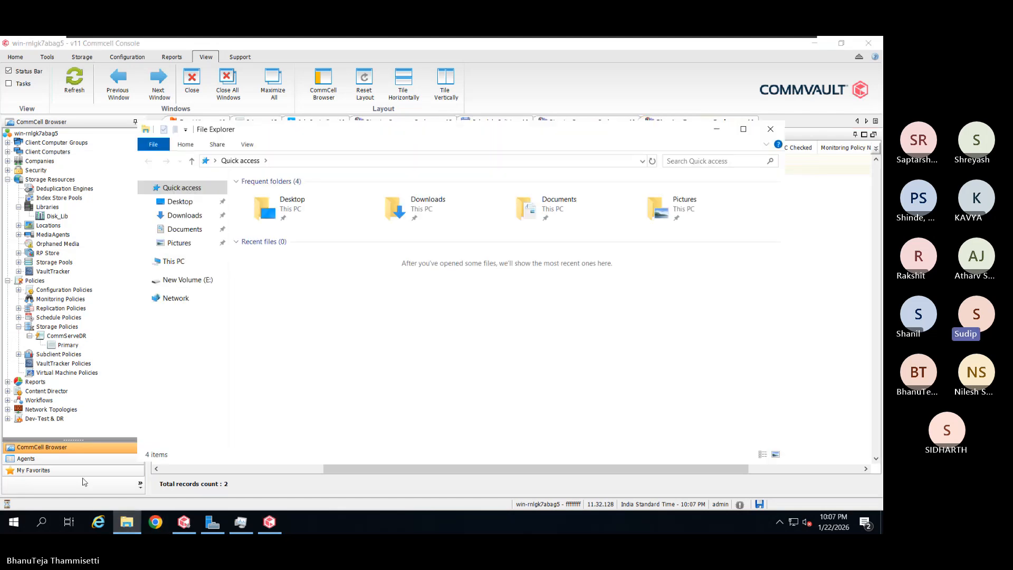
Navigate to This PC > New Volume (E:) > cv_dr and maximize the window
click(188, 263)
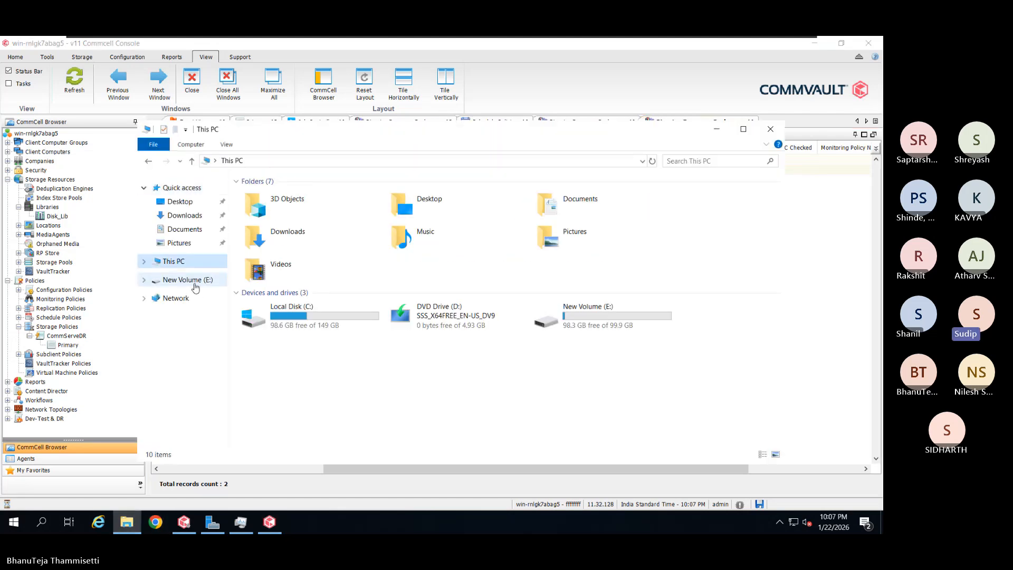
double_click(621, 330)
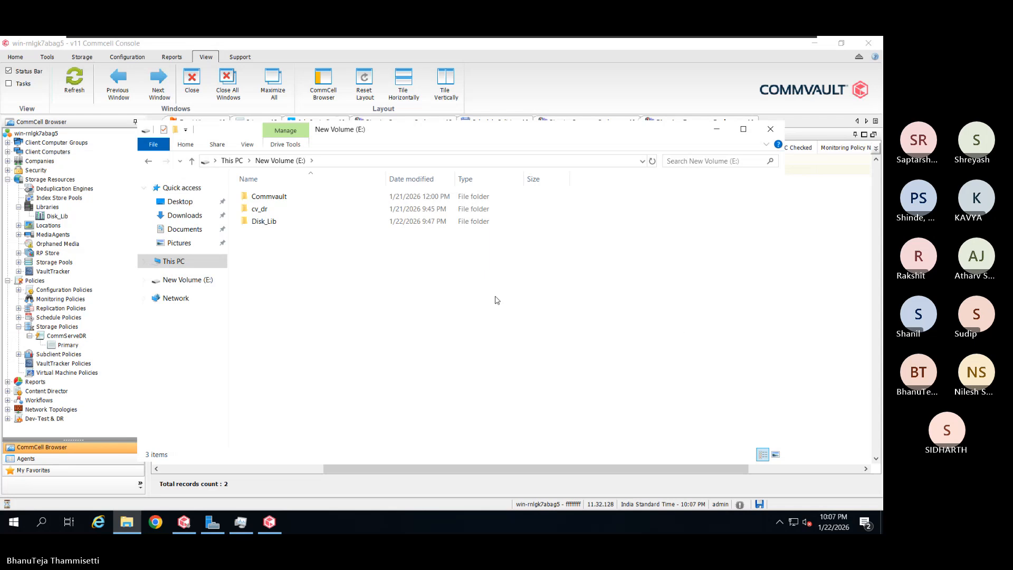
double_click(269, 209)
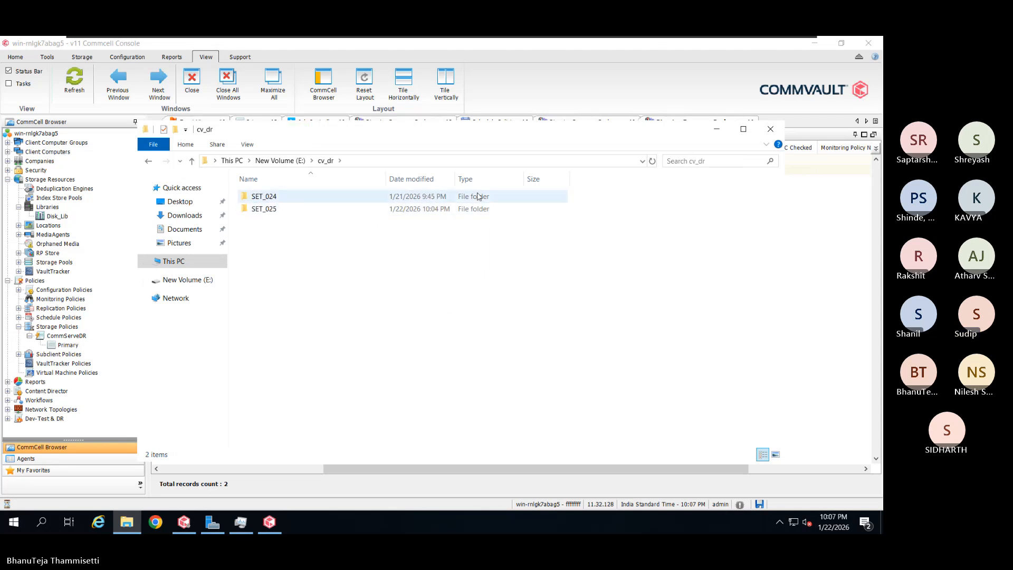
click(741, 130)
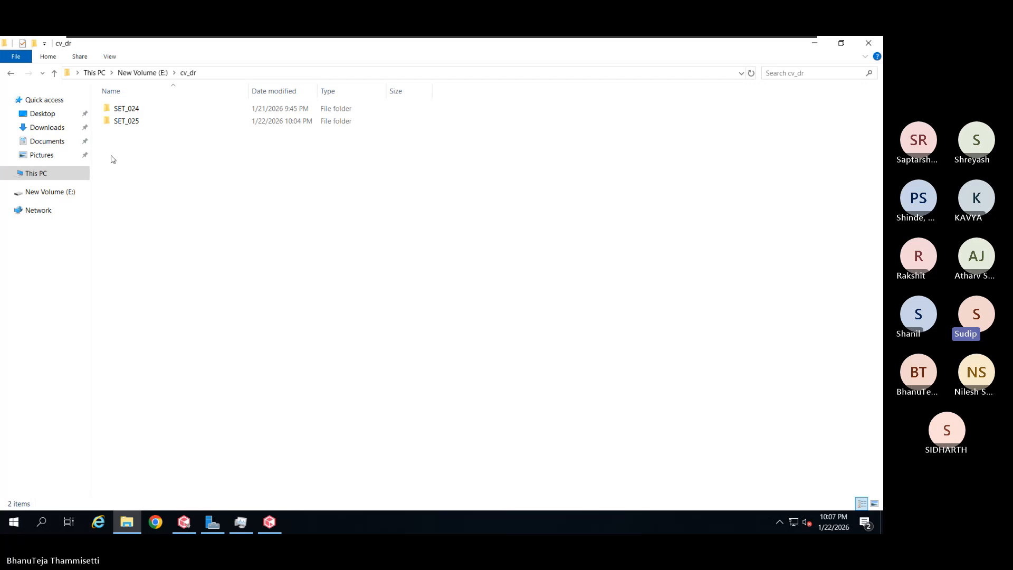
Select SET_024 and SET_025 and check their combined size of 1.05 GB in Properties
click(222, 125)
drag(213, 152, 147, 107)
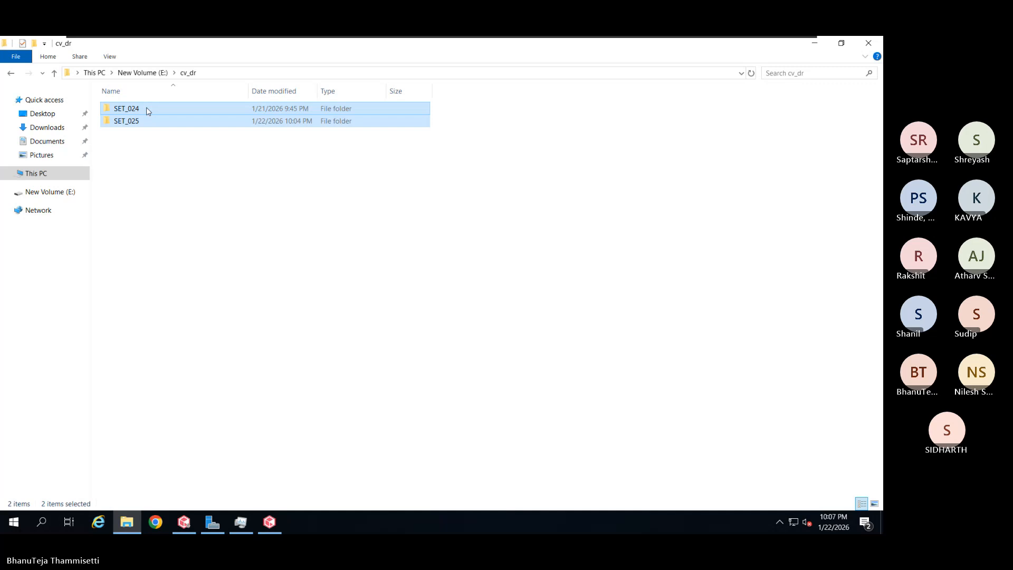
right_click(146, 106)
click(208, 258)
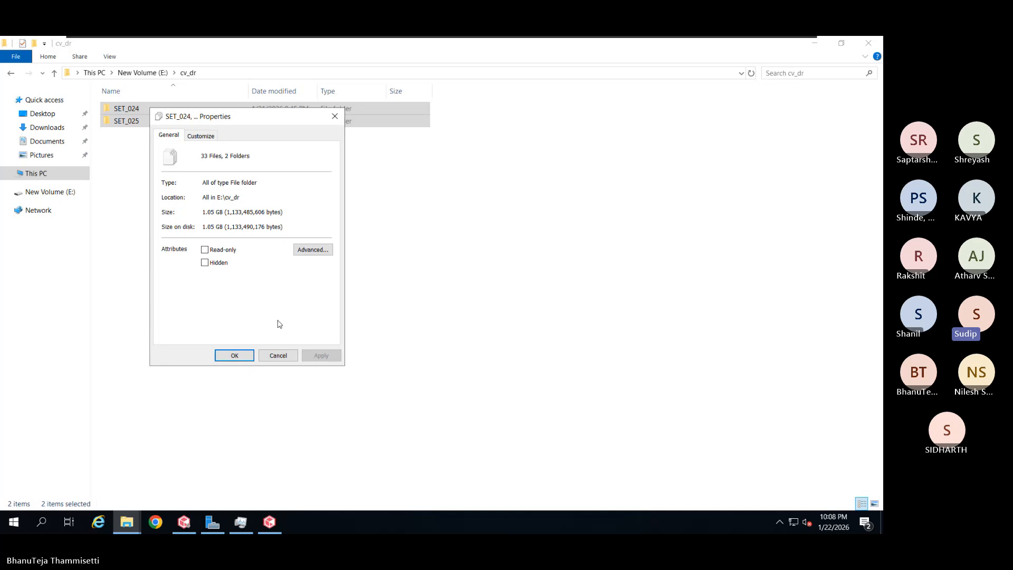
click(277, 355)
Go to C:\Program Files\Commvault and check the ContentStore folder's 9.05 GB size
click(55, 74)
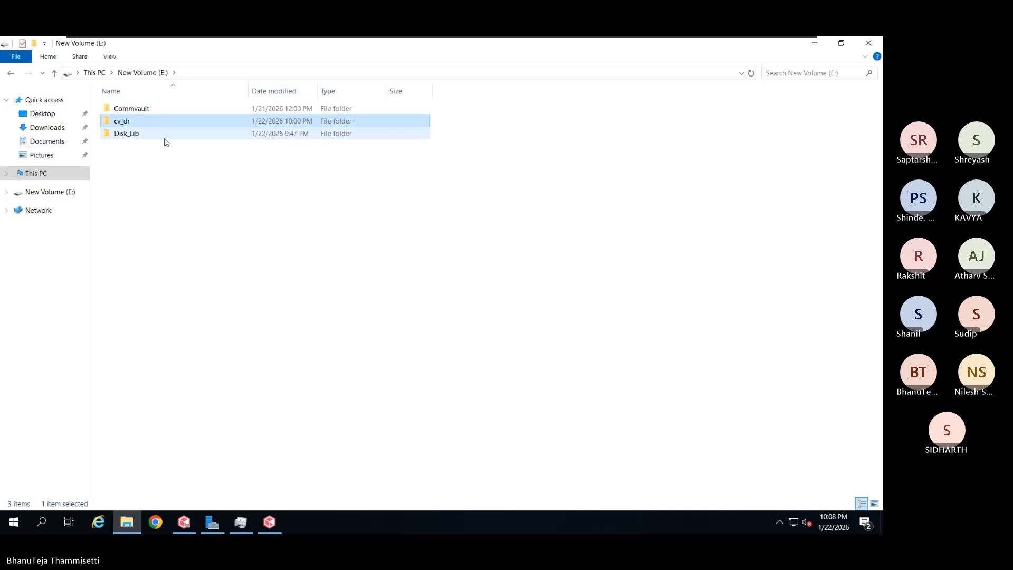
right_click(176, 109)
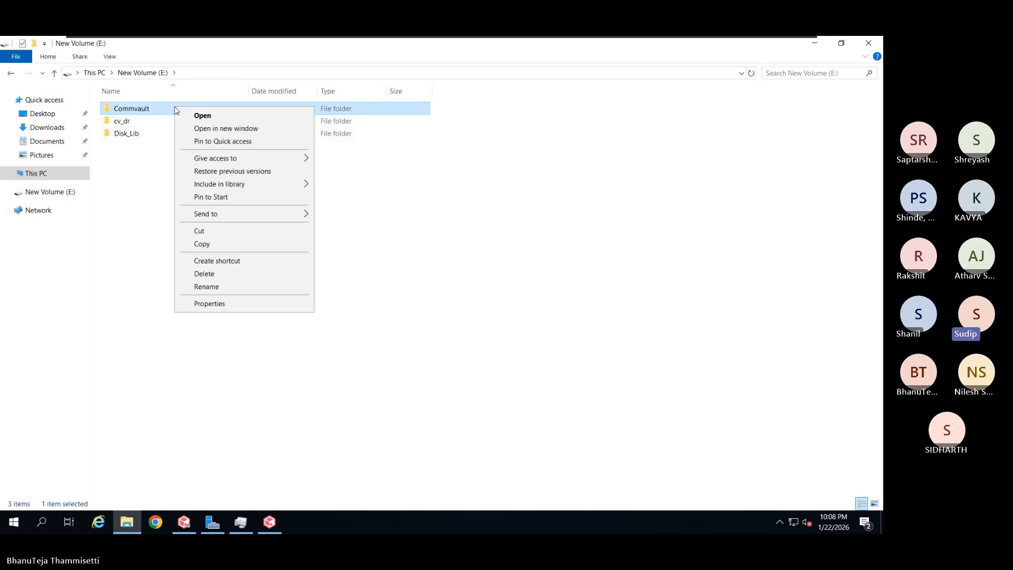
click(54, 73)
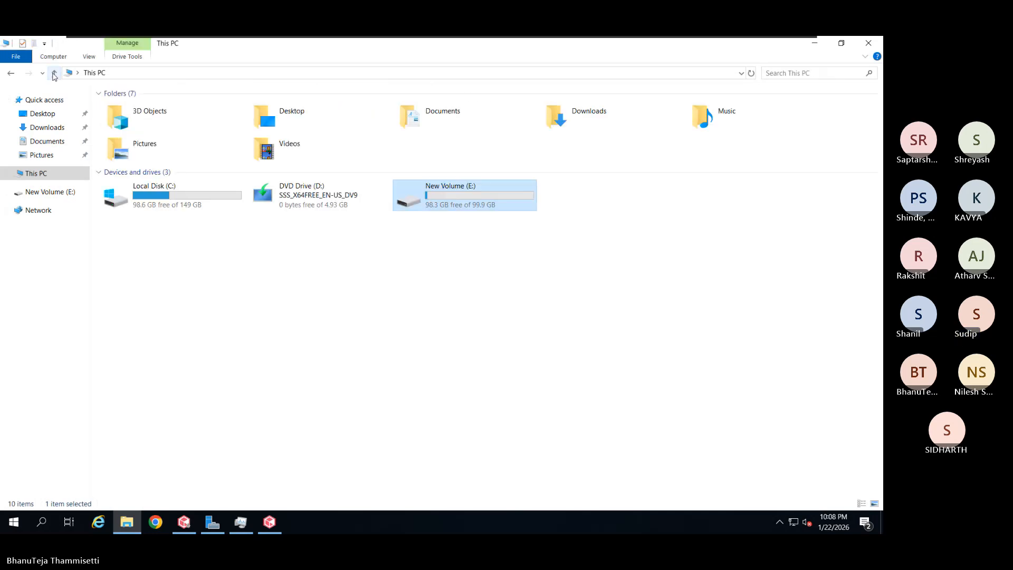
double_click(206, 205)
double_click(140, 145)
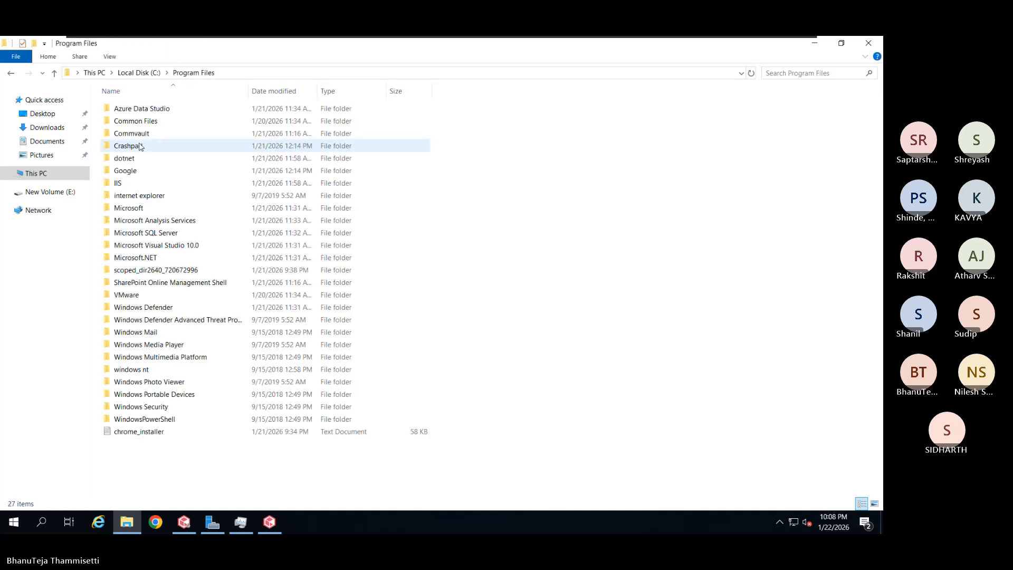
double_click(163, 132)
click(154, 114)
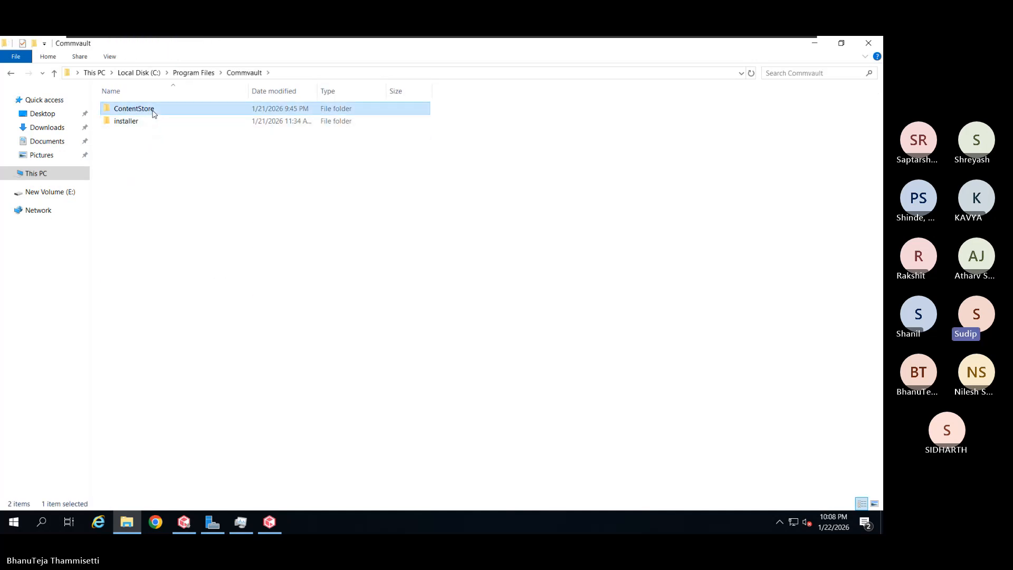
right_click(161, 110)
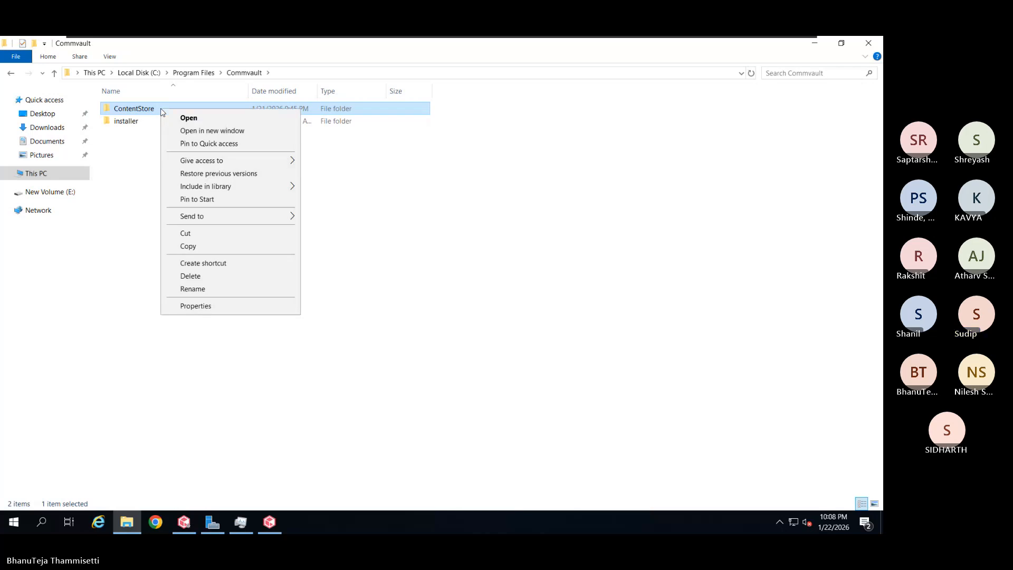
click(191, 308)
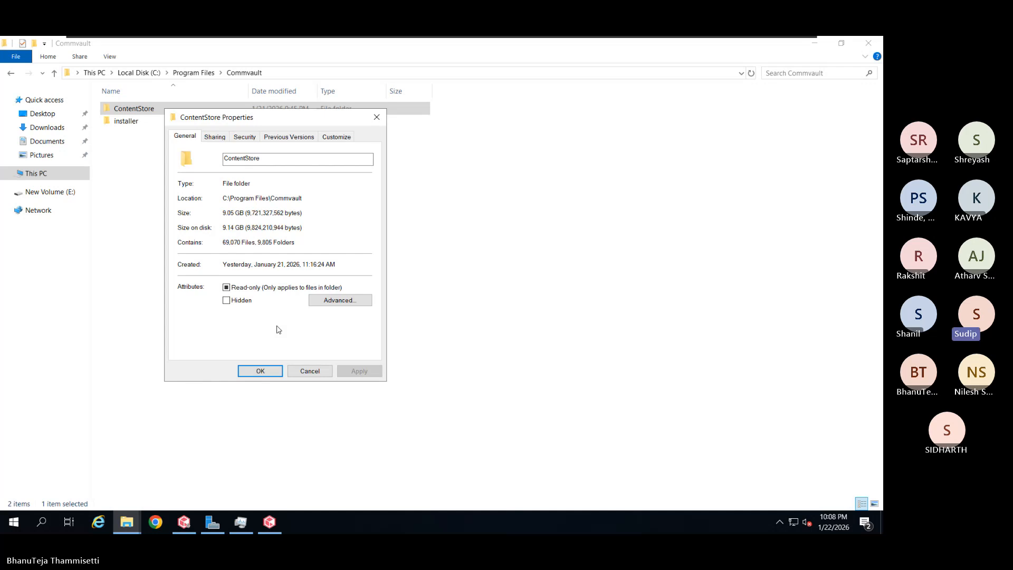
click(302, 370)
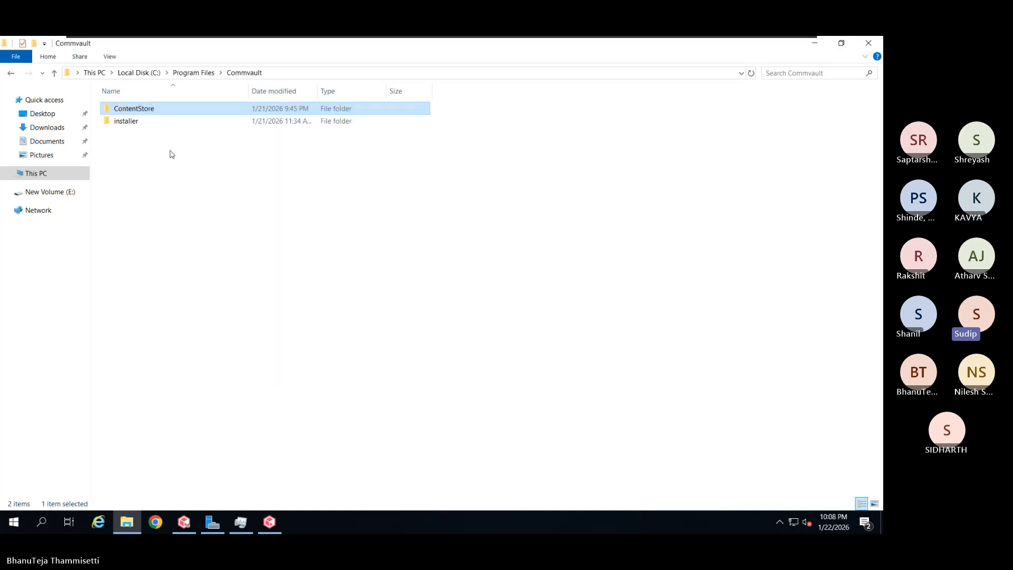
Open ContentStore > CommserveDR, which contains DR_3 and DR_4
double_click(204, 112)
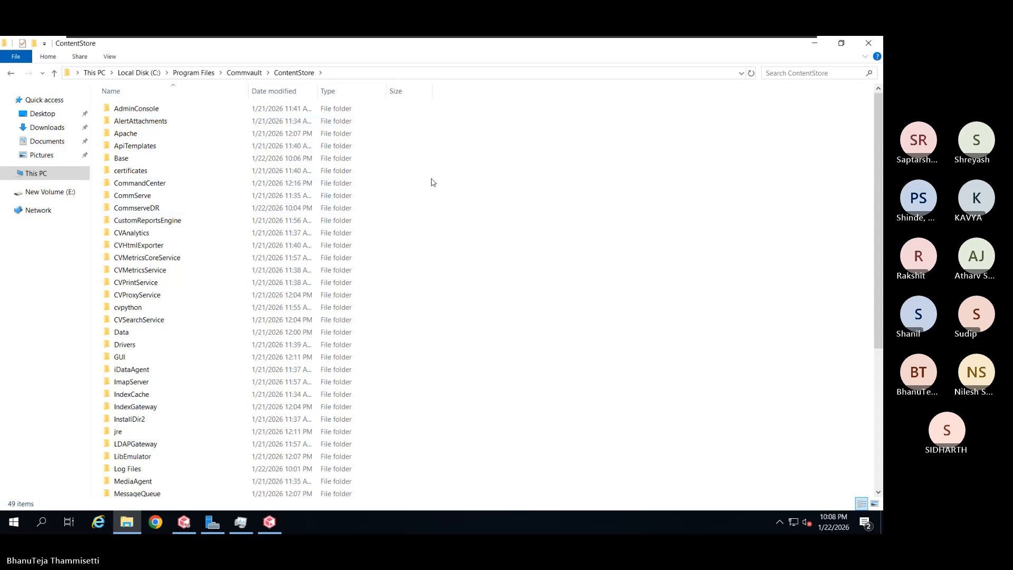
click(222, 283)
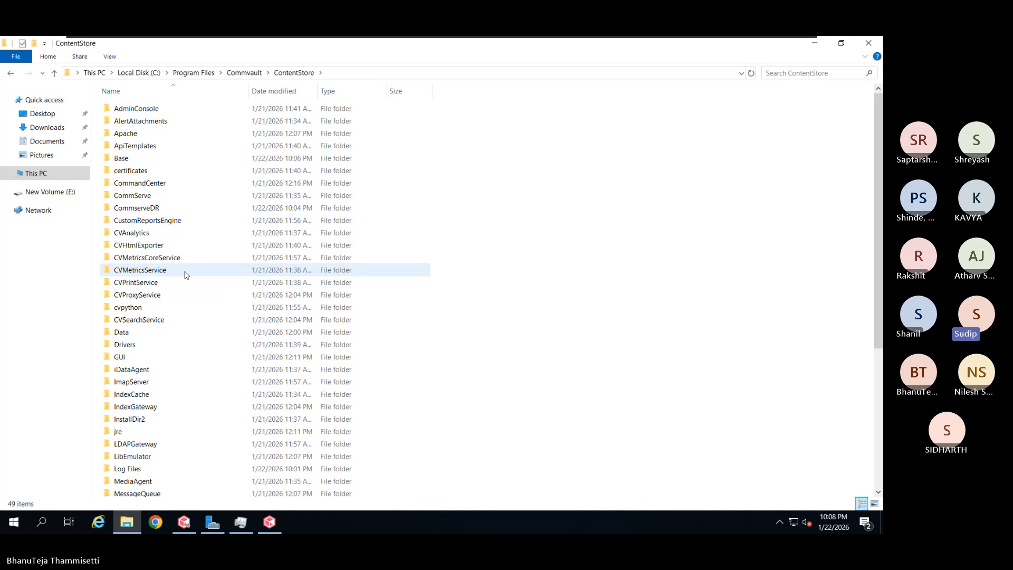
click(167, 210)
double_click(166, 210)
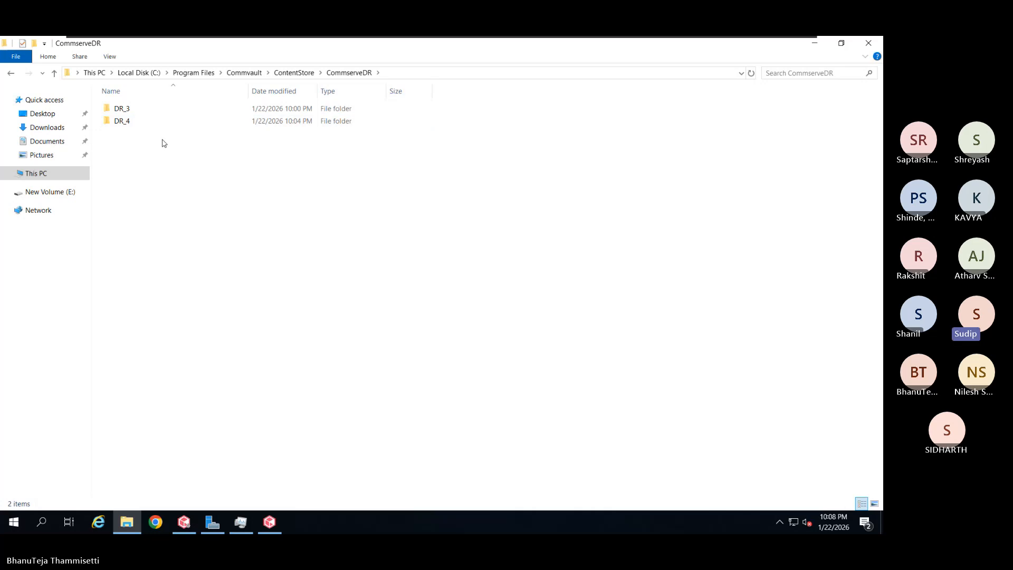
drag(162, 140, 134, 108)
right_click(134, 107)
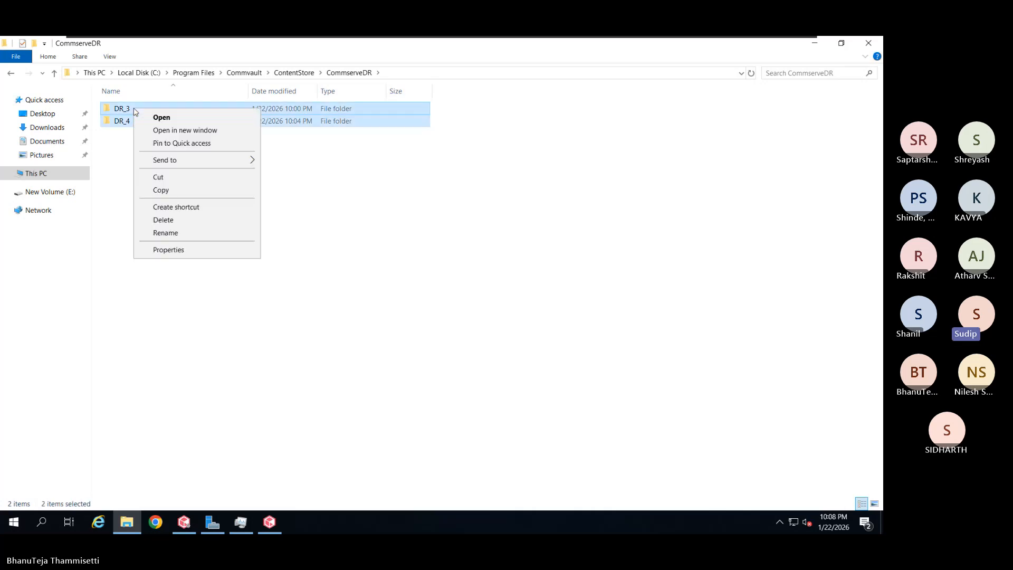
click(186, 248)
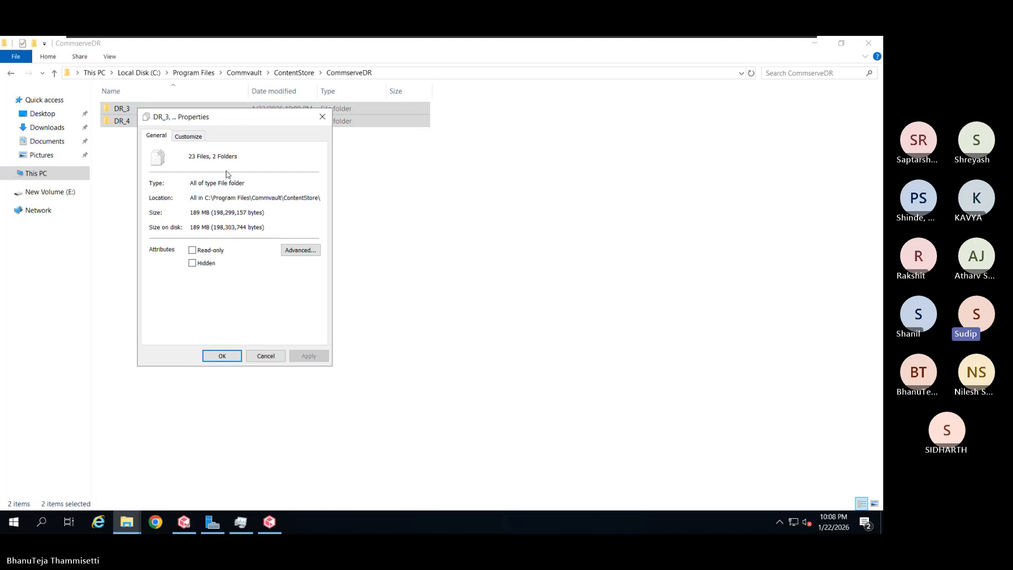
drag(243, 126, 267, 125)
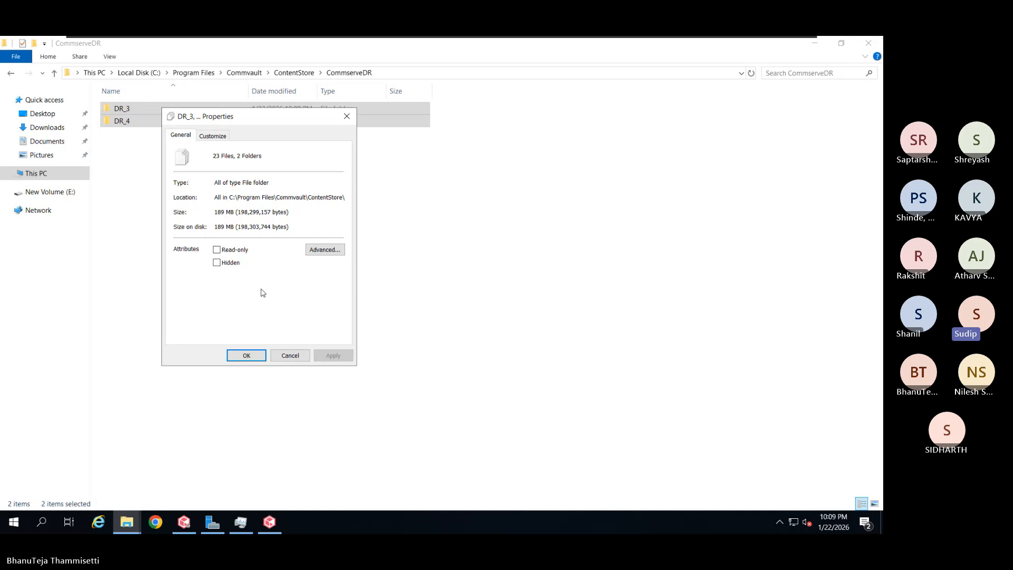
click(282, 358)
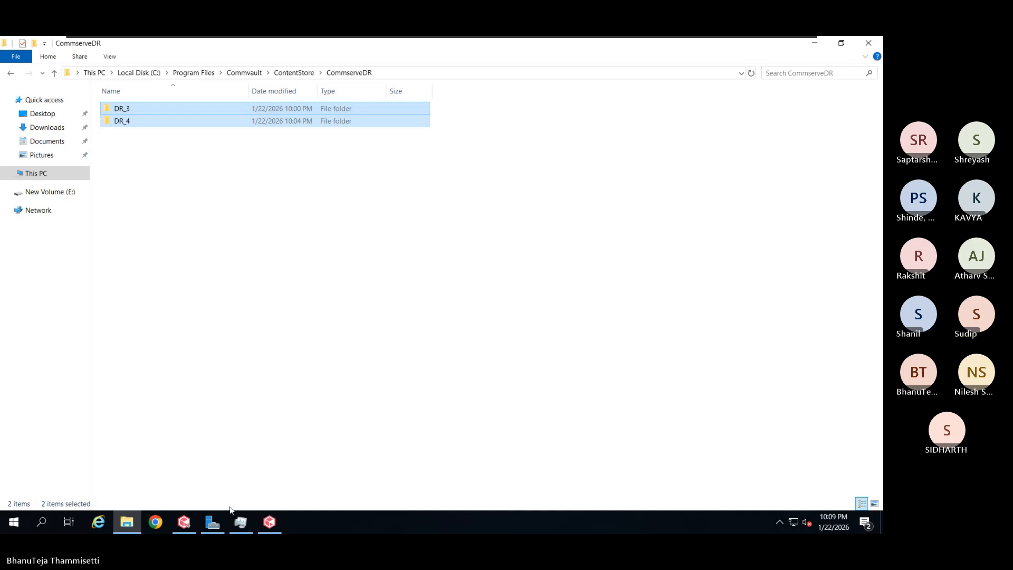
Return to the CommCell Console's Disaster Recovery Backups list of two CommServeDR backups
click(268, 523)
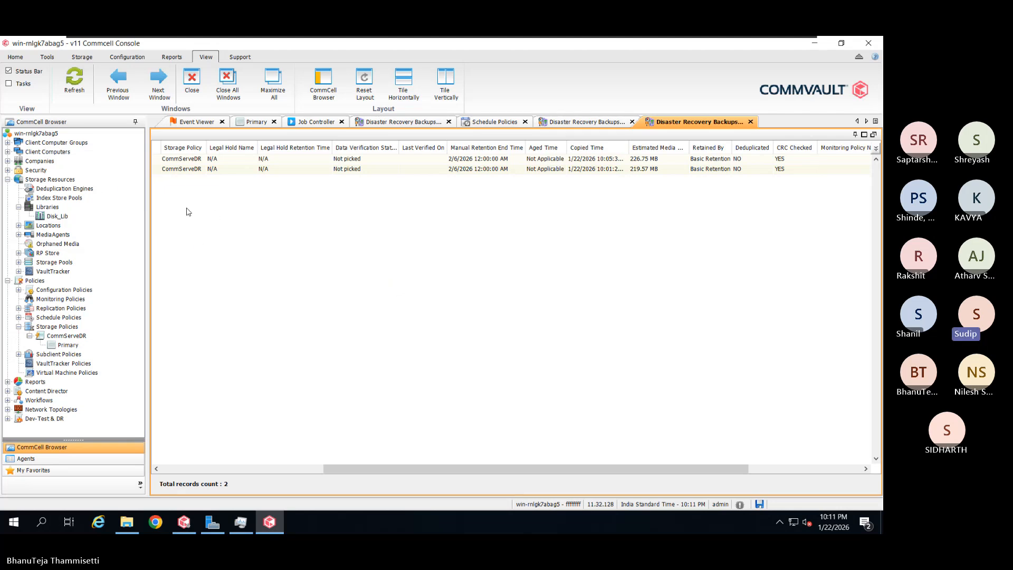
Open Deduplication Engines under Storage Resources, after glancing at the empty Storage Pools list
click(53, 180)
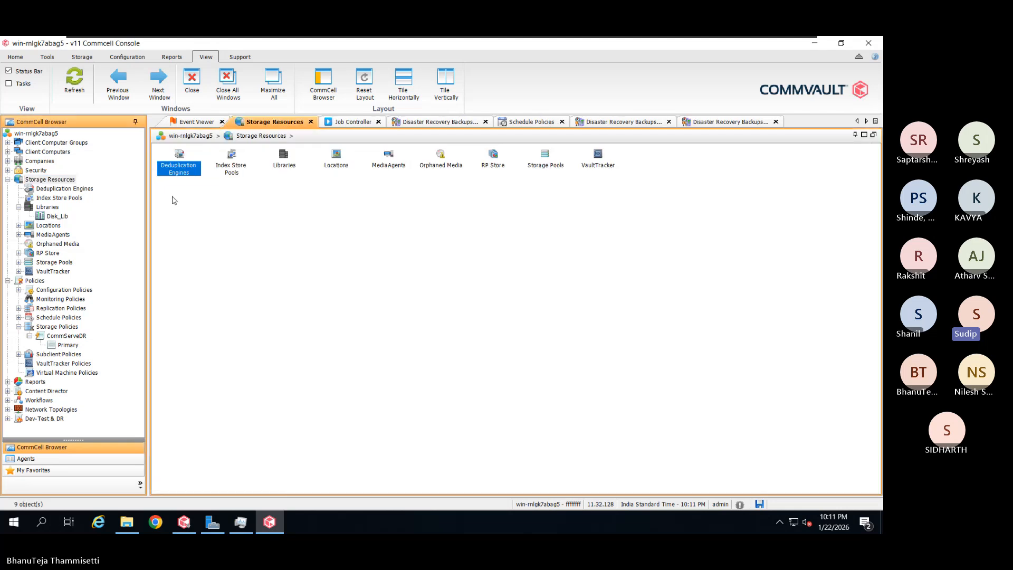
click(79, 189)
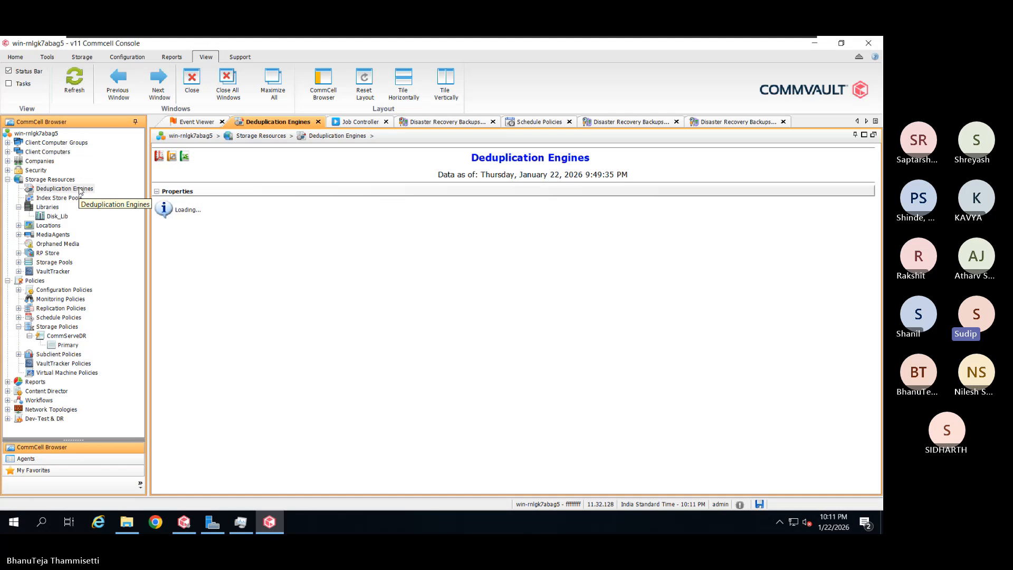
right_click(80, 191)
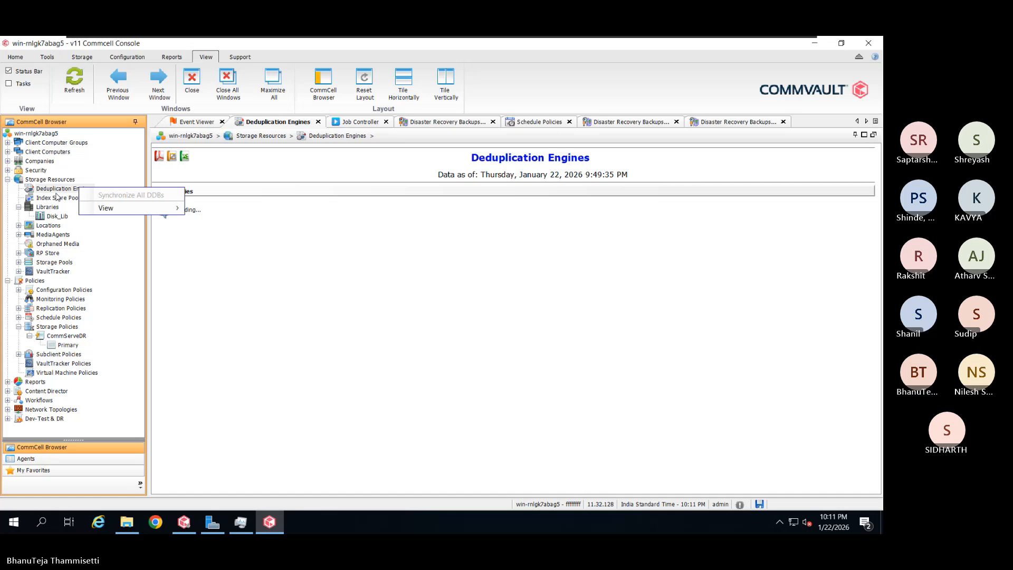
click(195, 245)
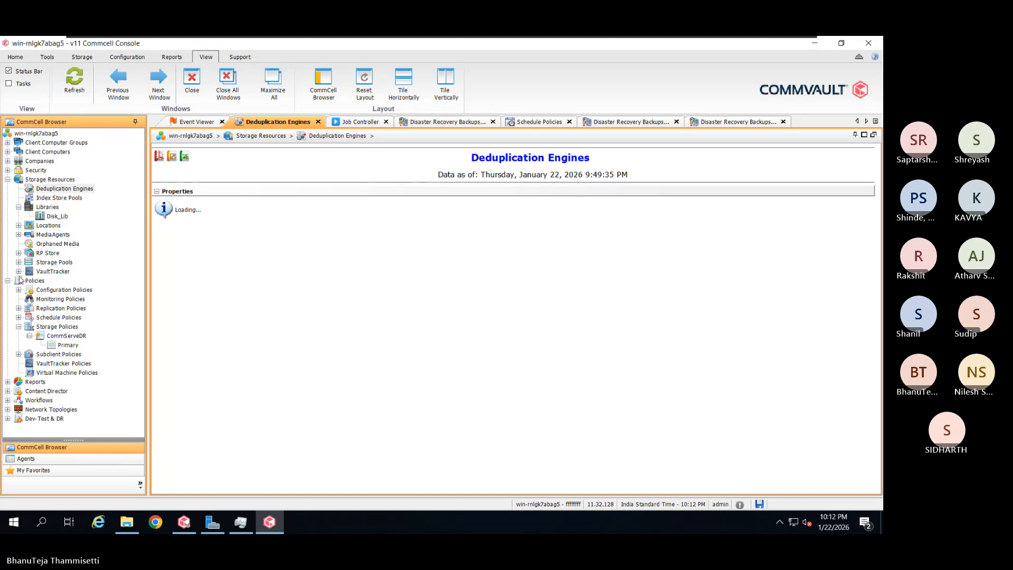
click(60, 263)
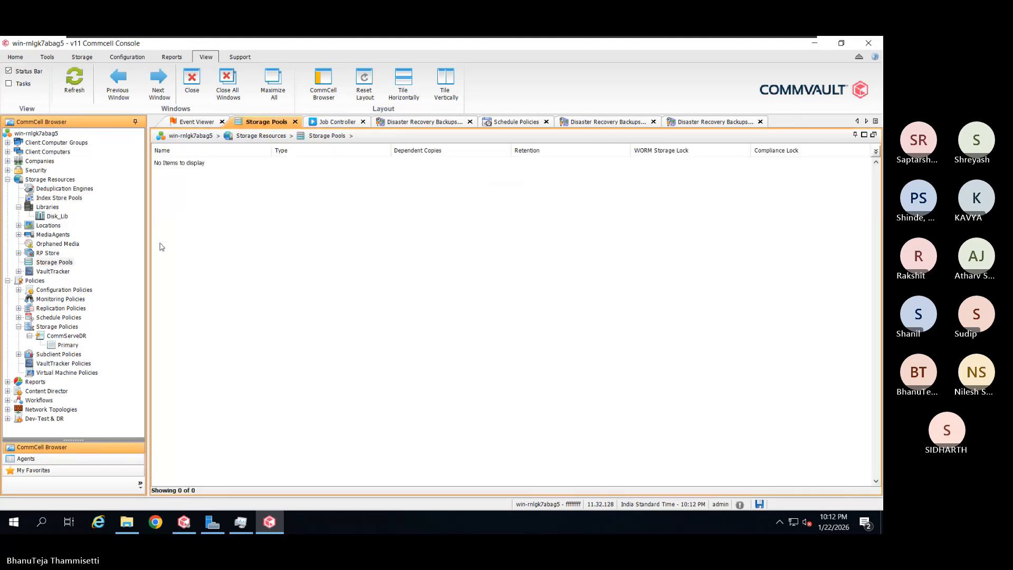
click(74, 189)
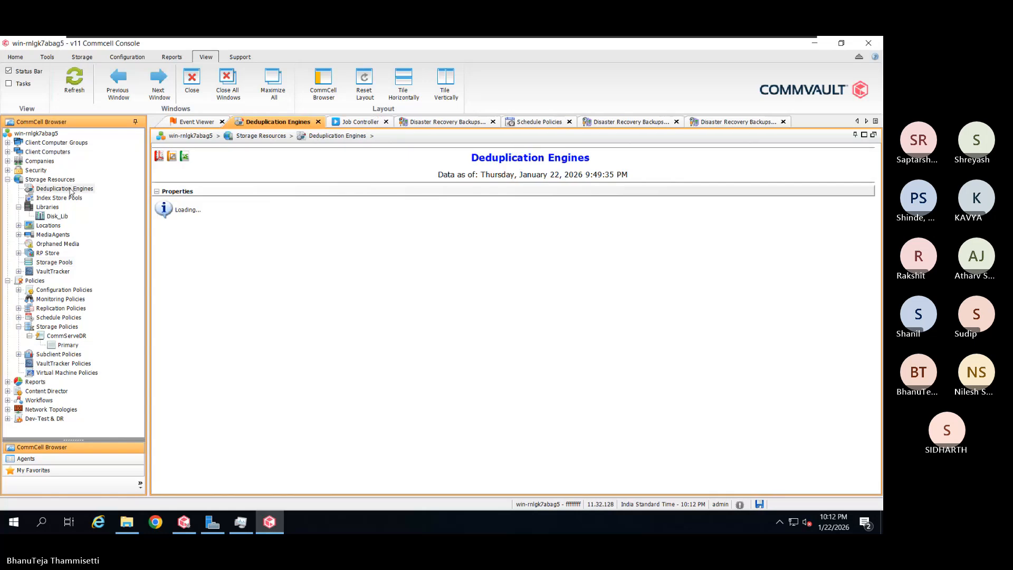
click(48, 59)
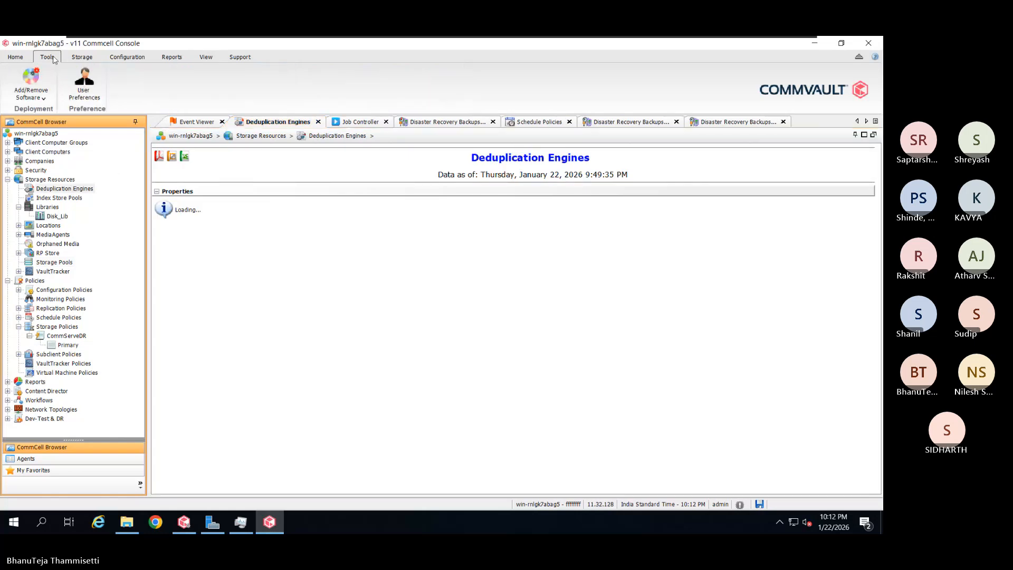
click(17, 58)
Open the Control Panel and review the DR Backup export settings without changing them
click(286, 98)
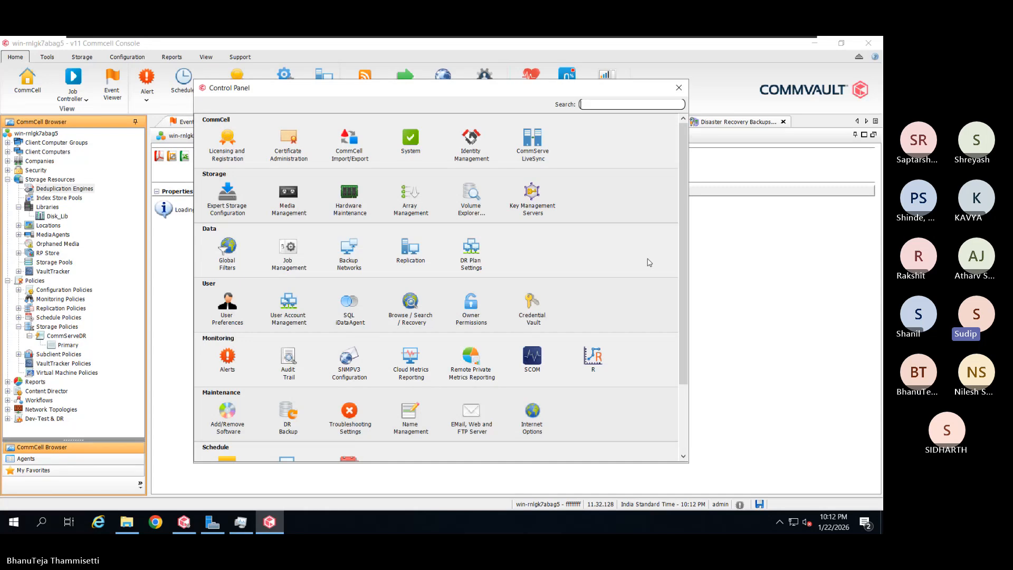
double_click(294, 428)
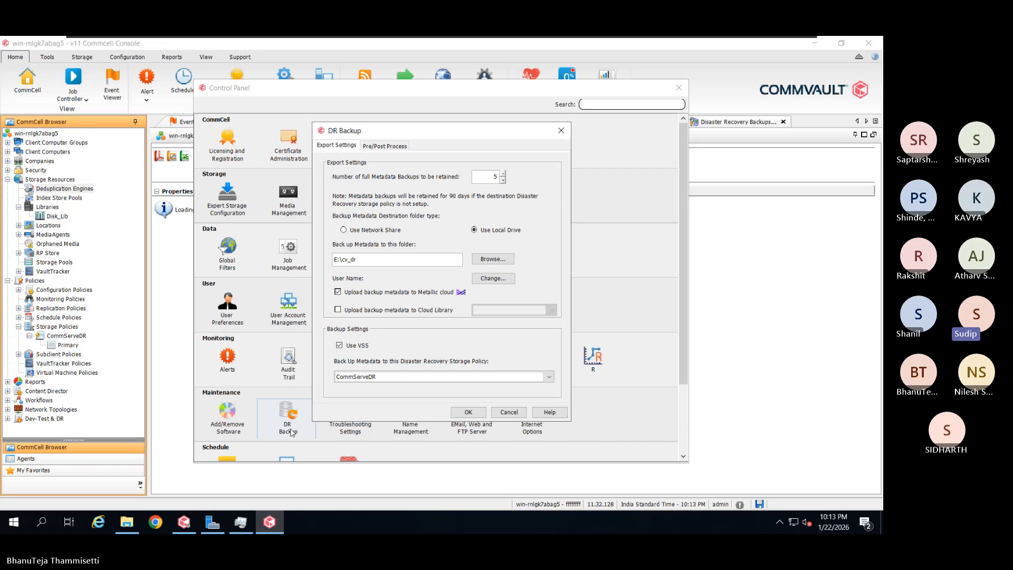
click(521, 411)
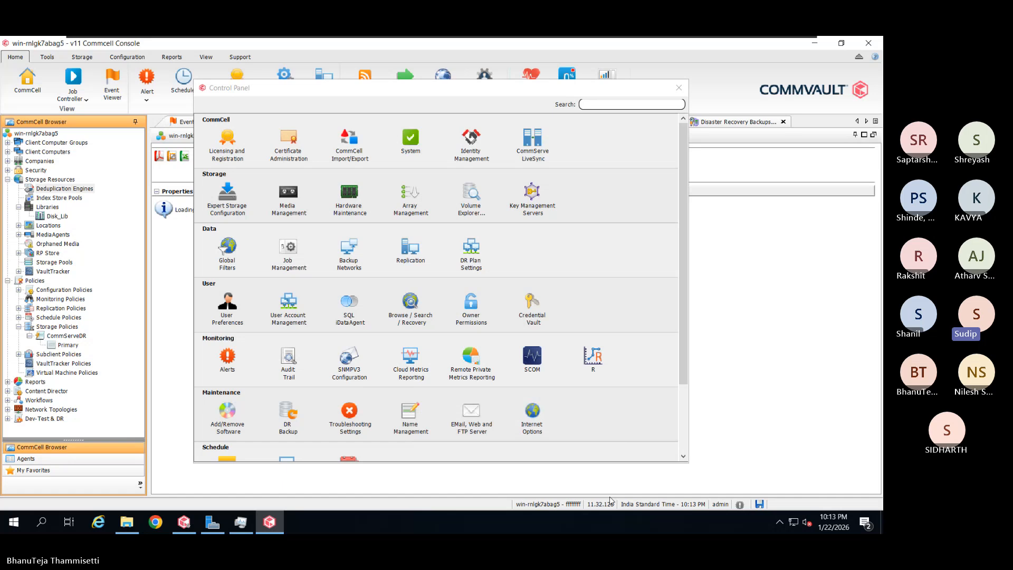
scroll(642, 427, down, 4)
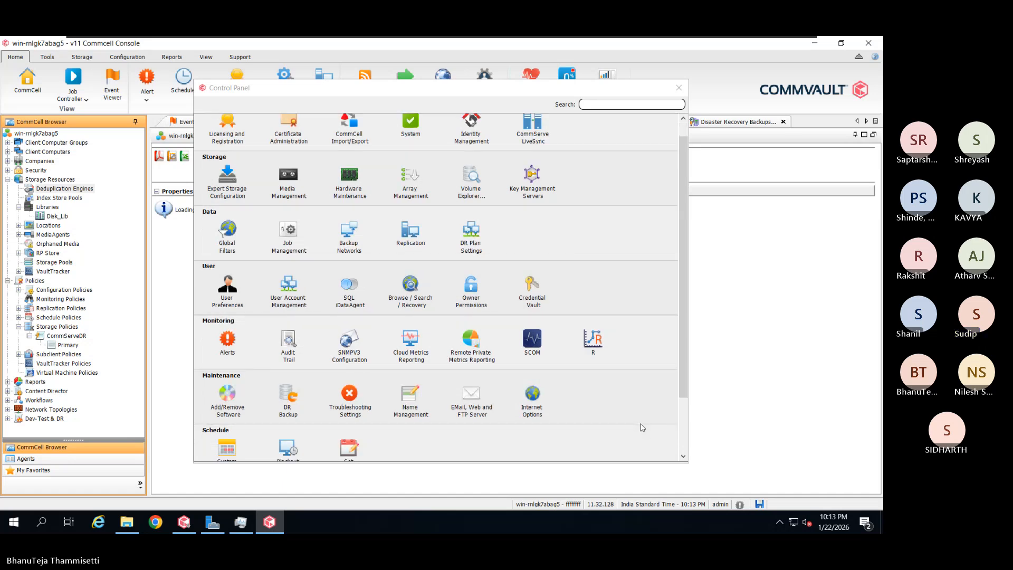
scroll(642, 427, down, 1)
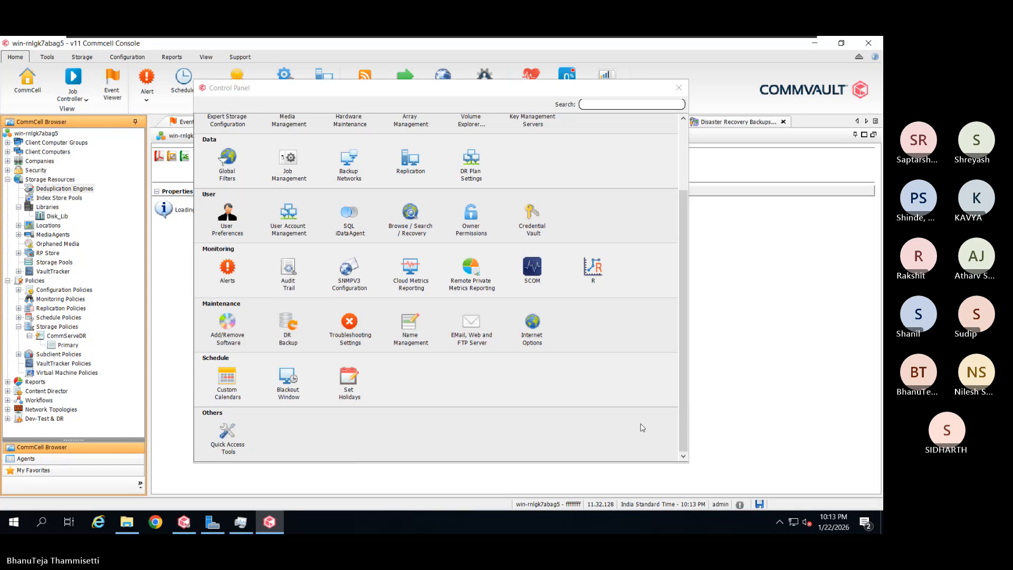
scroll(642, 427, up, 3)
click(680, 90)
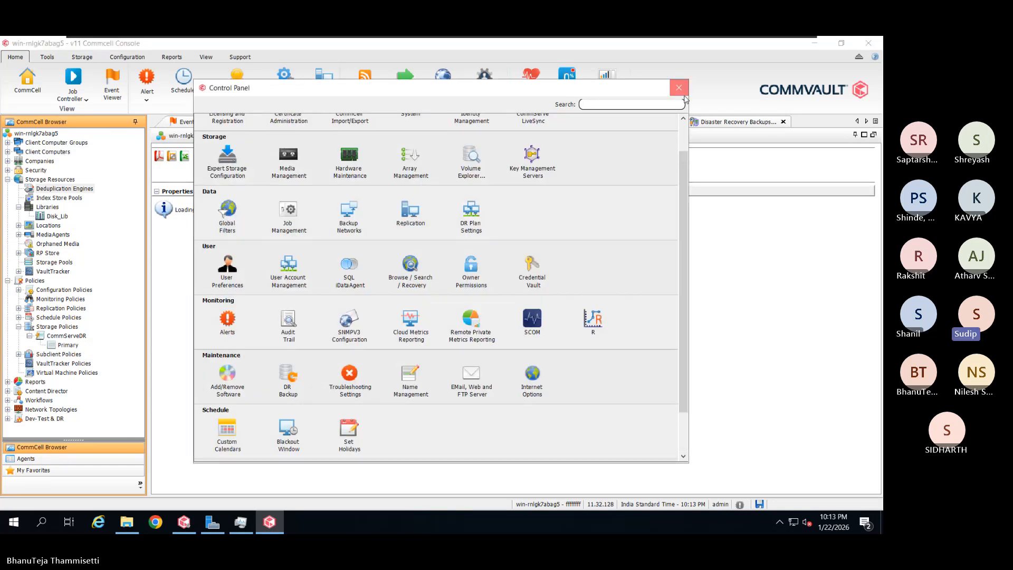
Close the Control Panel and browse the CommCell root node's All Tasks and View menus
click(680, 89)
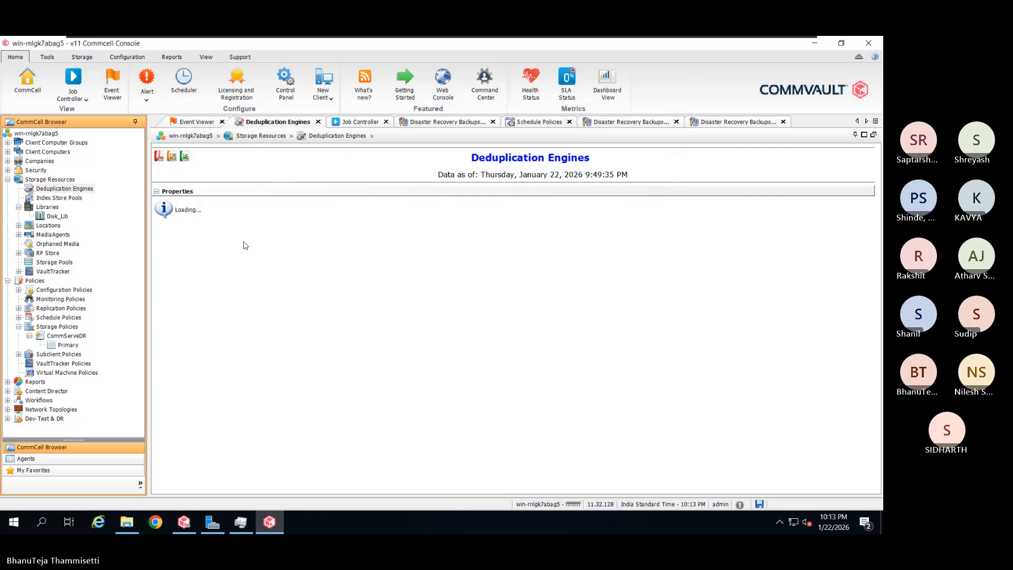
right_click(46, 134)
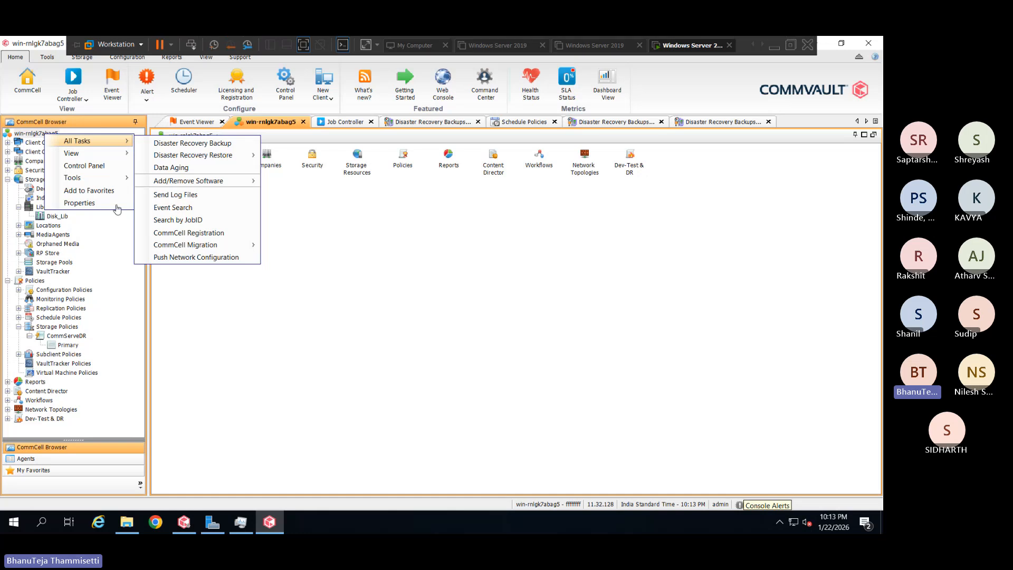
mouse_move(102, 154)
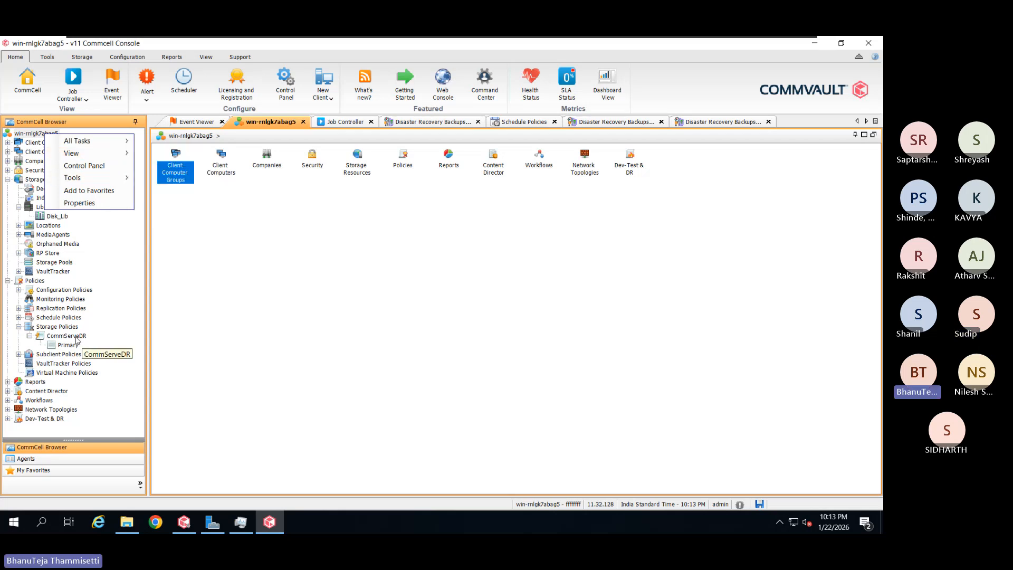
Start adding a new Disk storage pool from the Storage Pools node
click(65, 264)
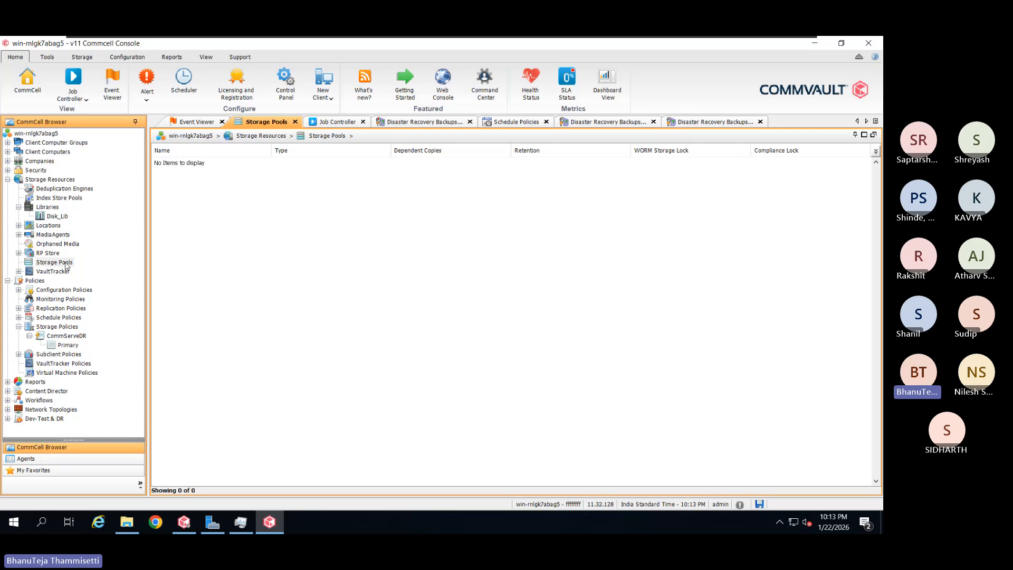
right_click(65, 264)
mouse_move(130, 271)
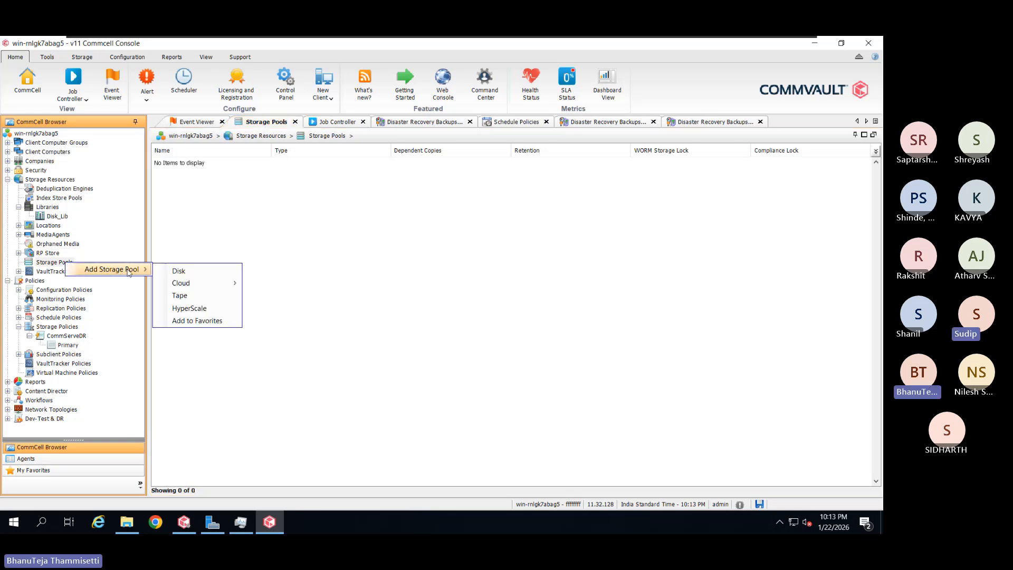
click(190, 269)
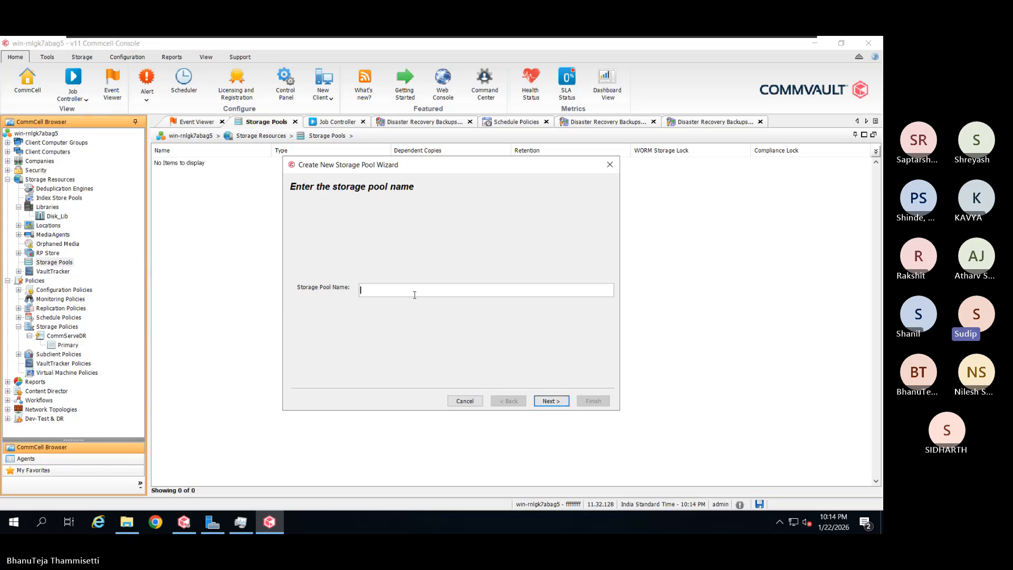
Name the pool 'Tst', keep Disk_Lib as its storage, and reach the deduplication settings
click(414, 295)
text(TS)
key(BackSpace)
text(st)
click(550, 401)
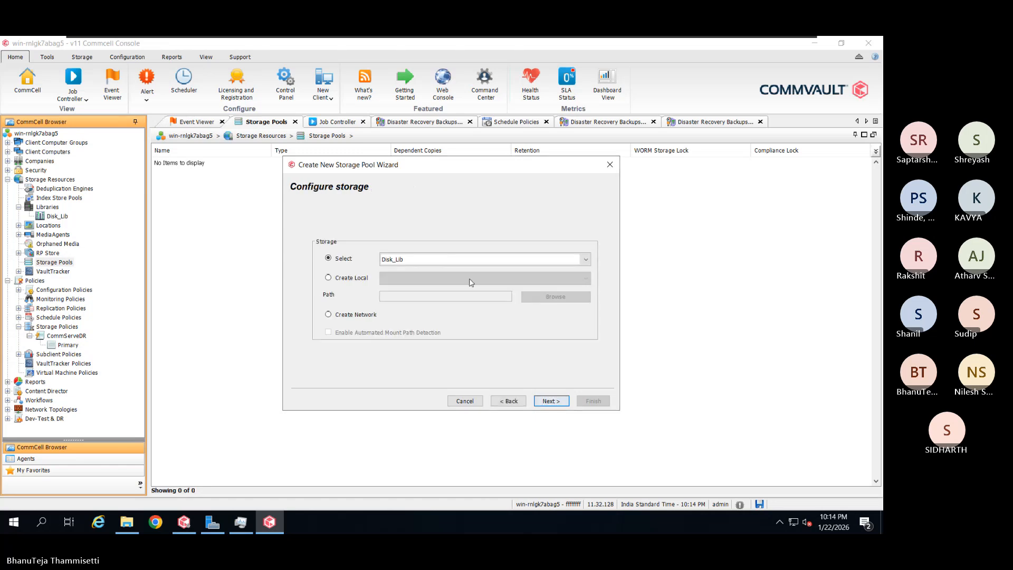
click(562, 403)
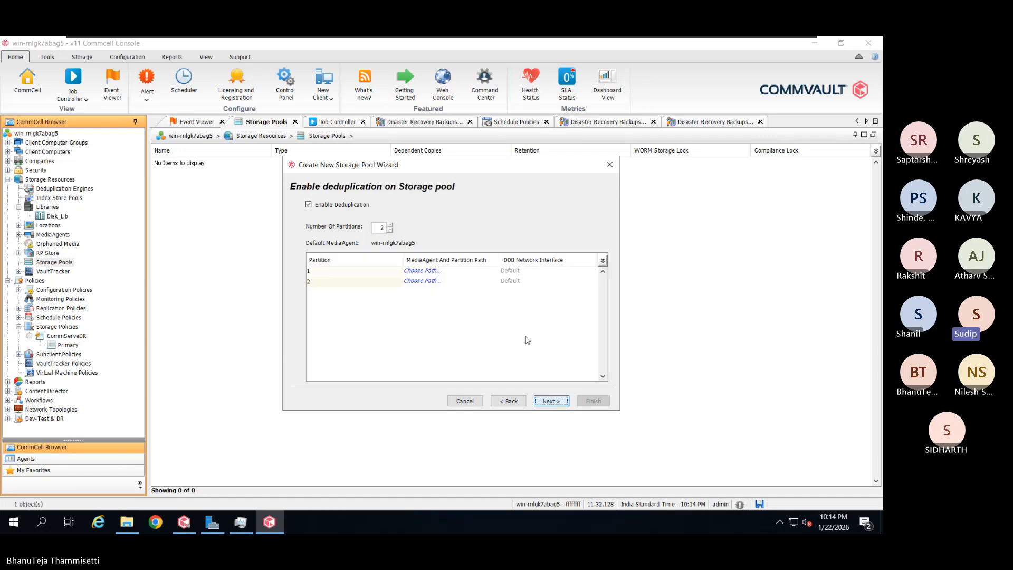
Set Number Of Partitions from 2 to 1 and open that partition's path settings
click(391, 230)
click(391, 225)
click(390, 230)
click(429, 272)
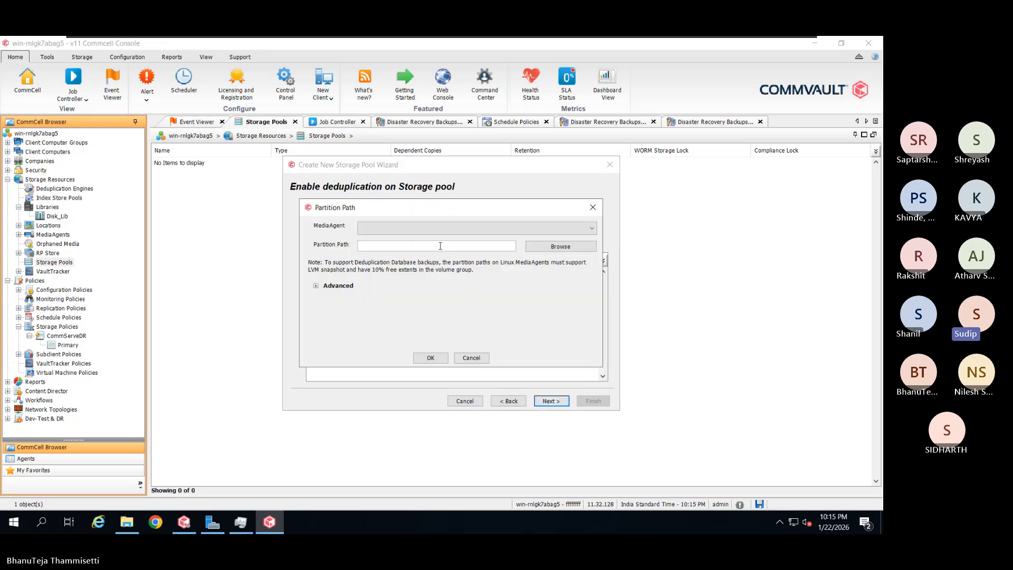
Assign MediaAgent win-rnlgk7abag5 to the partition and browse to the C: drive
click(448, 229)
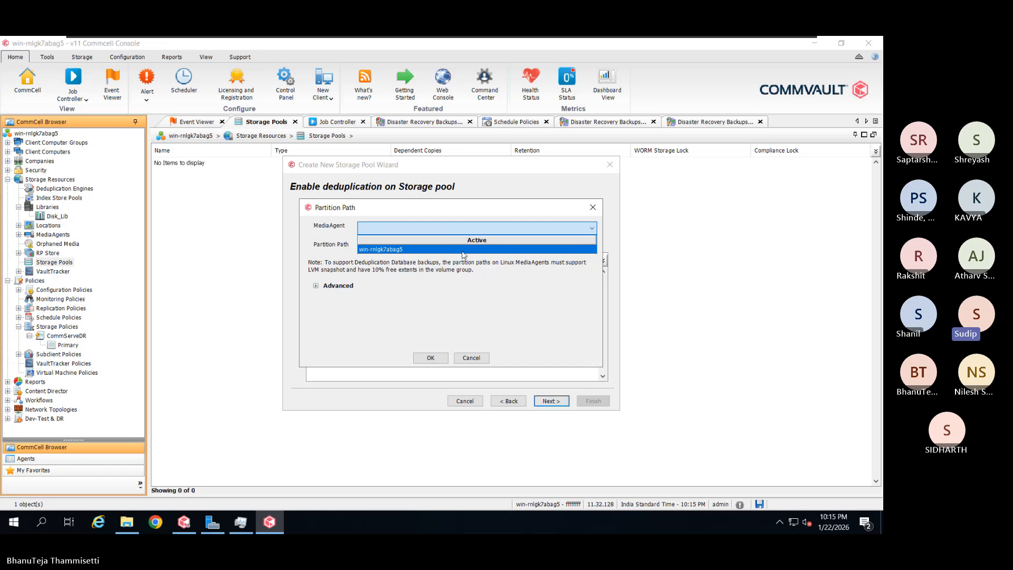
click(464, 249)
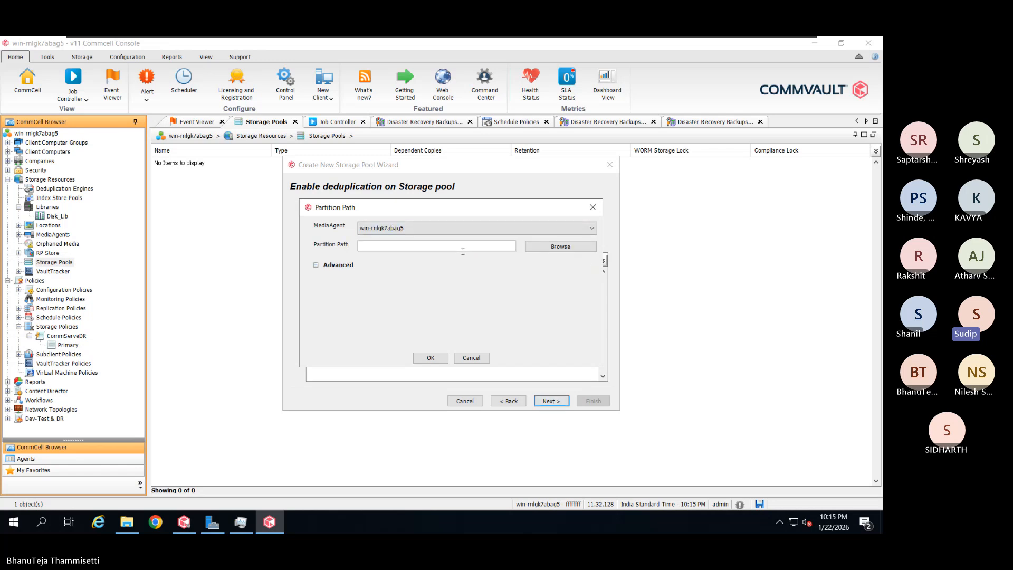
click(555, 267)
click(563, 248)
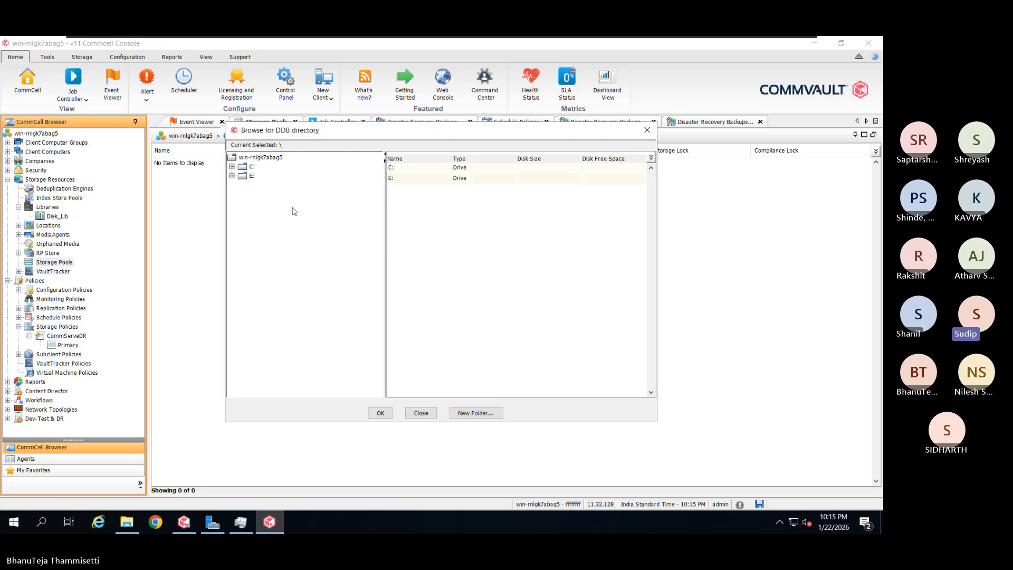
click(251, 176)
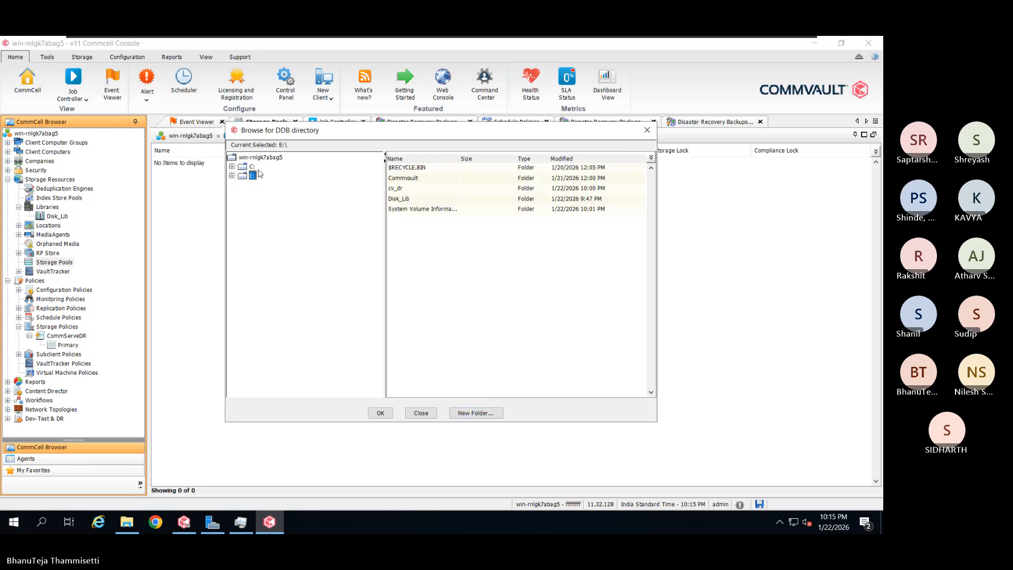
click(252, 167)
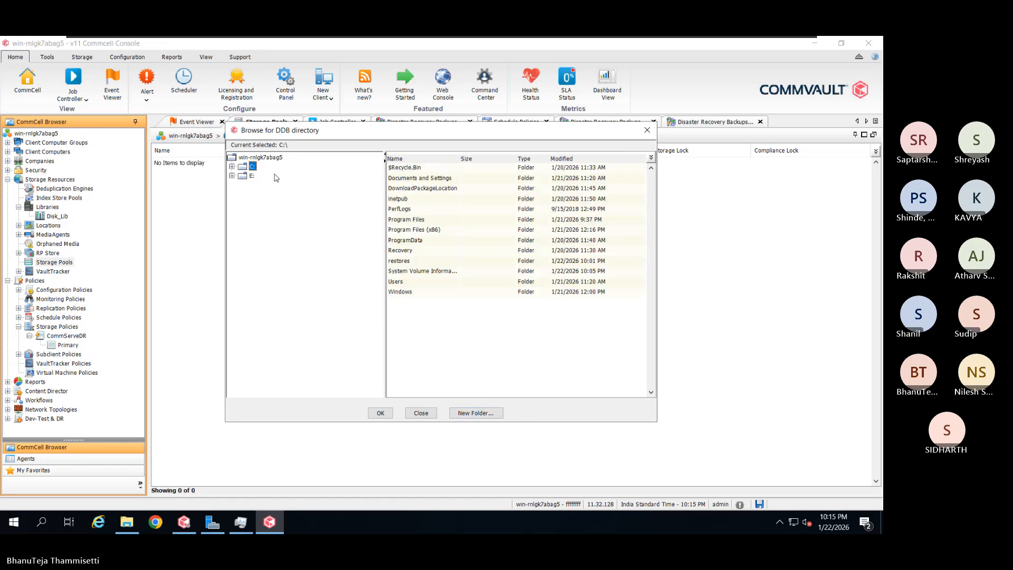
Create a new Cv_DDB folder on C: and accept C:\Cv_DDB as the partition path
click(476, 413)
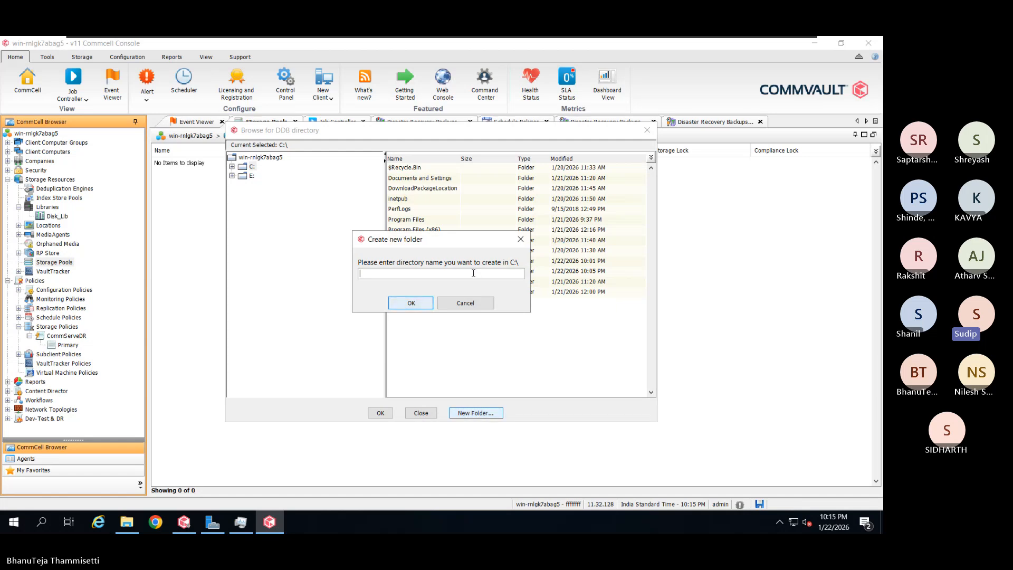
text(D)
key(BackSpace)
text(Cv_DDB)
click(398, 305)
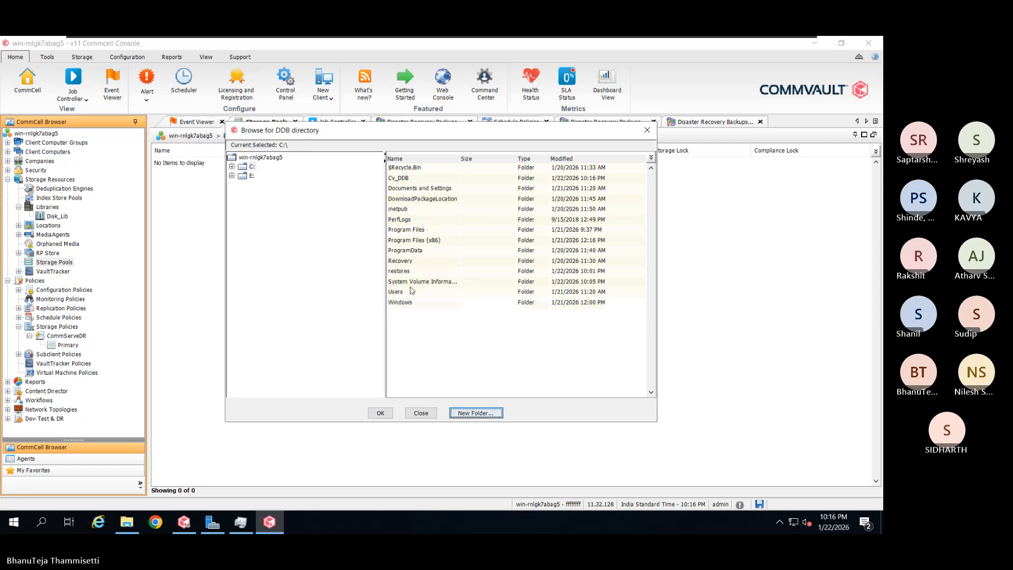
click(417, 178)
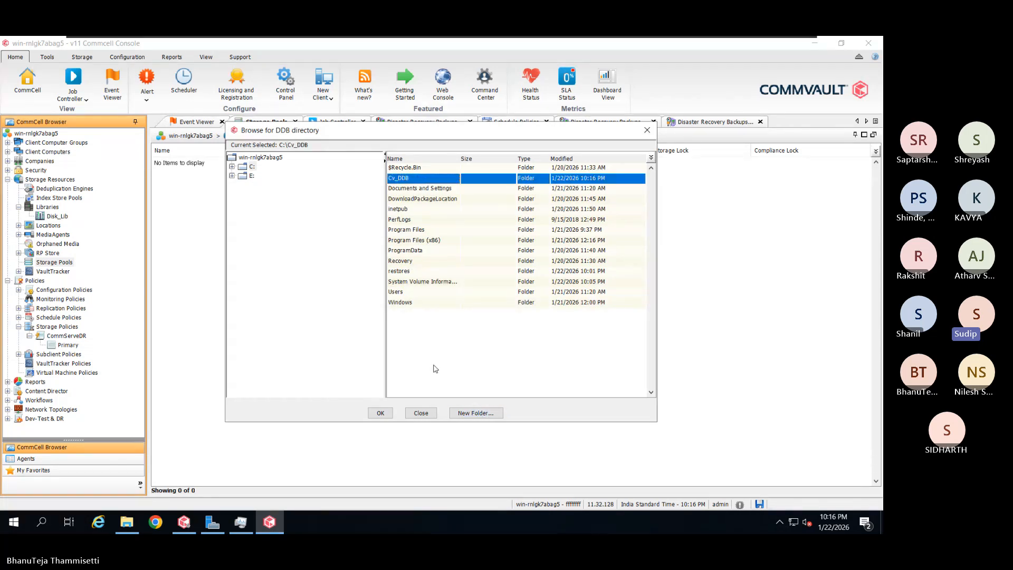
click(390, 412)
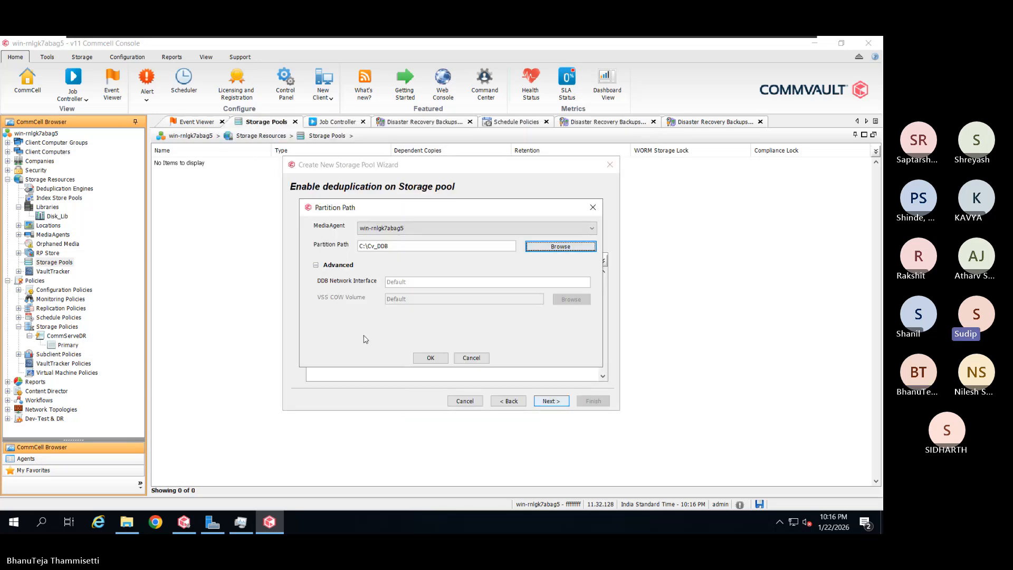
Confirm the partition's MediaAgent and path and advance to the primary copy's advanced settings
click(397, 286)
click(393, 267)
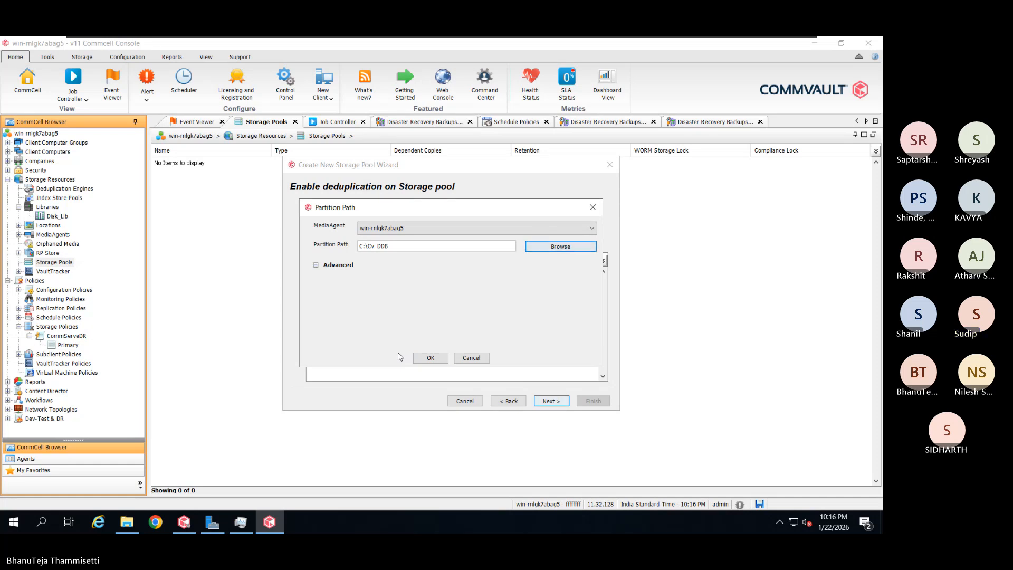
click(422, 358)
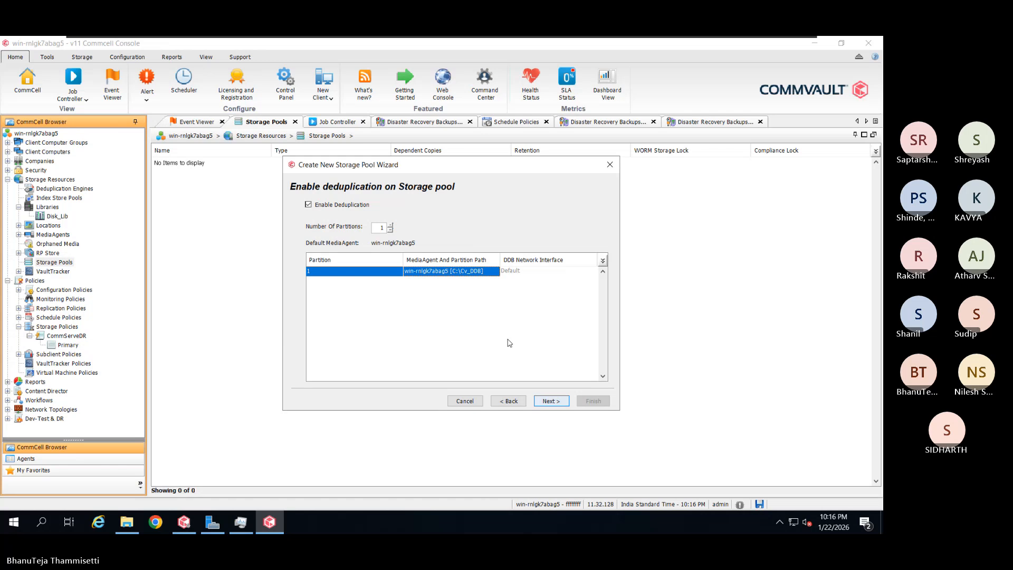
click(550, 401)
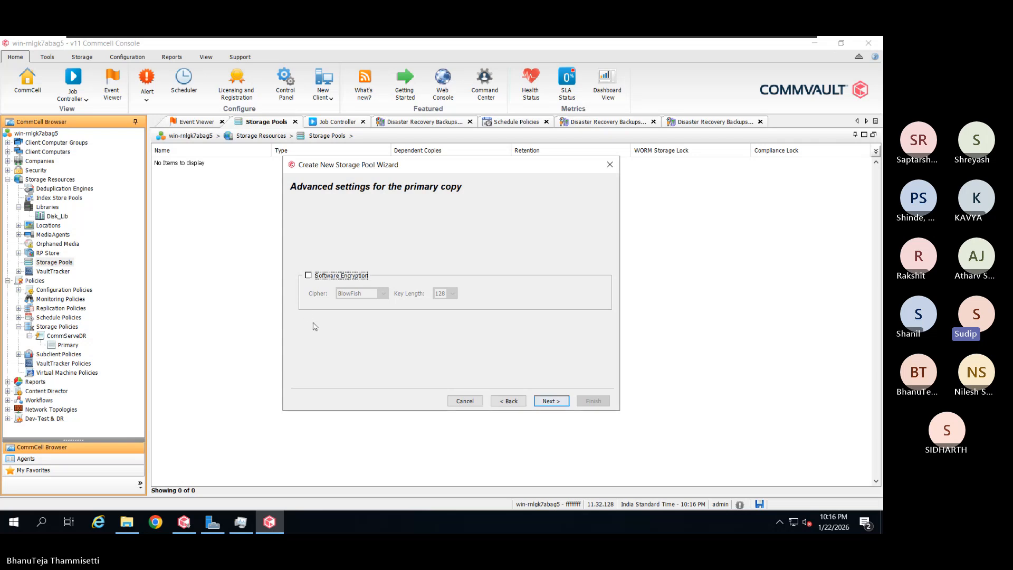
click(306, 277)
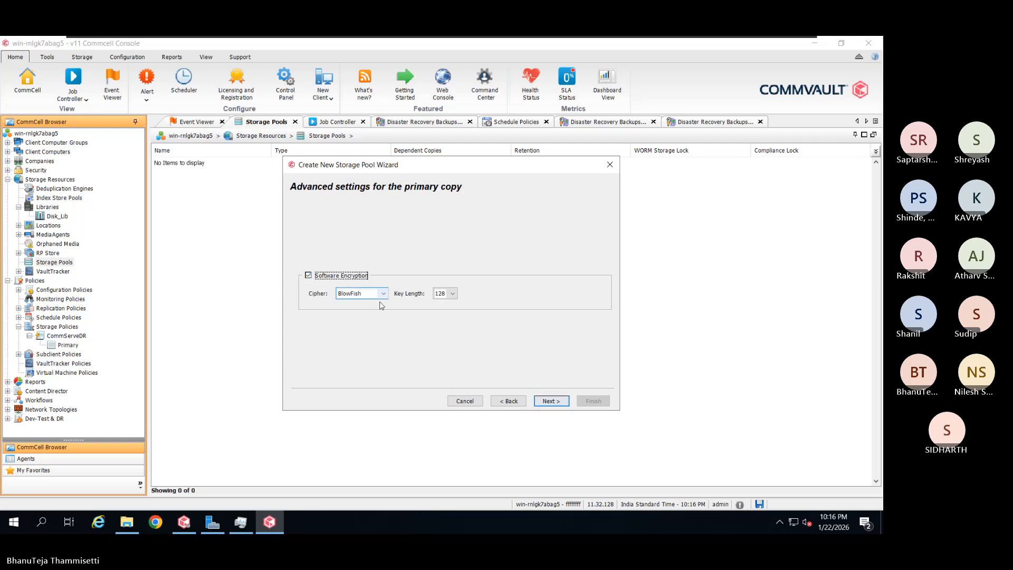
click(383, 293)
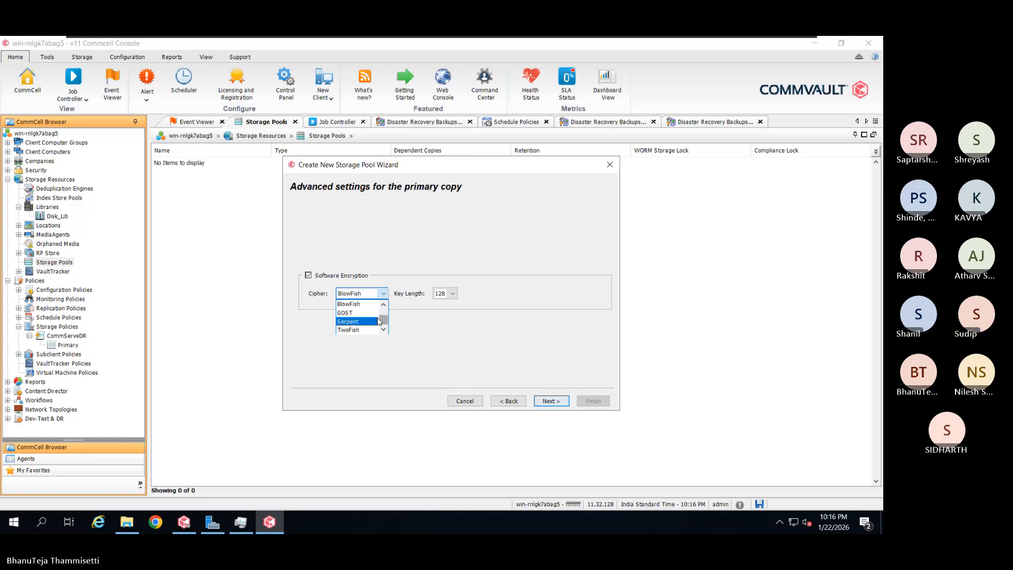
scroll(373, 329, up, 1)
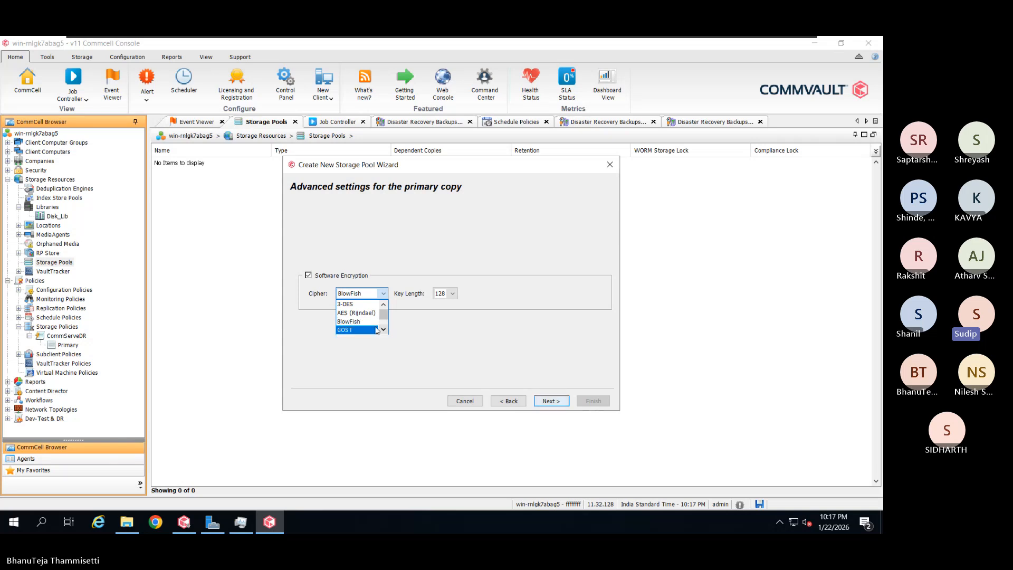
click(354, 305)
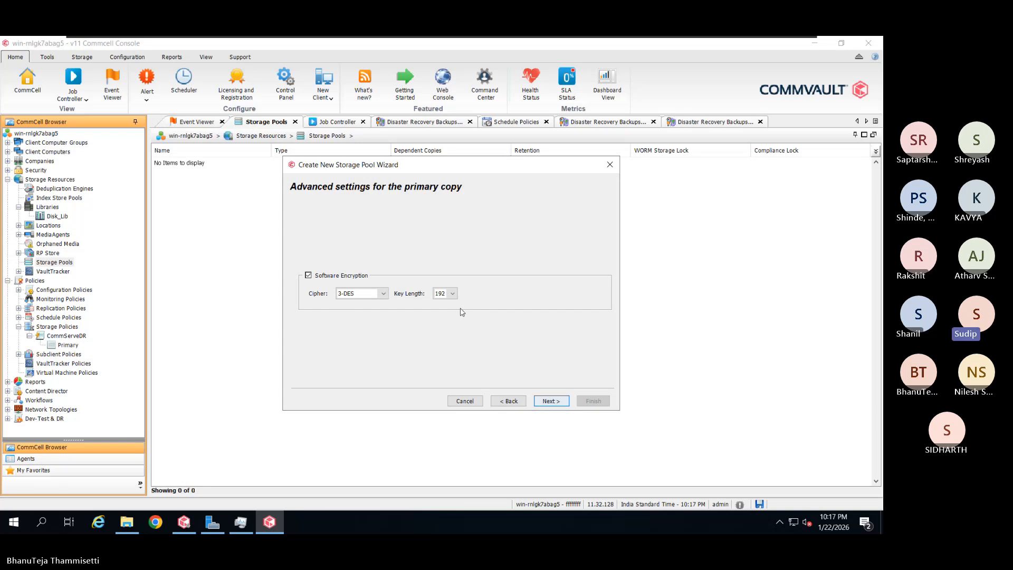
click(452, 294)
click(481, 297)
click(383, 294)
click(372, 314)
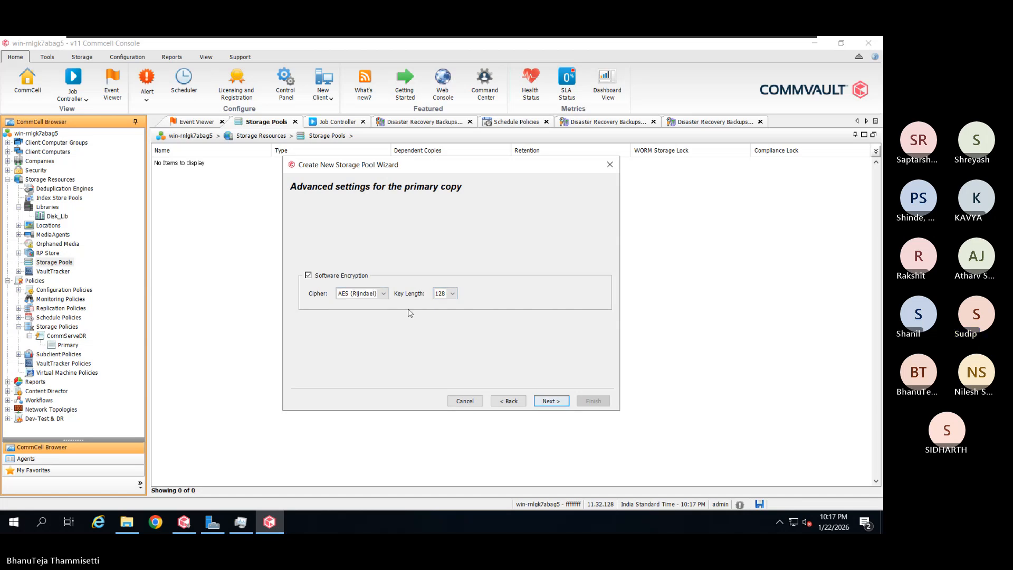
click(454, 294)
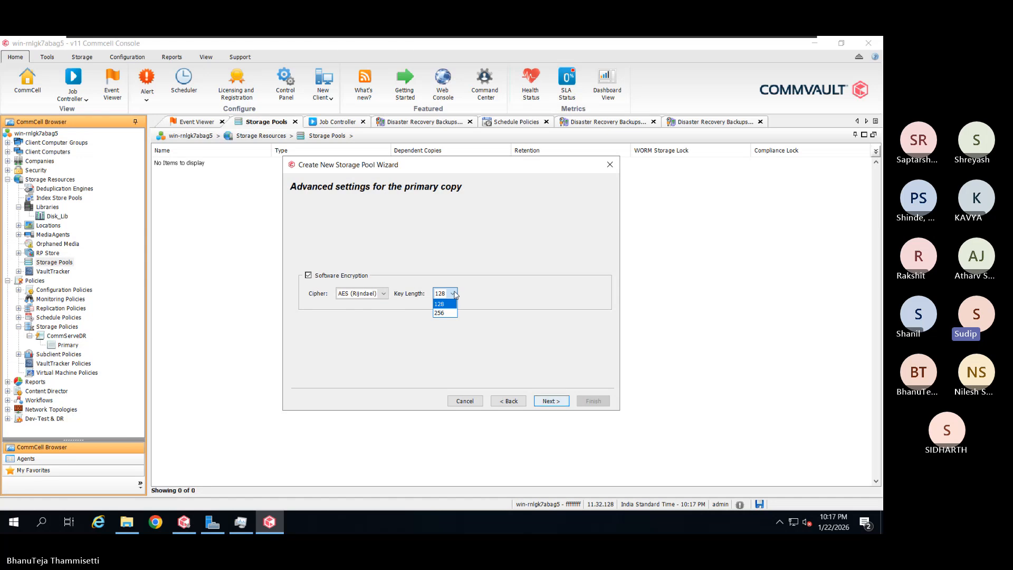
click(352, 275)
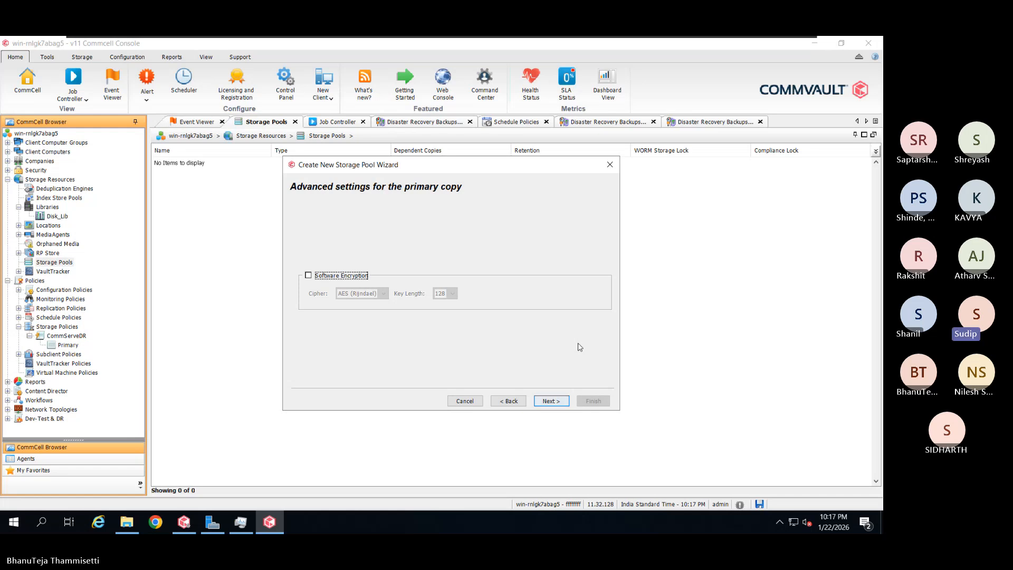
Review the settings and finish creating the deduplicated storage pool Tst on Disk_Lib
click(550, 401)
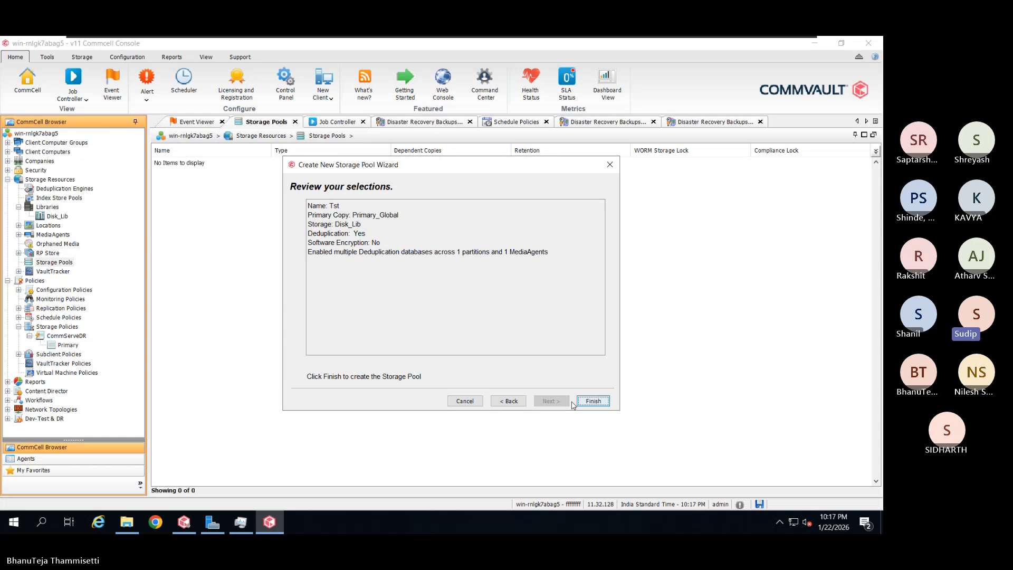
click(603, 404)
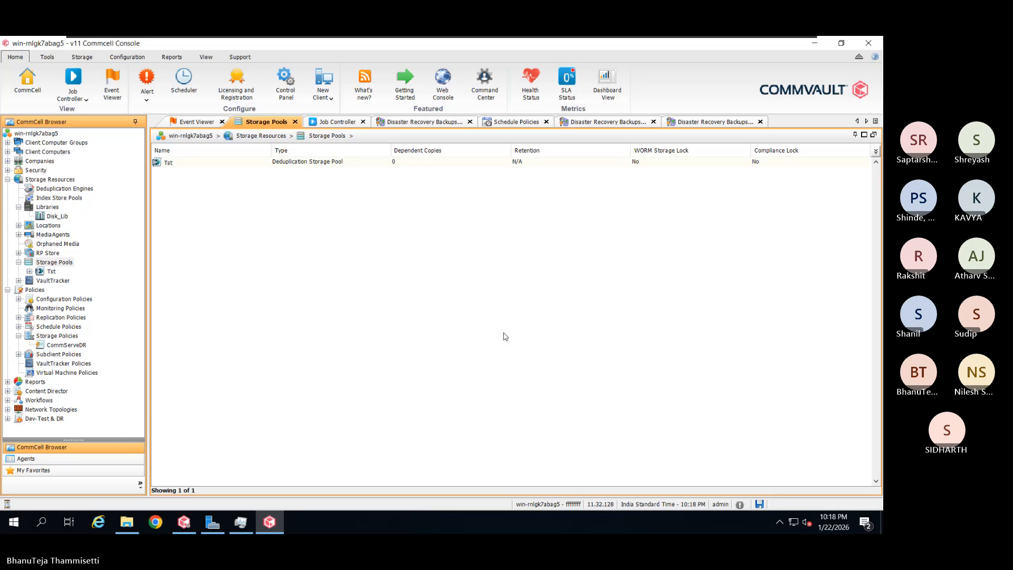
Check the deduplication engines, then list and refresh Storage Pools so Tst appears
click(73, 189)
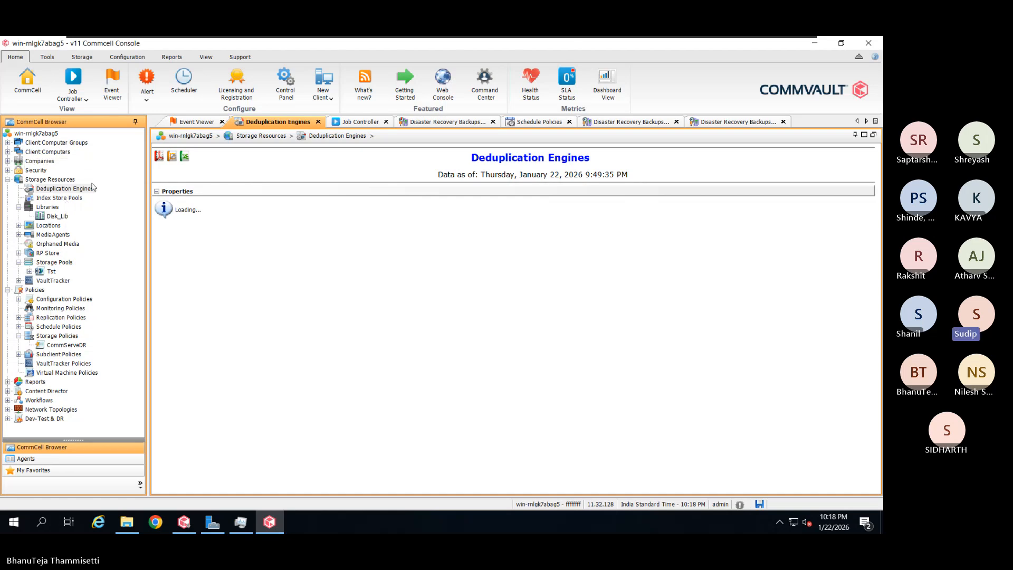
click(54, 262)
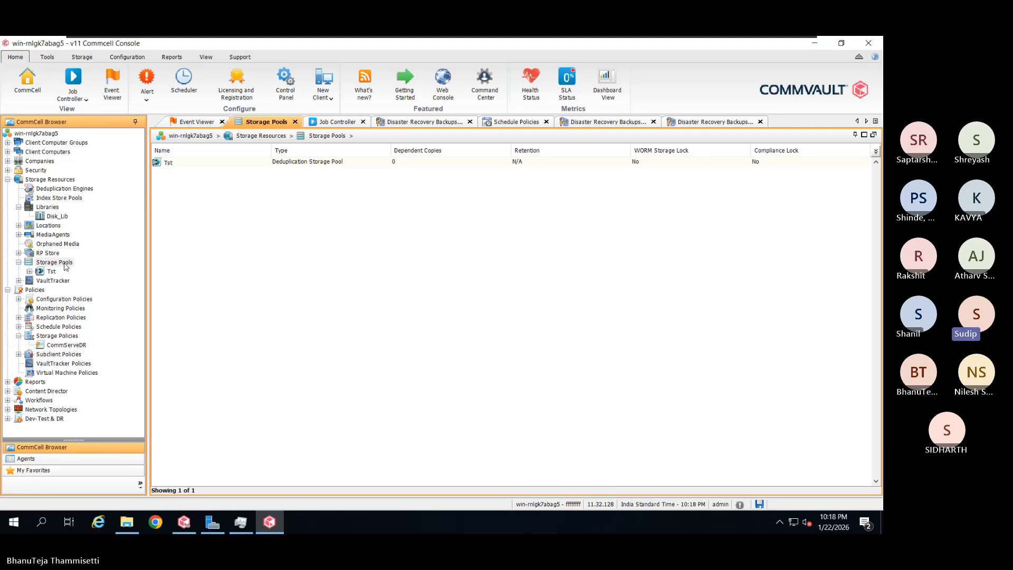
click(29, 271)
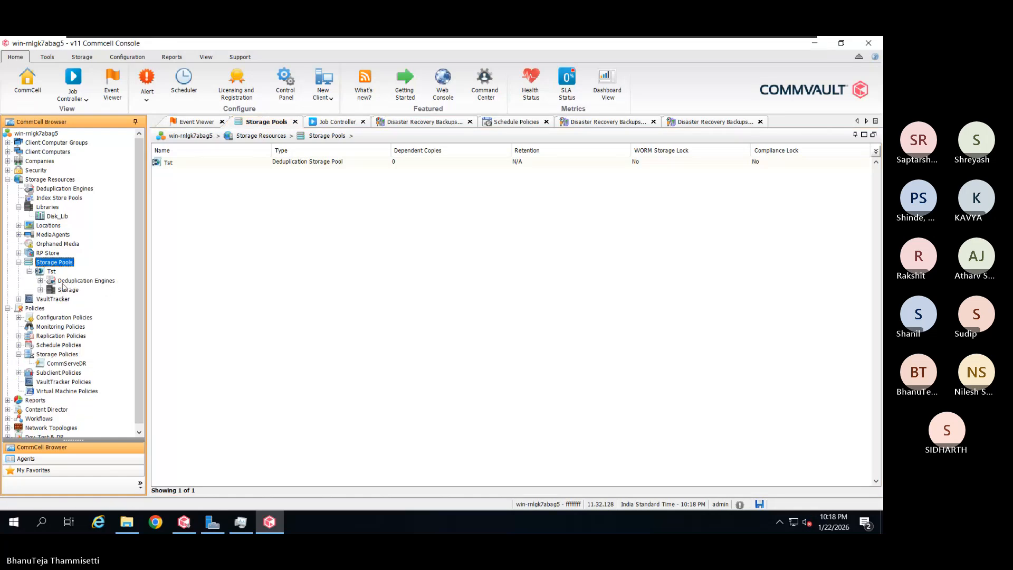
Open the Tst storage pool and view its deduplication engines report
click(51, 273)
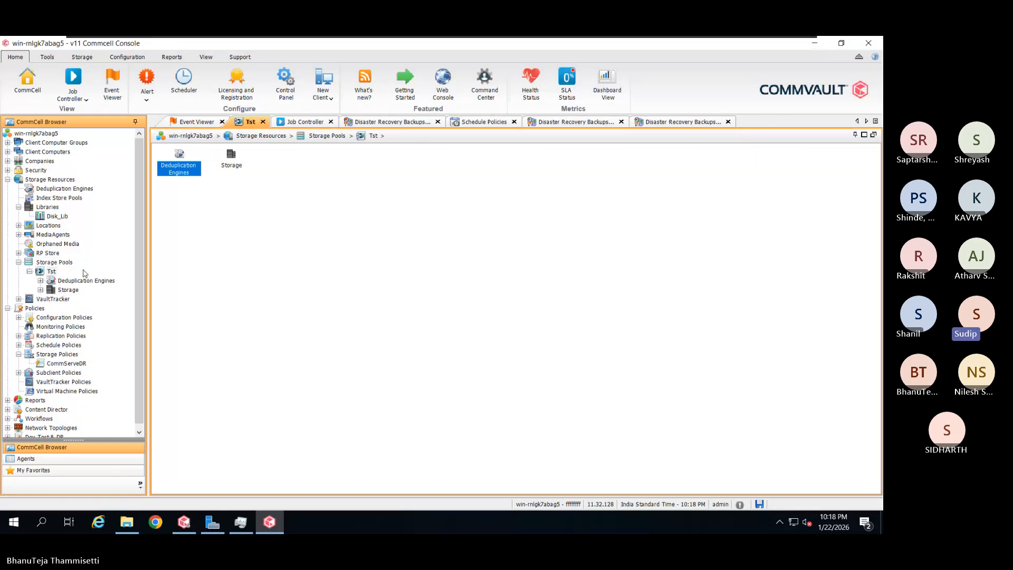
click(41, 281)
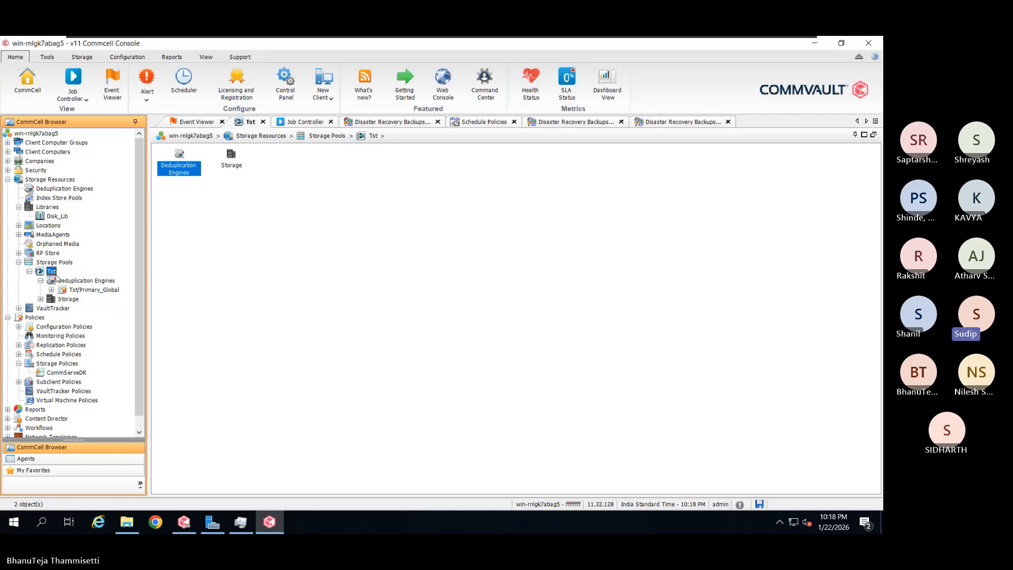
click(58, 279)
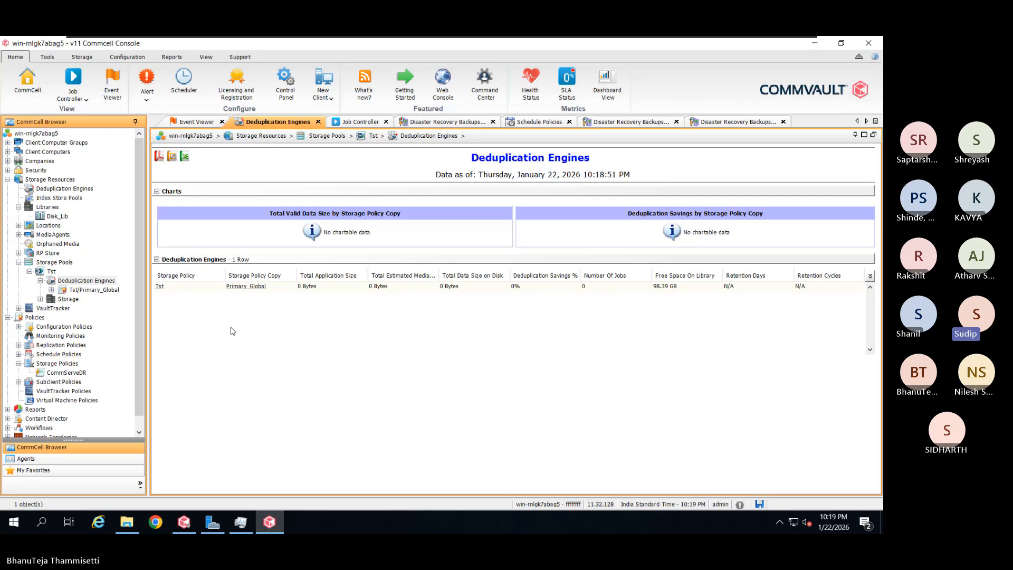
Browse the Tst pool's Disk_Lib storage and open the Tst/Primary_Global copy summary
click(40, 299)
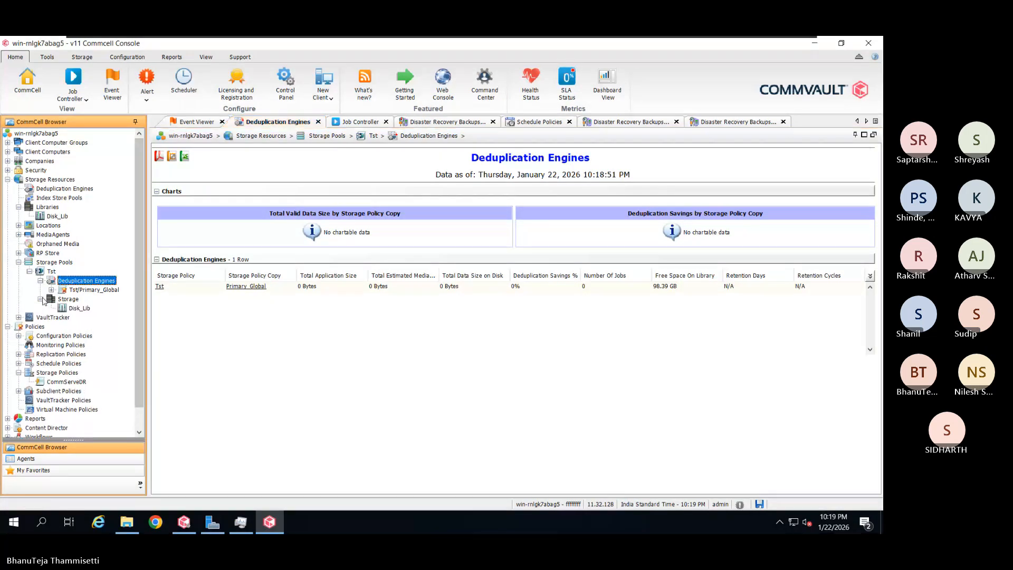
click(67, 300)
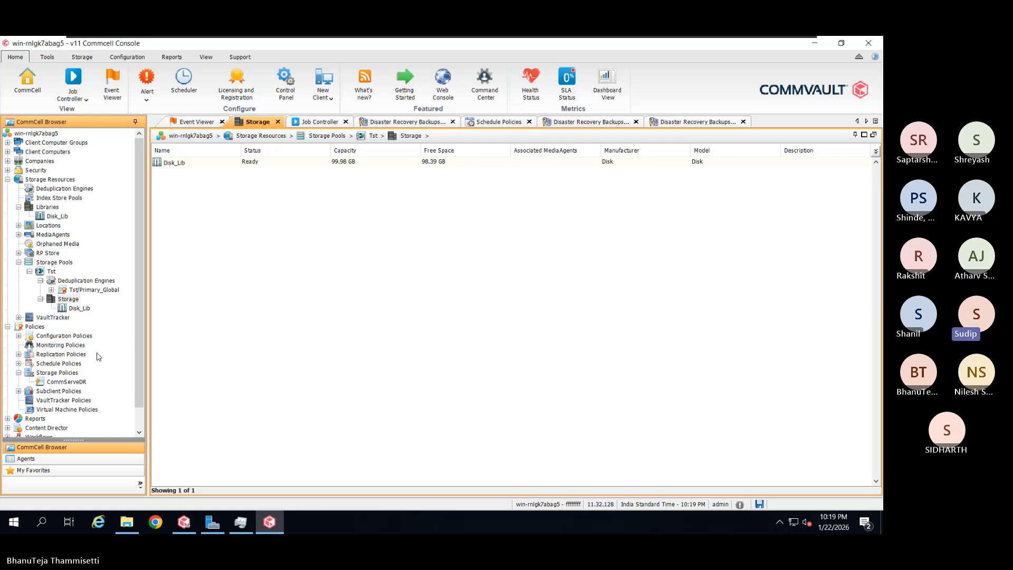
click(55, 297)
click(53, 290)
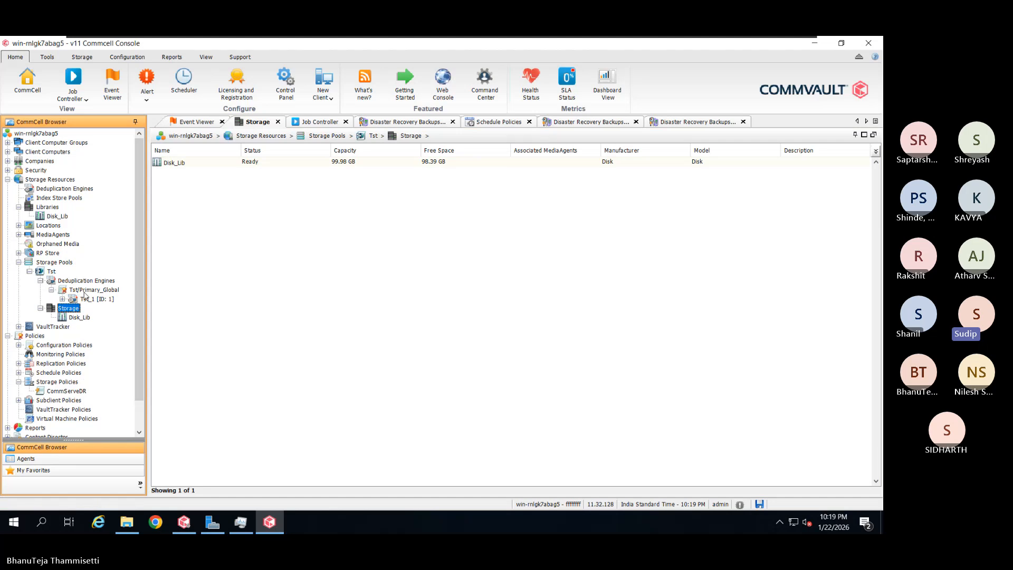
click(90, 291)
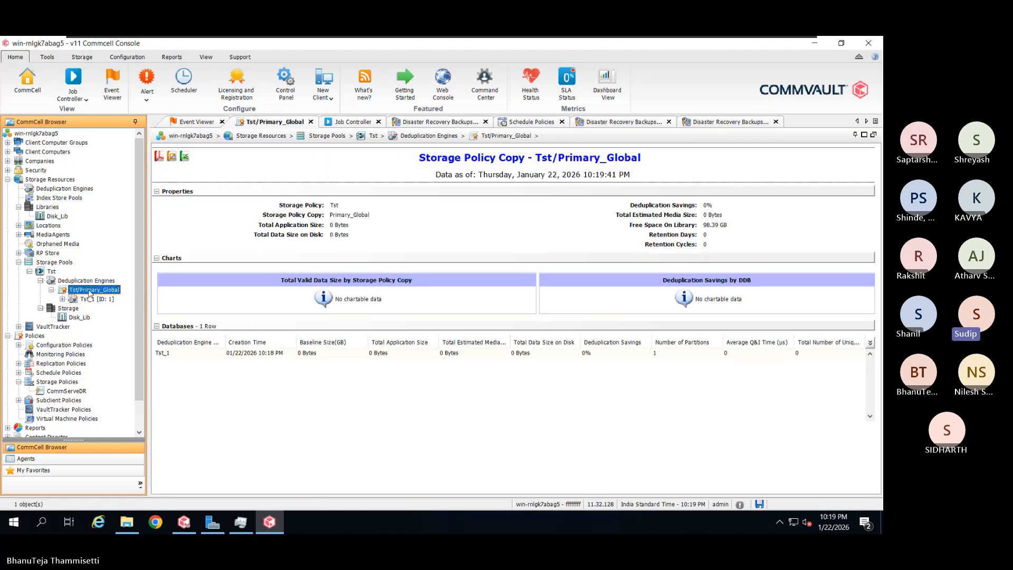
Open the Tst_1 [ID: 1] deduplication database report under Tst/Primary_Global
click(62, 300)
click(83, 299)
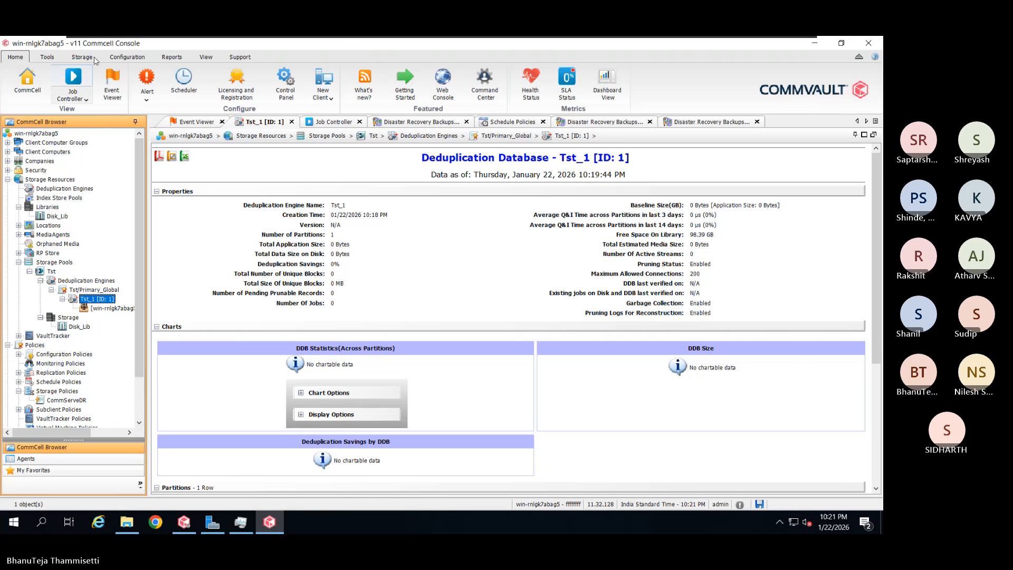
List the Client Computers, showing the single Windows Server 2019 client on version 11.32.128
double_click(47, 152)
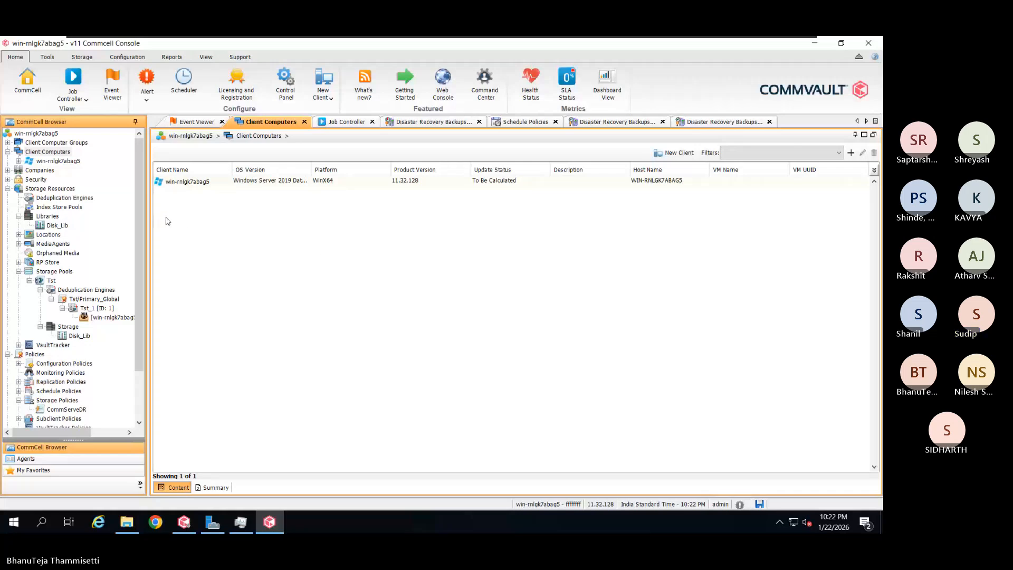
Expand the client node to reveal its File System, Sharepoint Server and Virtual Server agents
click(48, 152)
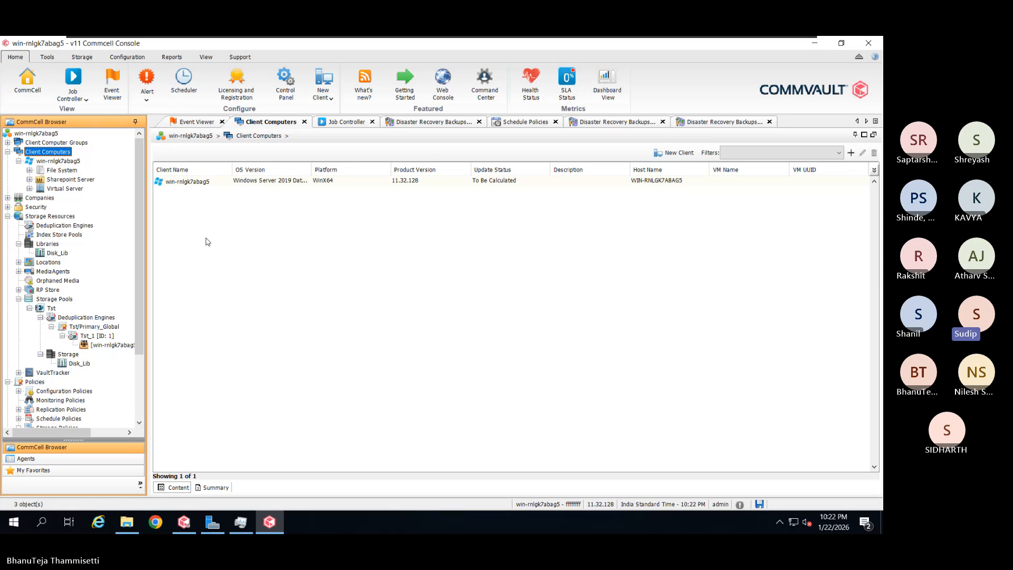
Open File System's defaultBackupSet to list the DDBBackup and default subclients
click(72, 172)
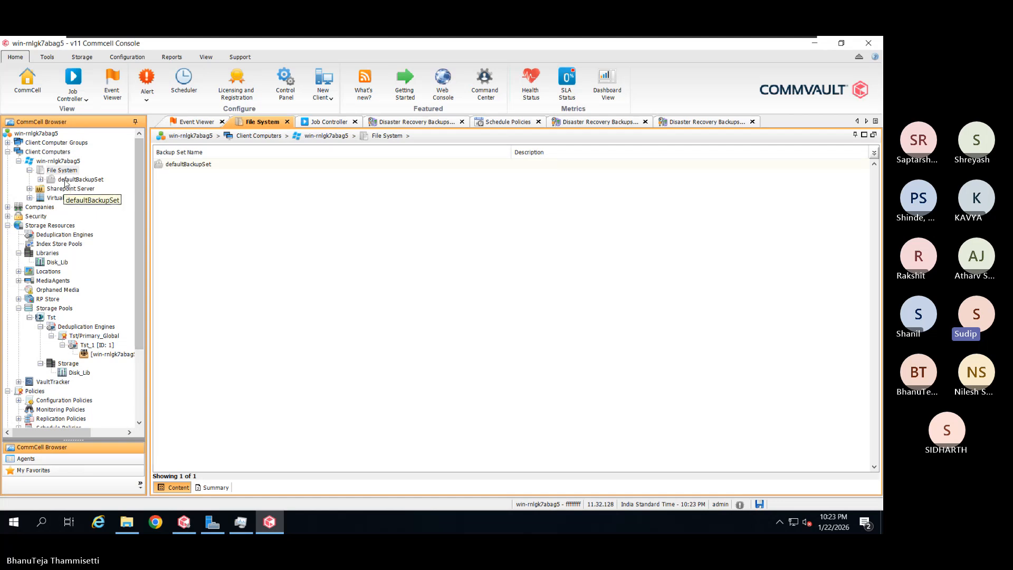
click(66, 180)
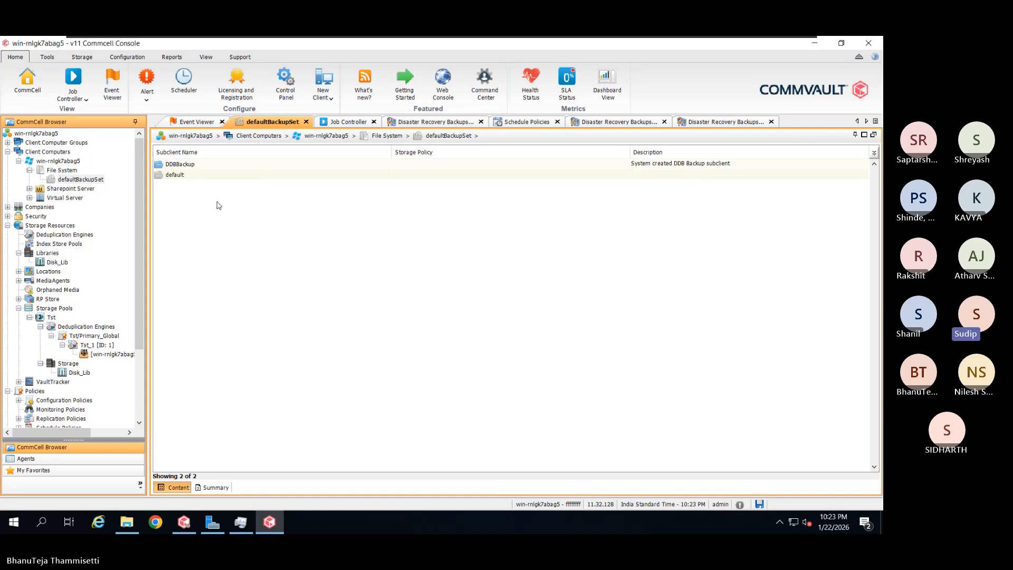
In the default subclient's properties, rename it to 'Path-1' and view its Content tab
right_click(230, 176)
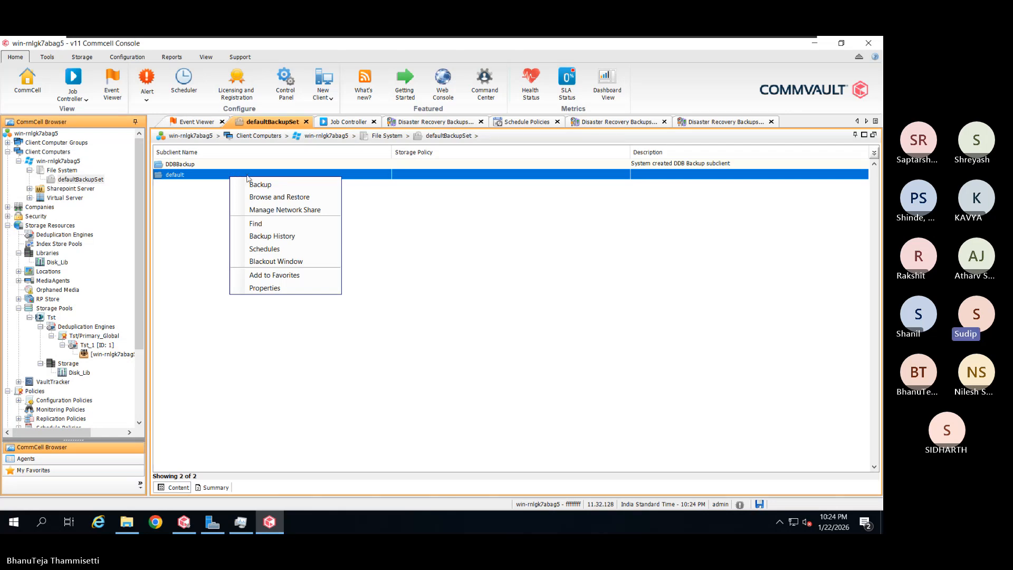
click(265, 290)
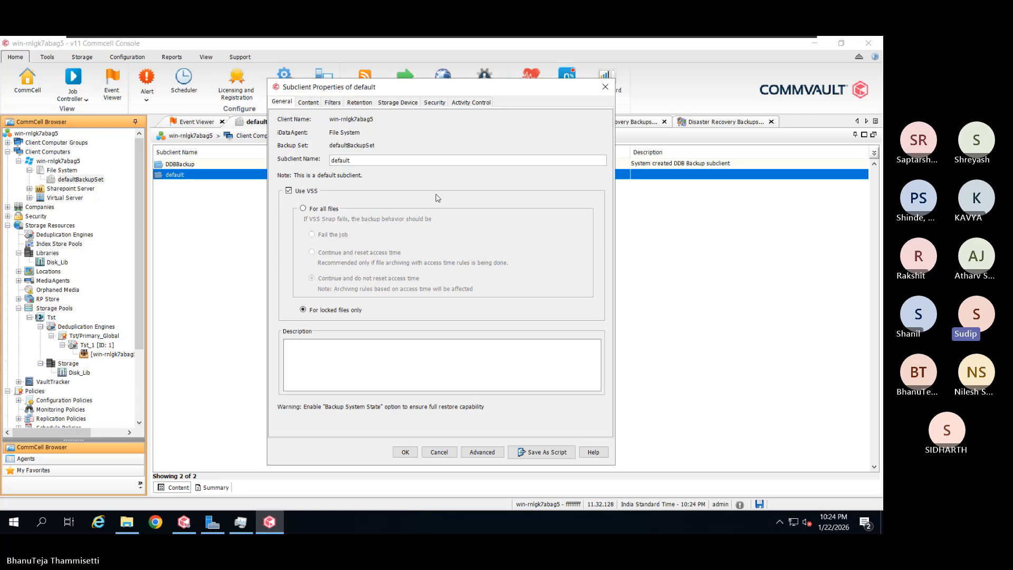
click(380, 159)
drag(349, 162, 326, 161)
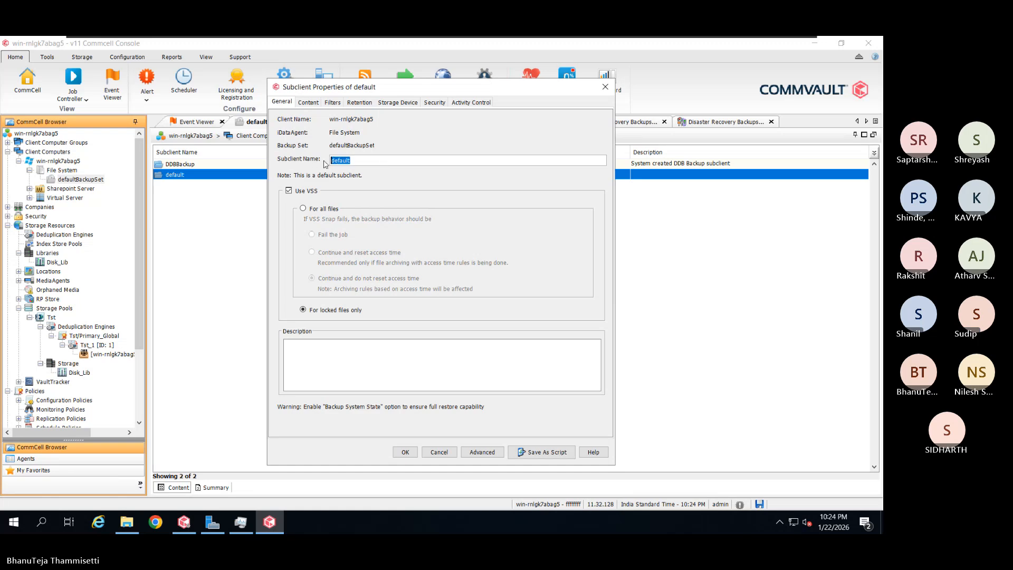
text(Path-1)
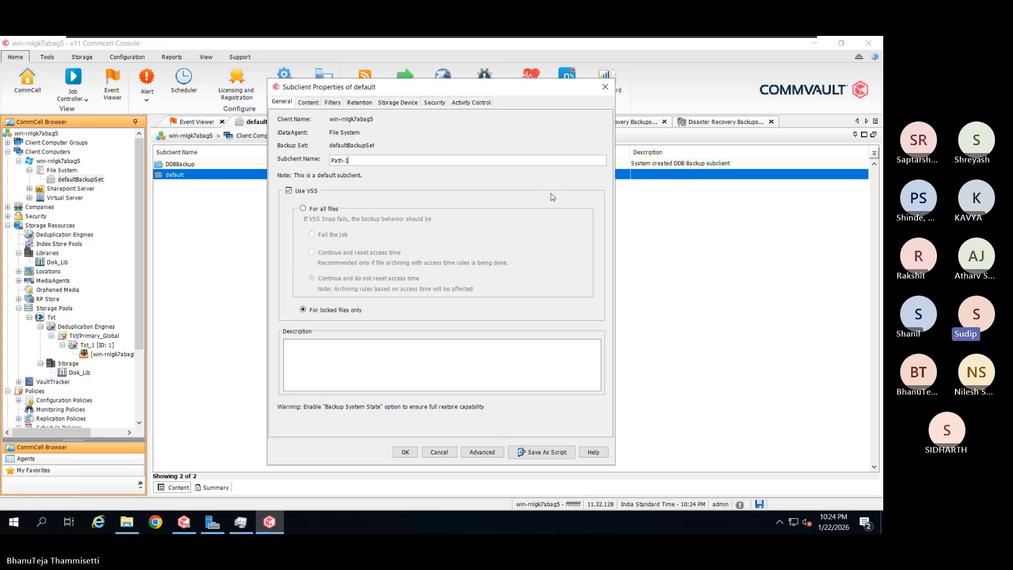
click(316, 104)
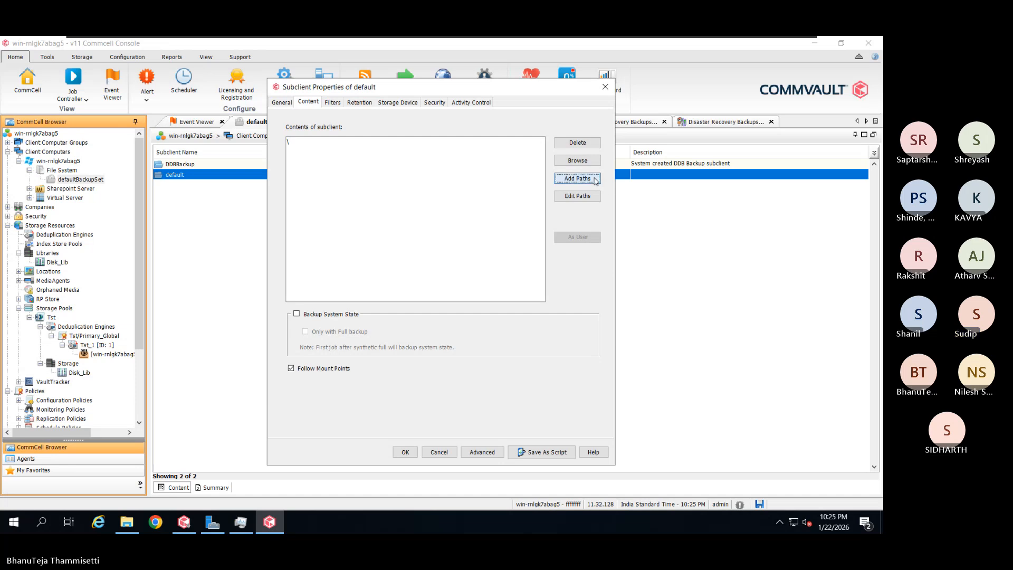
Browse drive C: and add C:\Windows as subclient content, accepting the auto-detection warning
click(595, 181)
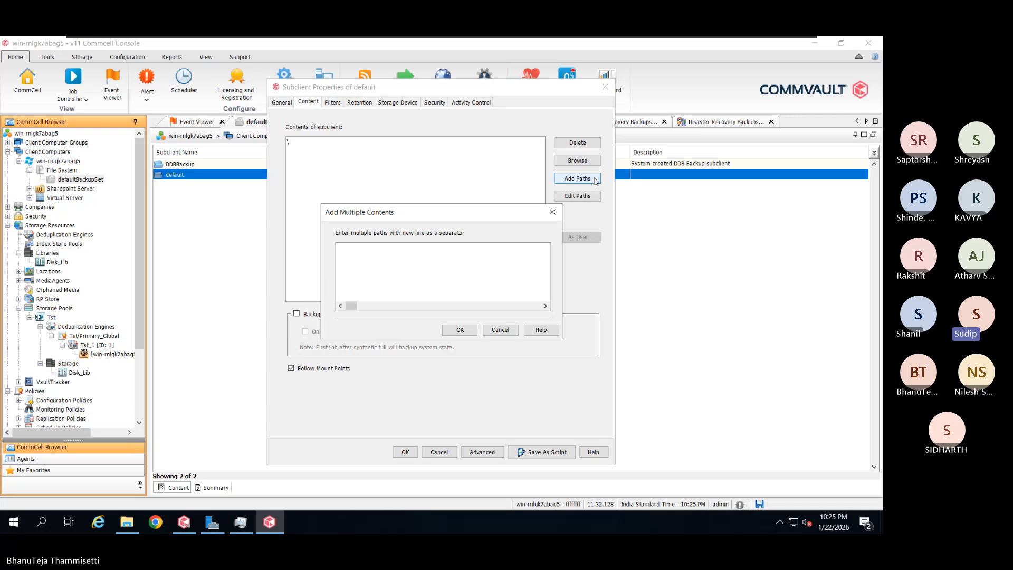
click(502, 331)
click(596, 164)
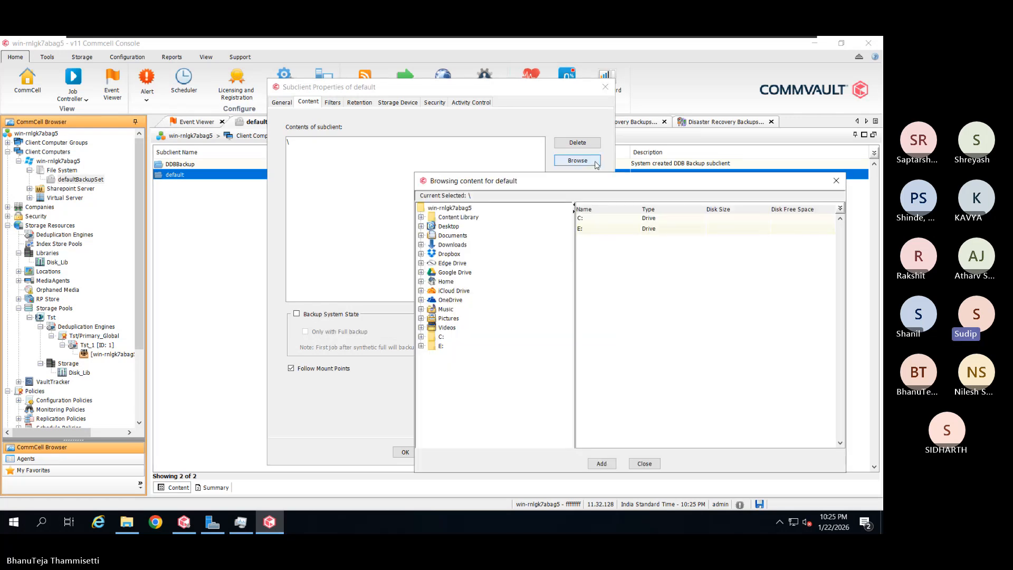
click(441, 337)
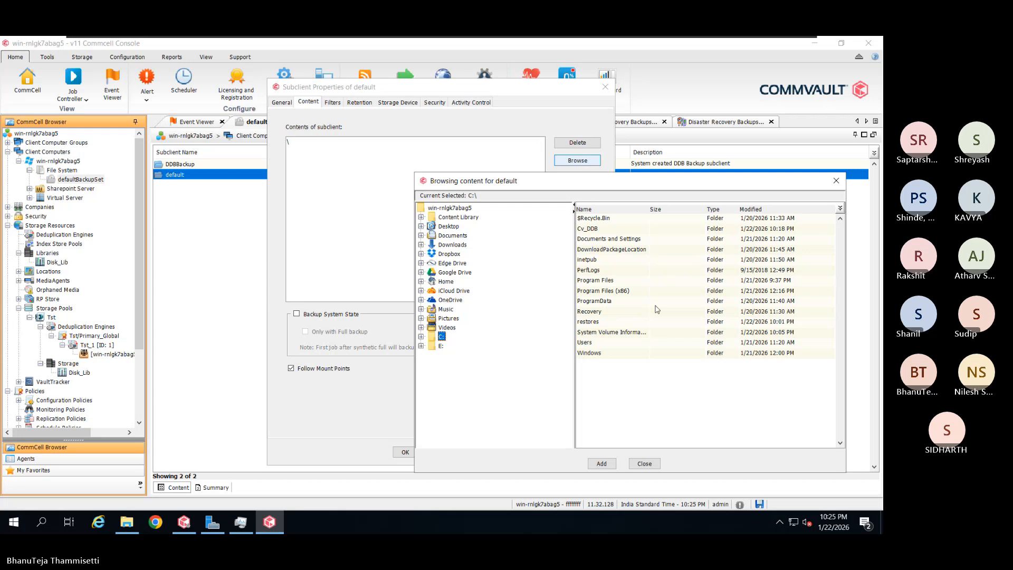
click(624, 356)
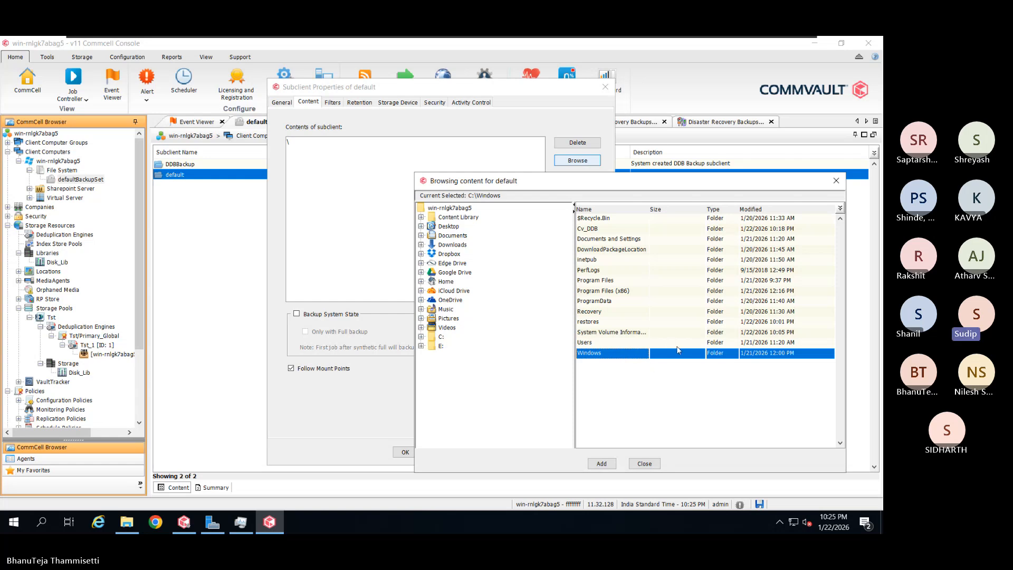
click(601, 464)
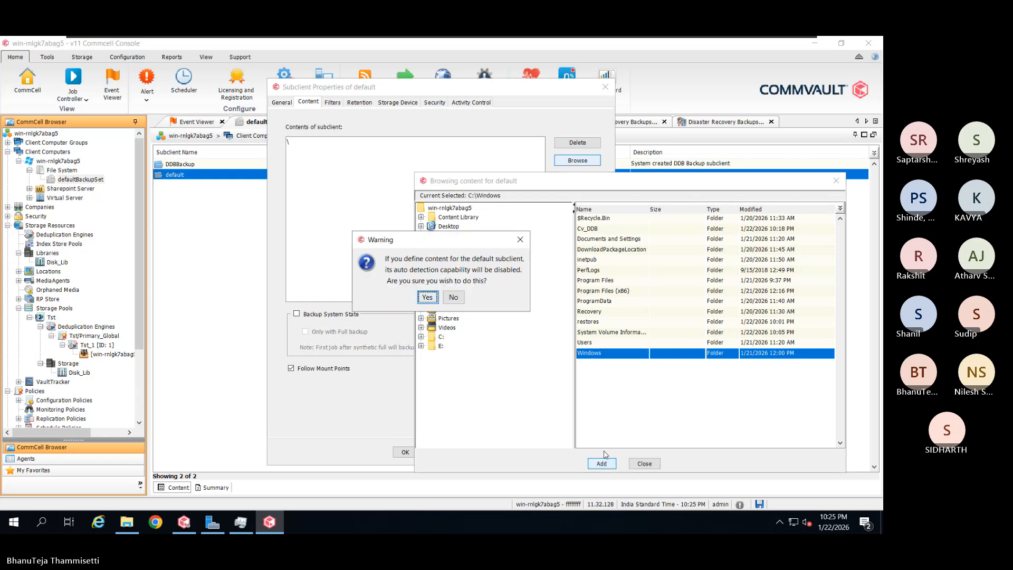
click(427, 298)
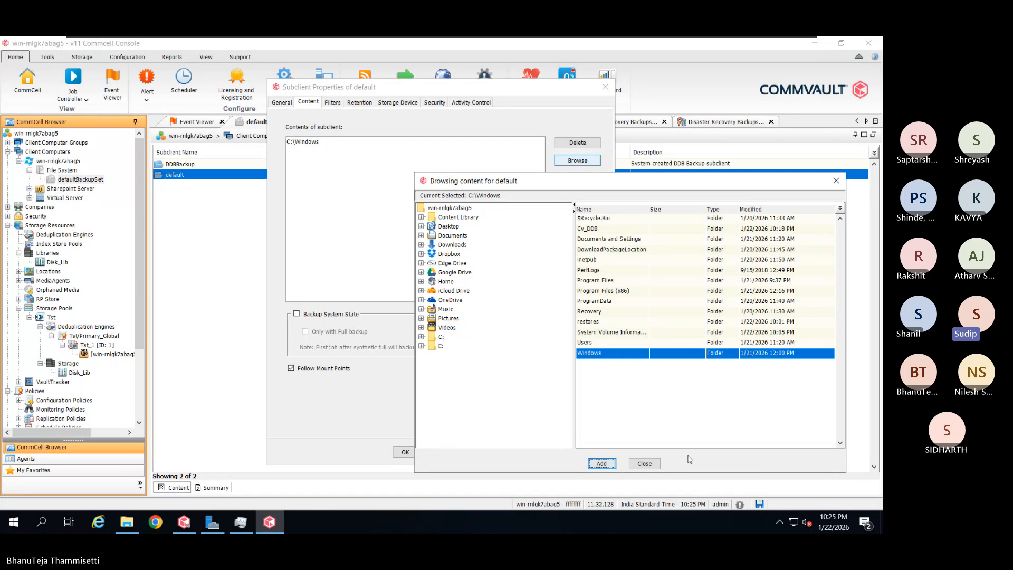
click(644, 463)
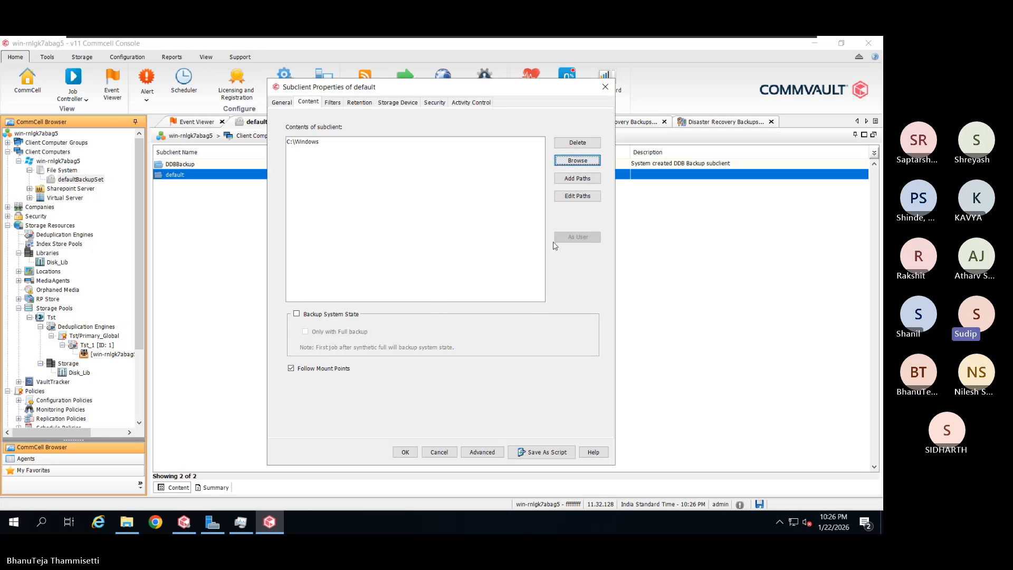
Set retention for user-deleted files to 'Use storage policy copy retention' instead of Retain Indefinitely
click(333, 102)
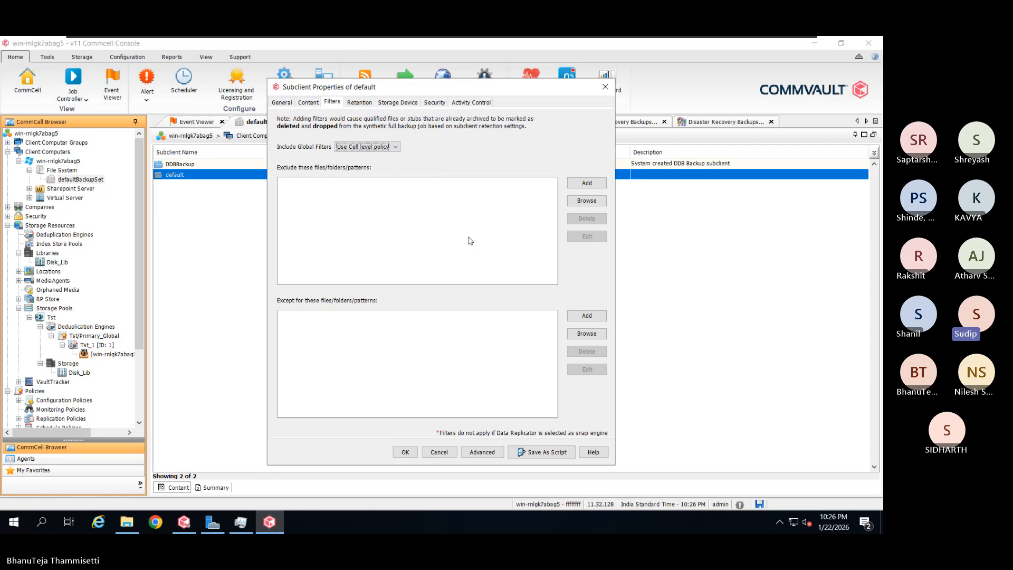
click(364, 101)
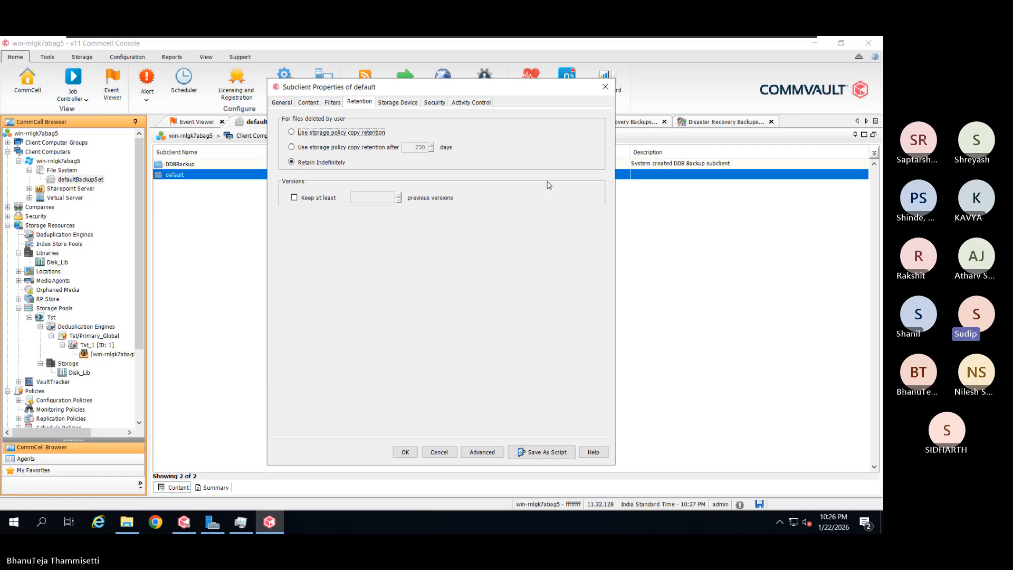
click(371, 135)
In Storage Device settings, confirm the Storage Policy list is empty and launch Create Storage Policy
click(405, 102)
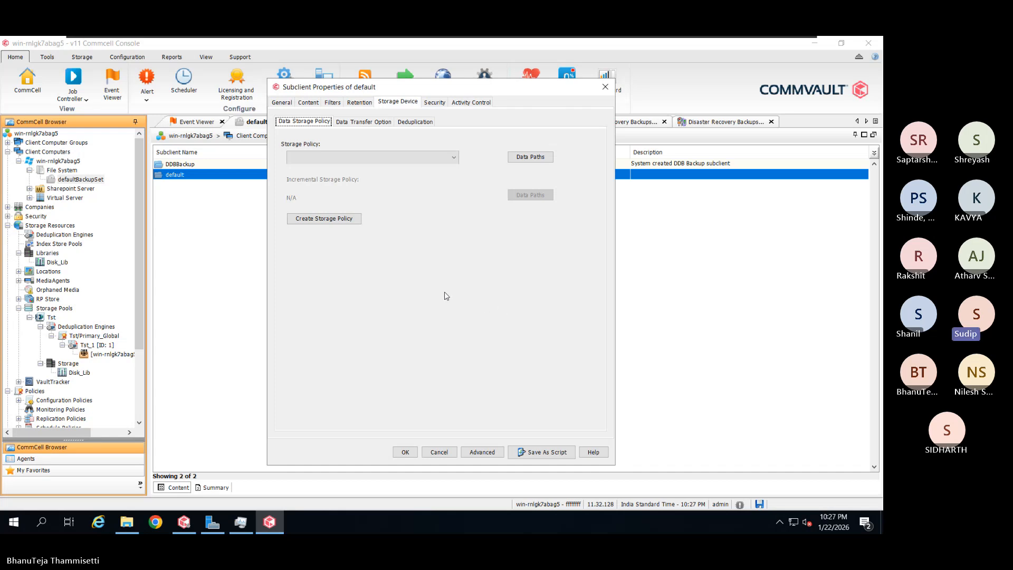
click(454, 158)
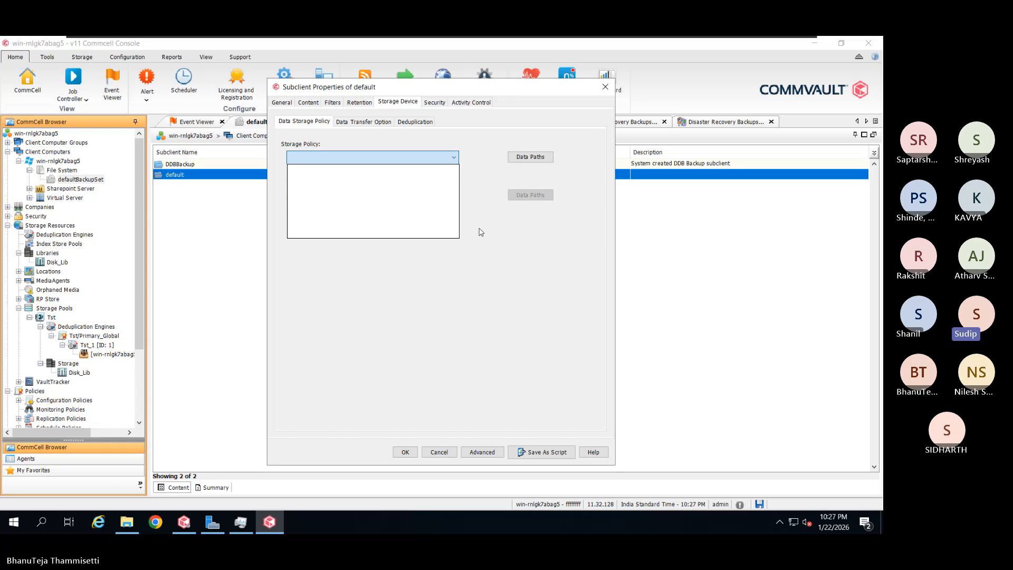
click(479, 229)
click(457, 158)
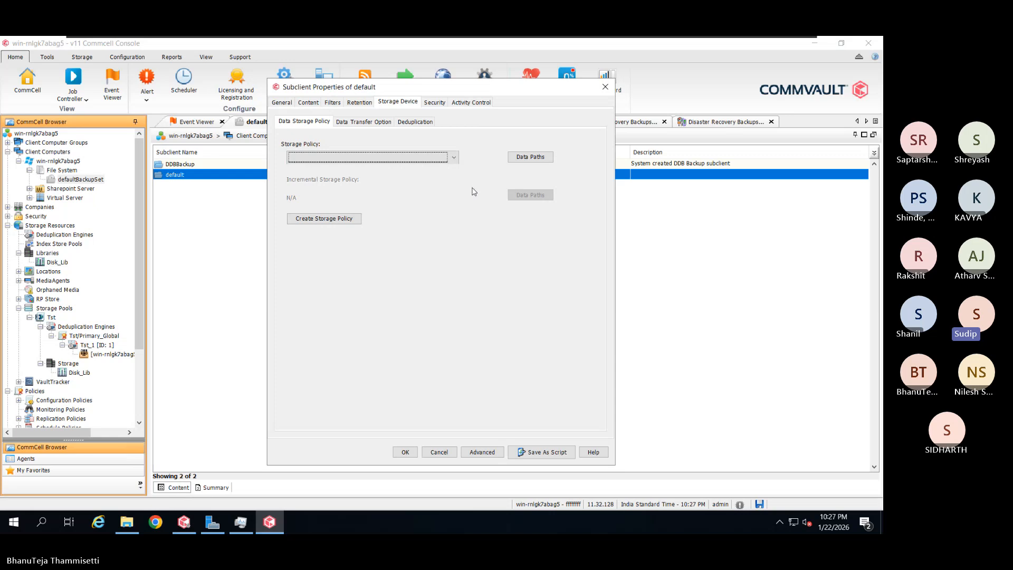
click(358, 222)
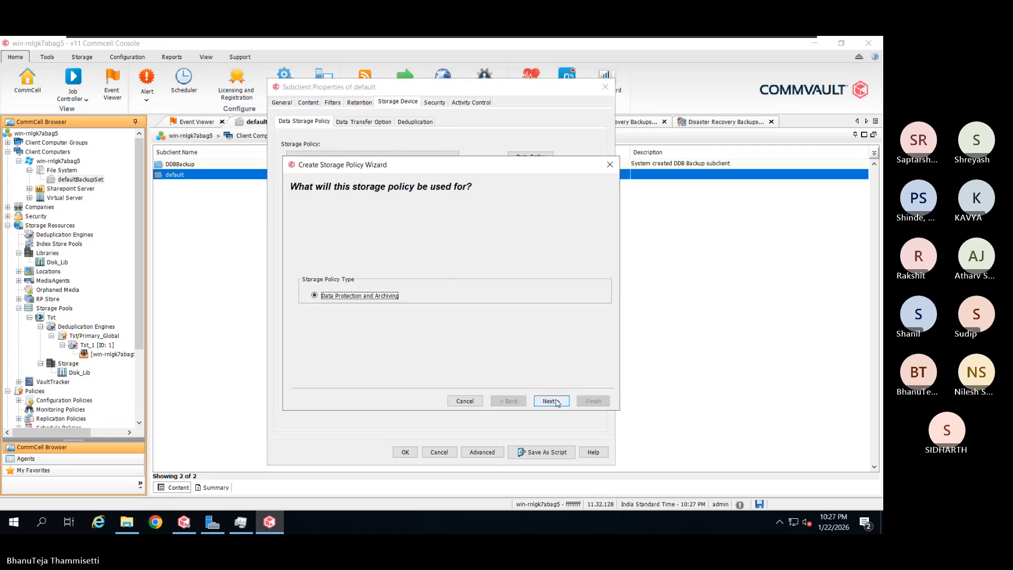
Name the data protection policy Backup_Path and select the Tst deduplication storage pool
click(556, 402)
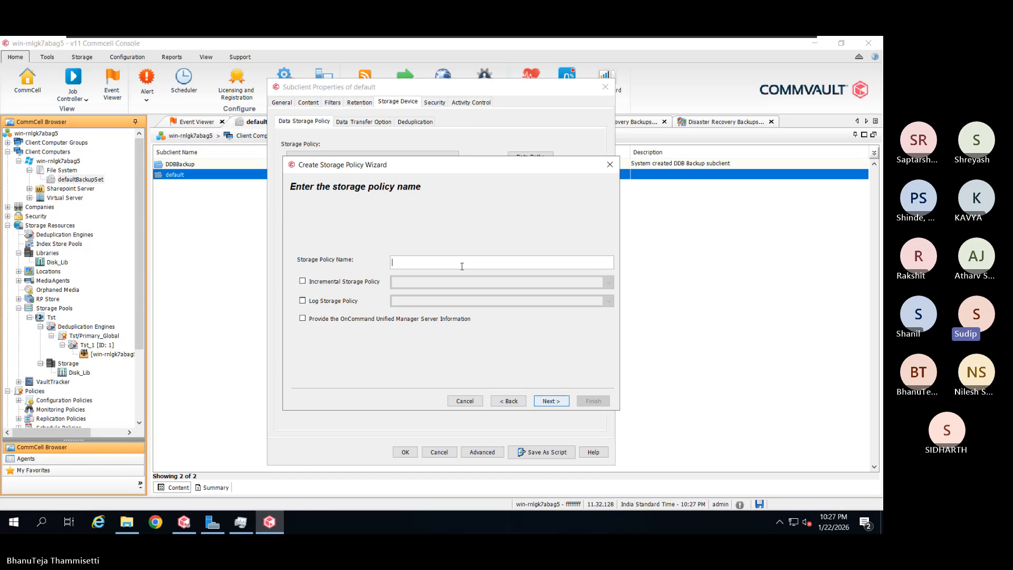
text(ackup_Path)
click(539, 401)
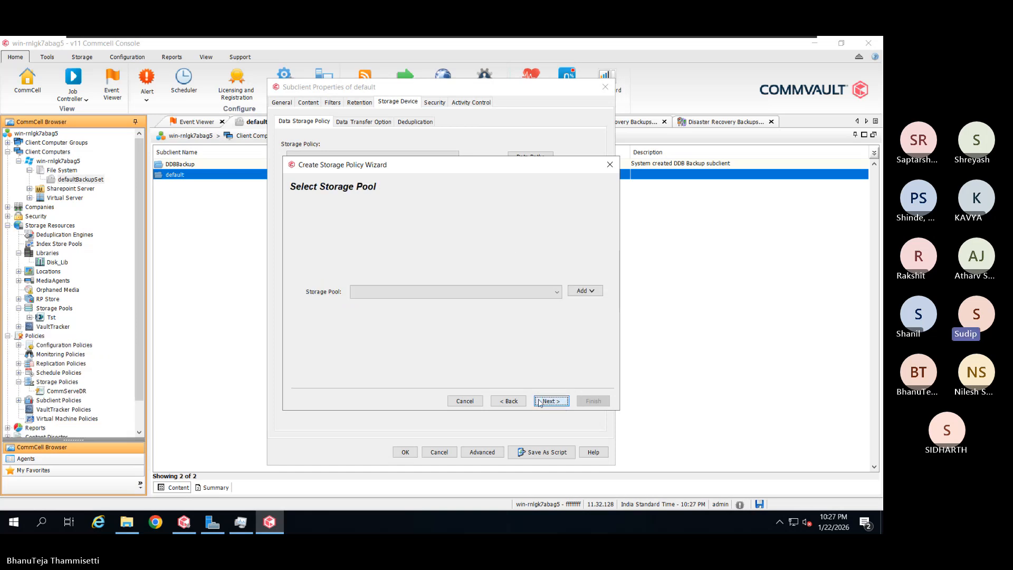
click(558, 301)
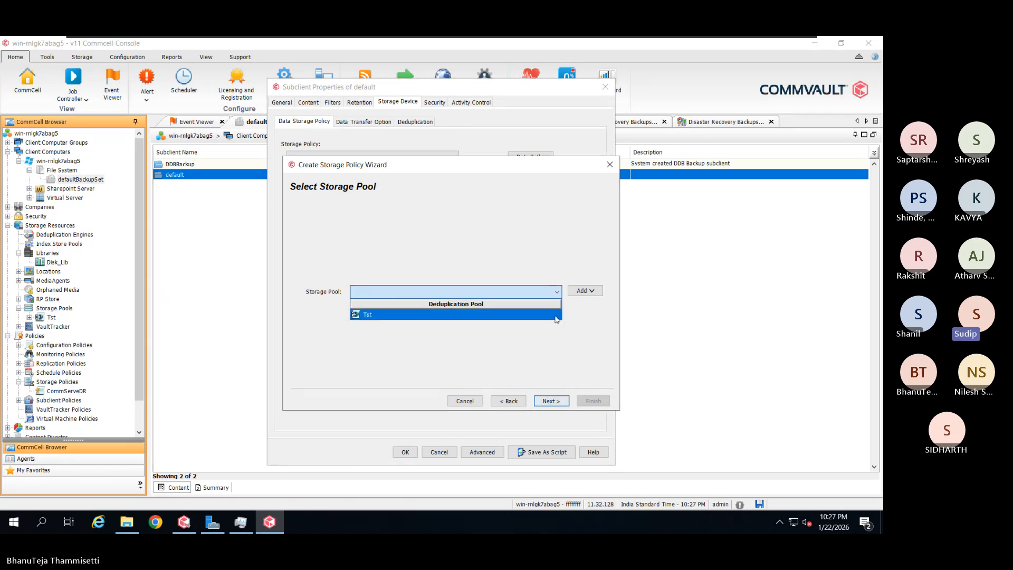
click(556, 316)
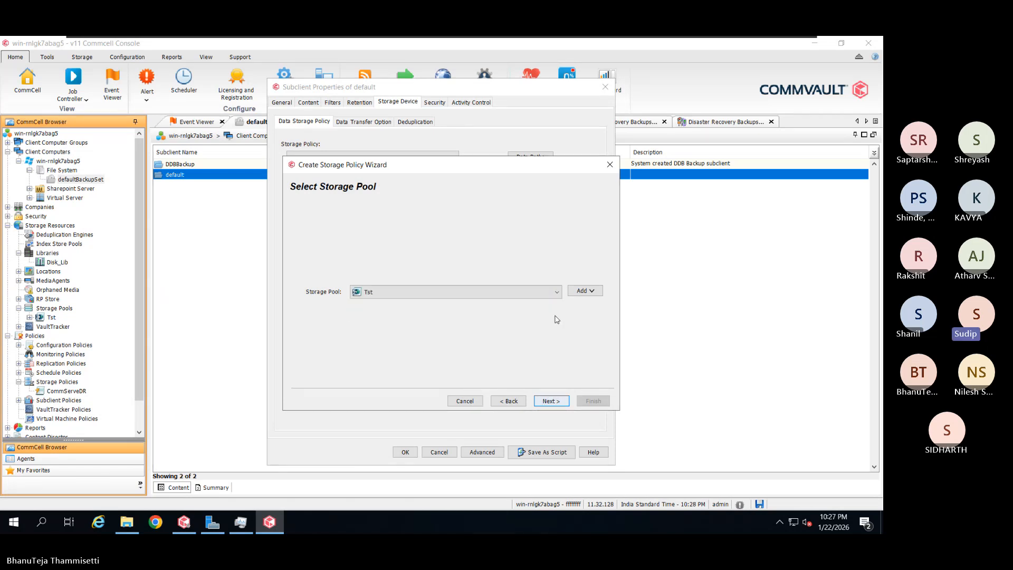
Change Backup_Path's retention from 30 to 2 days, keeping 1 cycle and 100 streams
click(562, 404)
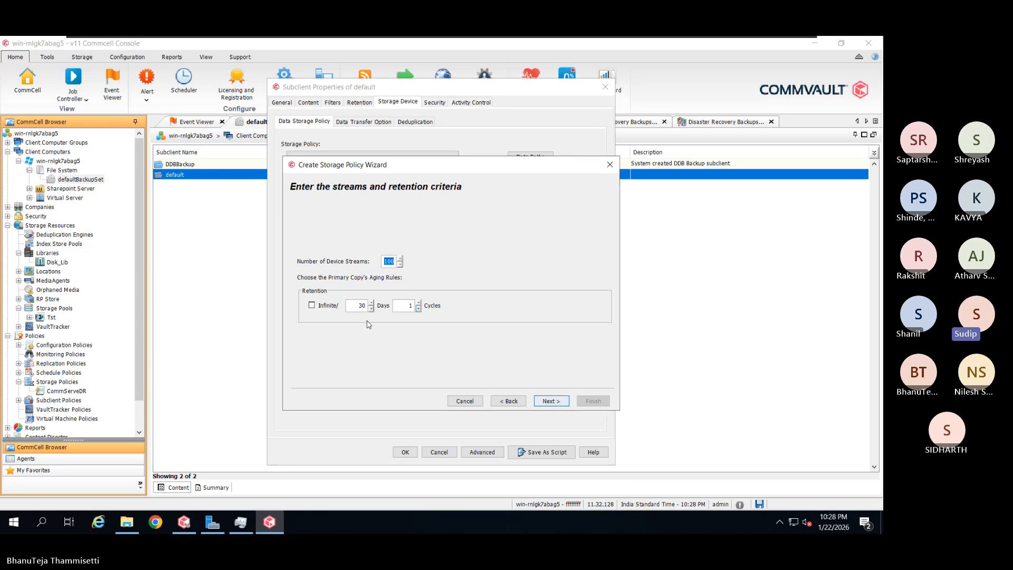
click(361, 306)
text(2)
click(549, 405)
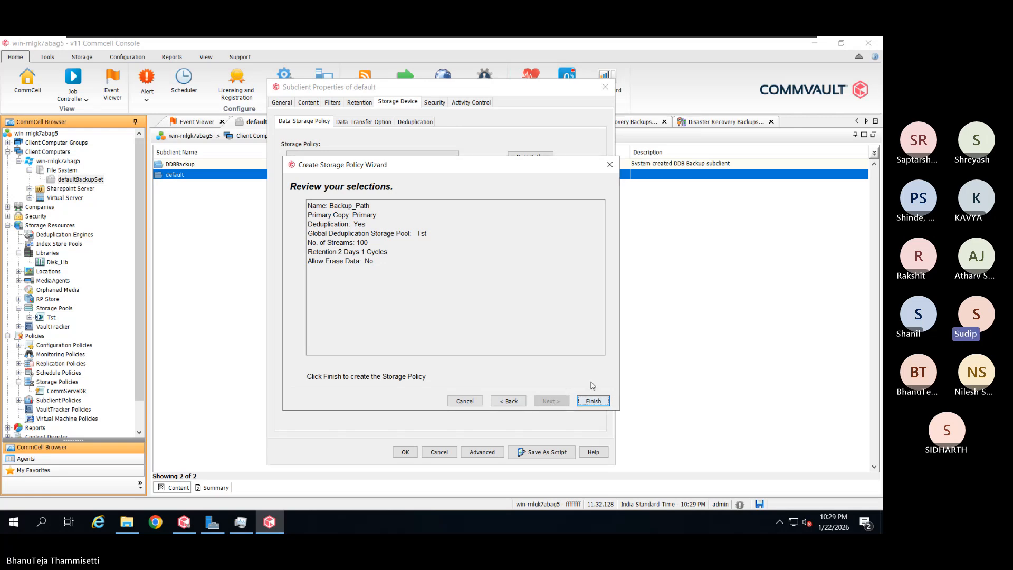
Finish the wizard so Backup_Path becomes the subclient's policy, then view its Disk_Lib data paths
click(599, 399)
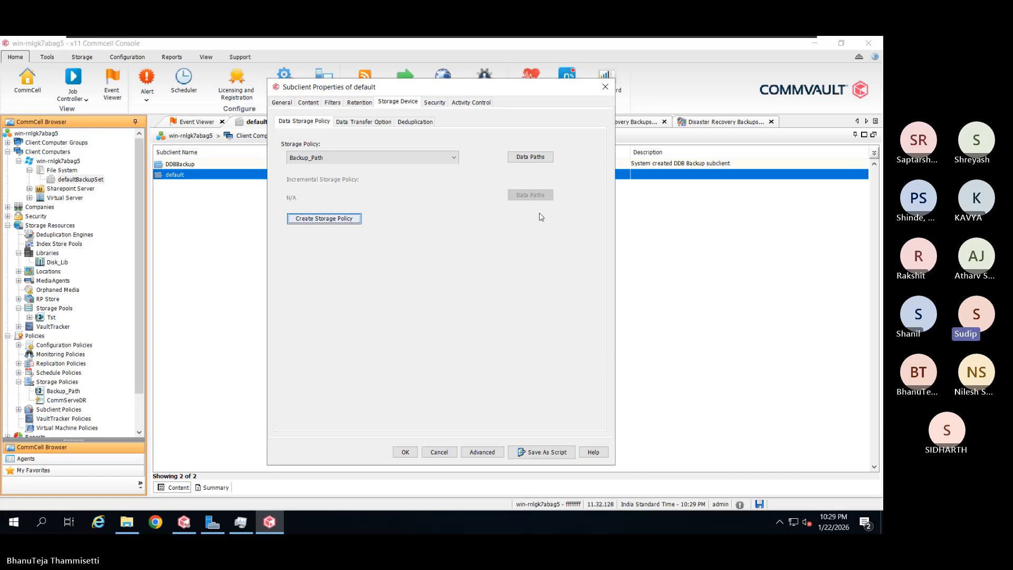
click(530, 157)
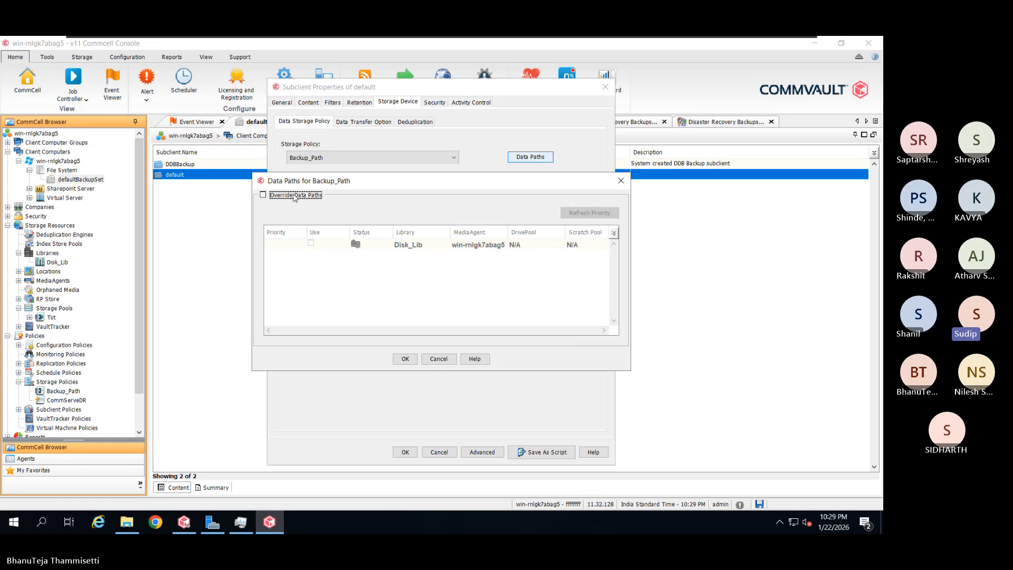
Toggle Override Data Paths on and back off, then cancel without changing Backup_Path's paths
click(265, 198)
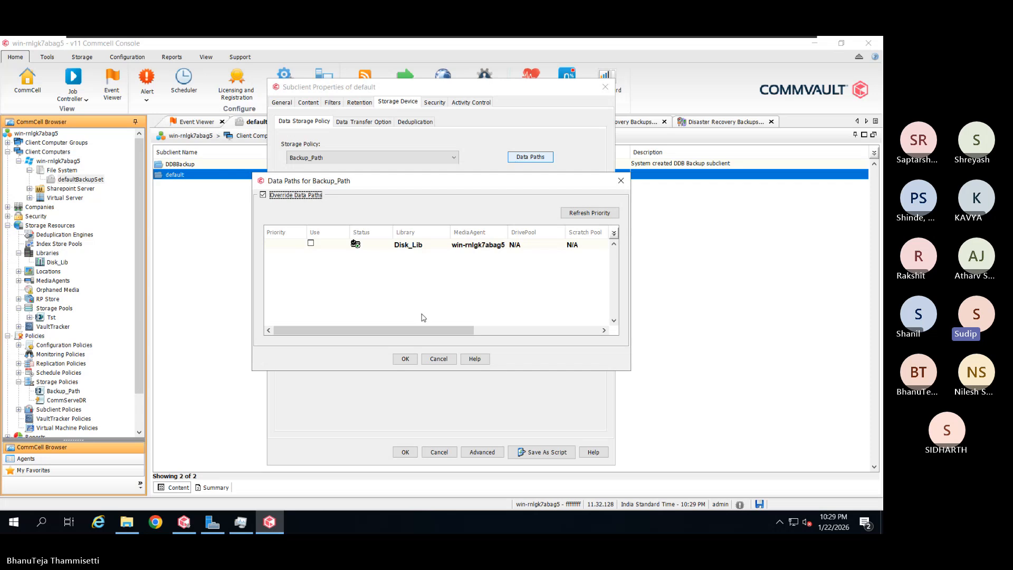
click(264, 195)
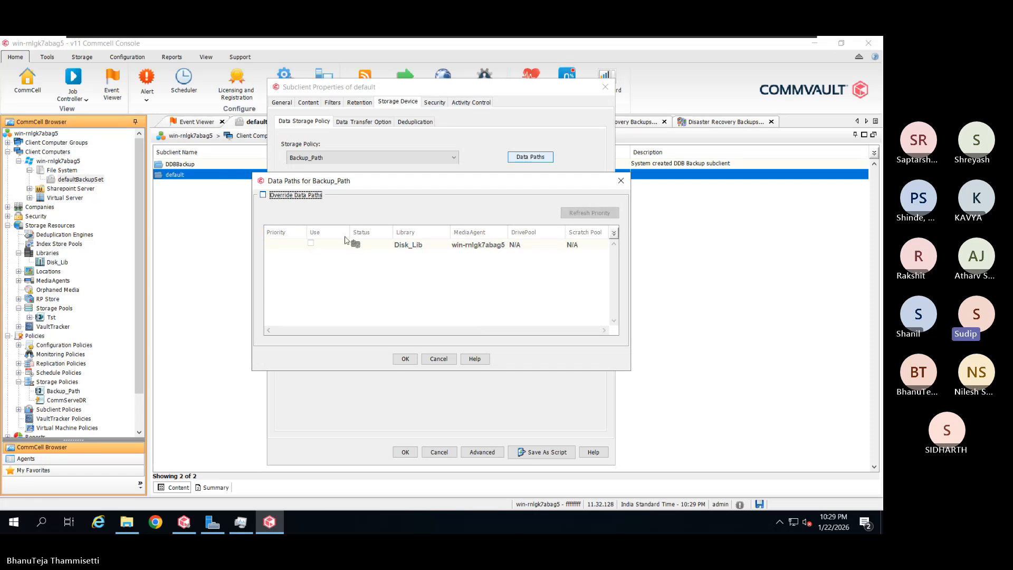
click(445, 362)
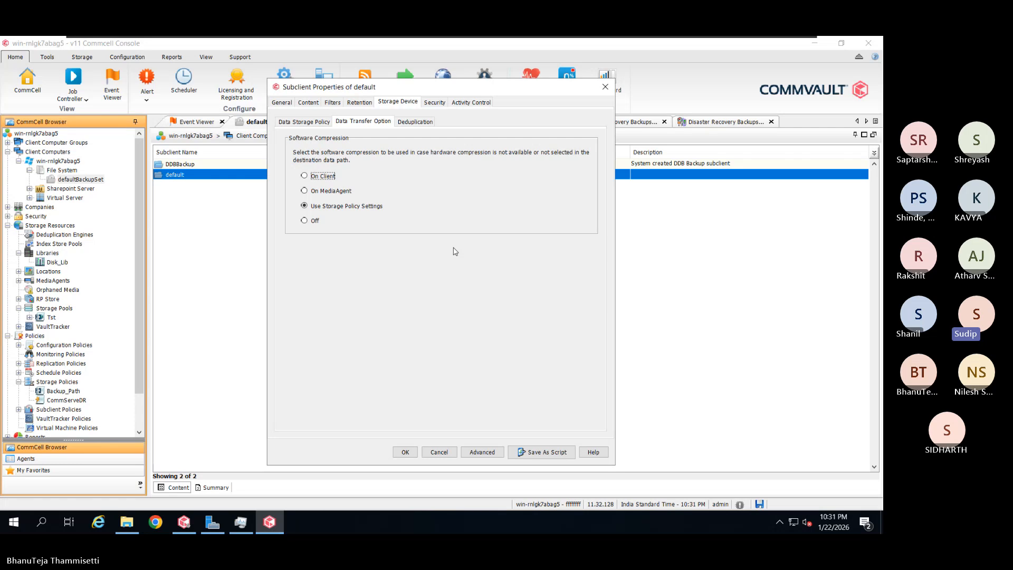
View the Deduplication sub-tab: deduplication enabled, signatures generated On Client
click(416, 121)
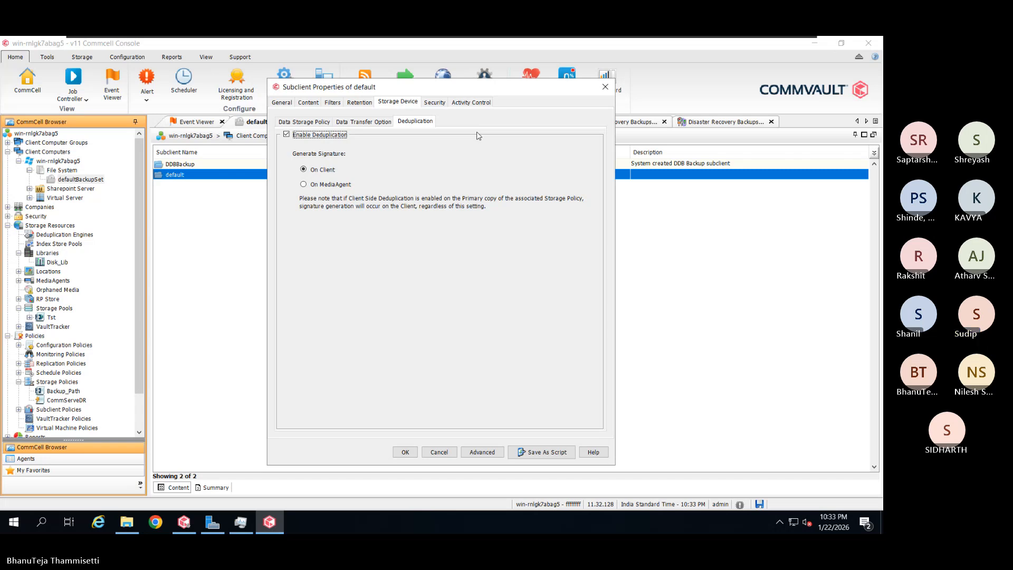
Switch deduplication signature generation to On MediaAgent, then view the subclient's Security associations
click(336, 185)
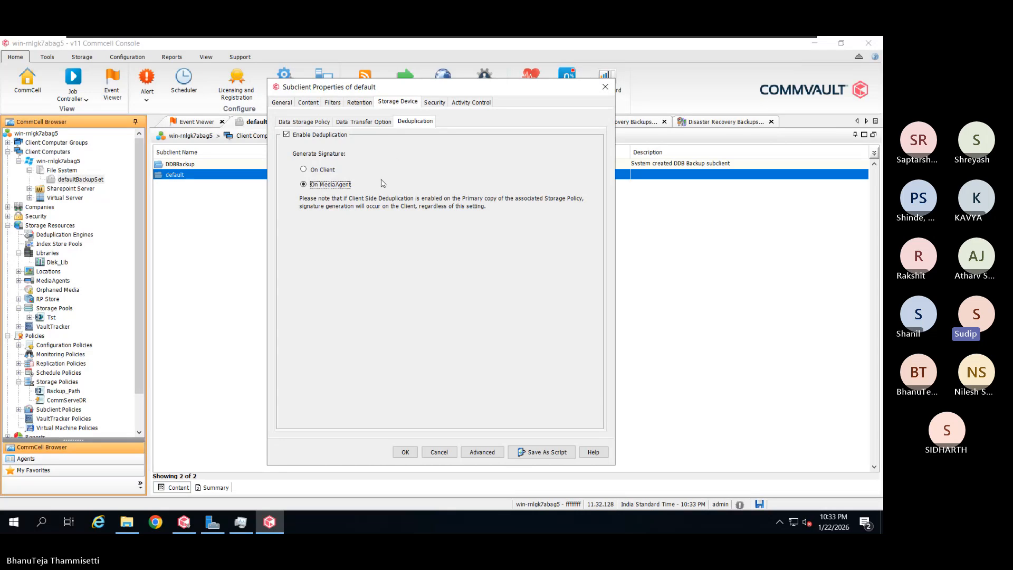
click(434, 102)
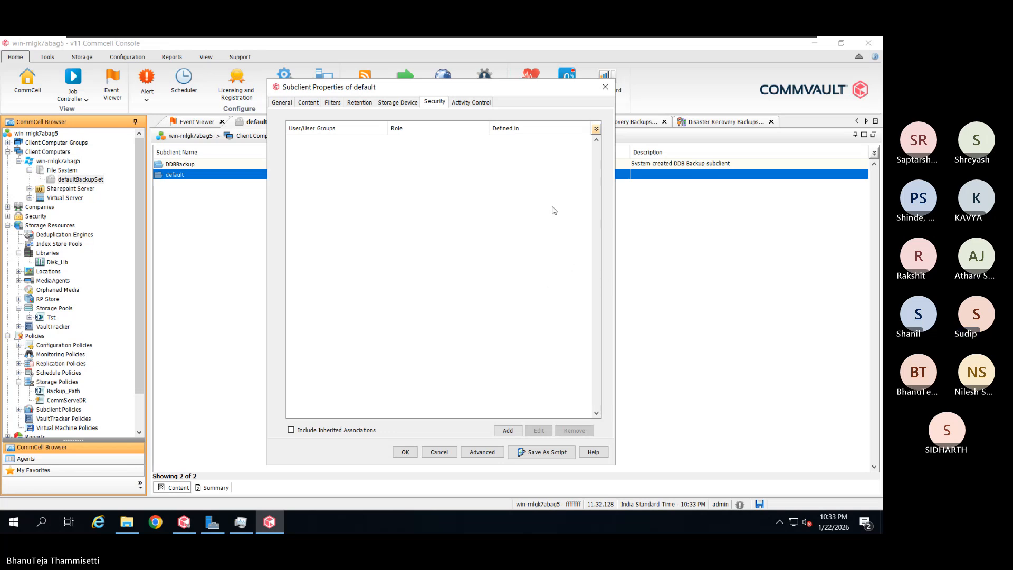
Show the subclient's Activity Control page, confirming Enable Backup is checked
click(483, 103)
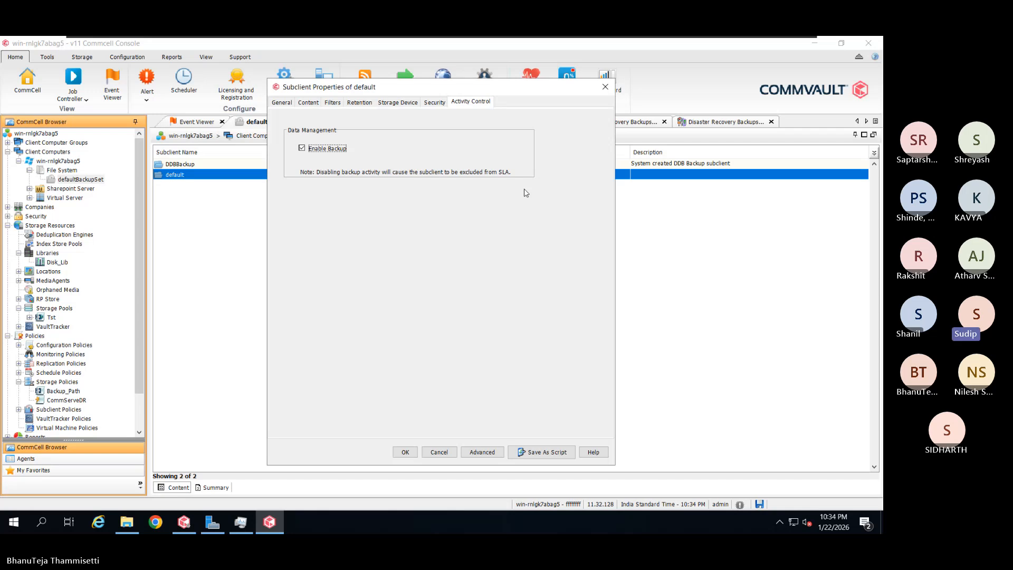
Look at the Advanced subclient properties, close them, and OK the subclient's changes
click(482, 452)
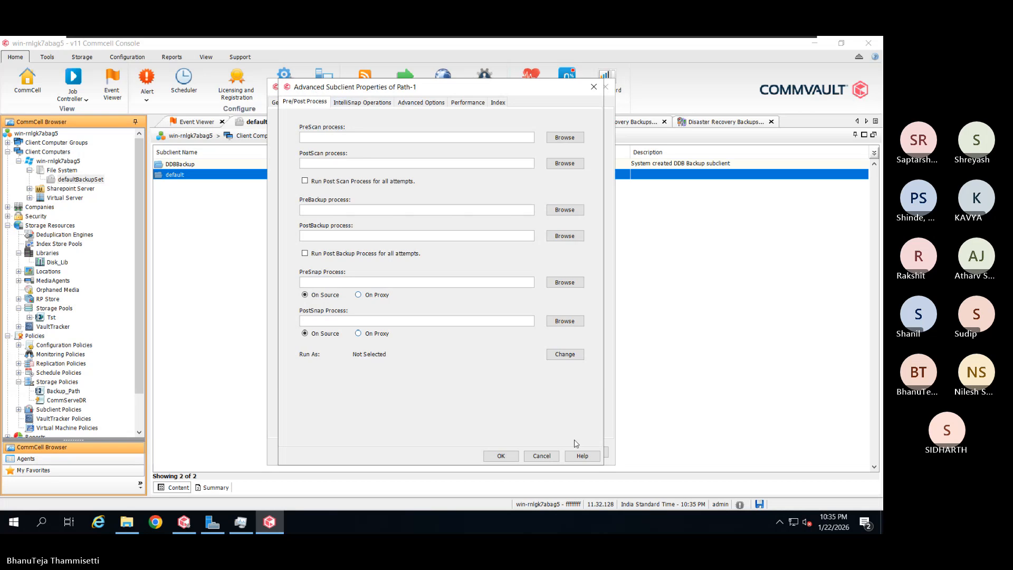
click(541, 455)
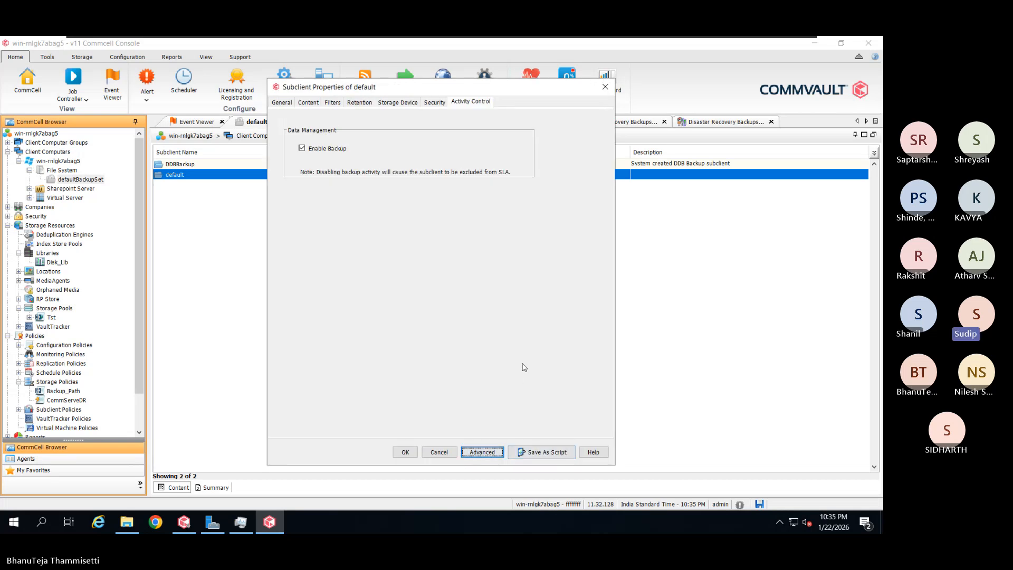
click(405, 452)
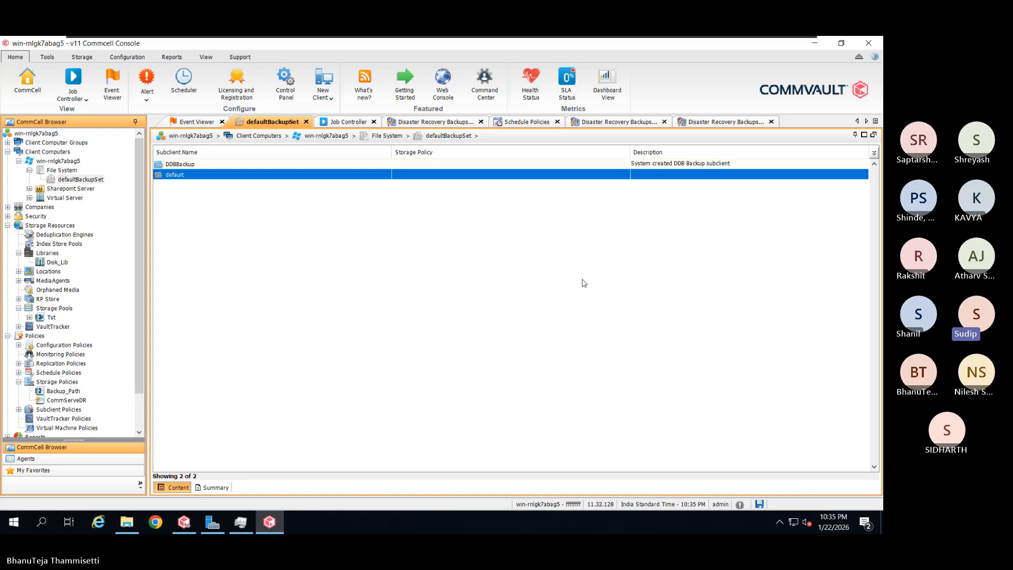
Refresh the view and reopen defaultBackupSet, listing DDBBackup and Path-1 under Backup_Path
click(205, 56)
click(74, 79)
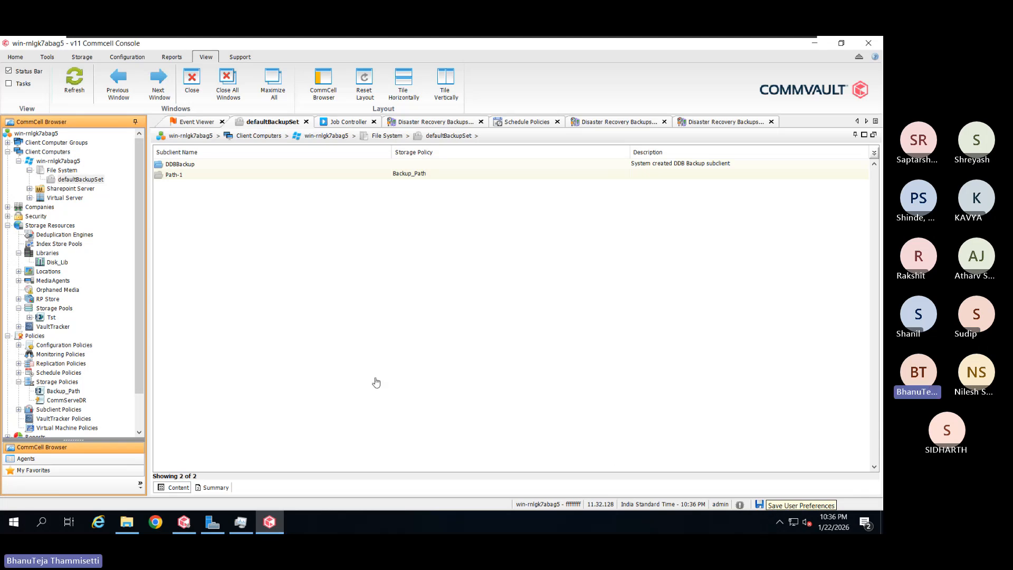
right_click(65, 162)
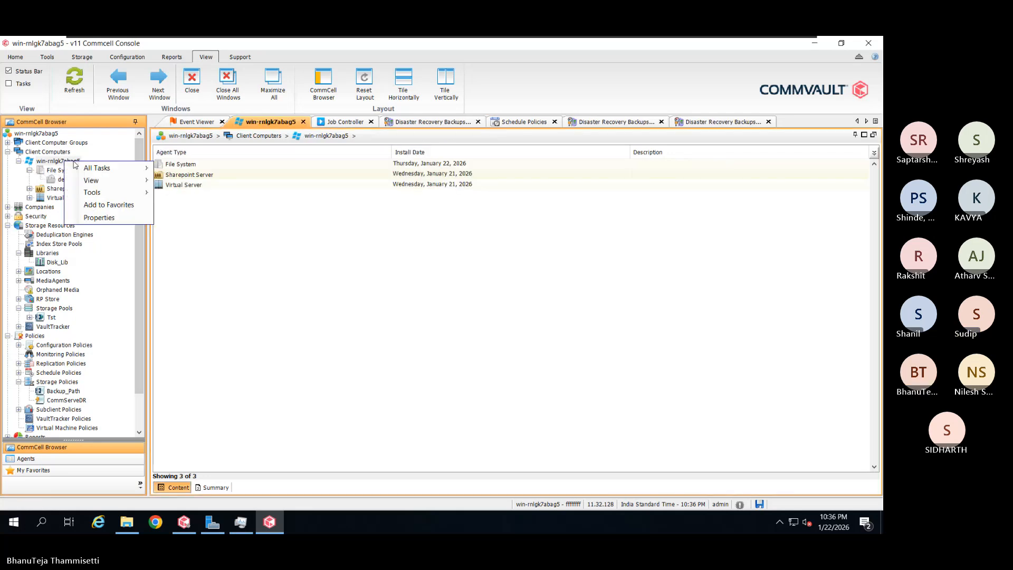
mouse_move(104, 169)
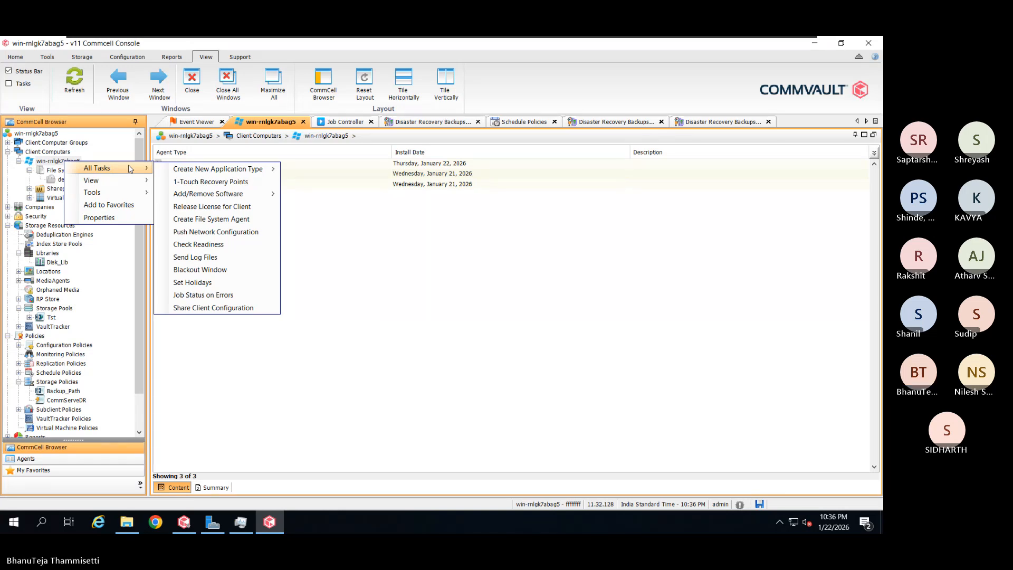
mouse_move(208, 194)
click(494, 280)
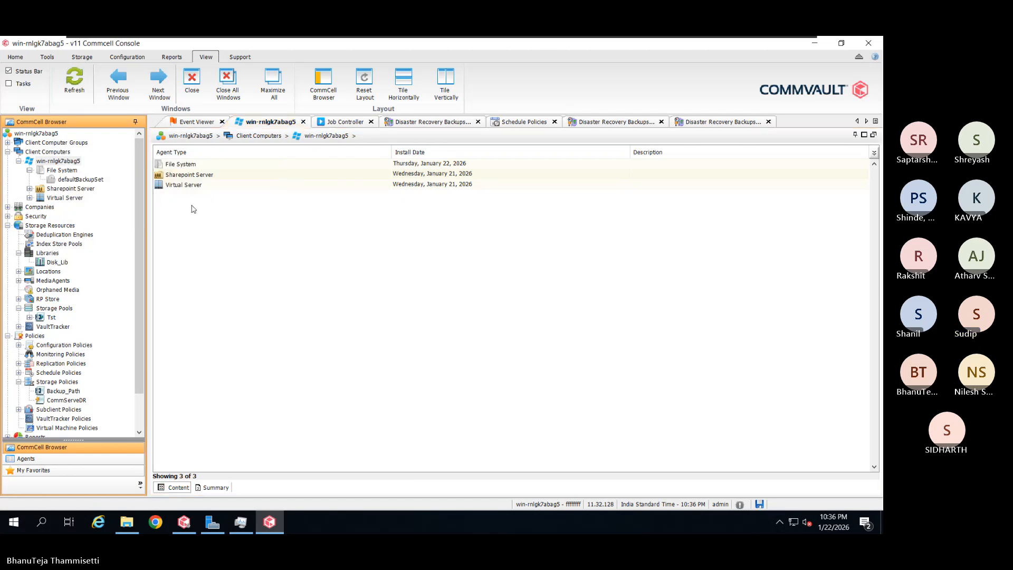
click(74, 180)
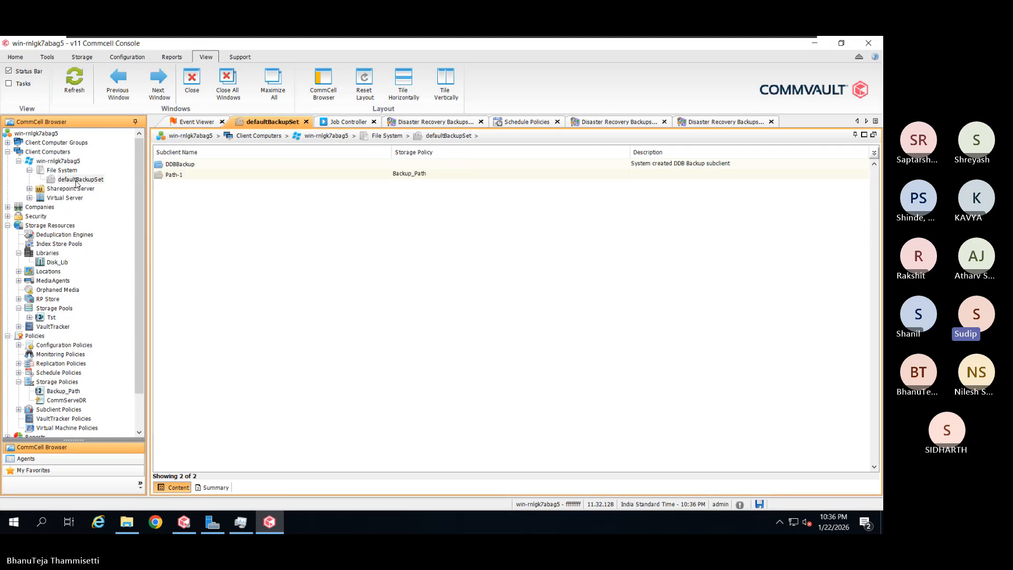
right_click(187, 175)
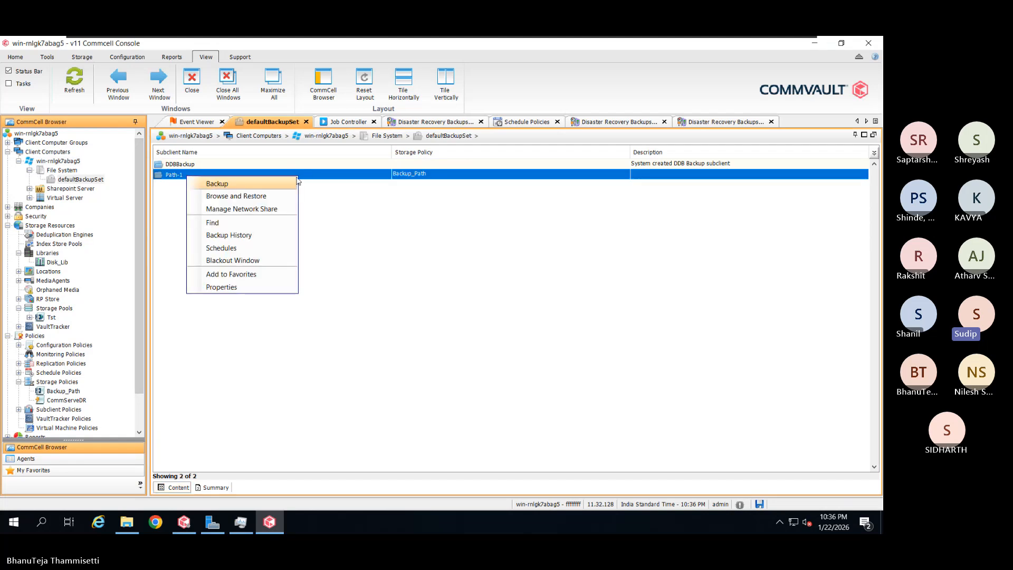
click(267, 185)
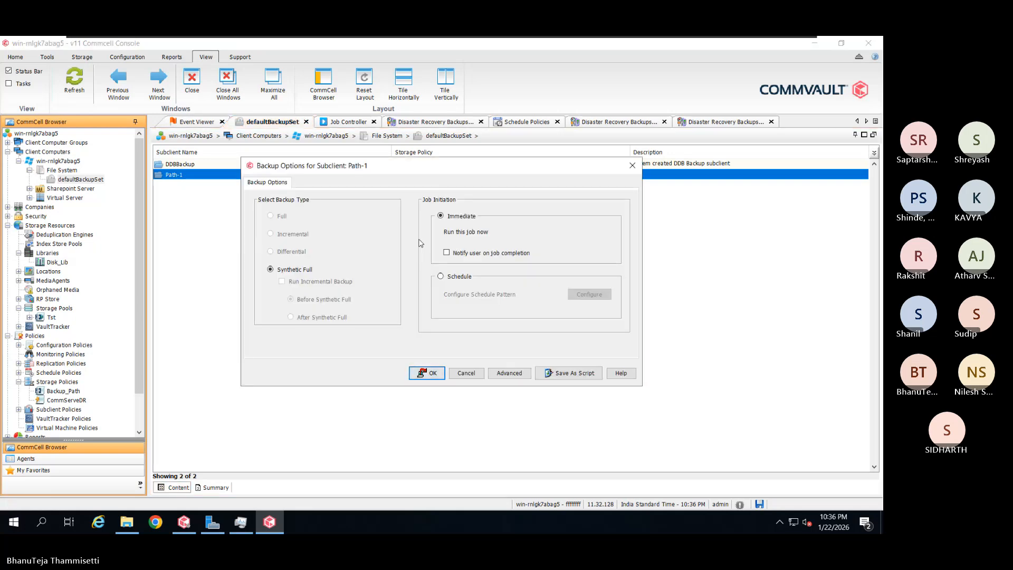
click(426, 373)
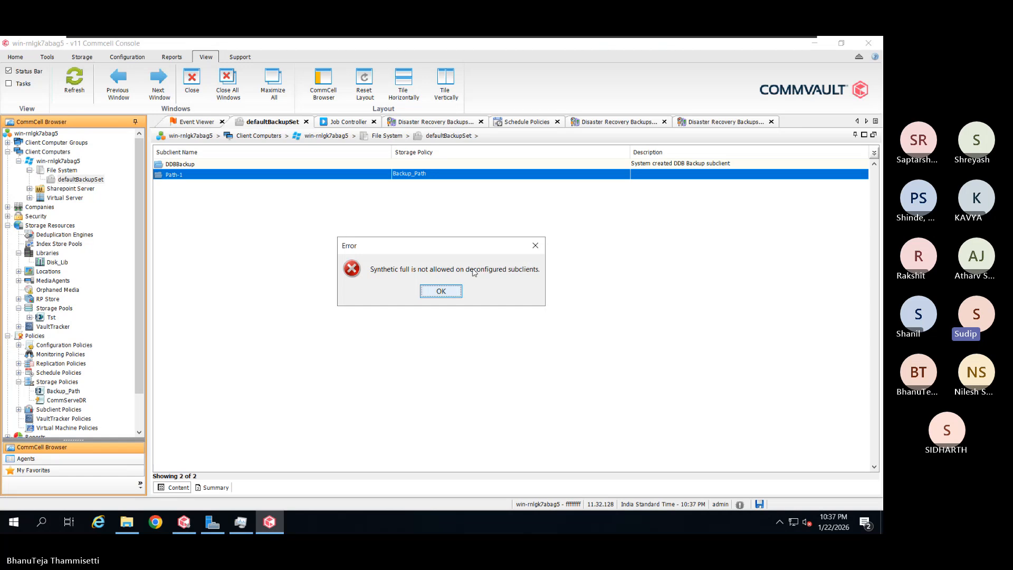
click(457, 295)
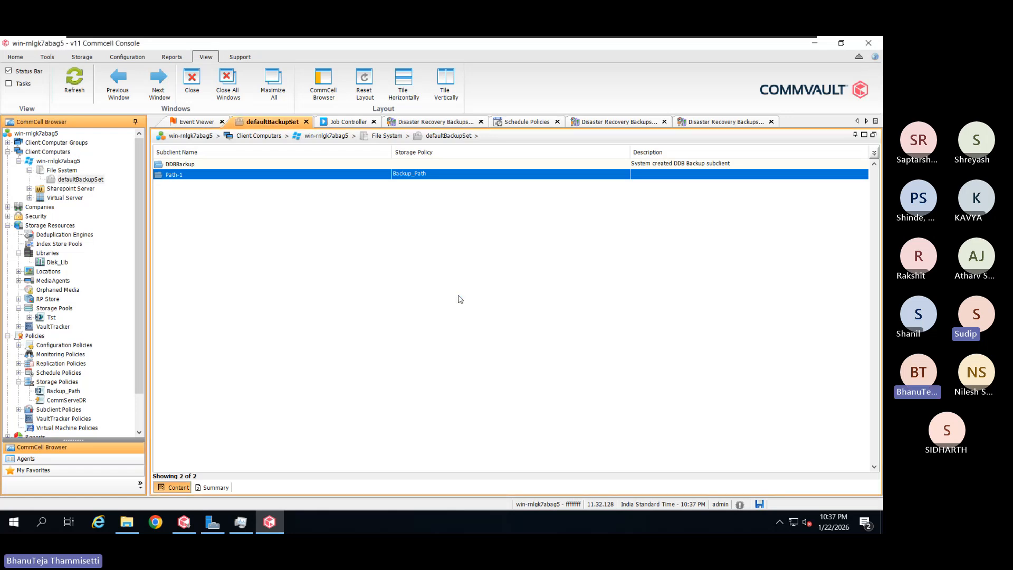
Check the client's Activity Control shows backup, restore and data aging enabled, then cancel
right_click(72, 161)
mouse_move(114, 169)
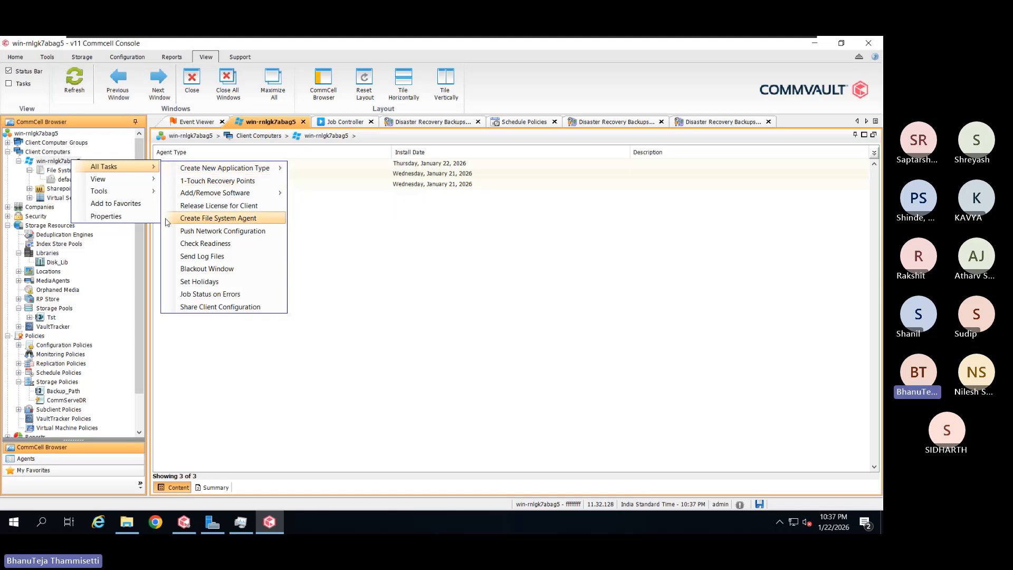
mouse_move(142, 182)
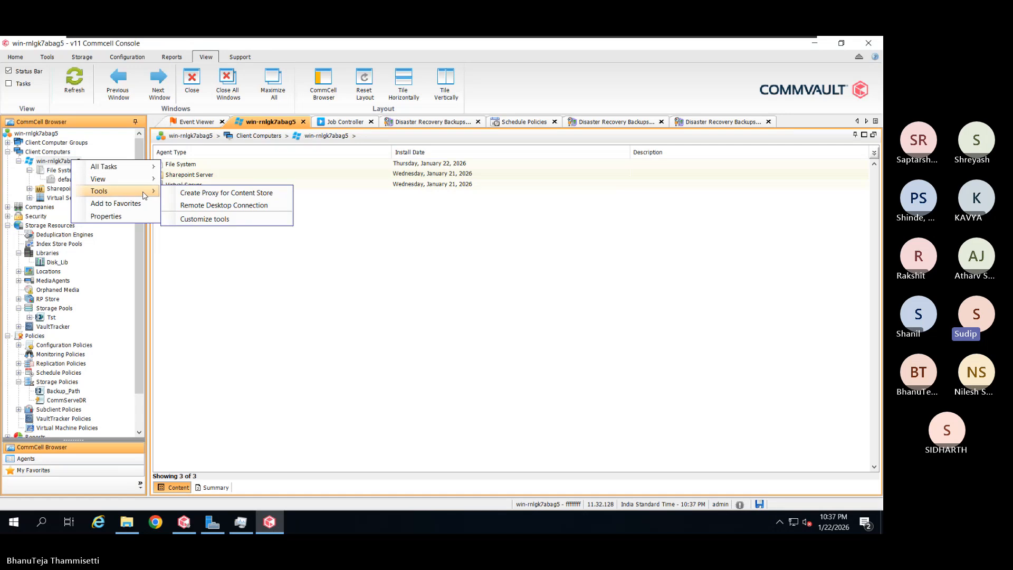
click(130, 217)
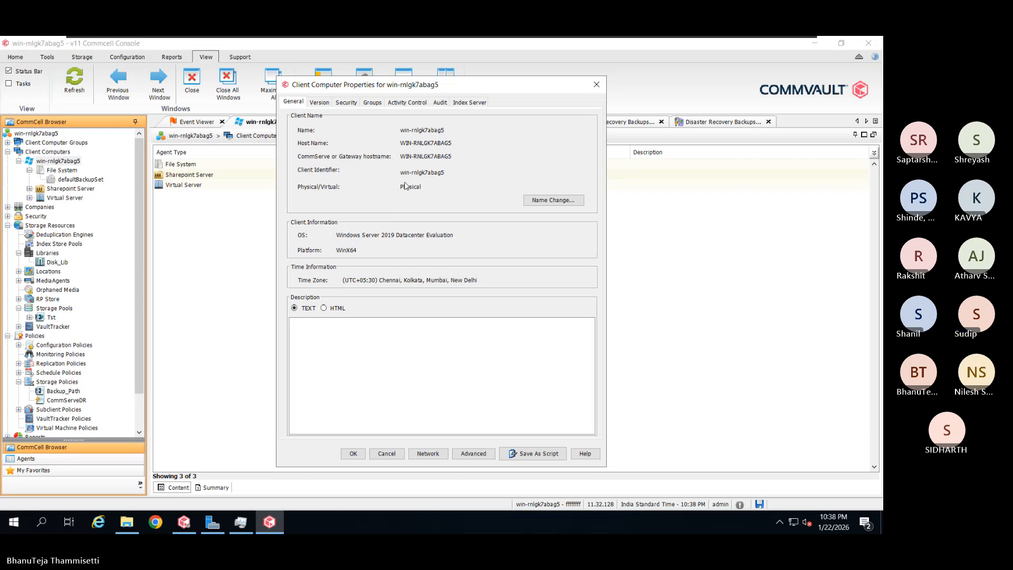
click(406, 102)
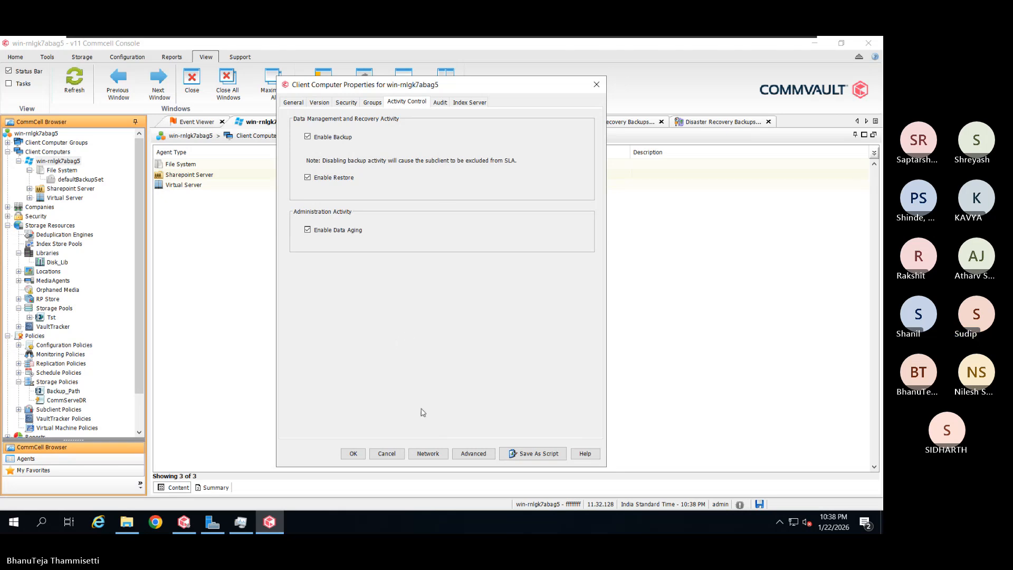
click(395, 457)
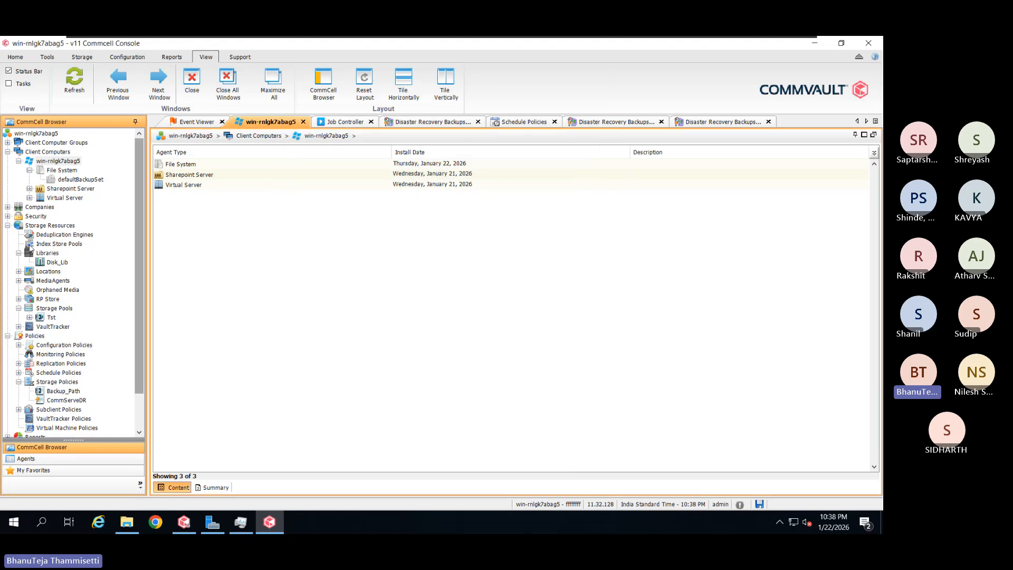
Reconfigure the deconfigured File System agent and open its defaultBackupSet subclient list
right_click(66, 174)
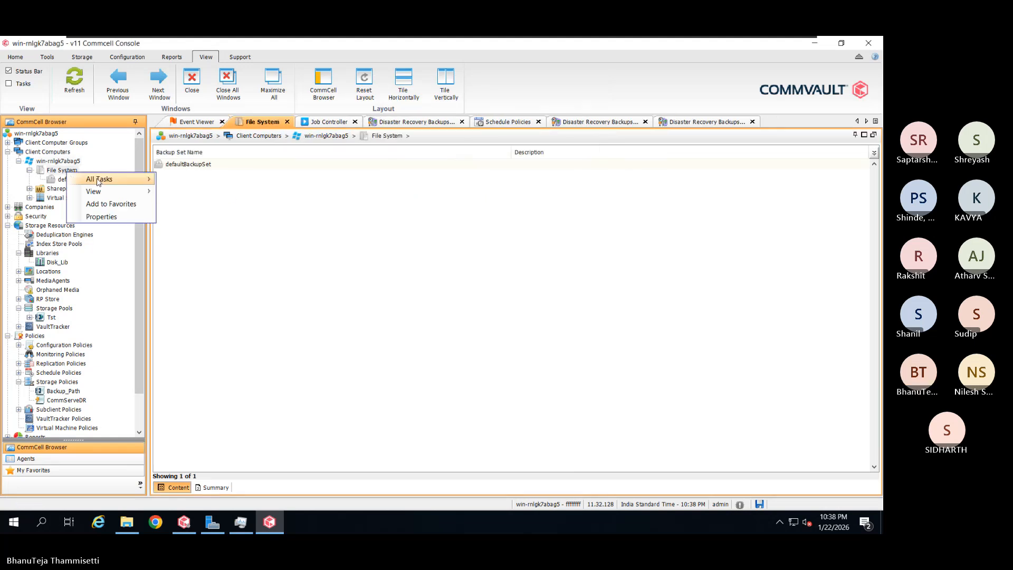
mouse_move(121, 179)
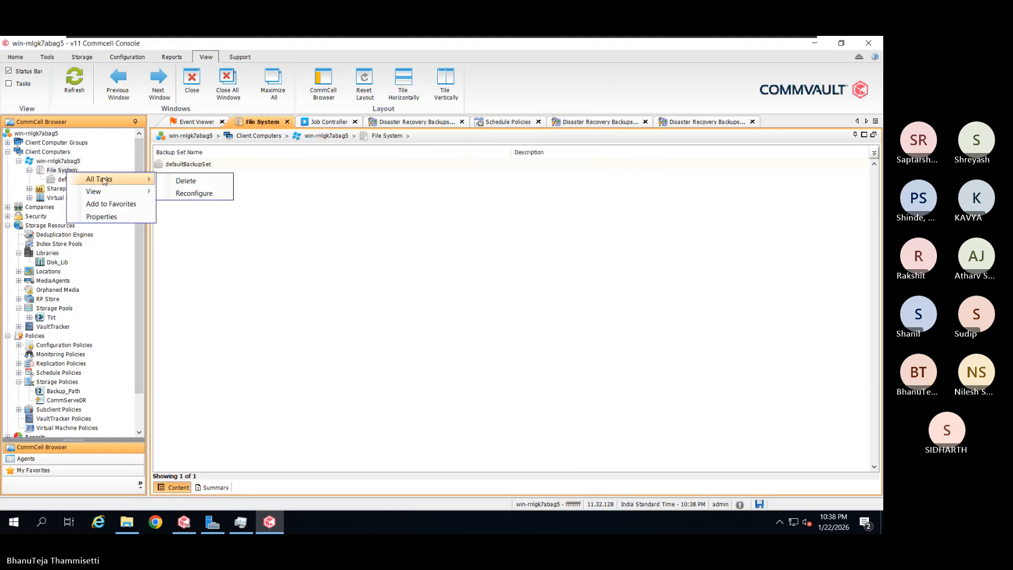
click(195, 193)
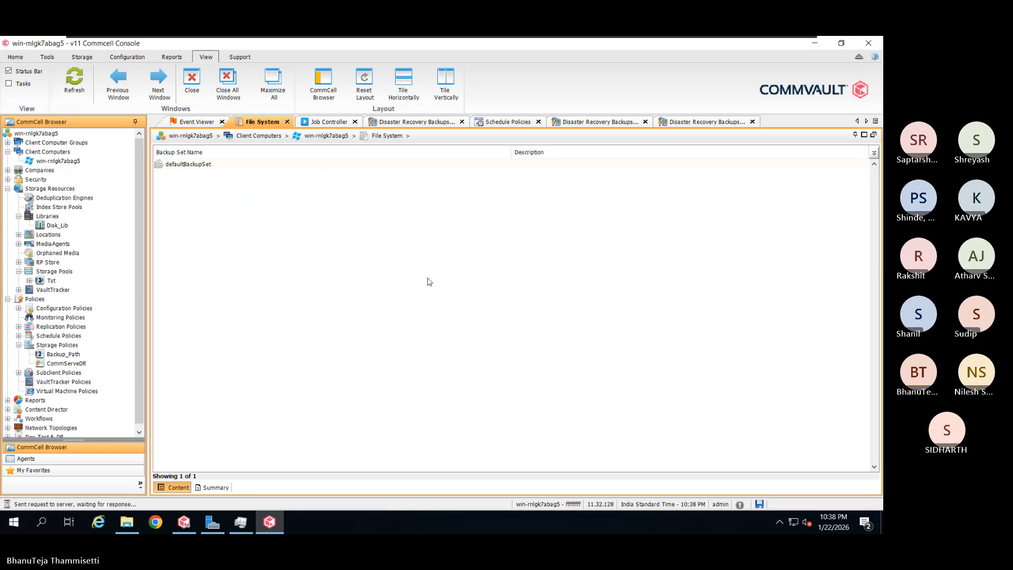
double_click(64, 169)
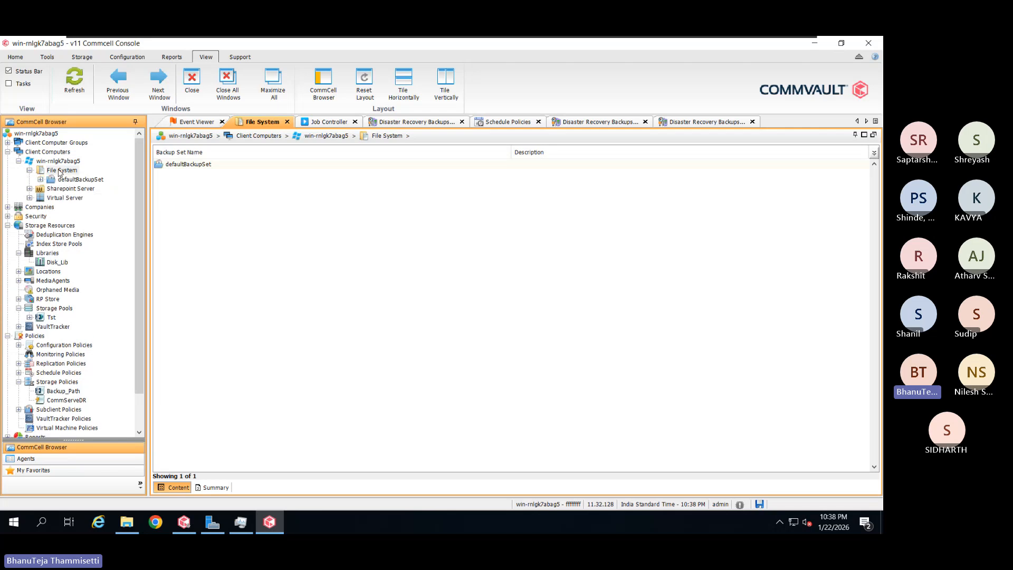
click(100, 180)
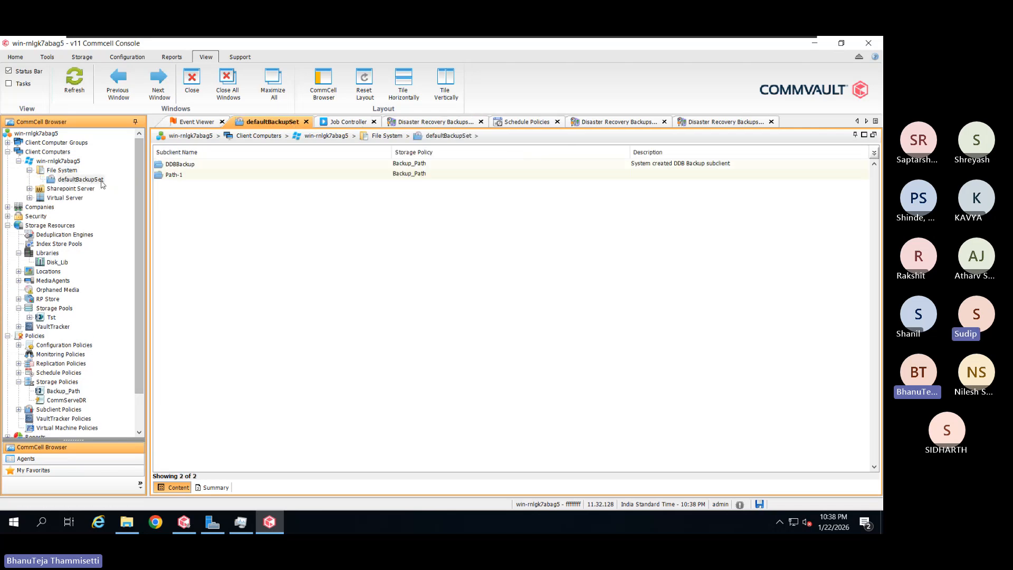
Run a backup of Path-1 and select its job 5 in the Job Controller
right_click(198, 176)
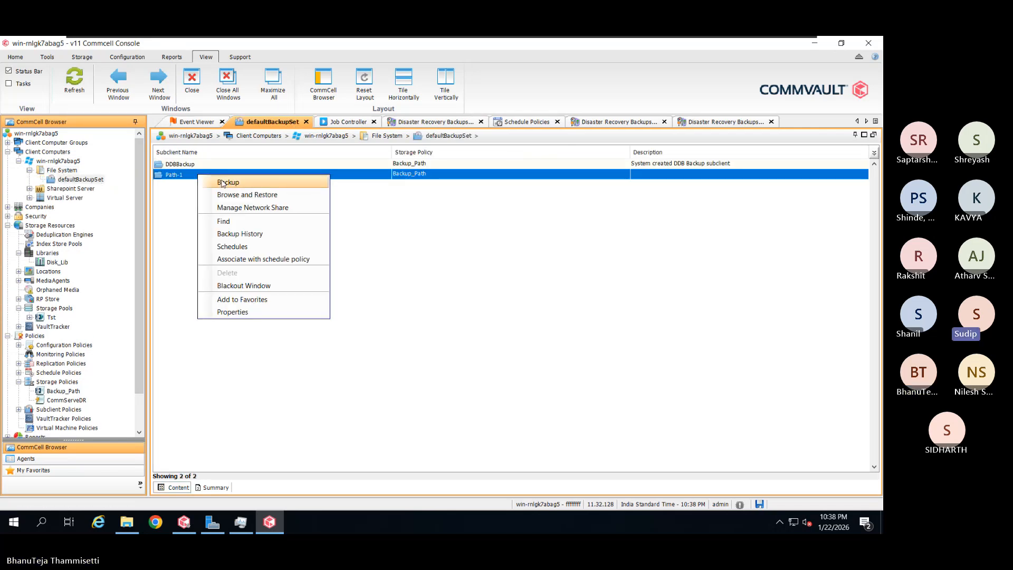
click(260, 183)
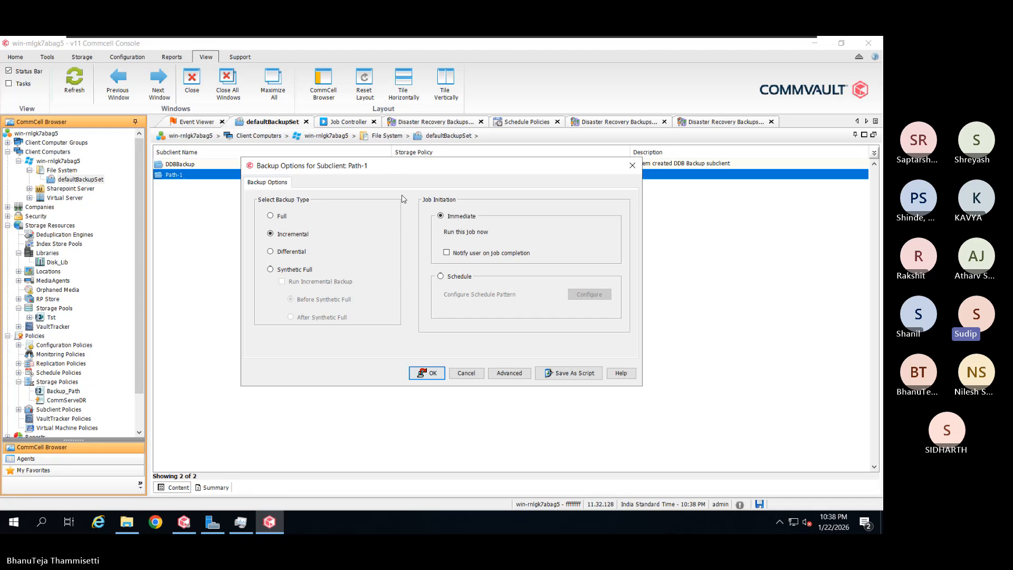
click(282, 217)
click(431, 376)
click(292, 236)
click(312, 235)
click(420, 373)
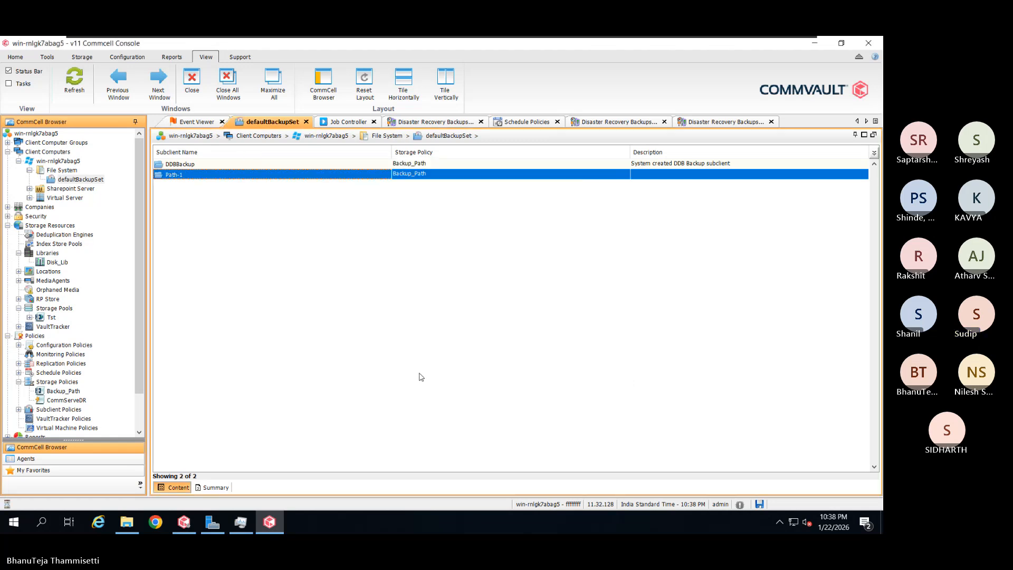
click(339, 122)
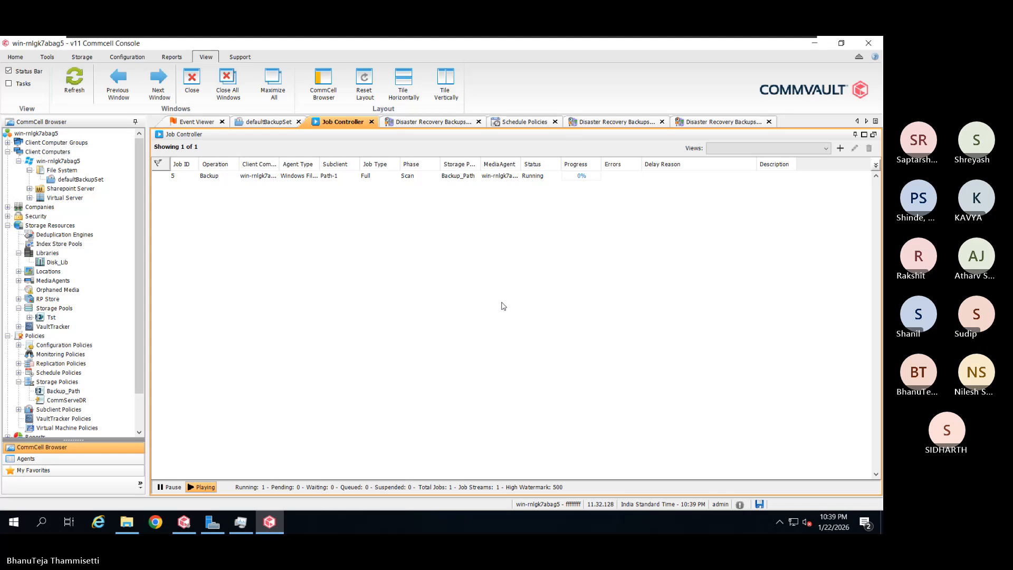
click(341, 178)
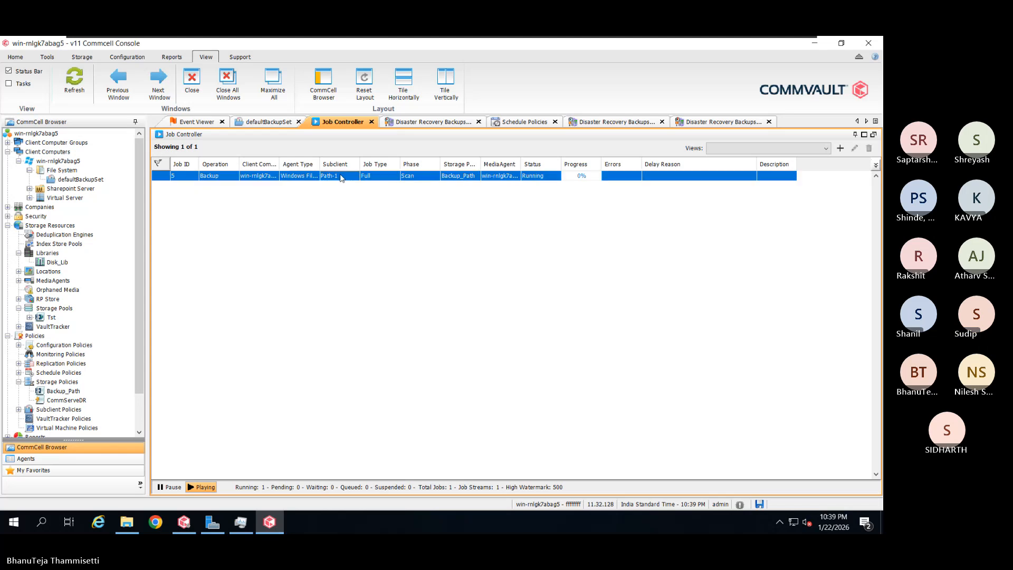
Open job 5's details, widen the window, and review Streams, Events, Progress and General tabs
double_click(340, 178)
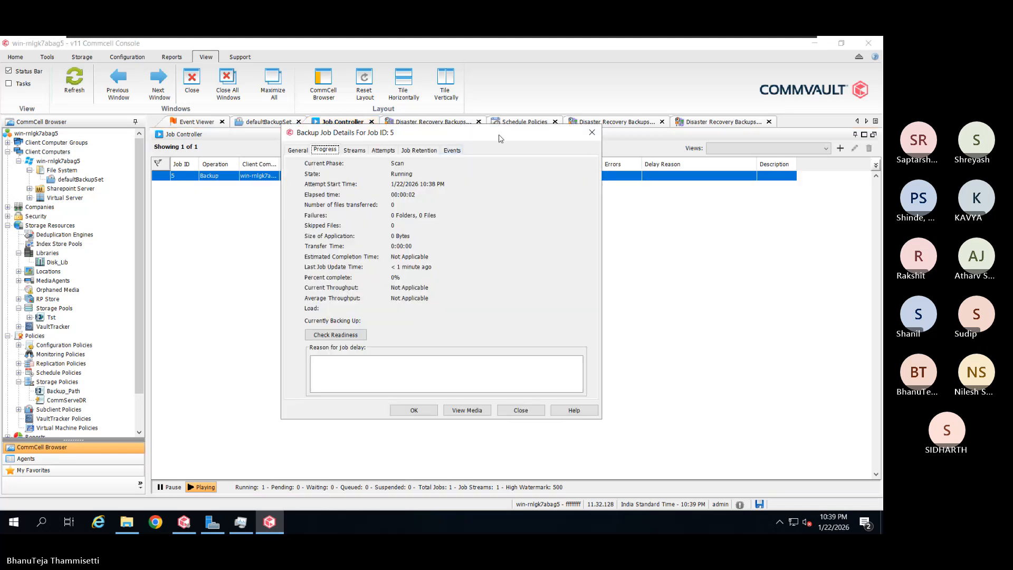
drag(500, 141, 513, 134)
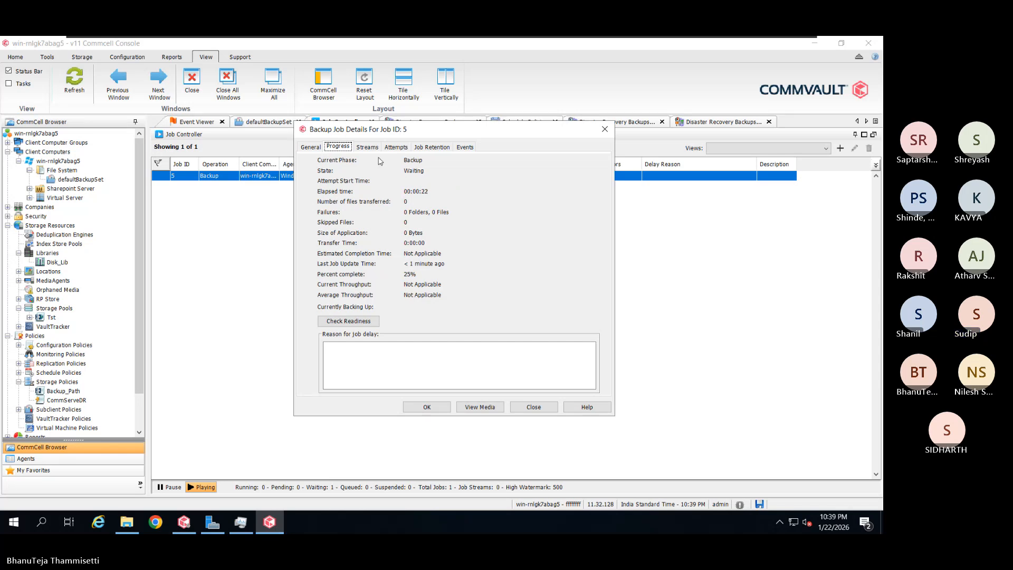
click(375, 148)
drag(615, 201, 746, 200)
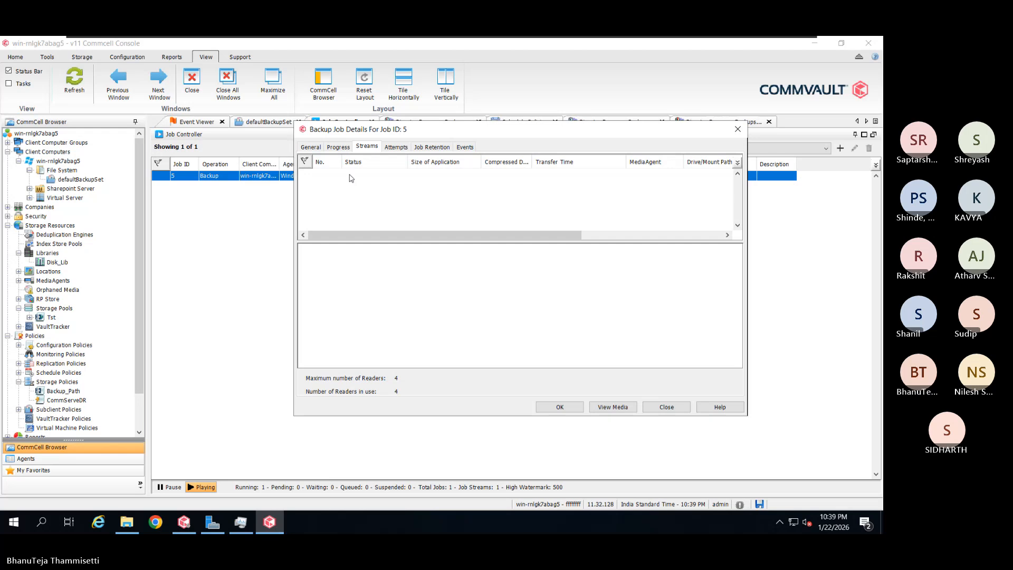
click(462, 151)
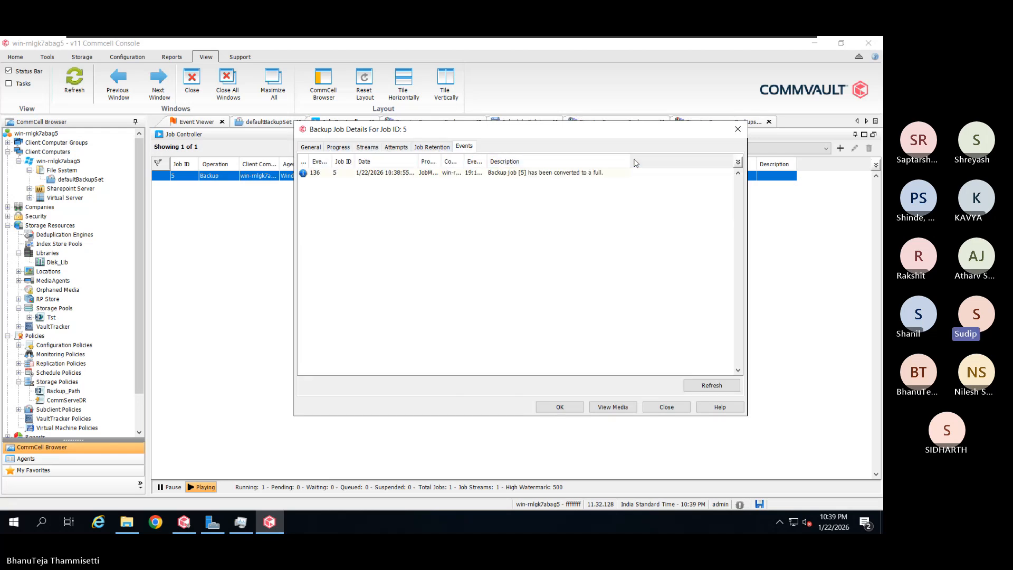
click(344, 152)
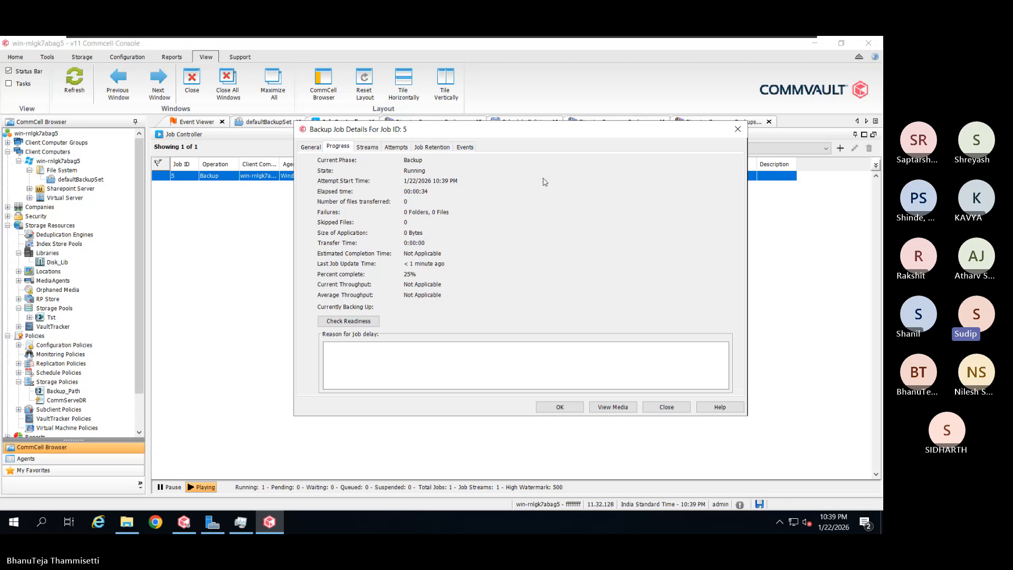
click(304, 149)
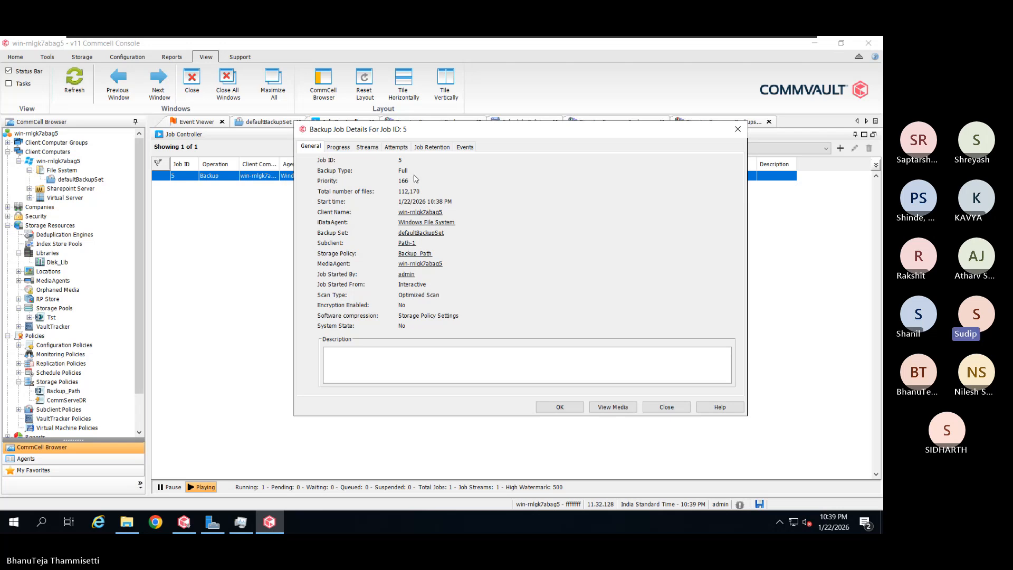
click(465, 147)
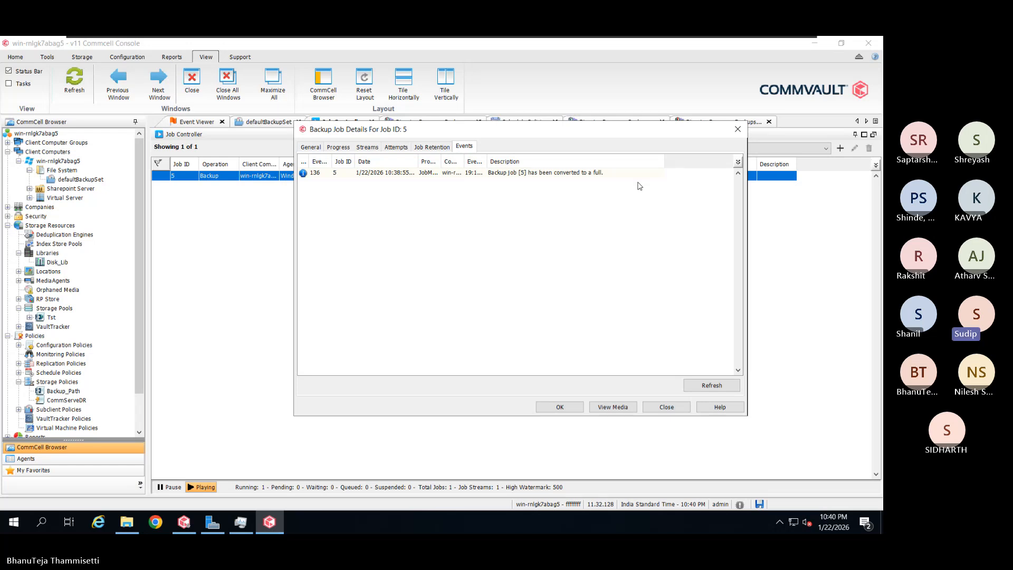
click(373, 149)
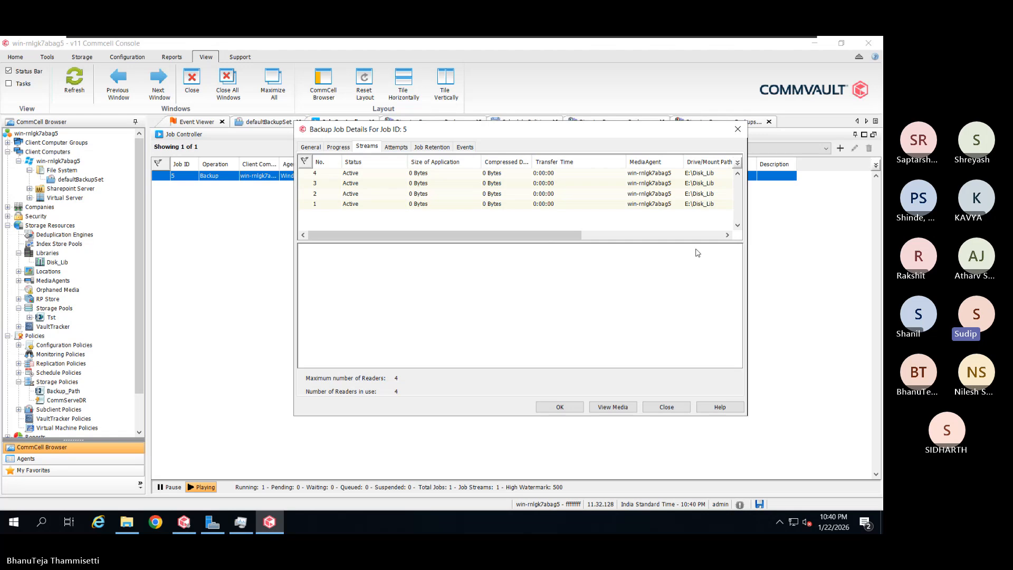
Expose the streams' Backup_Path policy, Primary copy and throughput columns, then move the window left
drag(566, 232, 622, 232)
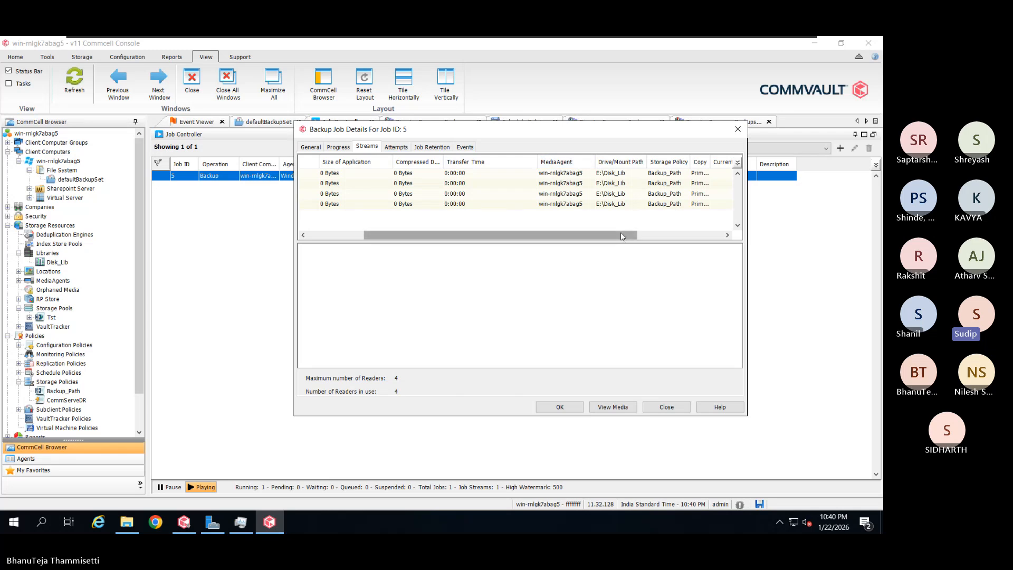
drag(620, 235, 673, 235)
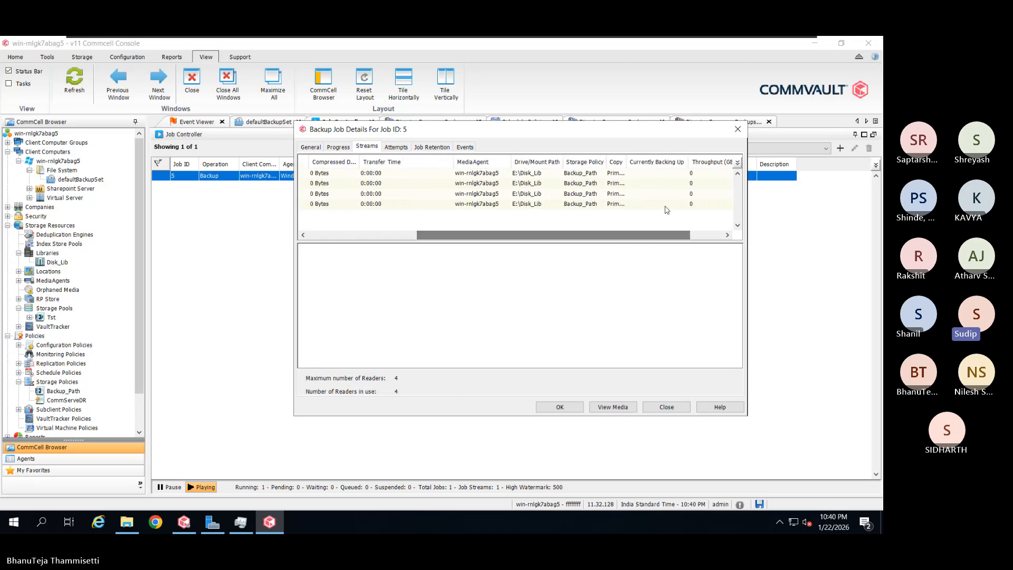
drag(635, 162, 649, 162)
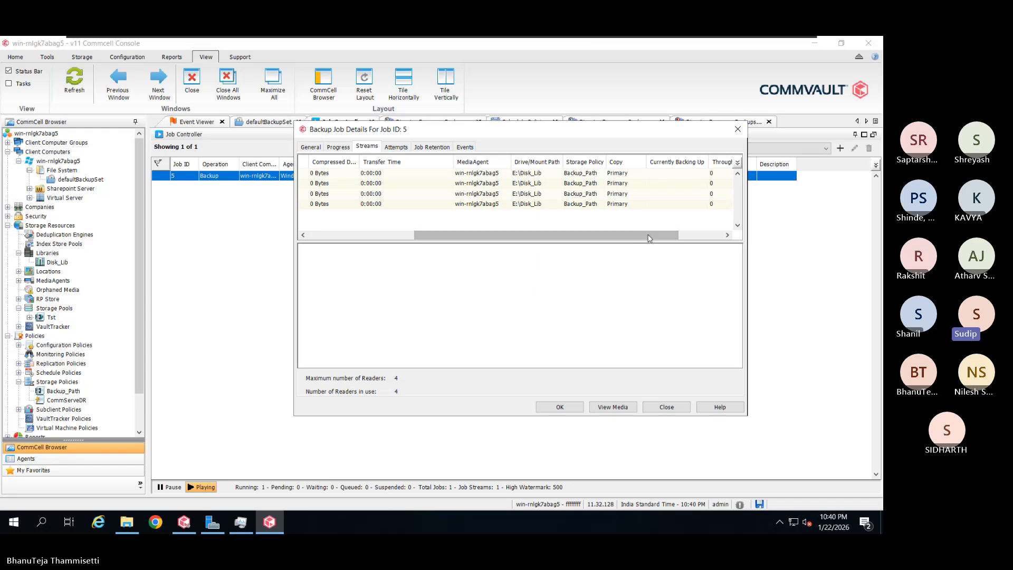
drag(642, 236, 700, 232)
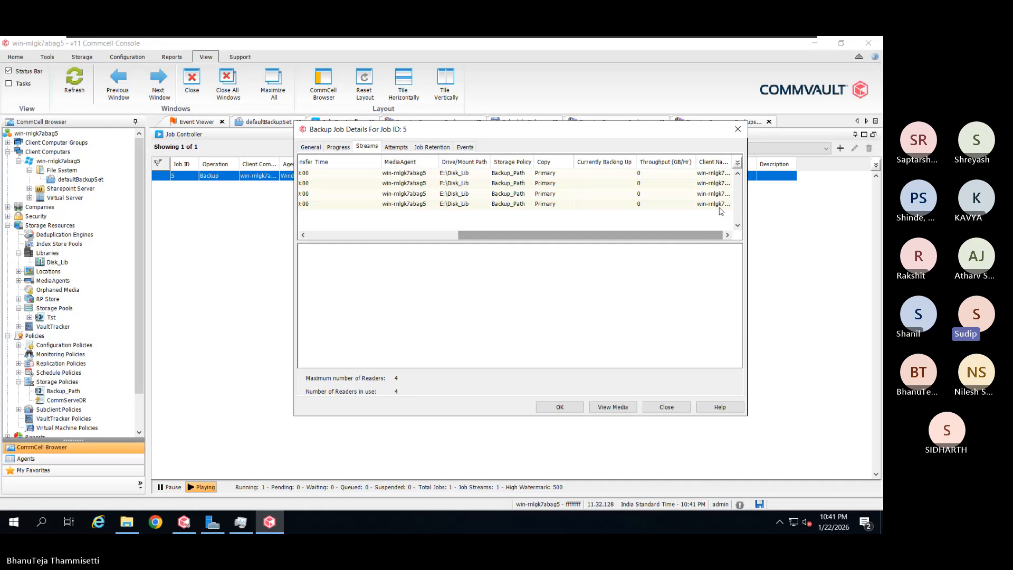
drag(517, 137, 306, 141)
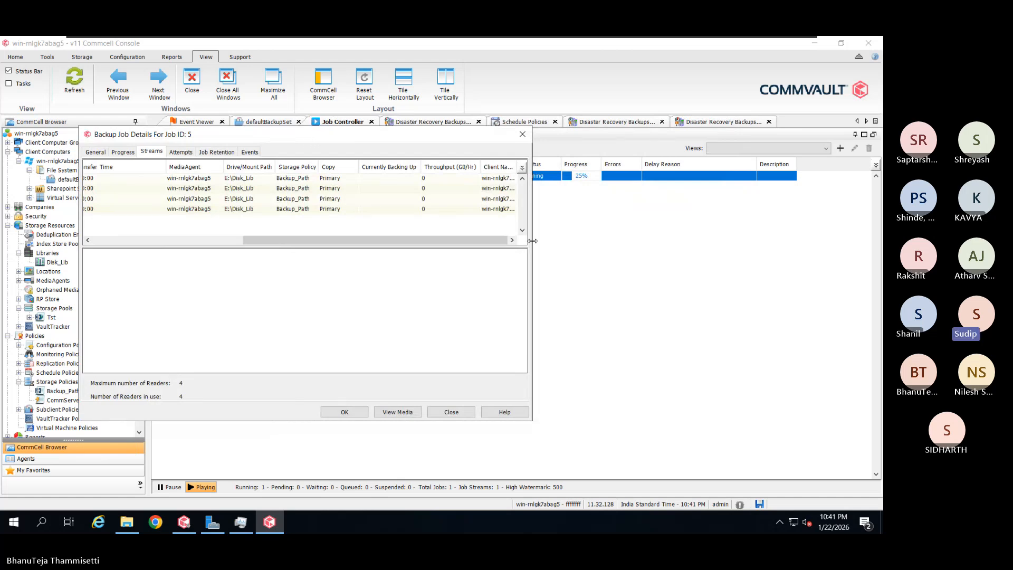
Place job 5's details window below its job row and enlarge the Streams table to four rows
drag(531, 240, 479, 231)
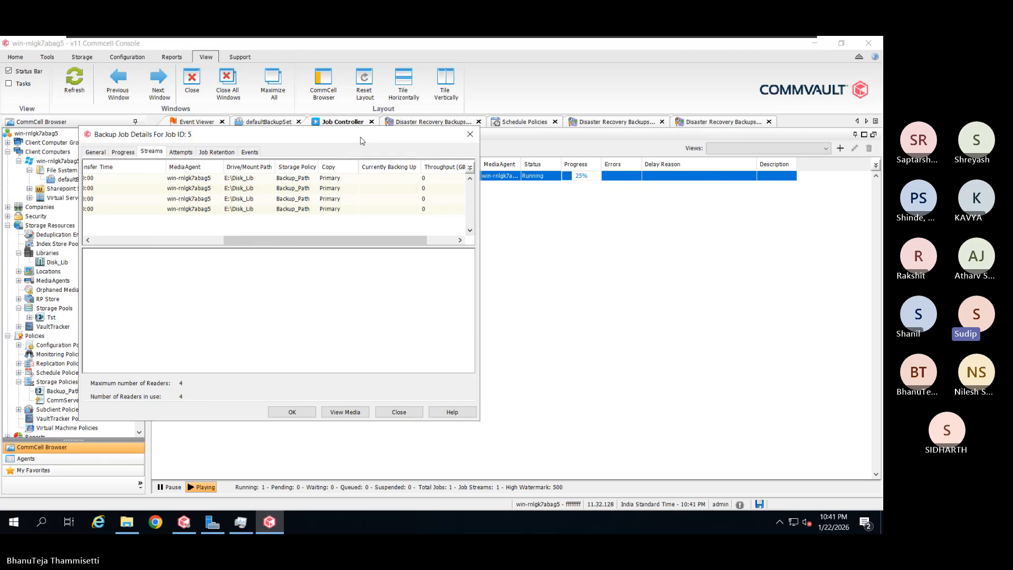
drag(361, 144, 462, 209)
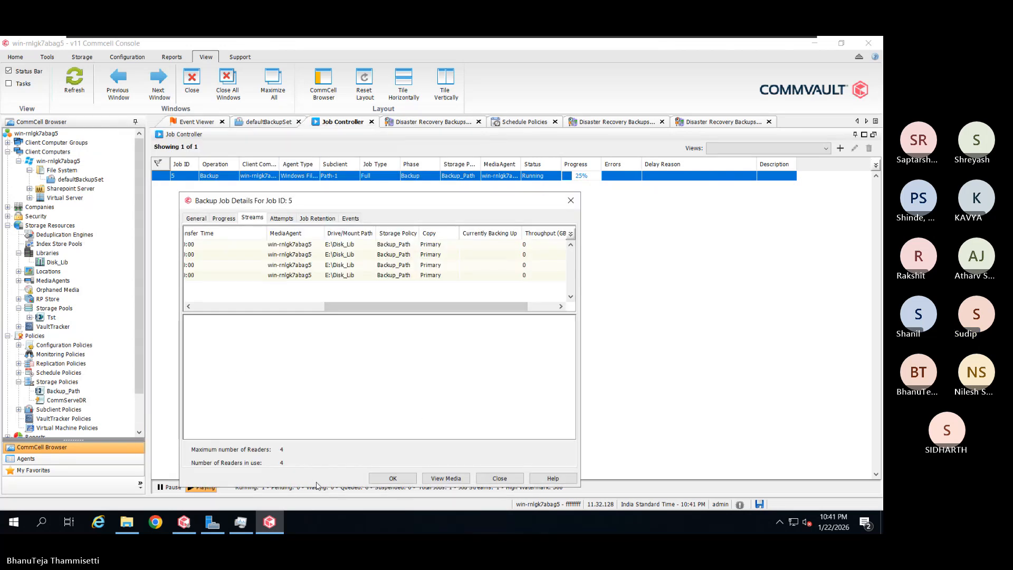
drag(318, 486, 358, 351)
drag(384, 204, 431, 243)
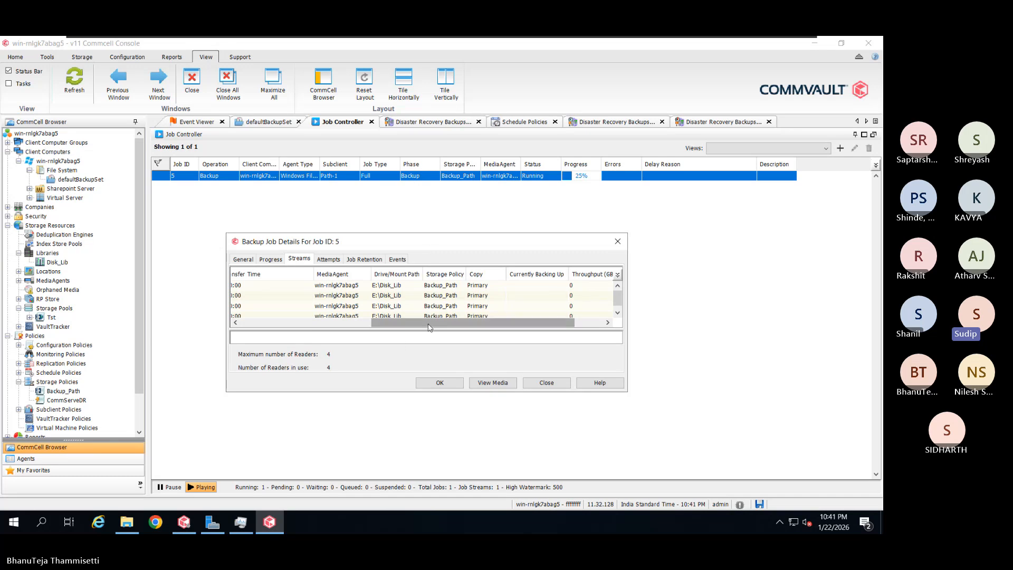
drag(428, 323, 320, 334)
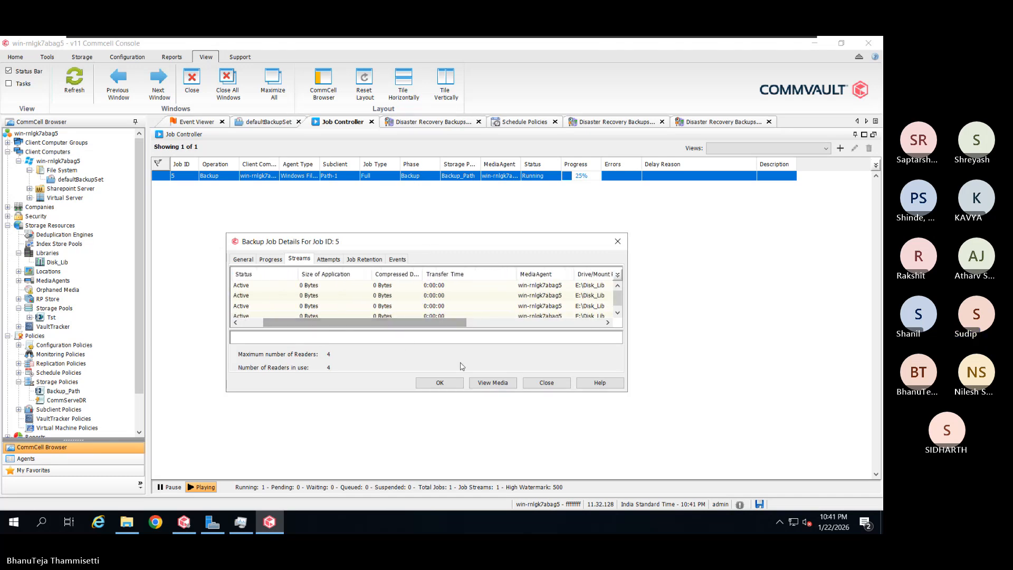
drag(401, 393, 401, 404)
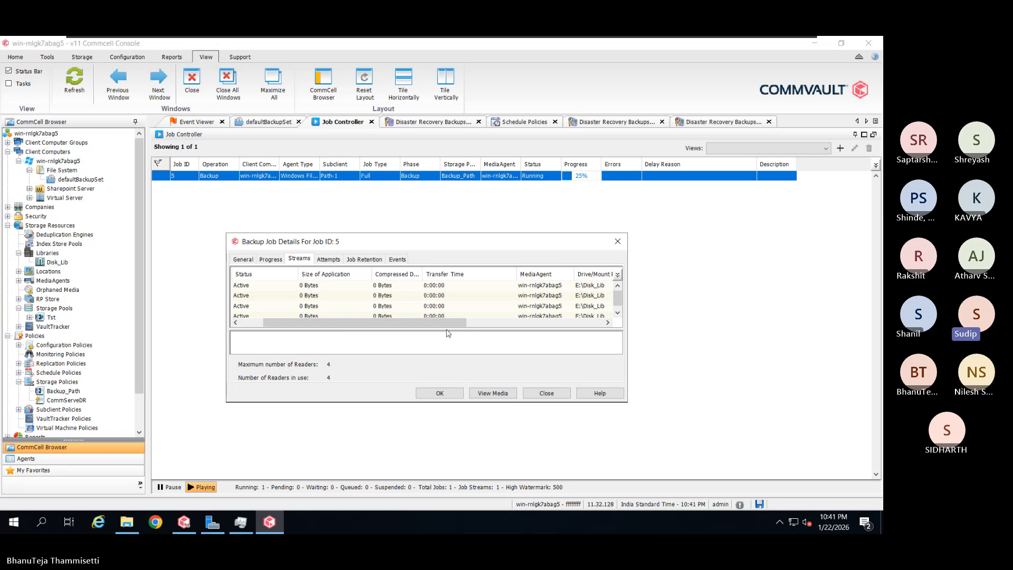
drag(481, 329, 478, 351)
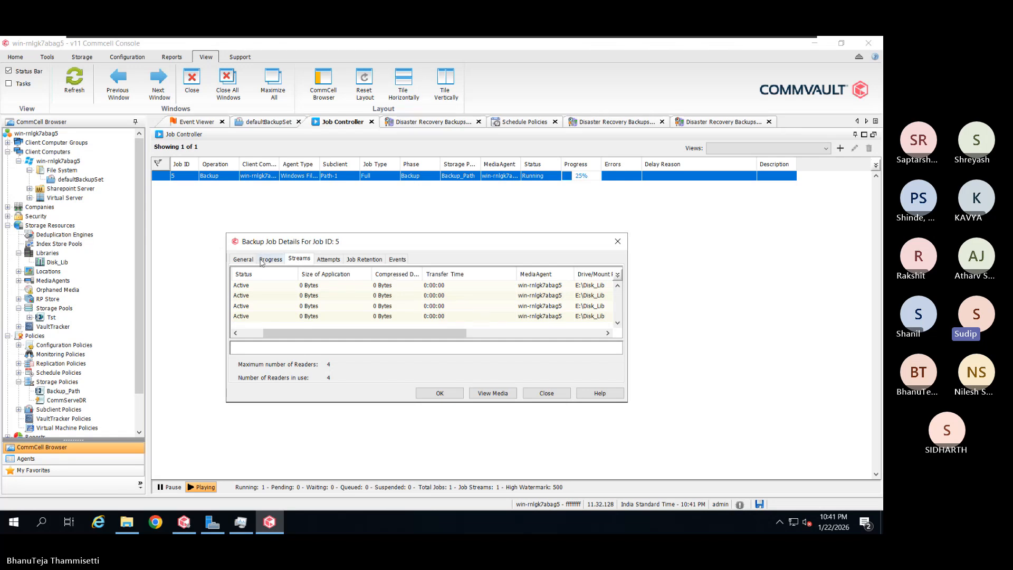
Check job 5's Attempts tab, scrolling to see the Scan attempt completed after 00:00:22
click(328, 259)
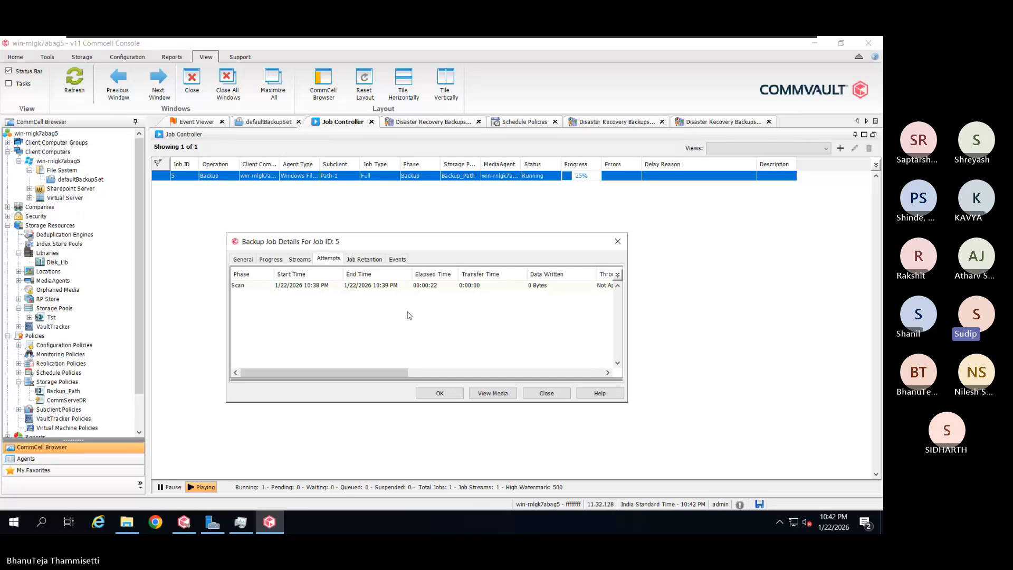
drag(373, 375, 427, 376)
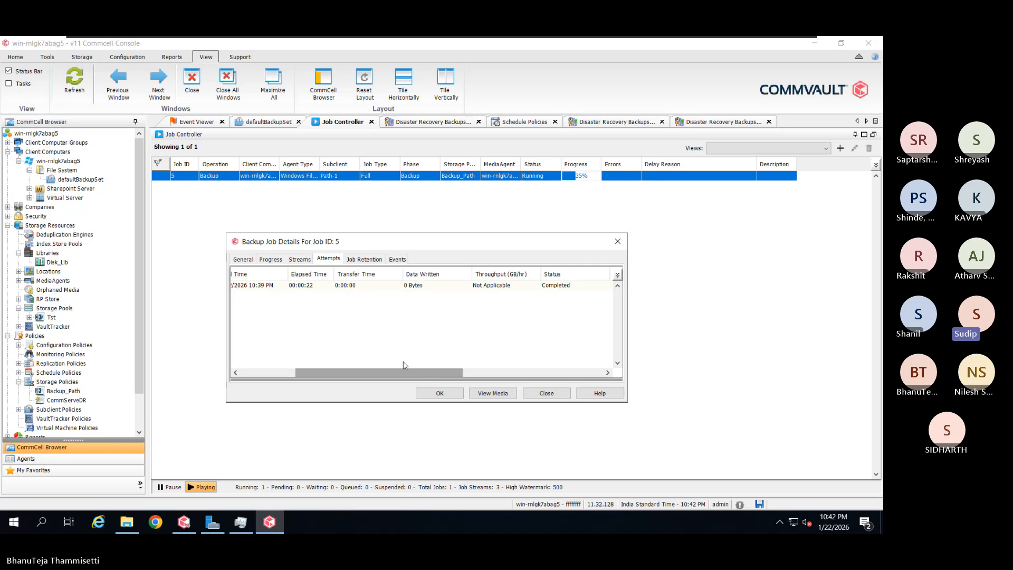
Review finished job 5's streams, widening the Compressed Data column, then close its details
click(299, 259)
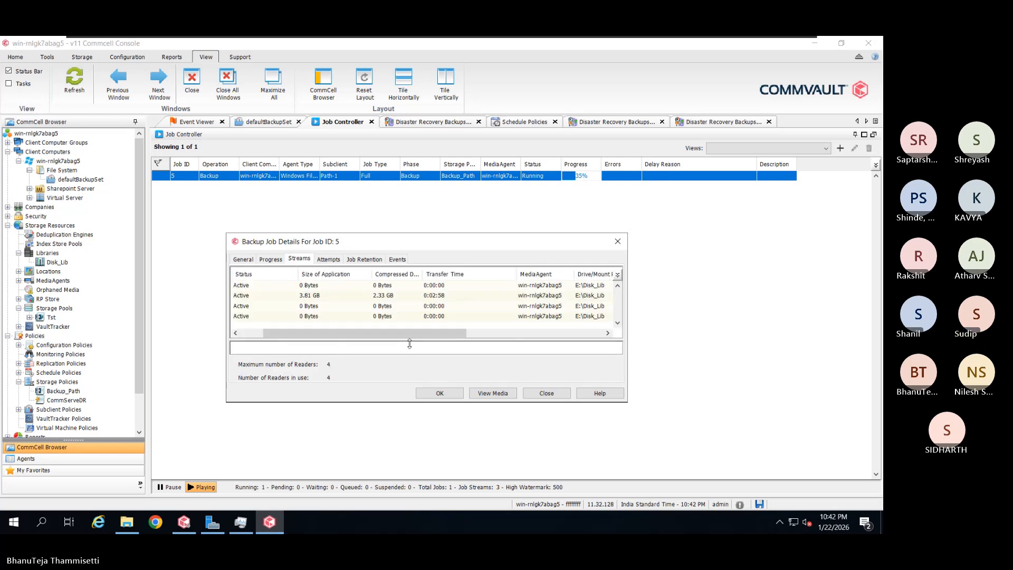
drag(435, 336, 413, 339)
click(376, 297)
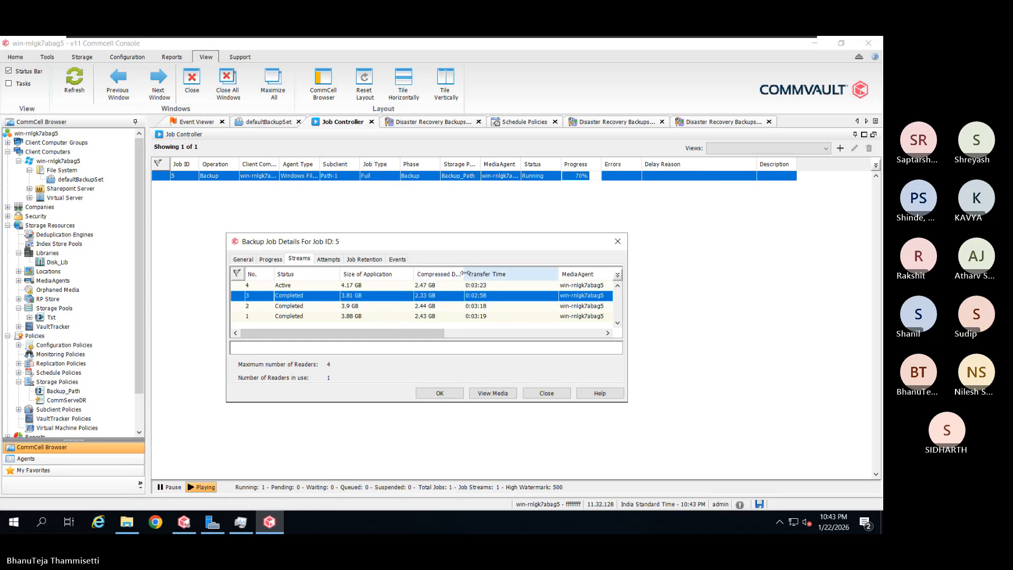
drag(465, 271, 474, 270)
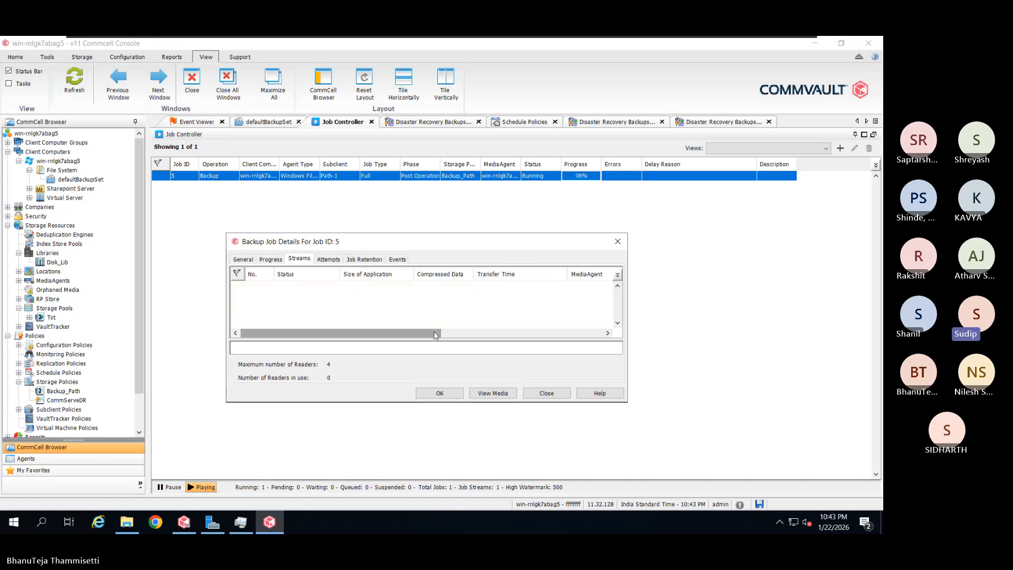
drag(435, 335, 438, 336)
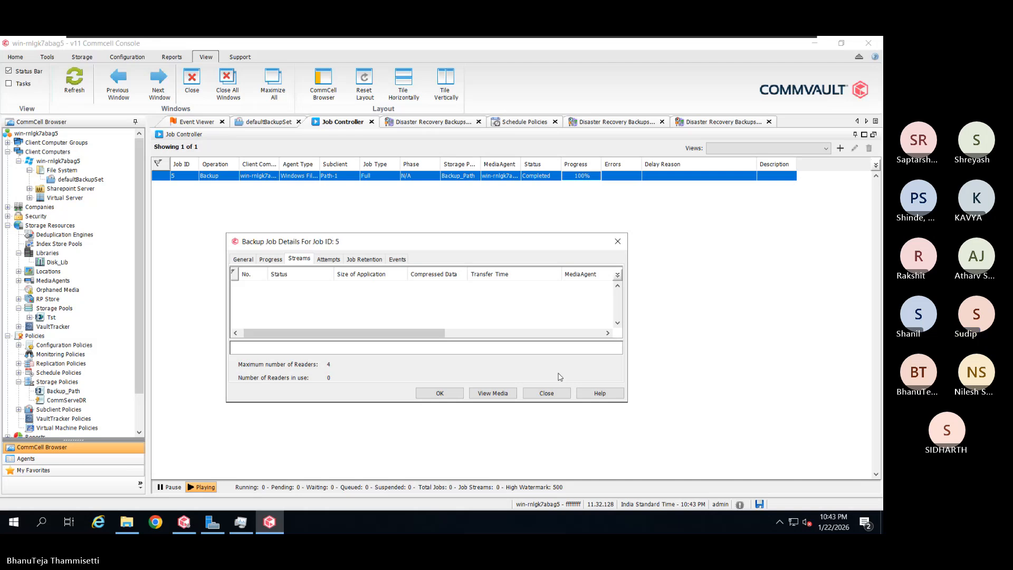
click(547, 394)
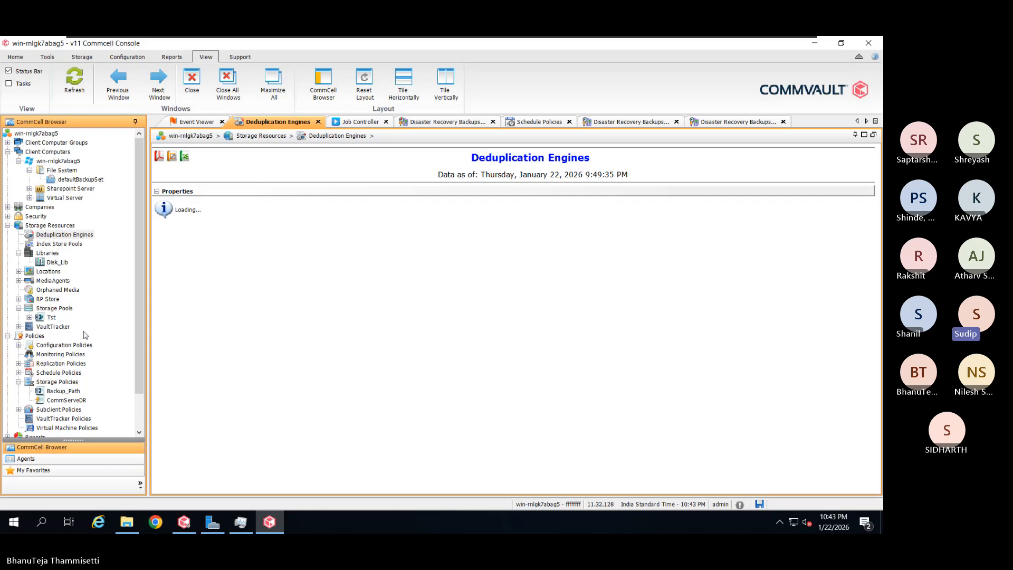
Expand the Tst storage pool and open its Deduplication Engines report showing 45.47% savings
double_click(52, 317)
double_click(78, 328)
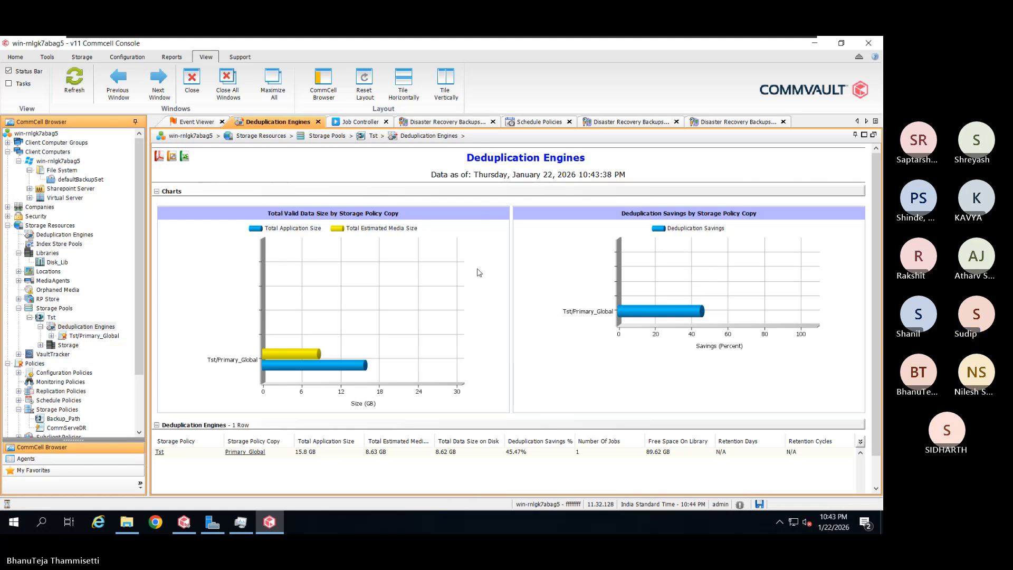
key(alt+Tab)
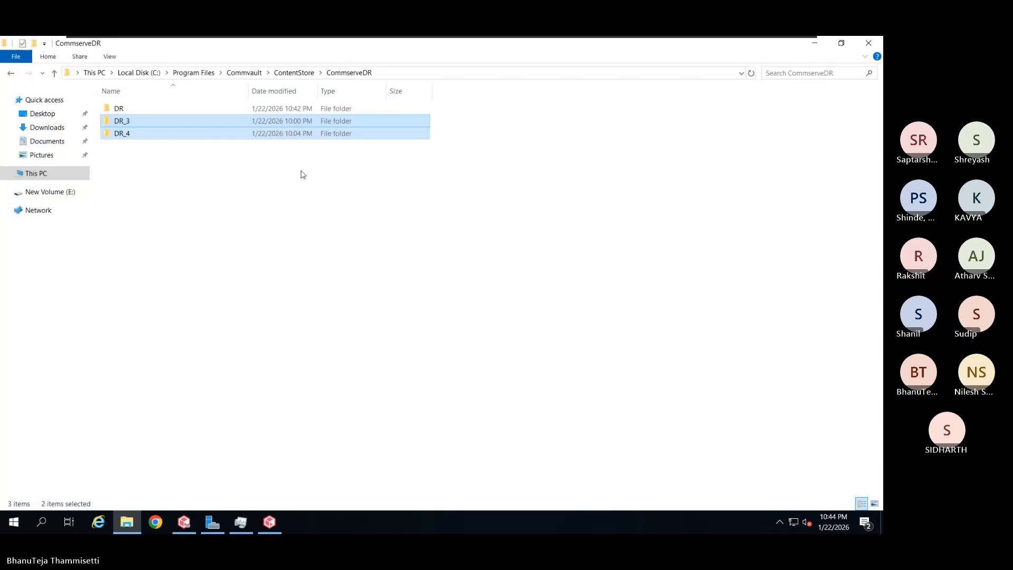
Show the properties of the Windows folder on Local Disk (C:): 16.5 GB
click(60, 174)
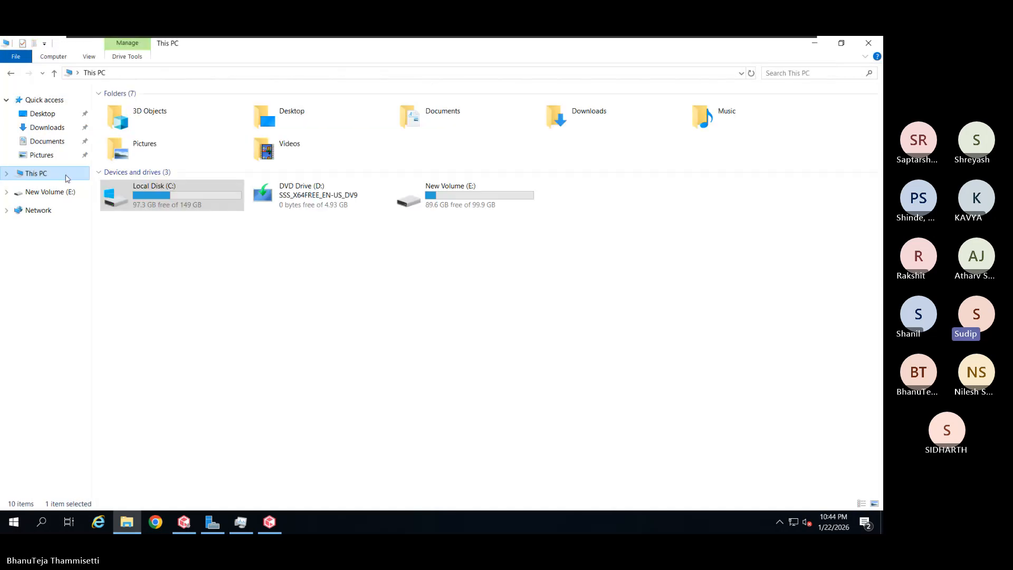
double_click(159, 210)
click(161, 208)
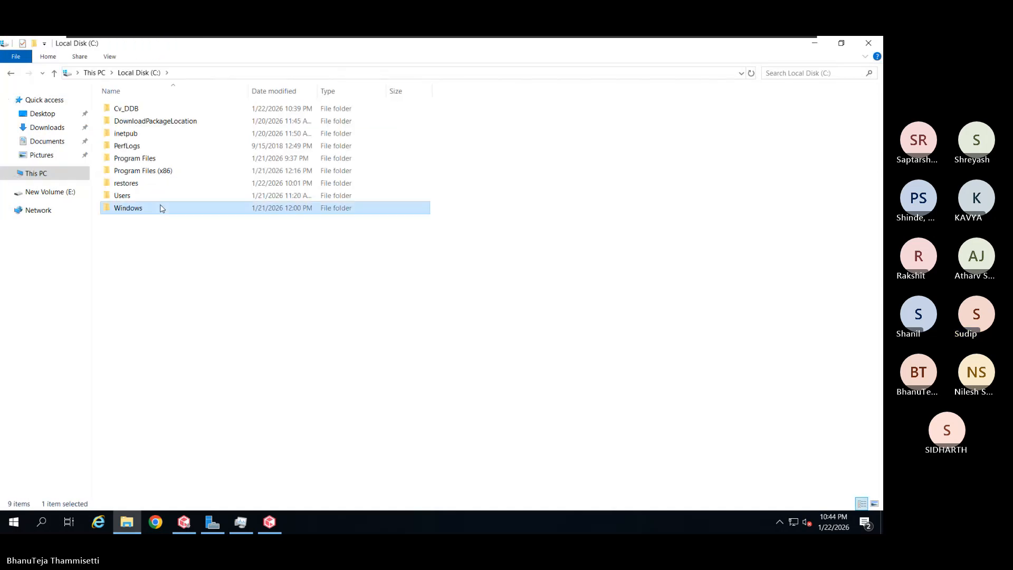
right_click(161, 208)
click(201, 393)
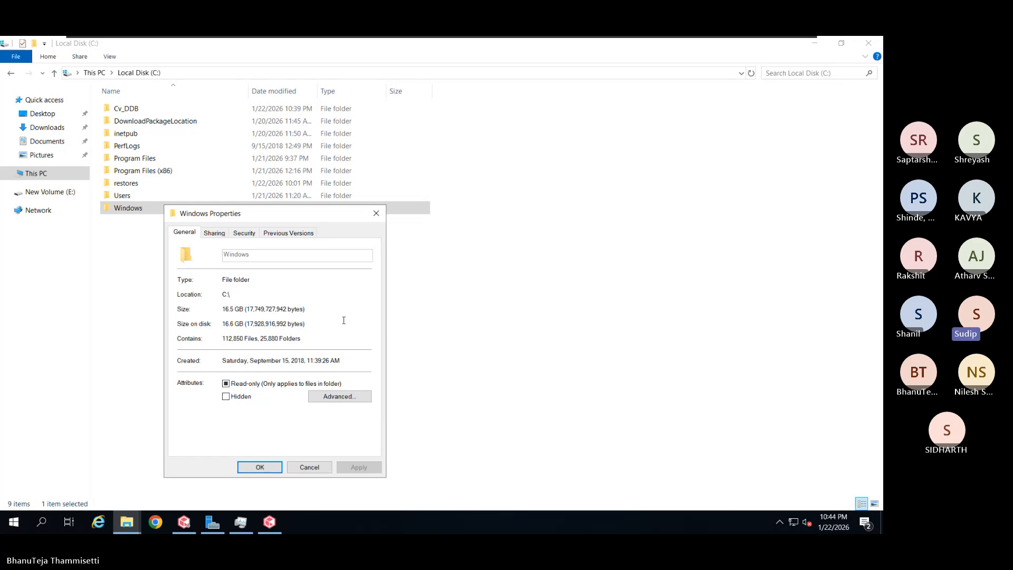
key(alt+Tab)
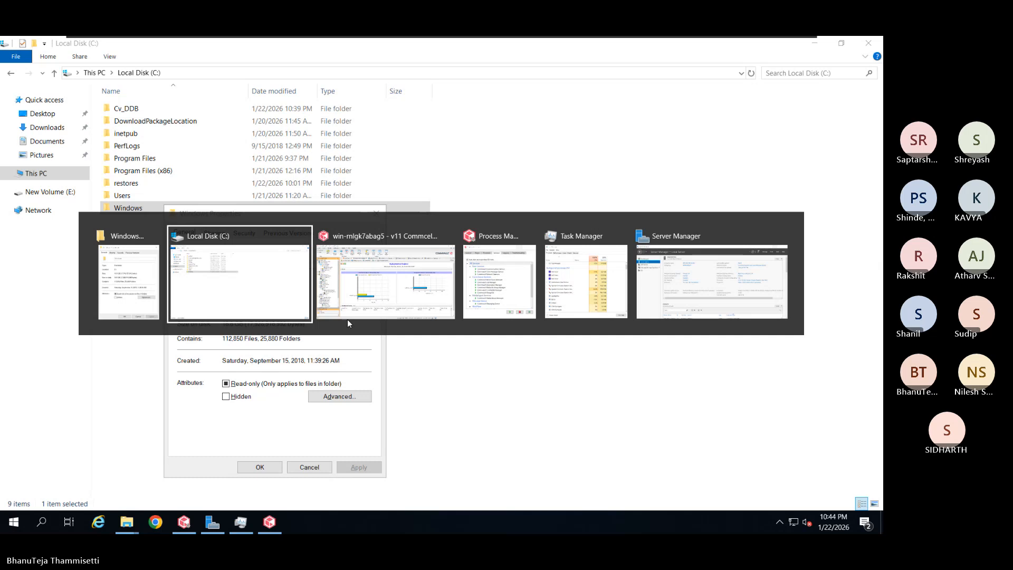
Return to the console's Tst Deduplication Engines report with 45.47% savings for Tst/Primary_Global
key(alt+Tab)
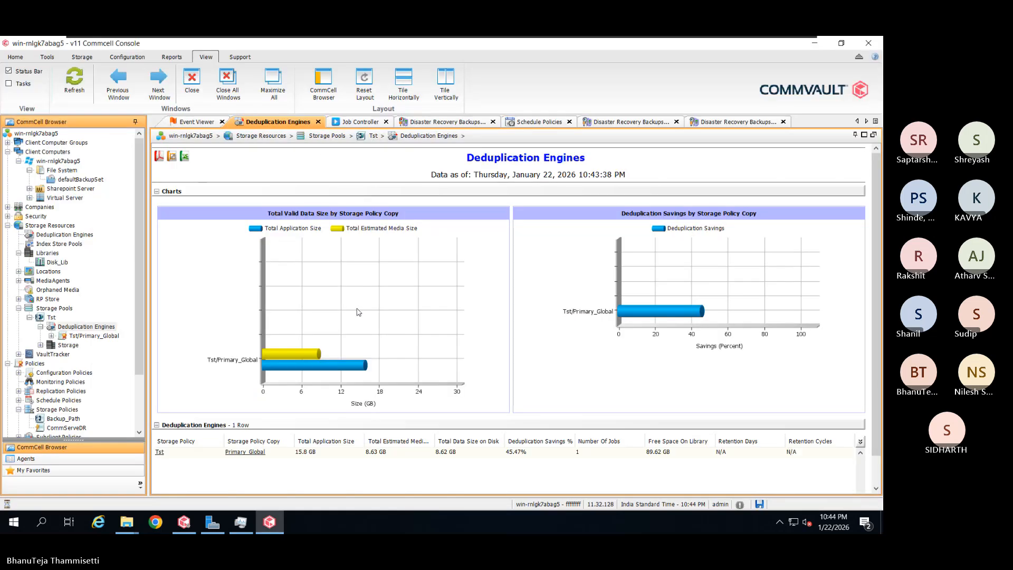
mouse_move(359, 312)
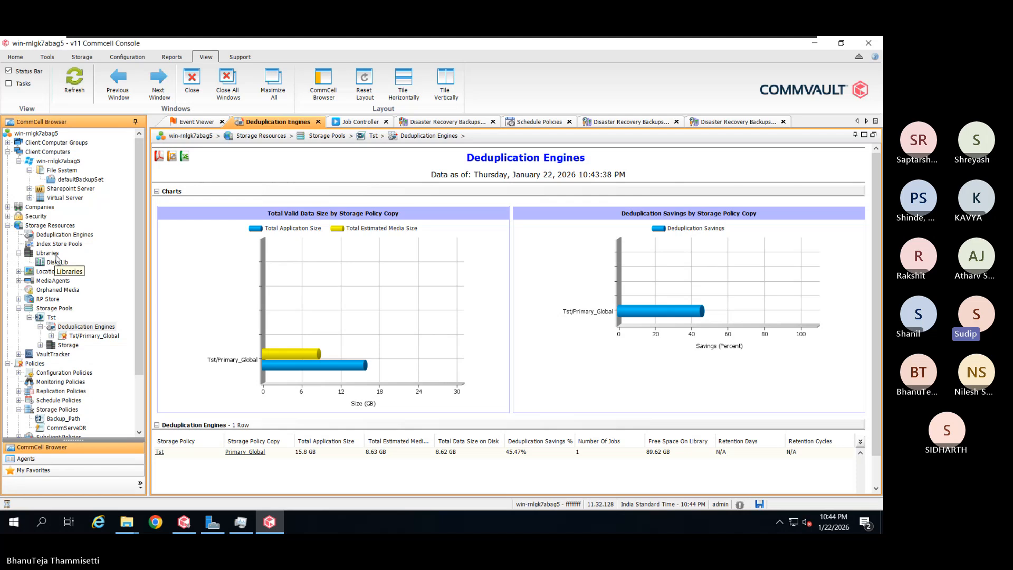
Browse in File Explorer to E:\Disk_Lib\6X35CN_01.22.2026_16.17 on New Volume (E:)
key(alt+Tab)
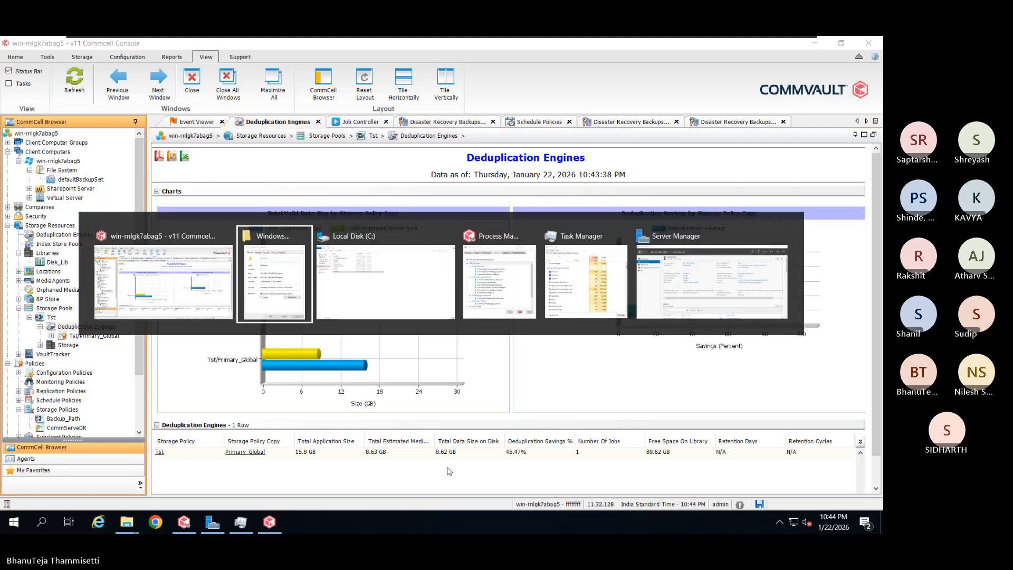
key(alt+Tab)
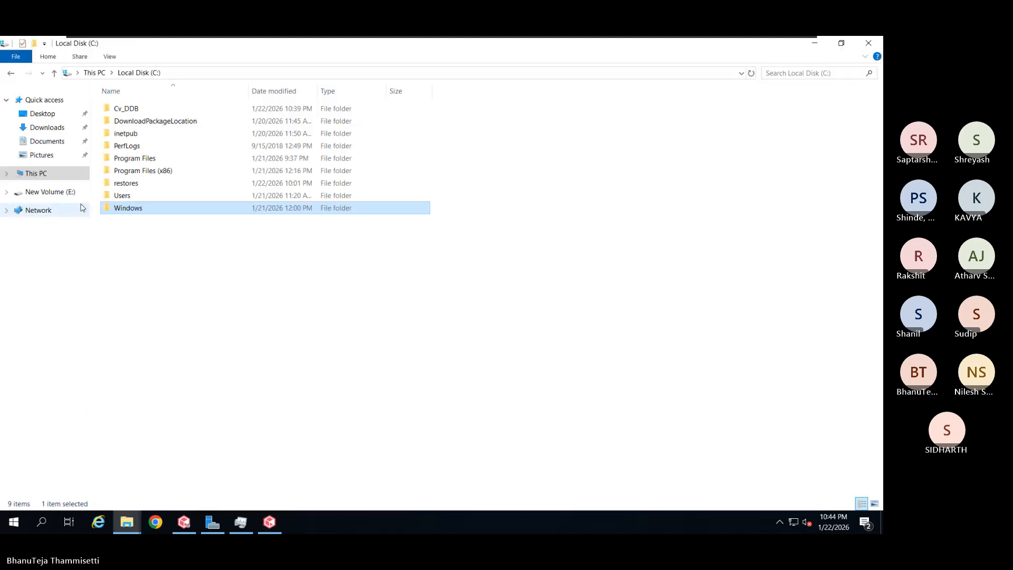
click(72, 175)
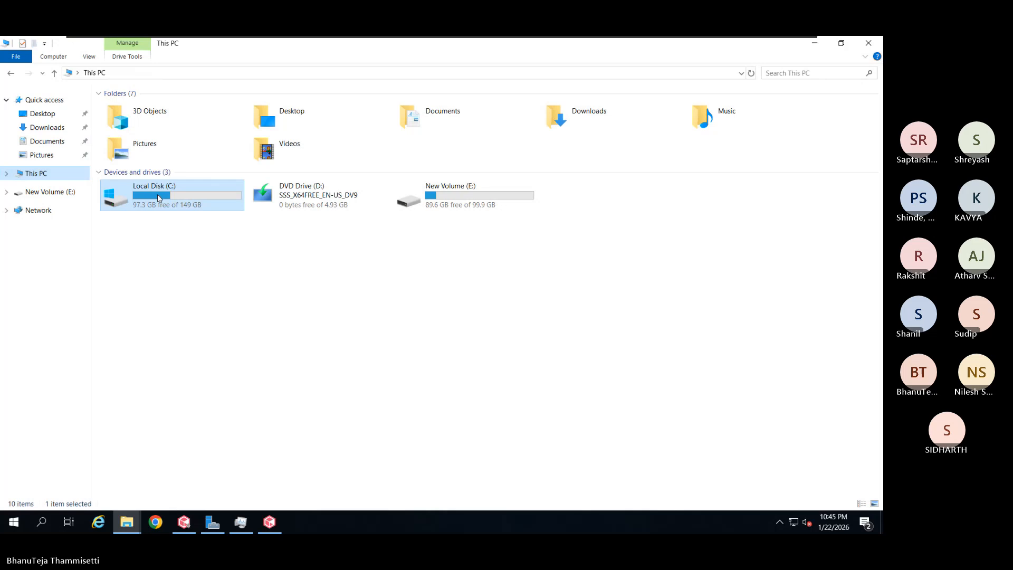
click(504, 207)
double_click(504, 207)
click(160, 139)
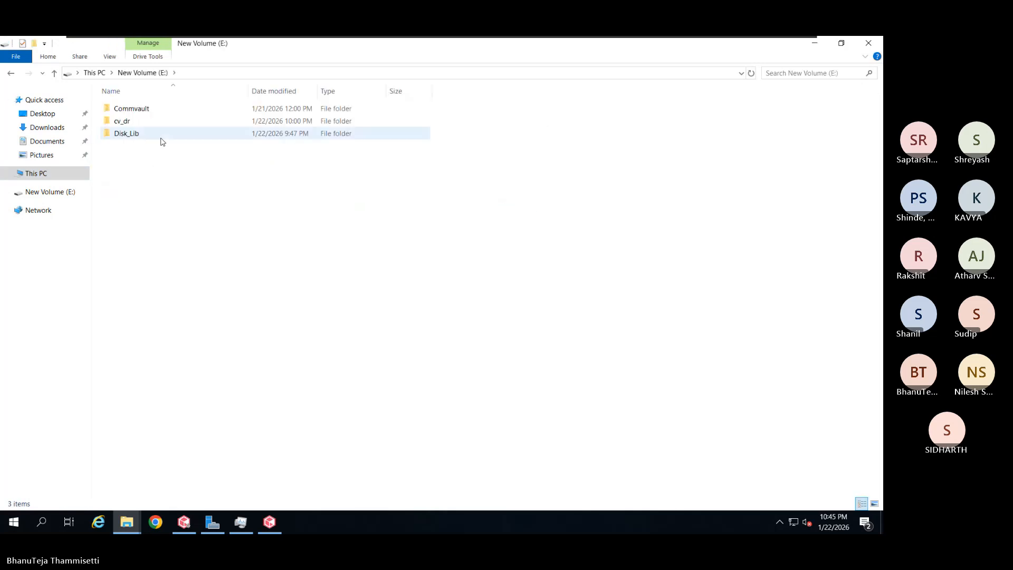
click(161, 140)
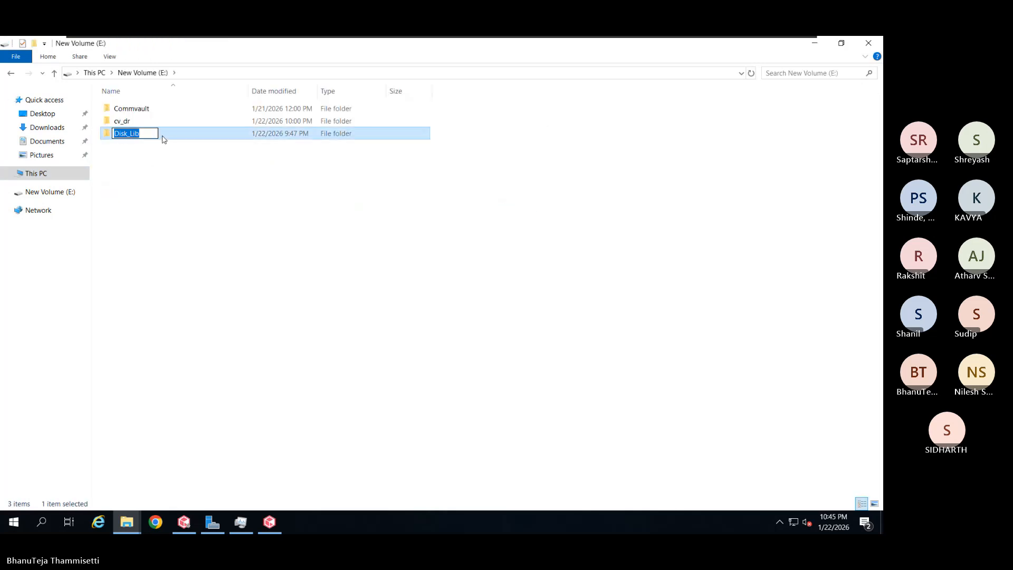
click(167, 136)
double_click(167, 135)
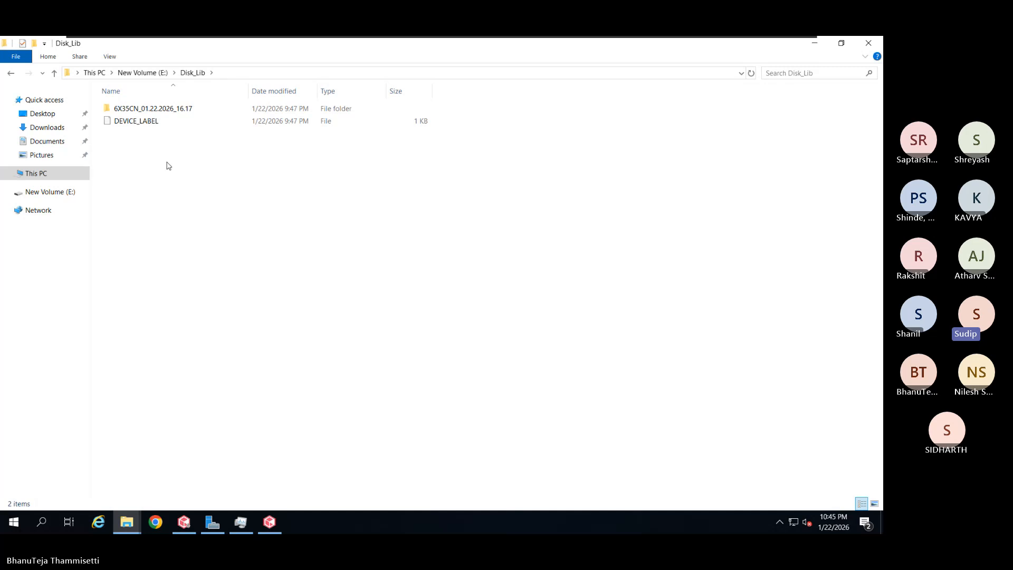
double_click(164, 116)
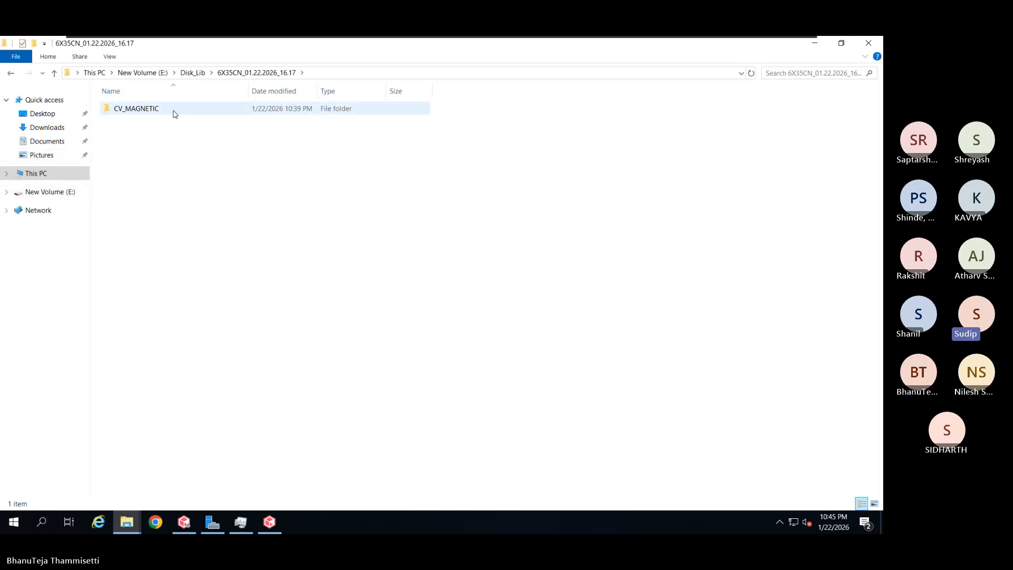
Open CV_MAGNETIC\V_2 to show CHUNK_12, CHUNK_17, CHUNK_19 and their chunk-map files
double_click(137, 108)
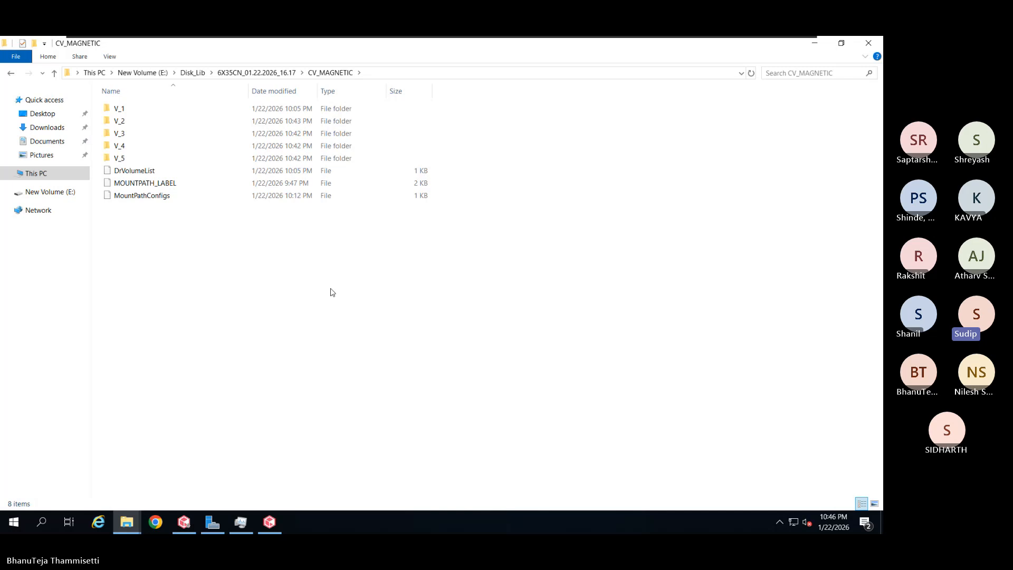
double_click(166, 121)
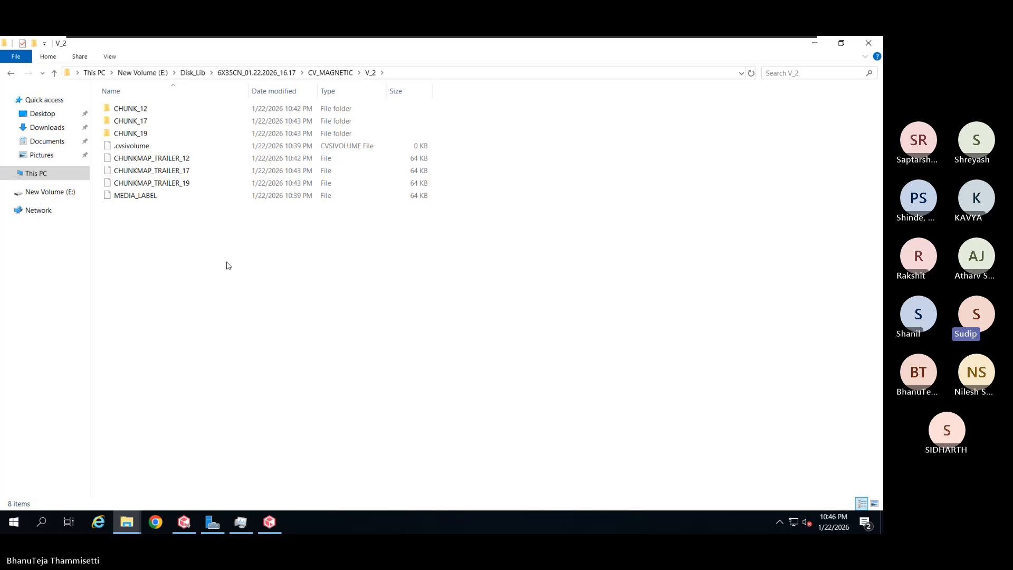
Inspect CHUNK_17's metadata files, then go back up to E:\Disk_Lib
double_click(165, 121)
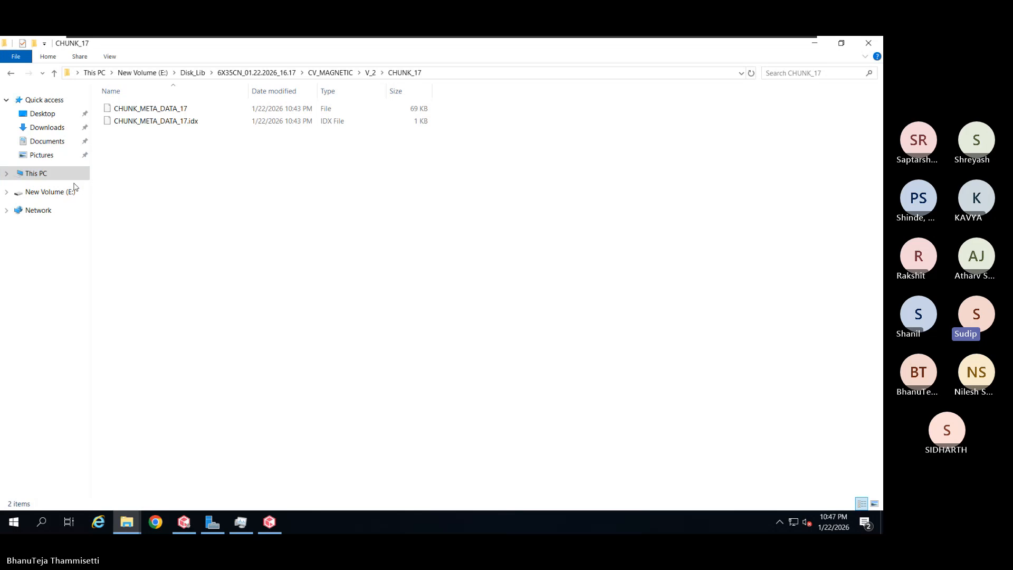
click(193, 72)
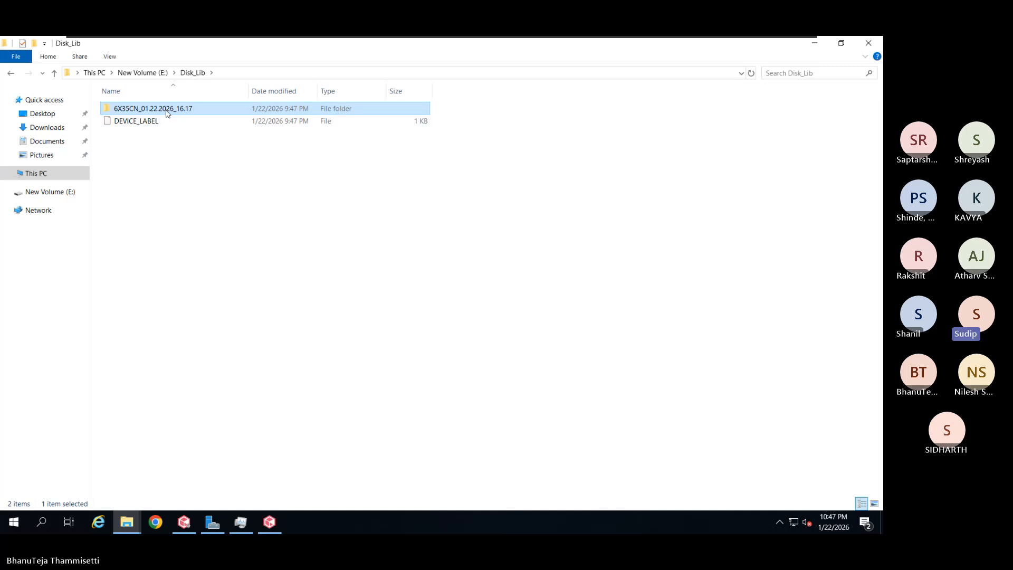
click(158, 73)
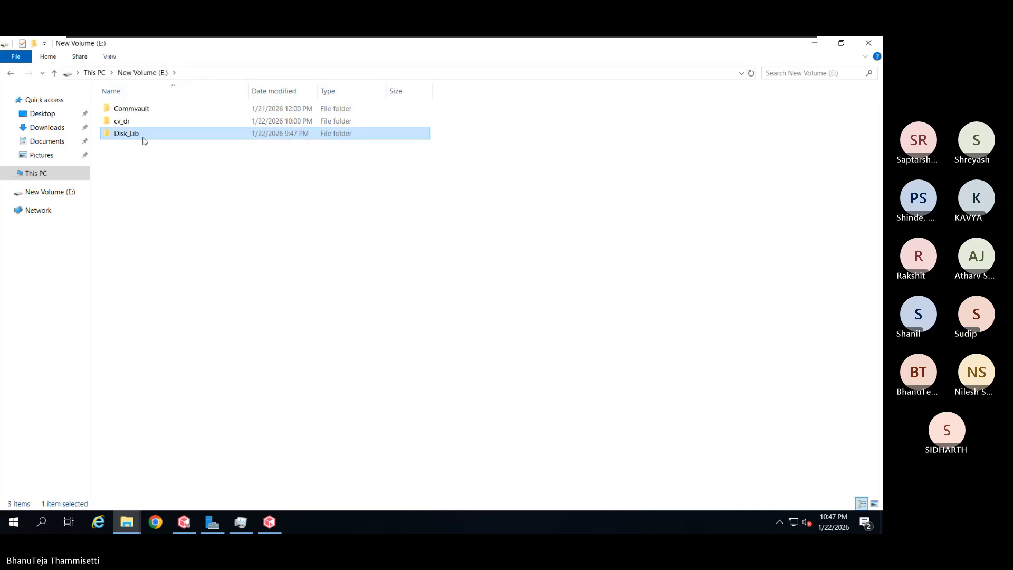
right_click(147, 137)
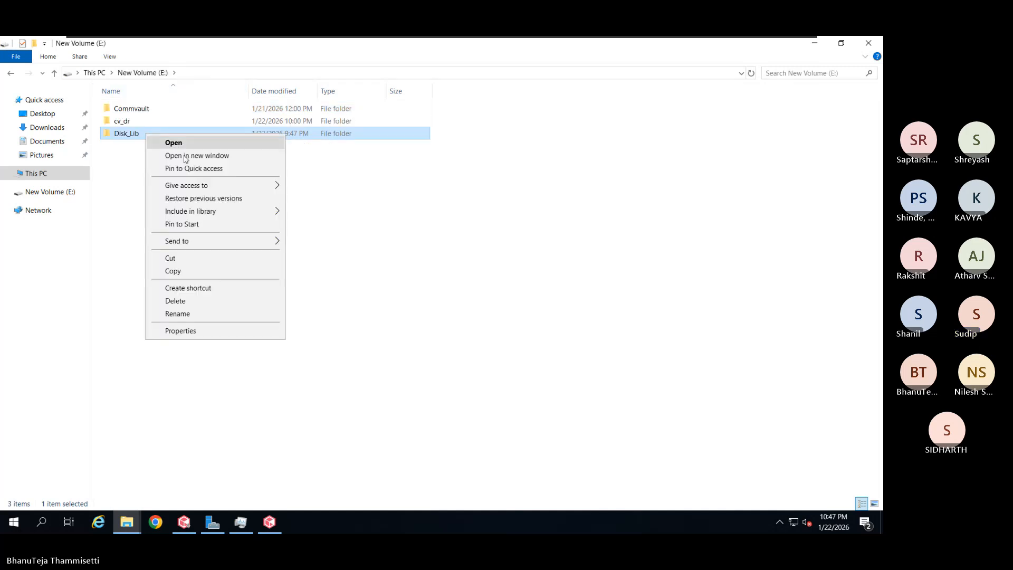
click(181, 331)
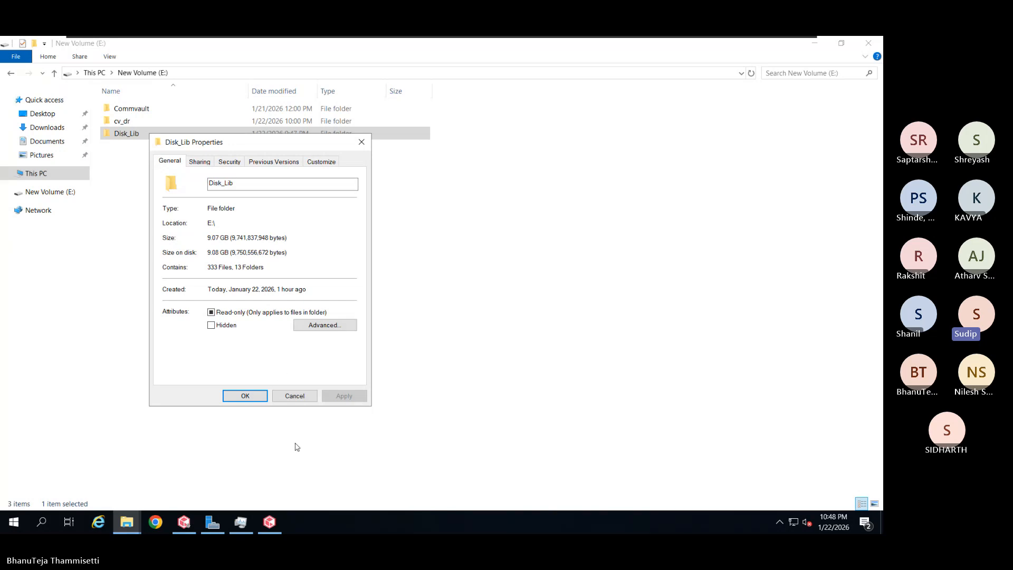
click(304, 400)
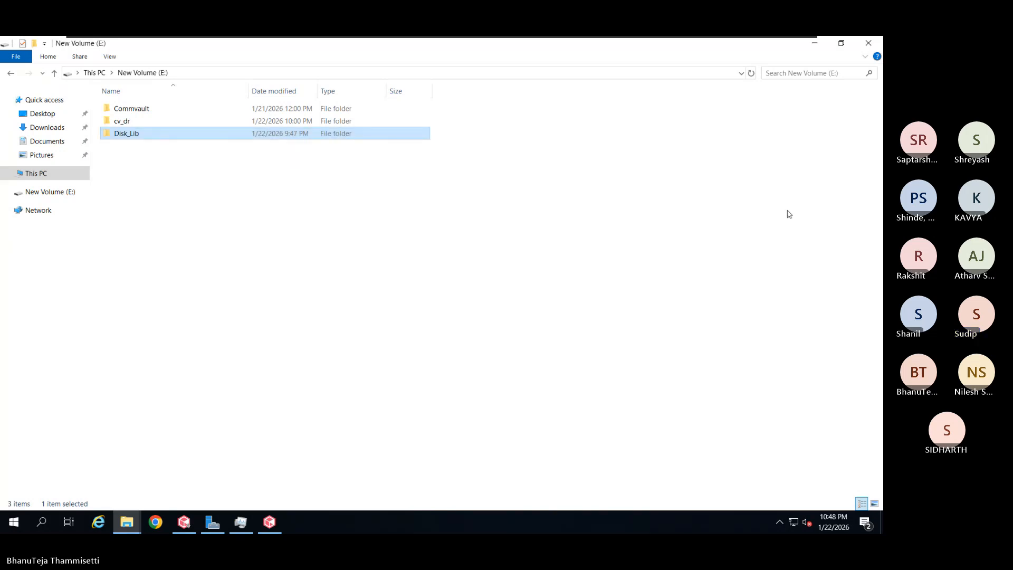
Run an incremental backup of subclient Path-1 under defaultBackupSet and watch it in Job Controller
key(alt+Tab)
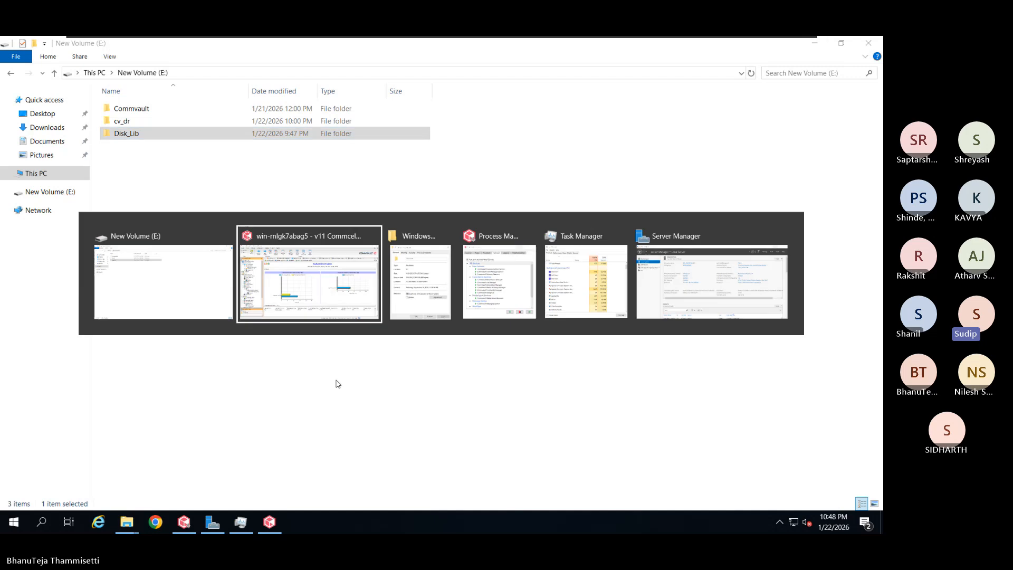
click(319, 306)
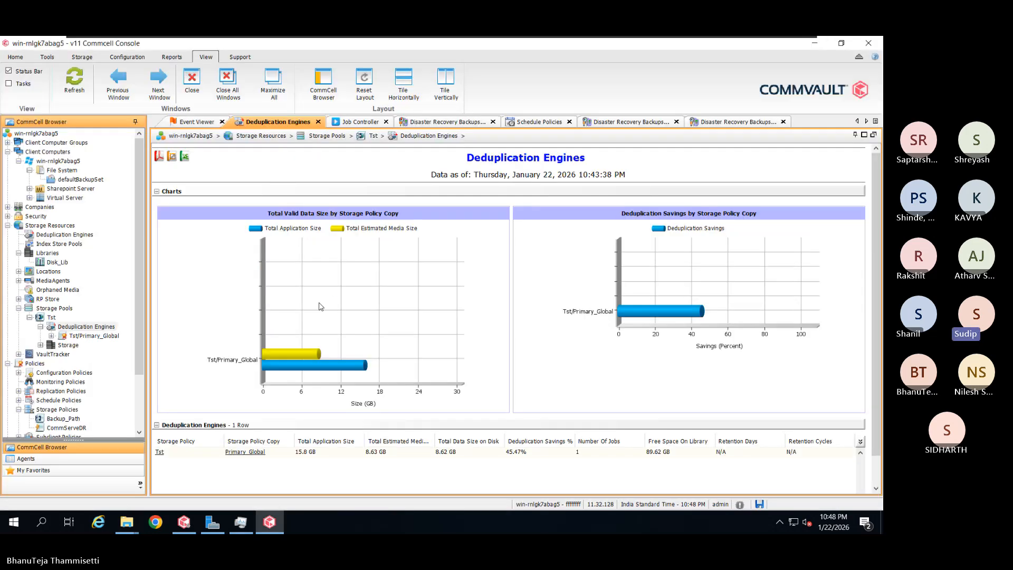
click(73, 180)
right_click(248, 179)
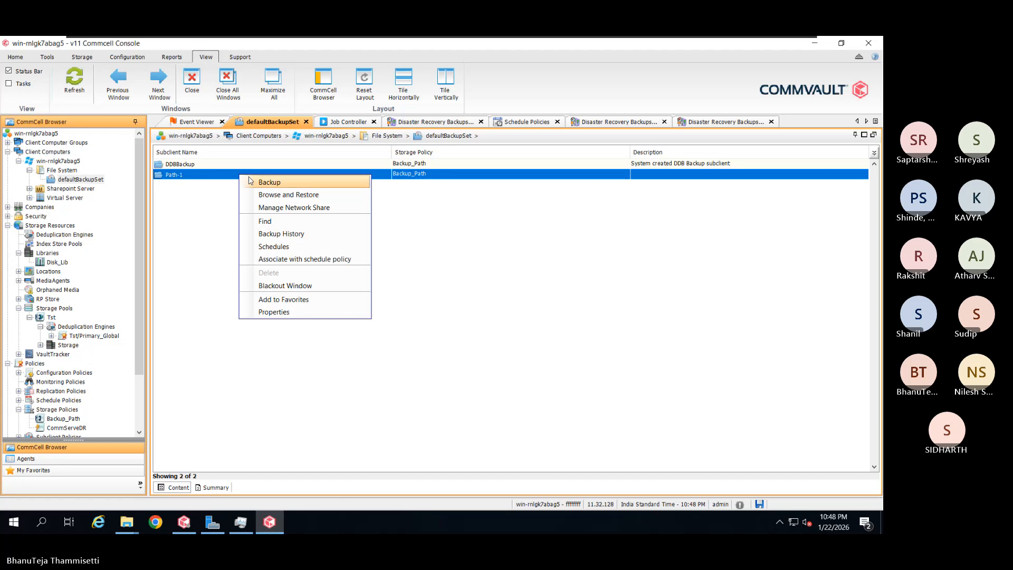
click(269, 182)
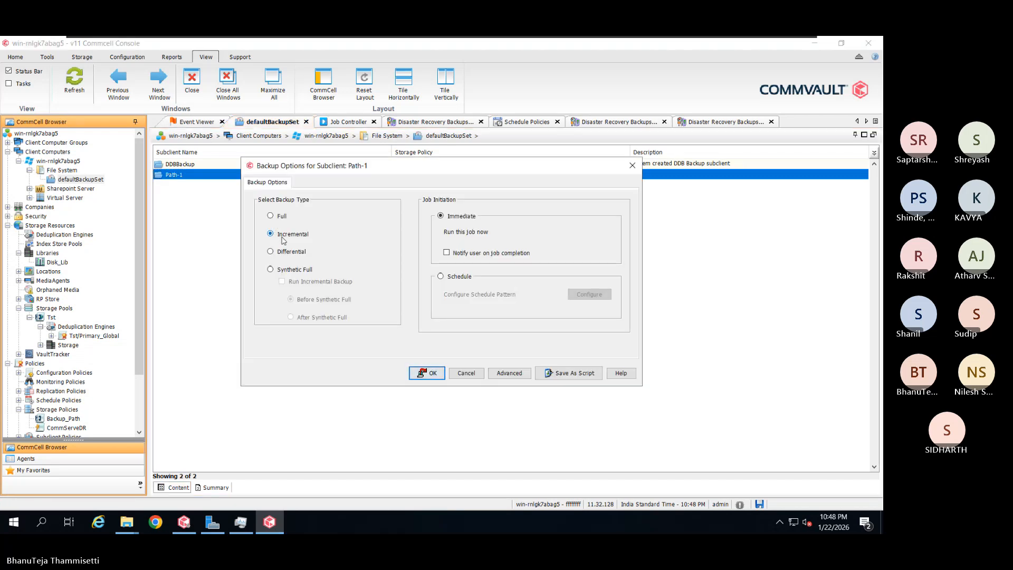
click(283, 237)
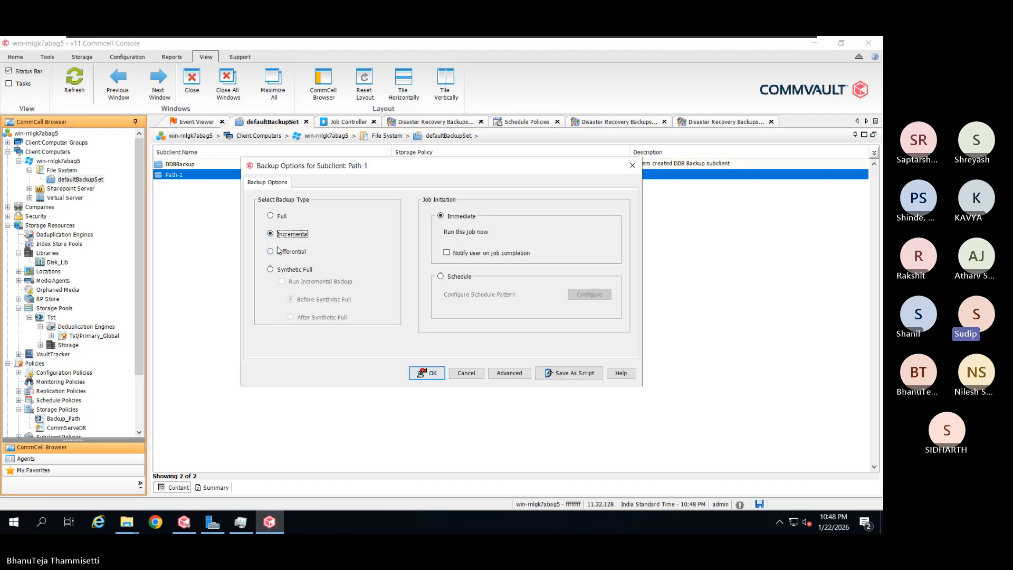
click(425, 373)
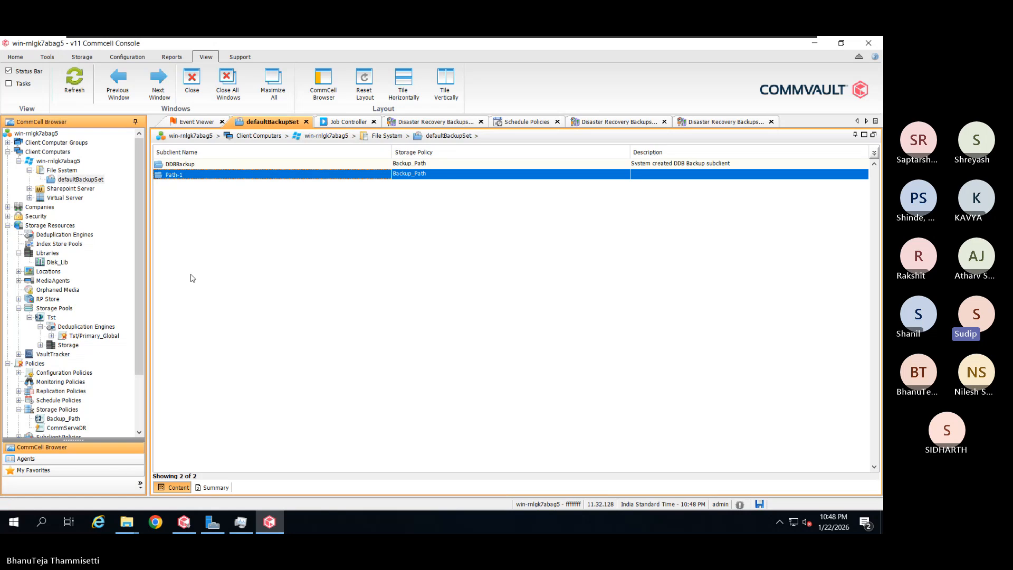
click(339, 123)
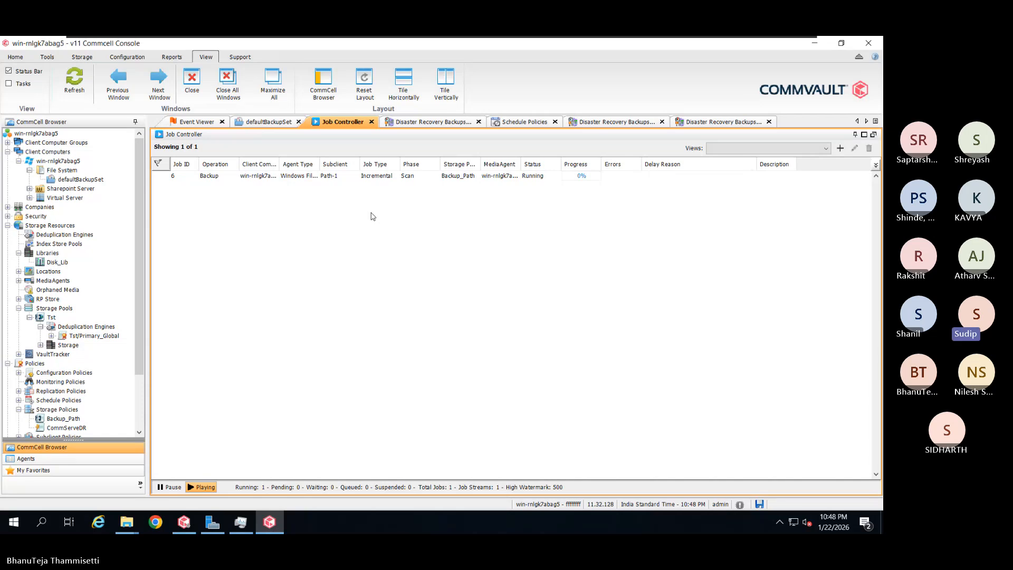
Open job 6's details and reposition and shrink the window to uncover the job list
double_click(352, 178)
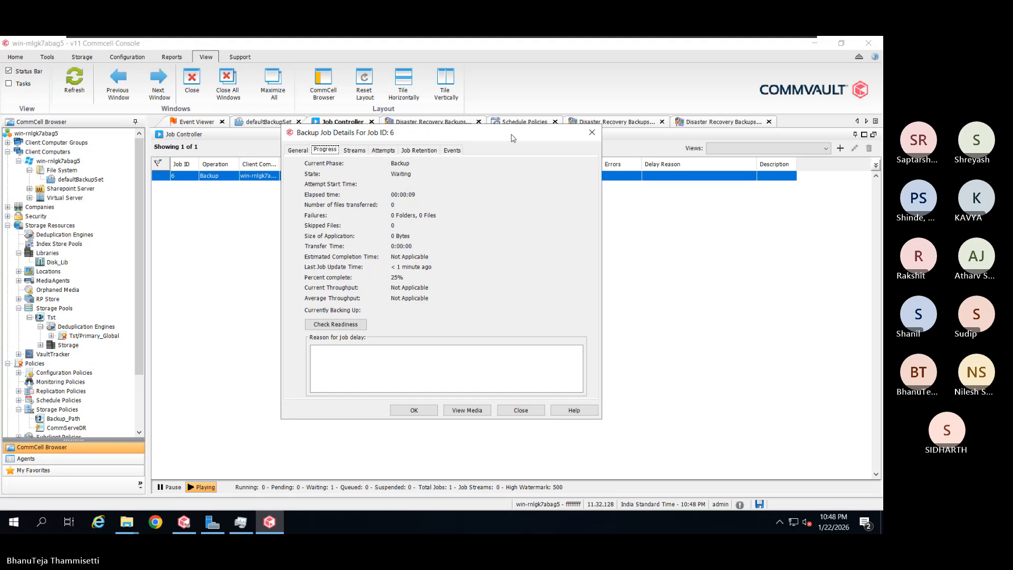
drag(511, 138, 454, 205)
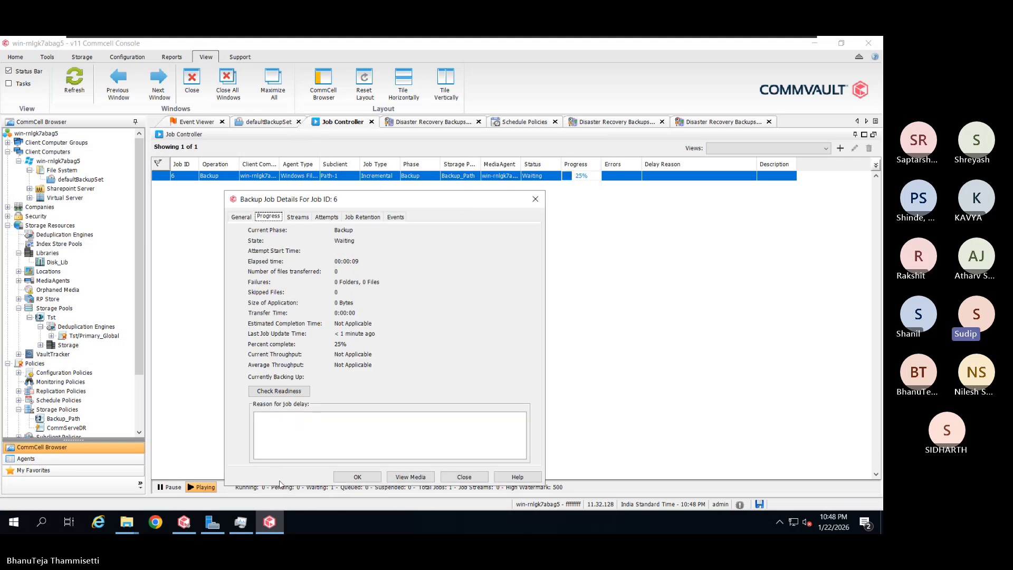
drag(291, 486, 315, 370)
Check job 6's streams and attempts until it completes at 100%, selecting stream 3 (5.01 MB)
click(303, 218)
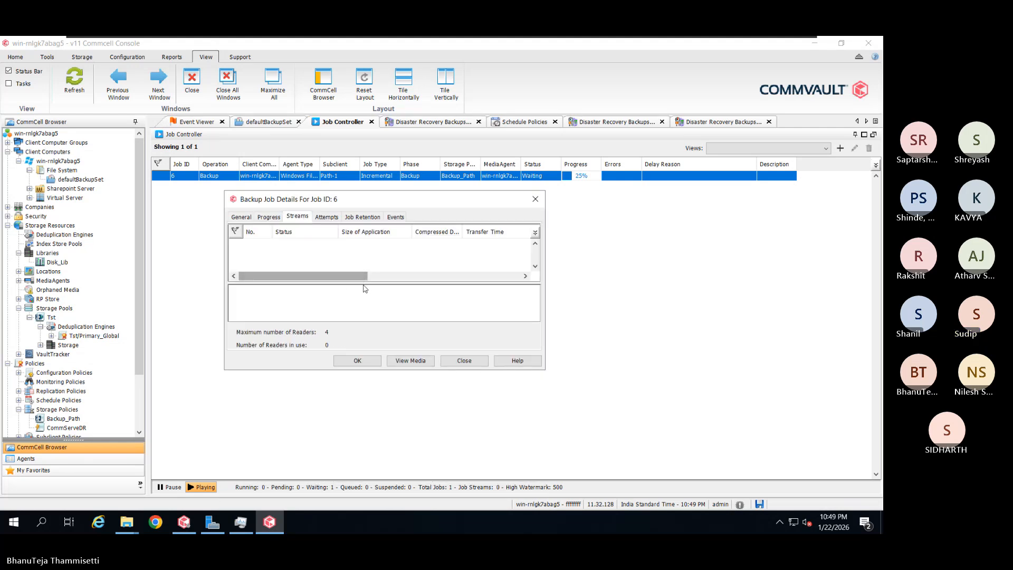
drag(364, 284, 369, 308)
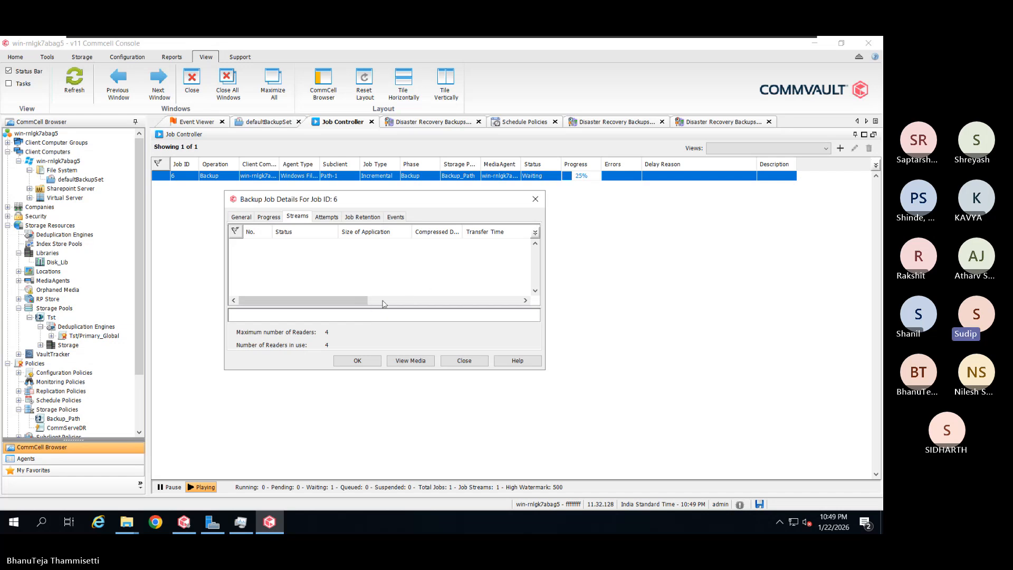
click(339, 219)
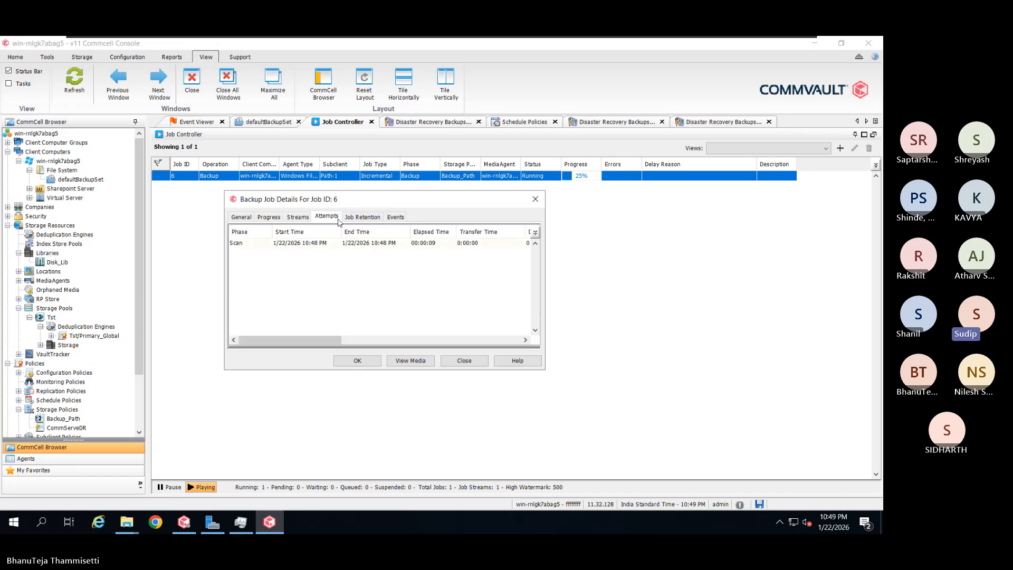
drag(317, 342, 382, 333)
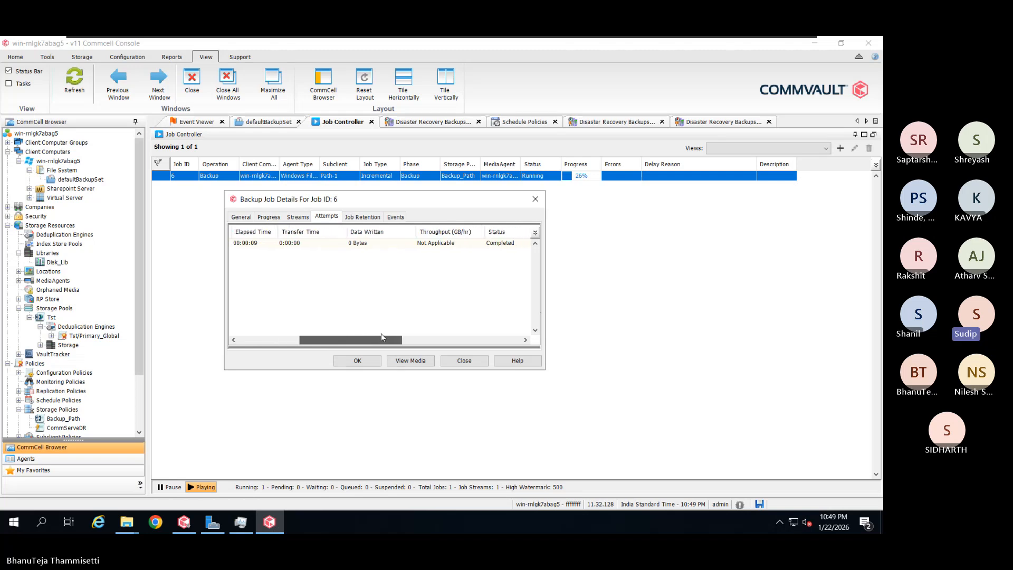
click(297, 343)
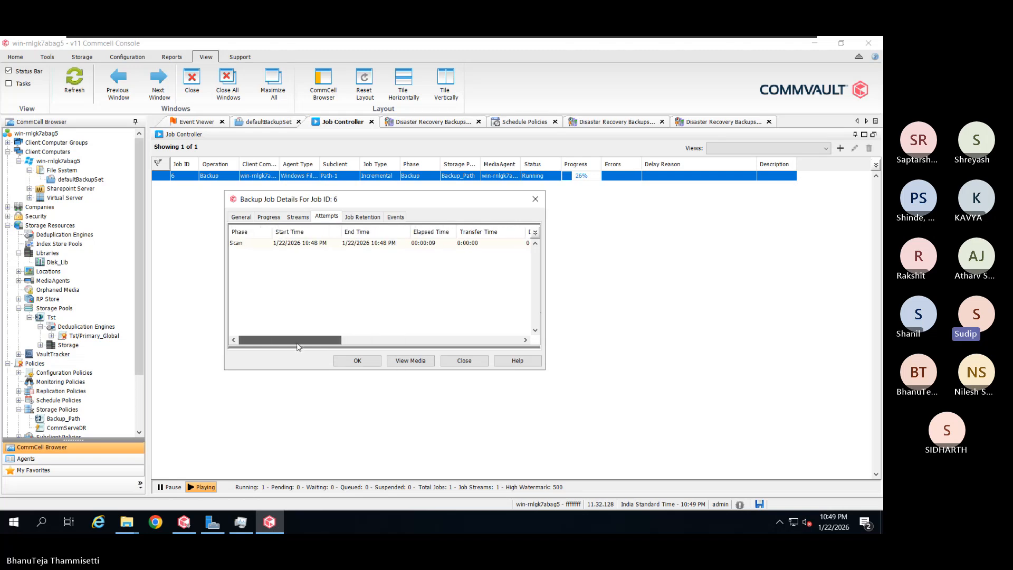
click(305, 220)
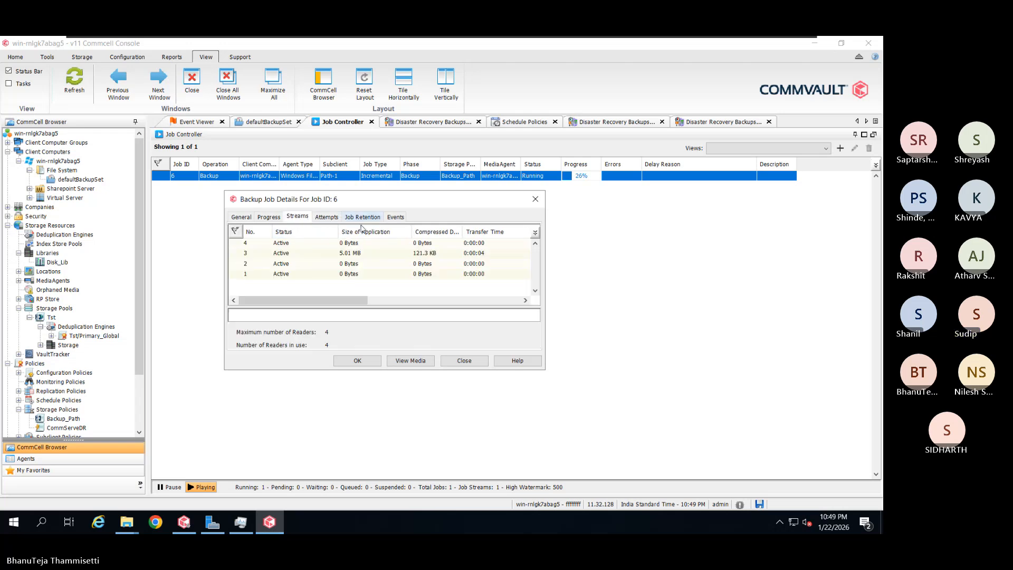
click(366, 255)
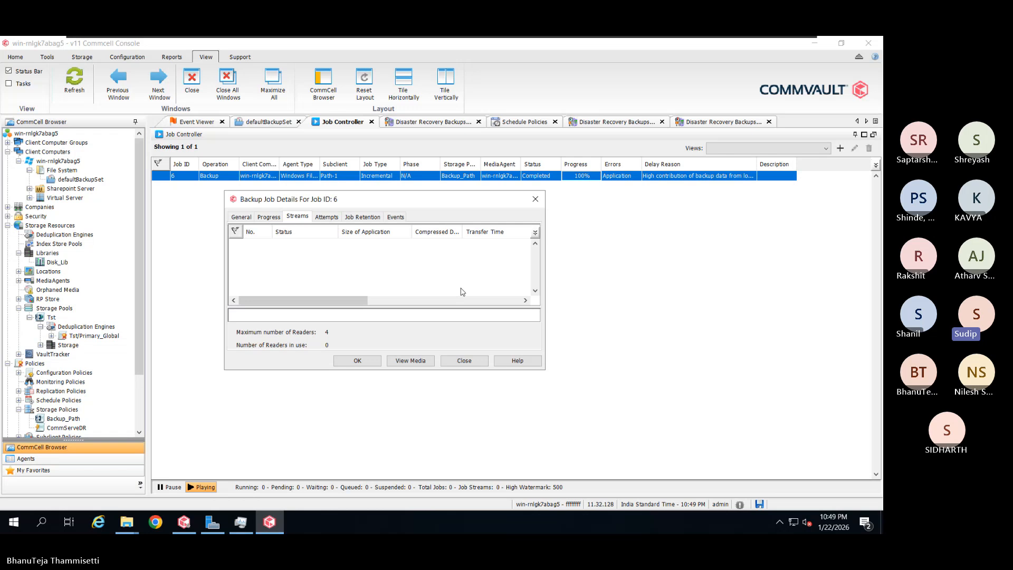
Close job 6's details and refresh the Tst pool's Deduplication Engines report, still 45.47% savings
click(464, 363)
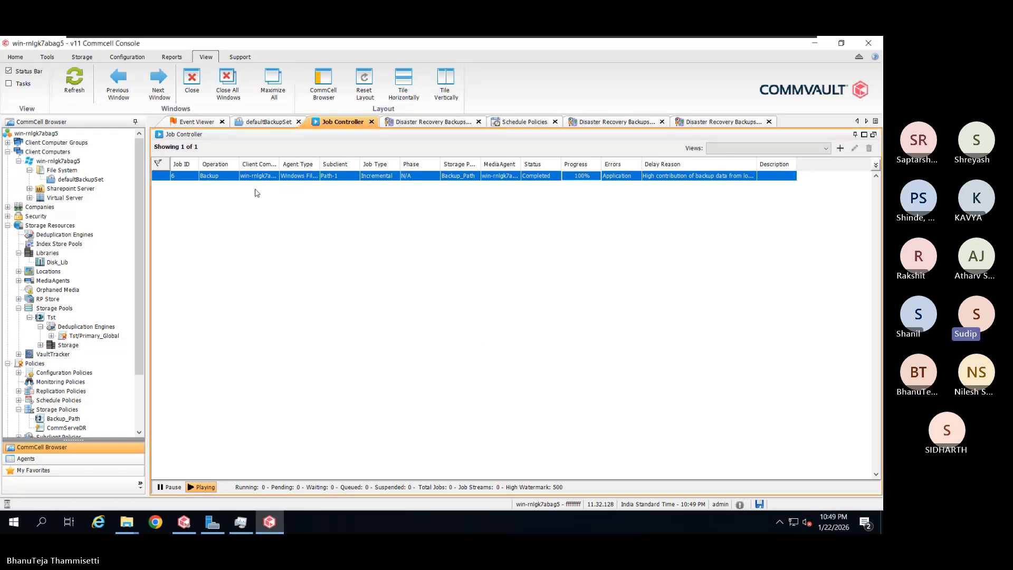
click(86, 326)
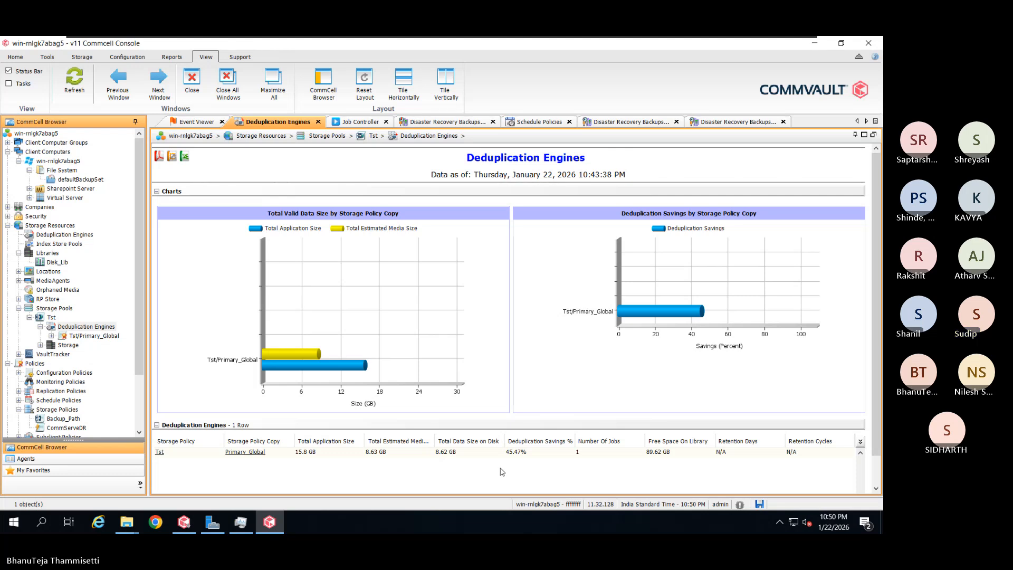
click(78, 90)
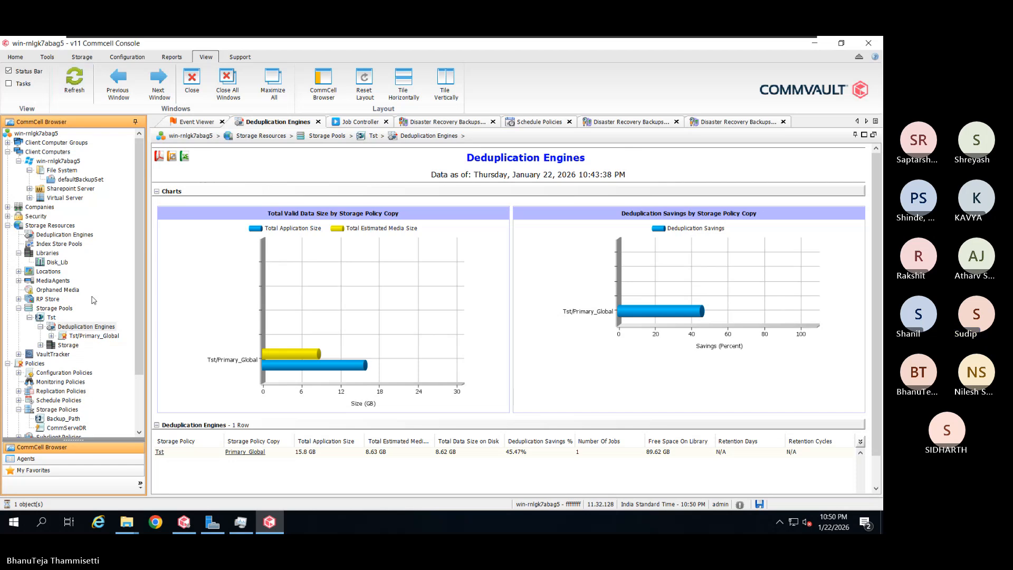
click(77, 90)
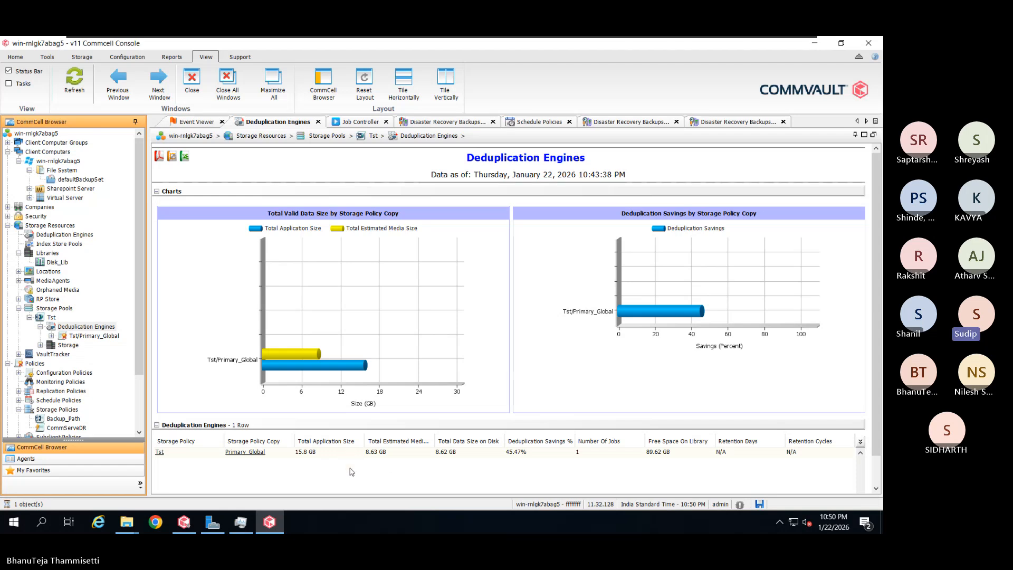
click(126, 529)
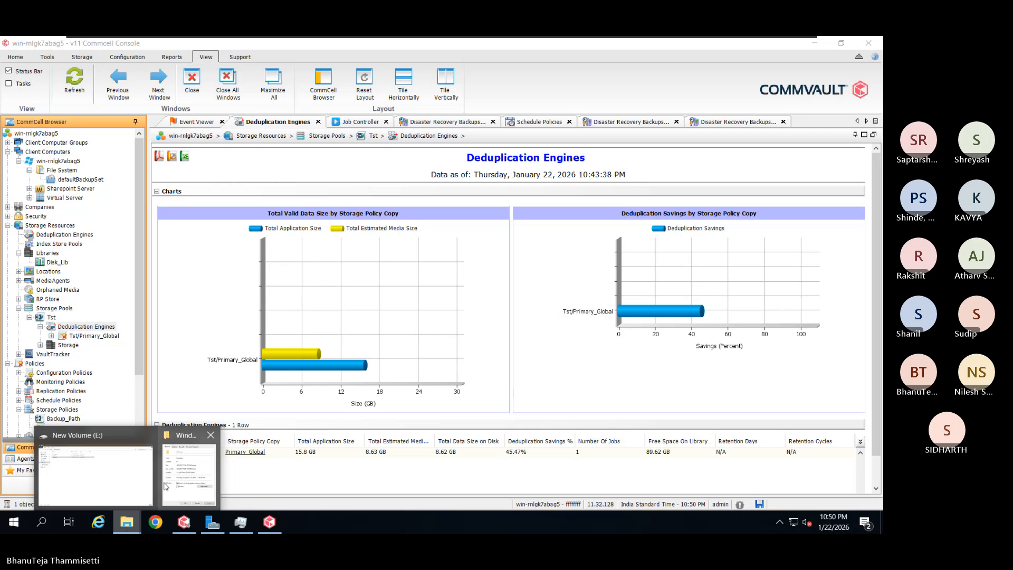
Check the Disk_Lib folder's properties on drive E (9.07 GB, 357 files), then return to the CommCell Console
click(137, 486)
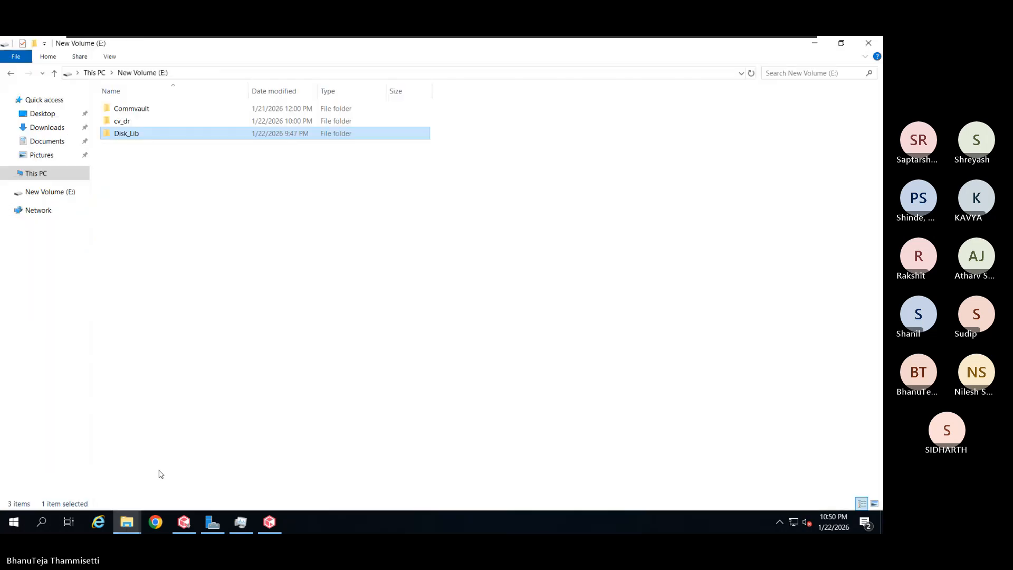
right_click(202, 135)
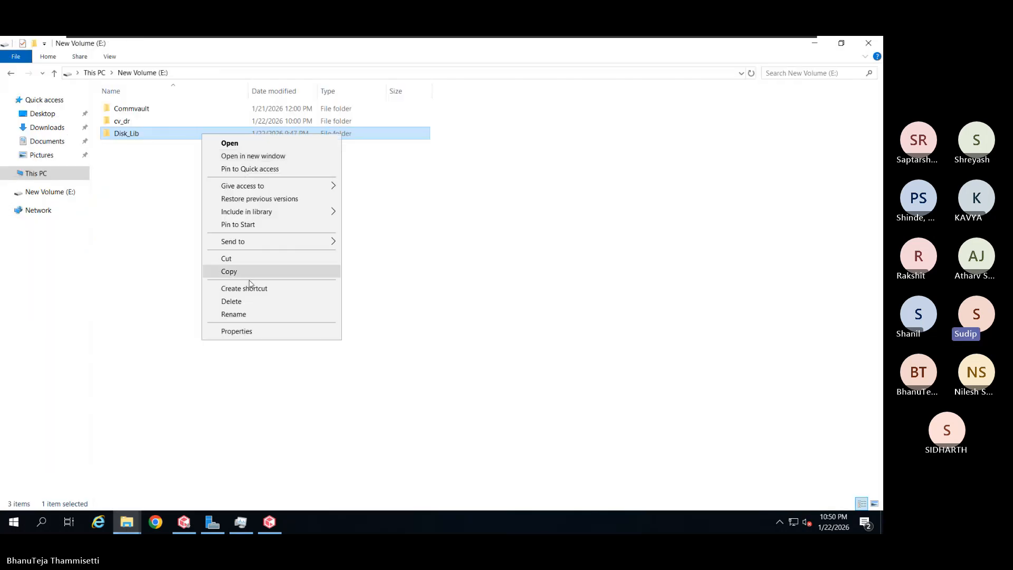
click(249, 331)
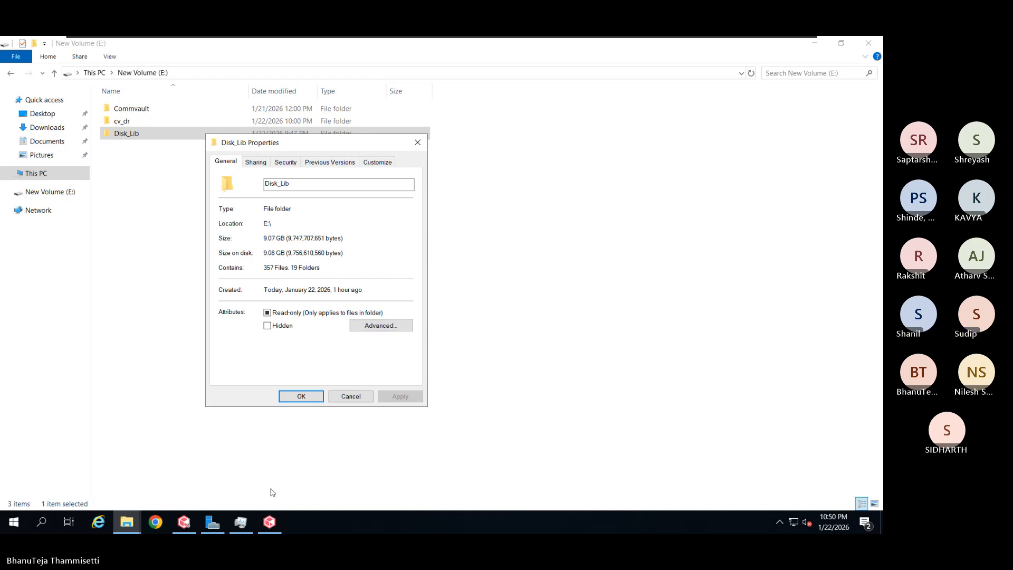
click(270, 522)
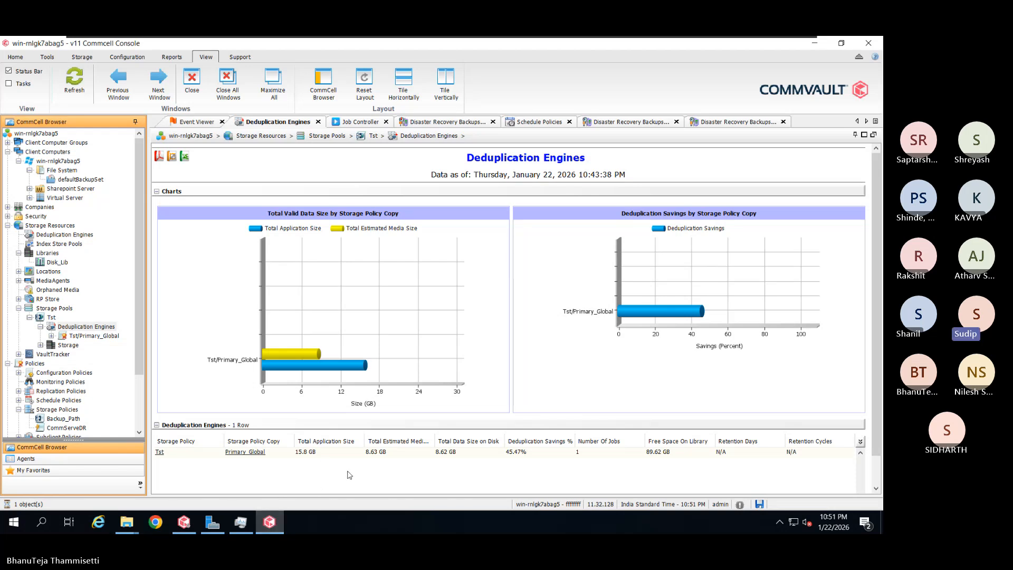
Browse the CommCell tree to list the subclients of defaultBackupSet
scroll(74, 390, down, 1)
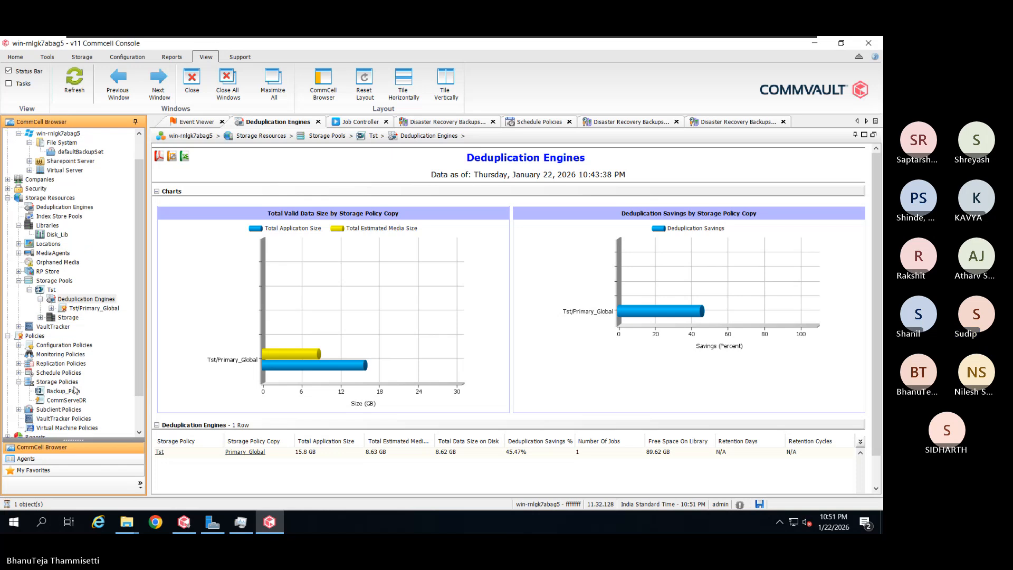
click(74, 390)
scroll(87, 179, up, 1)
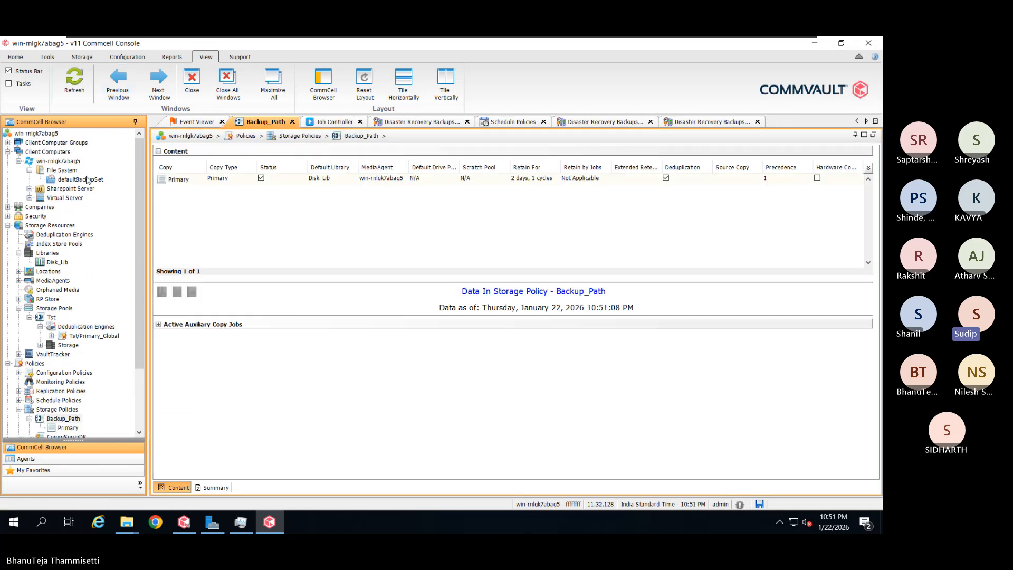
click(87, 179)
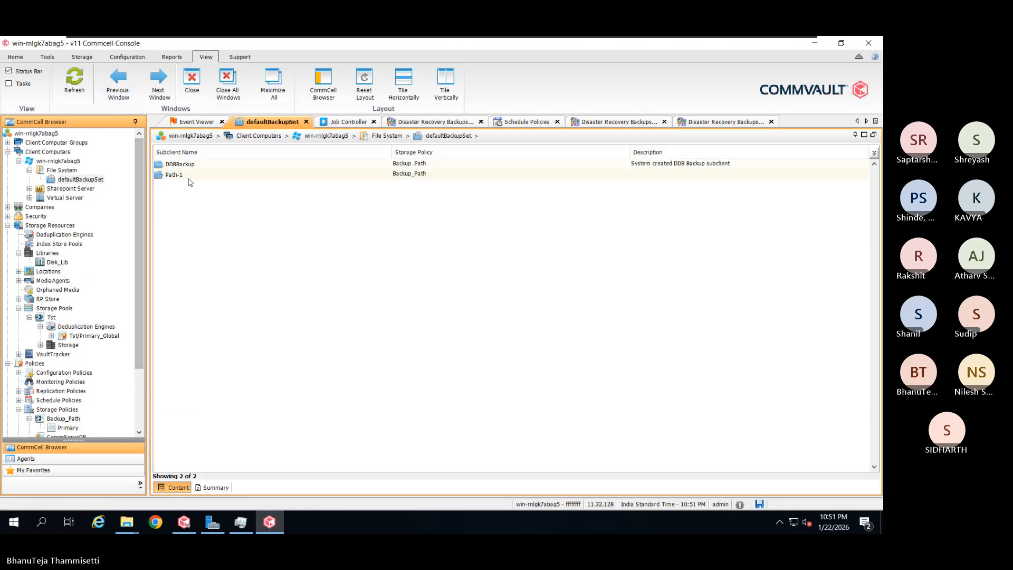
Show Path-1's unfiltered backup history: incremental job 6 at 97% savings, full job 5 at 45%
right_click(190, 175)
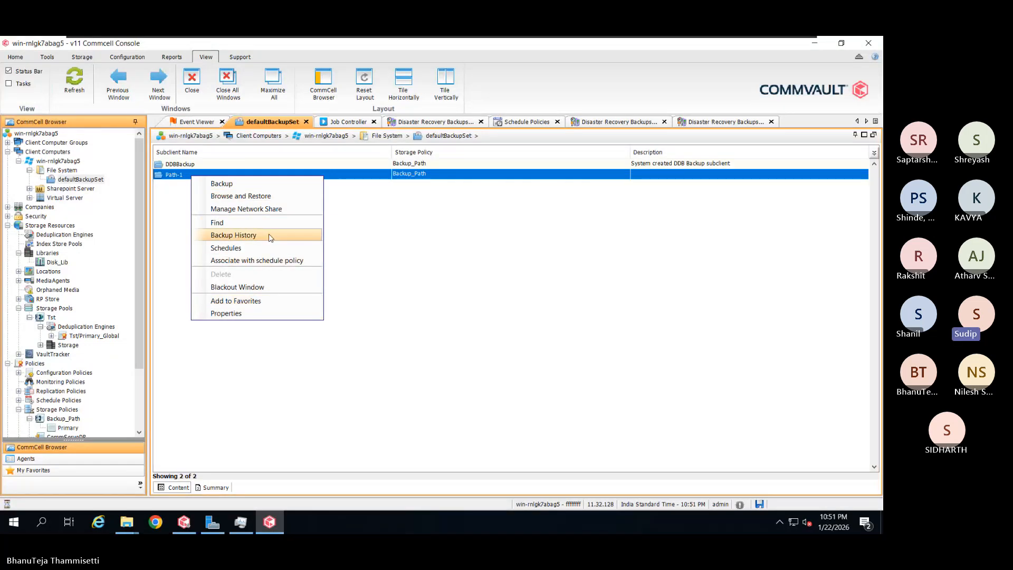
click(270, 238)
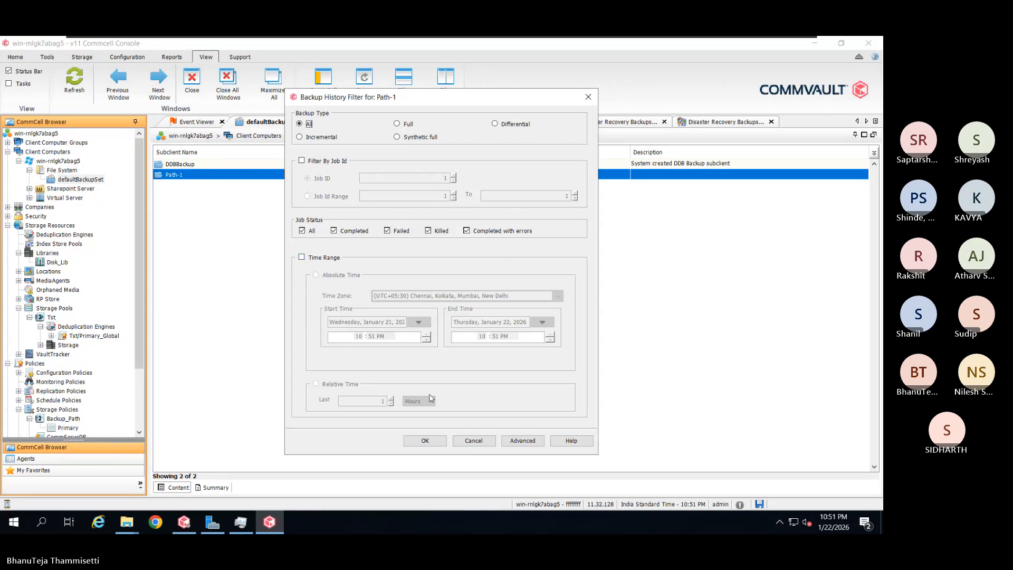
click(426, 441)
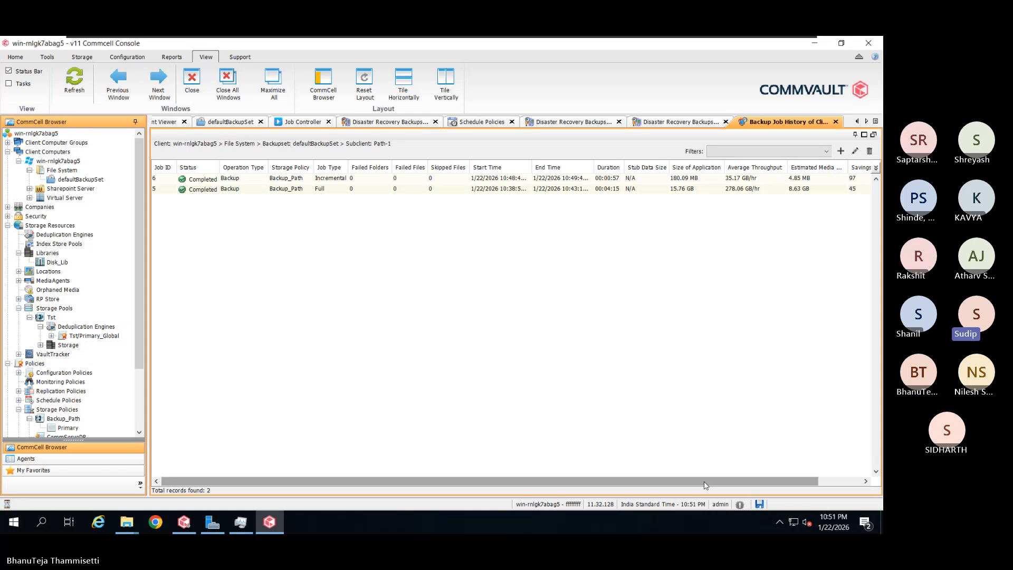
drag(705, 482, 749, 483)
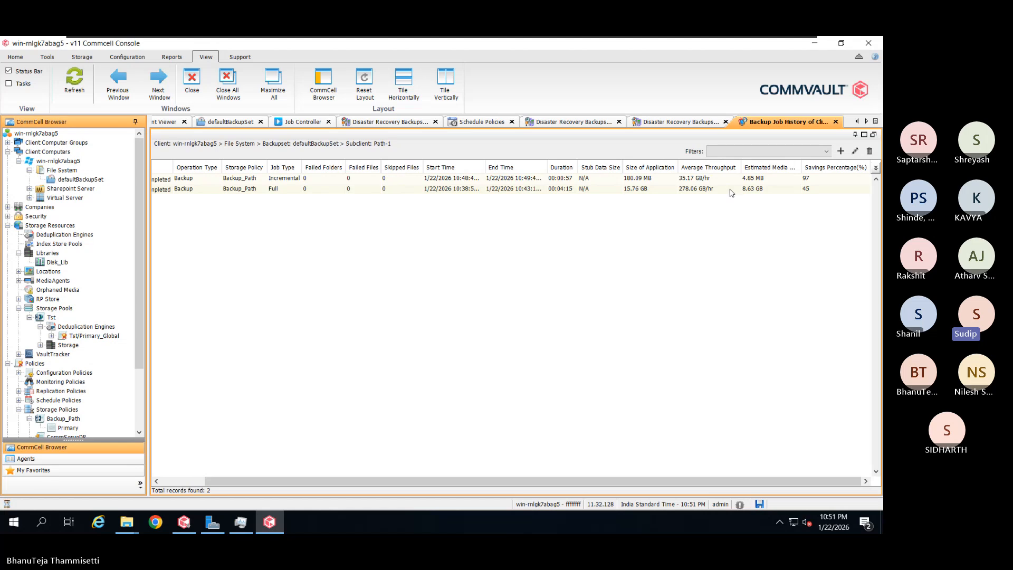
click(835, 181)
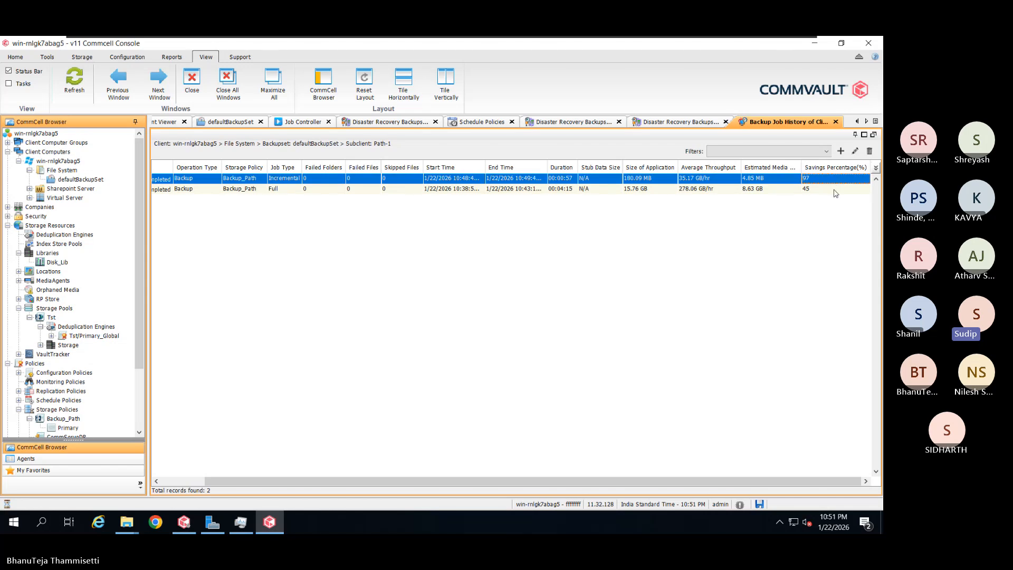